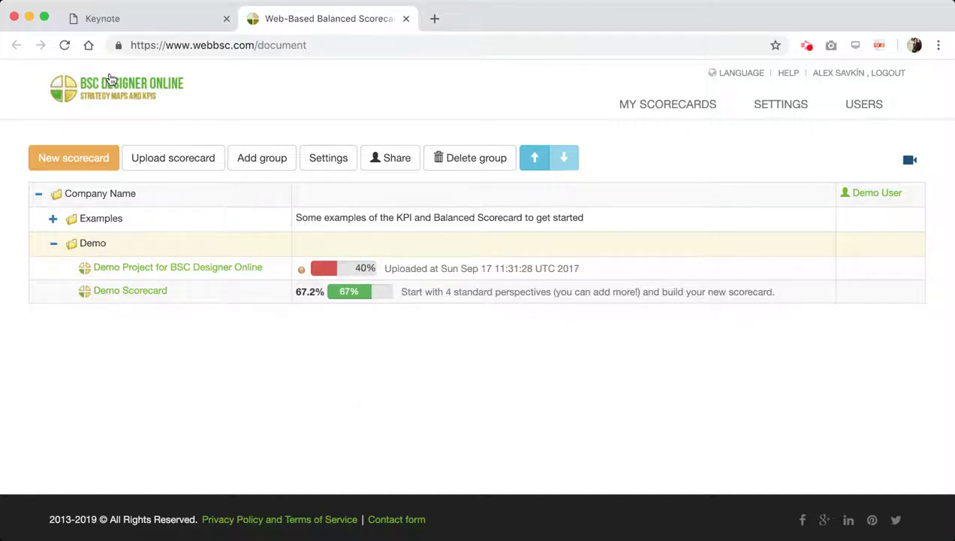
drag(258, 45, 198, 46)
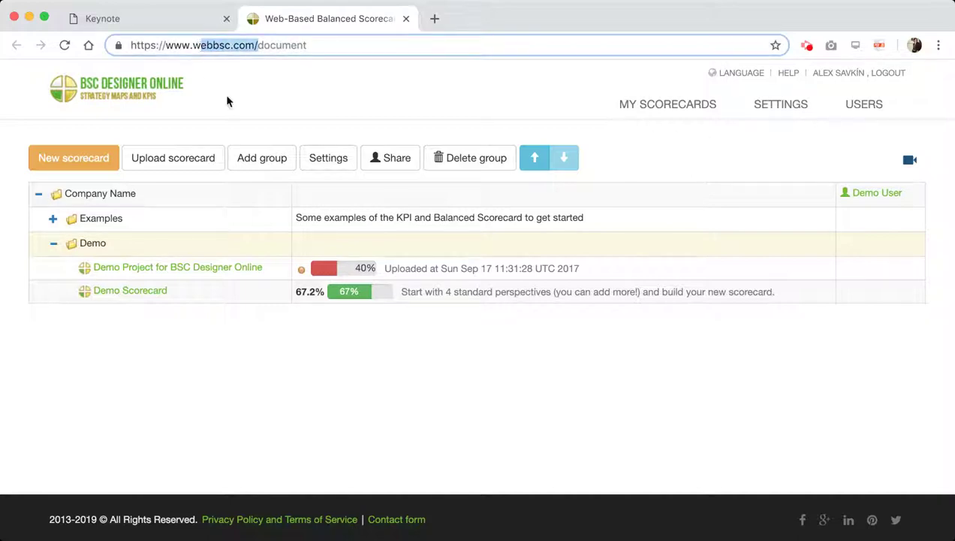
click(239, 118)
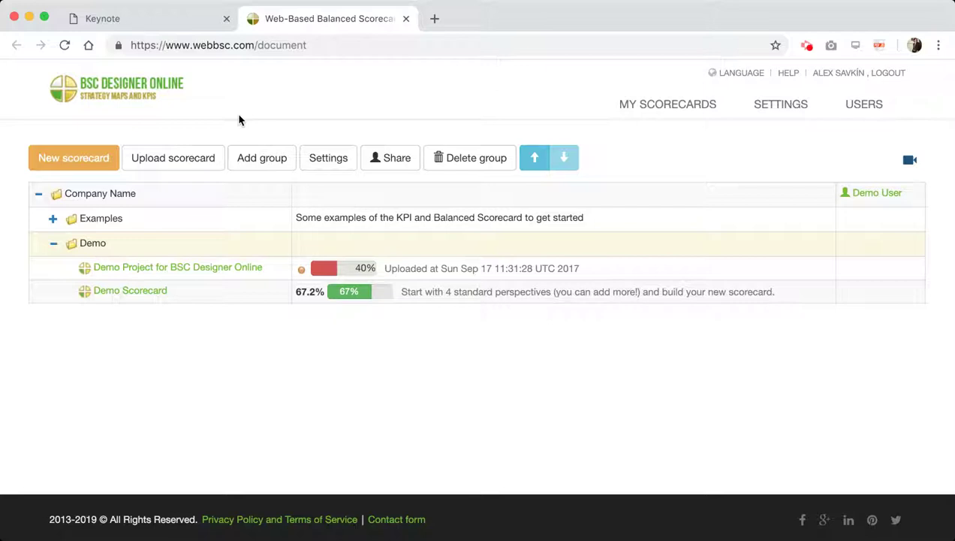
Create a scorecard named "Customer Service Scorecard" in the Demo group from the New Project with 4 Perspectives template.
click(395, 243)
click(74, 157)
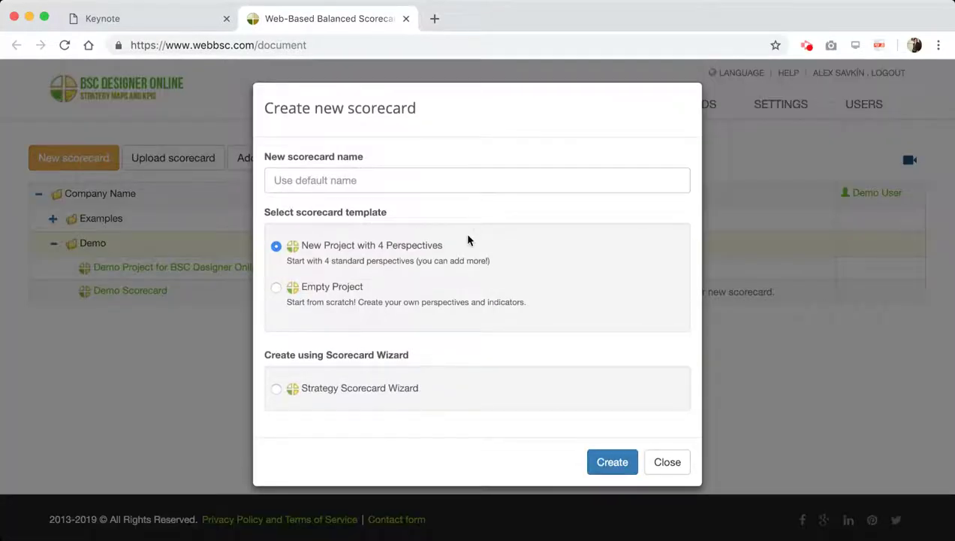
drag(461, 248, 307, 250)
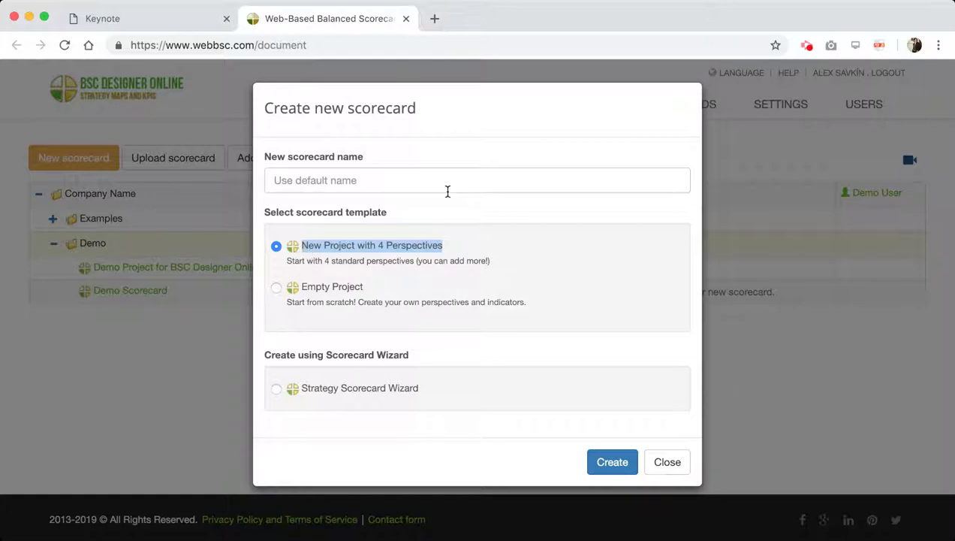
click(404, 388)
drag(430, 388, 304, 394)
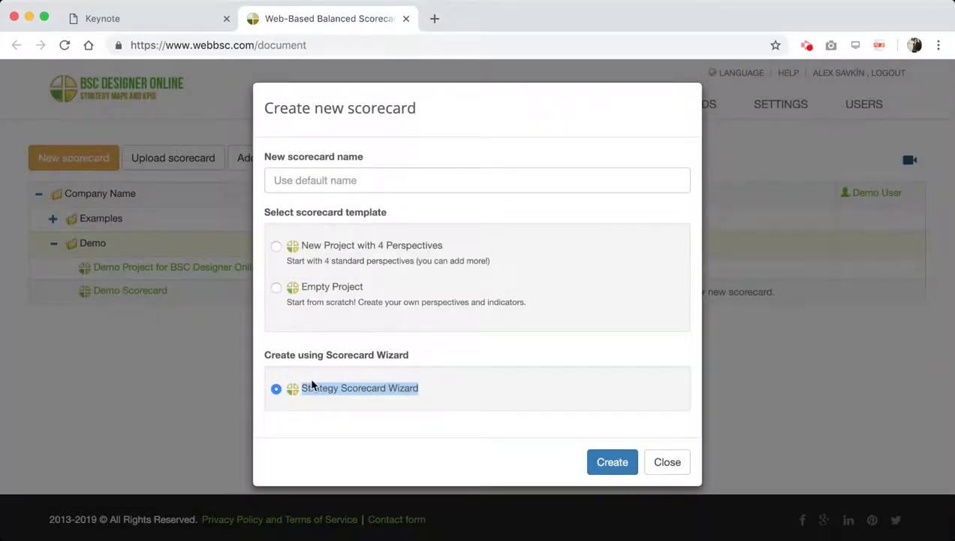
click(367, 255)
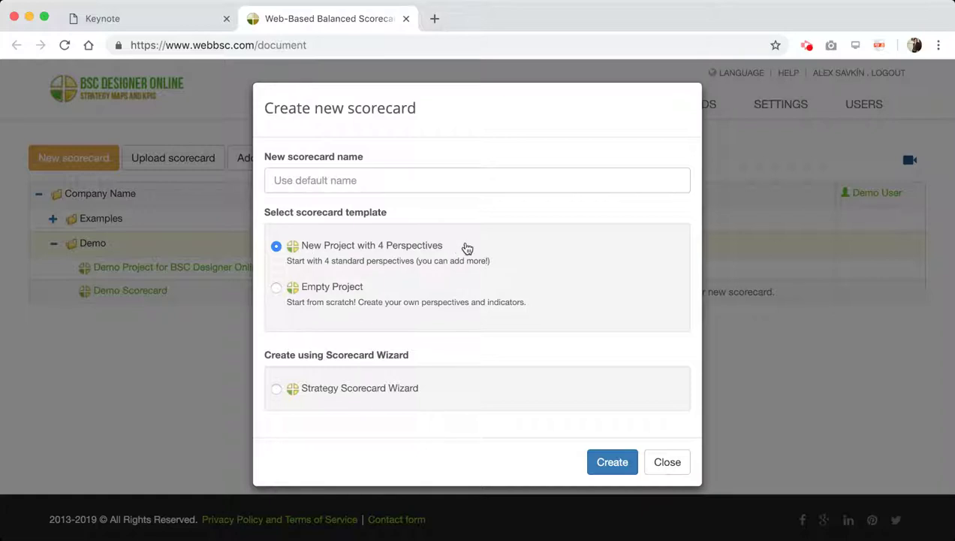
click(444, 180)
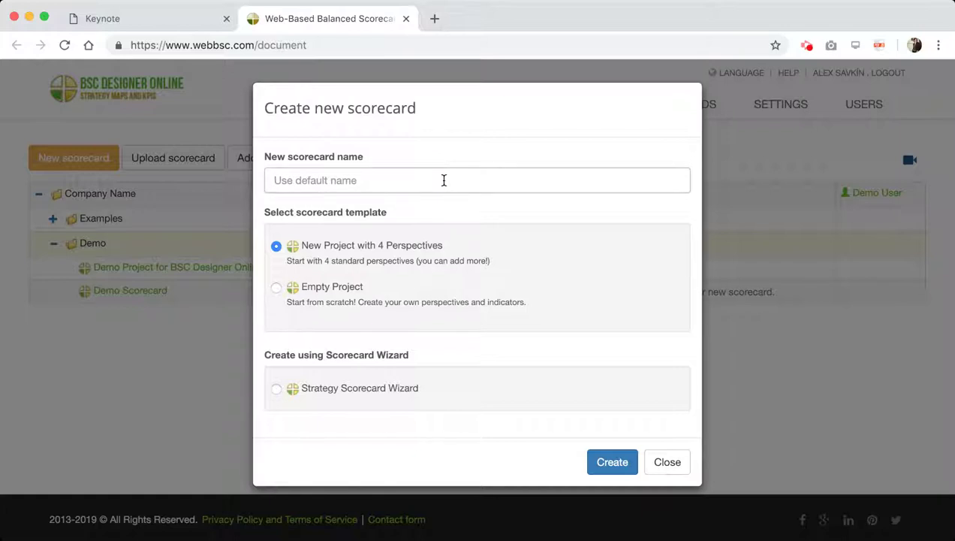
text(Customer Service Scorecard)
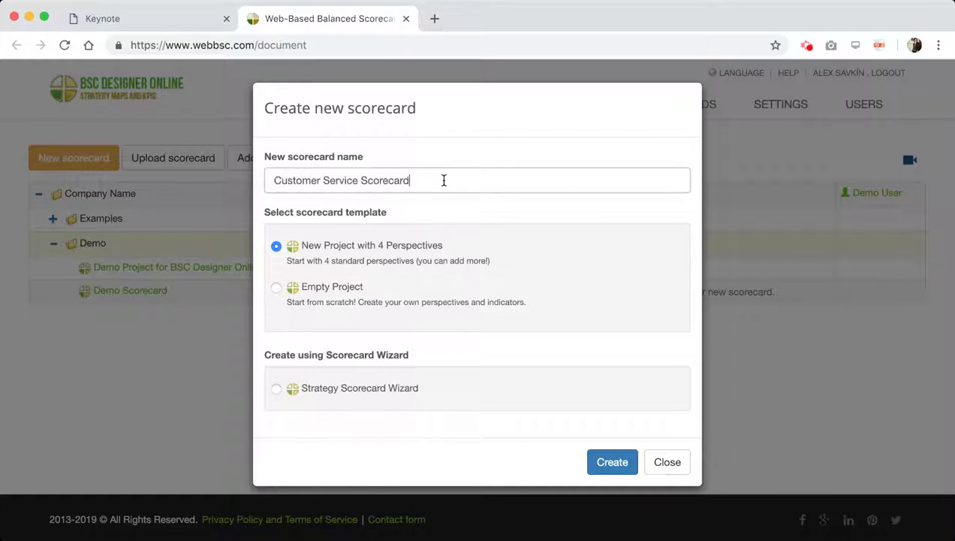
click(621, 457)
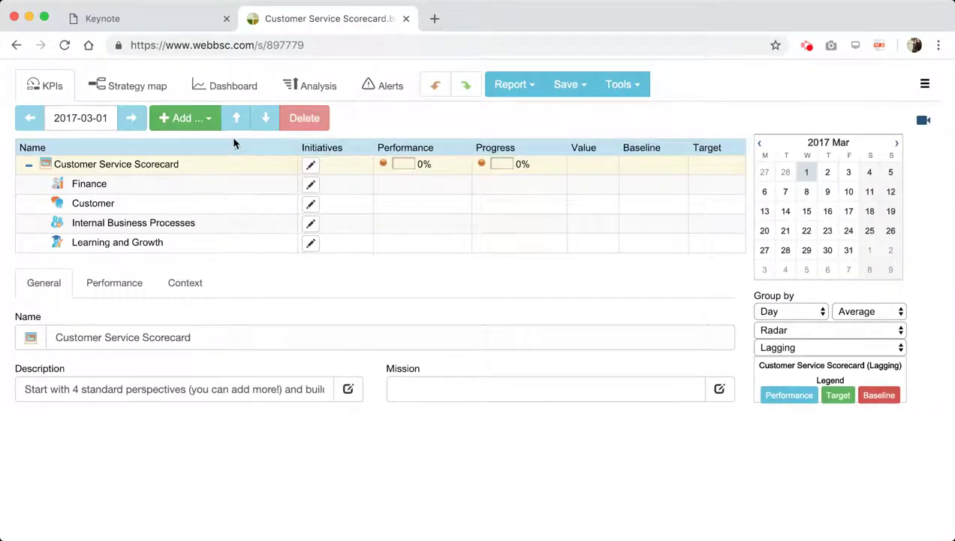
Look through the Finance, Customer, Internal Business Processes, and Learning and Growth perspectives of the scorecard.
click(163, 167)
click(126, 182)
click(126, 201)
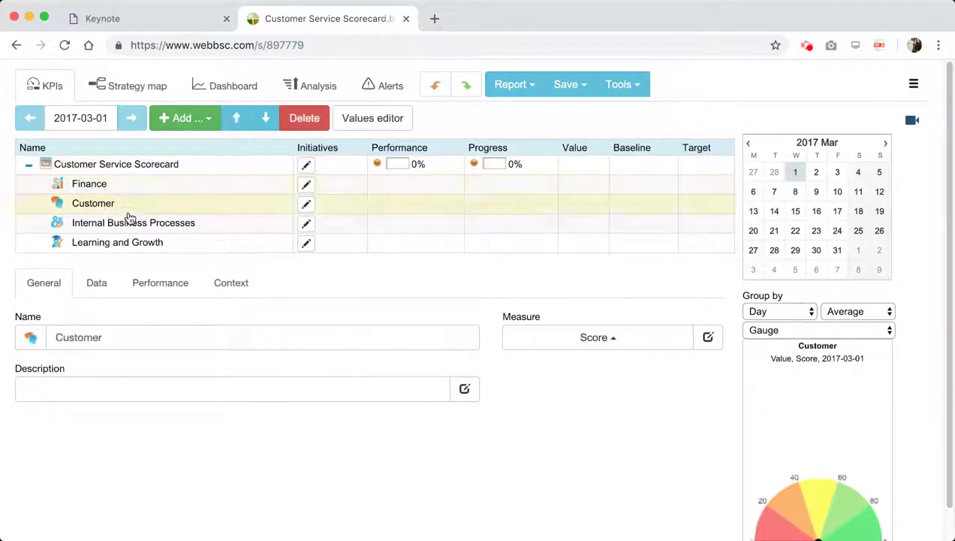
click(134, 225)
click(138, 242)
Add a new item directly under the Customer Service Scorecard root and delete it again.
click(156, 165)
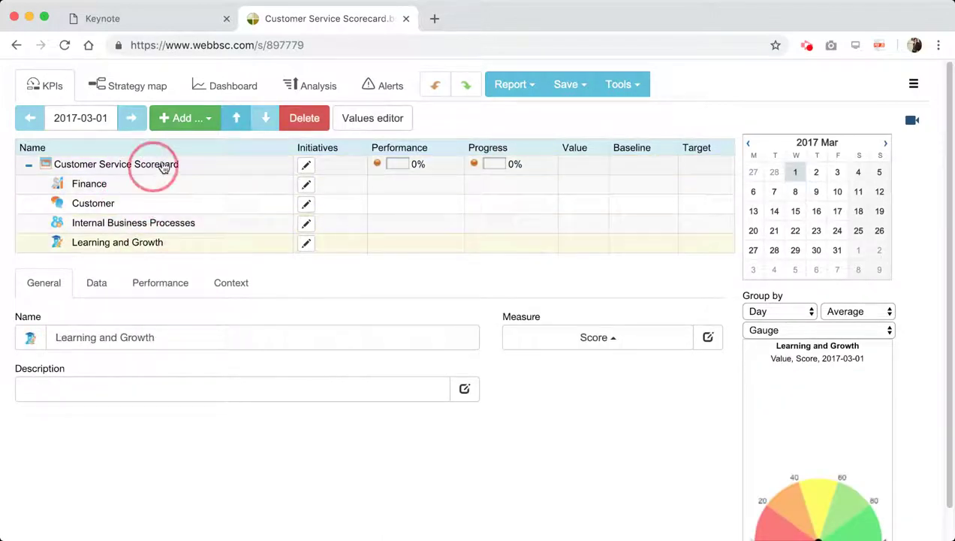
click(191, 124)
click(188, 154)
click(120, 264)
click(306, 120)
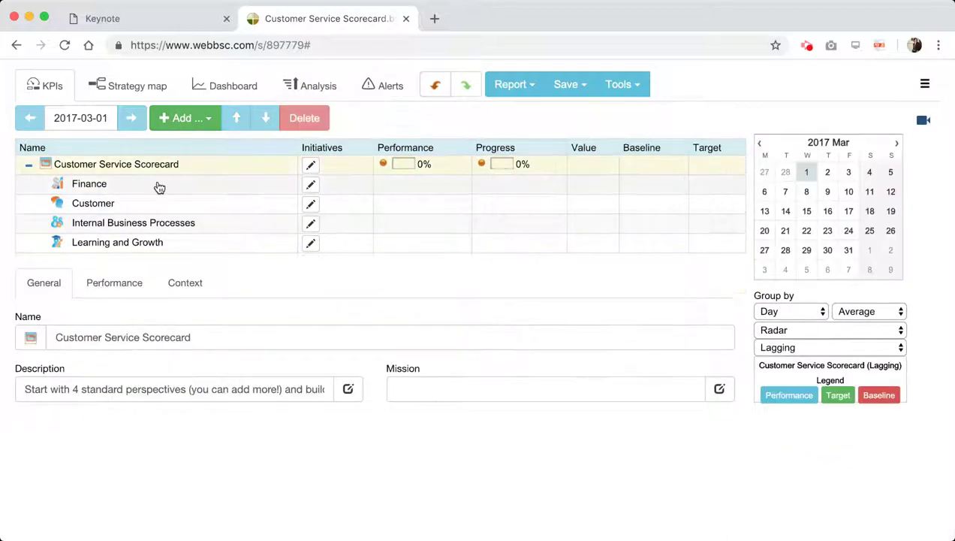
Place the scorecard's perspectives on the strategy map using the placement wizard.
click(137, 90)
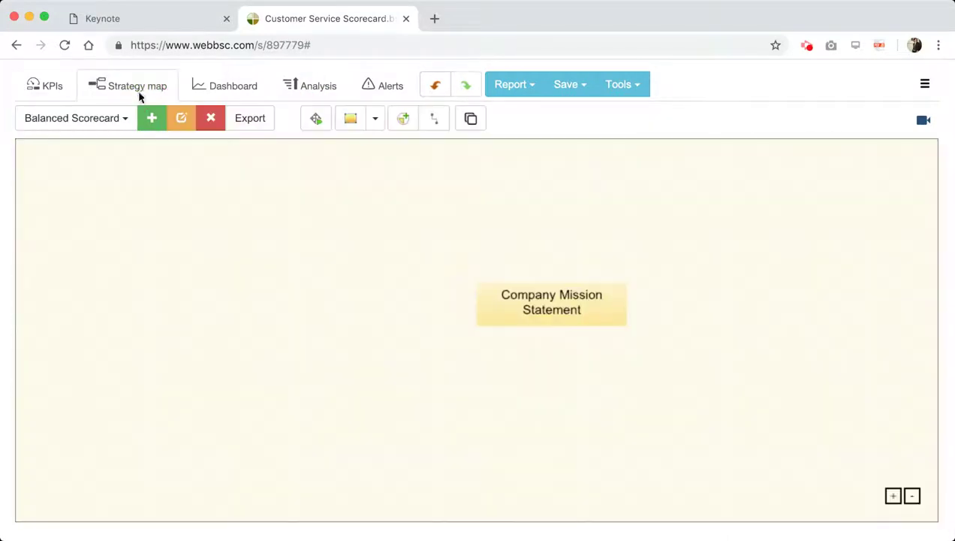
click(316, 120)
click(618, 298)
drag(733, 279, 652, 283)
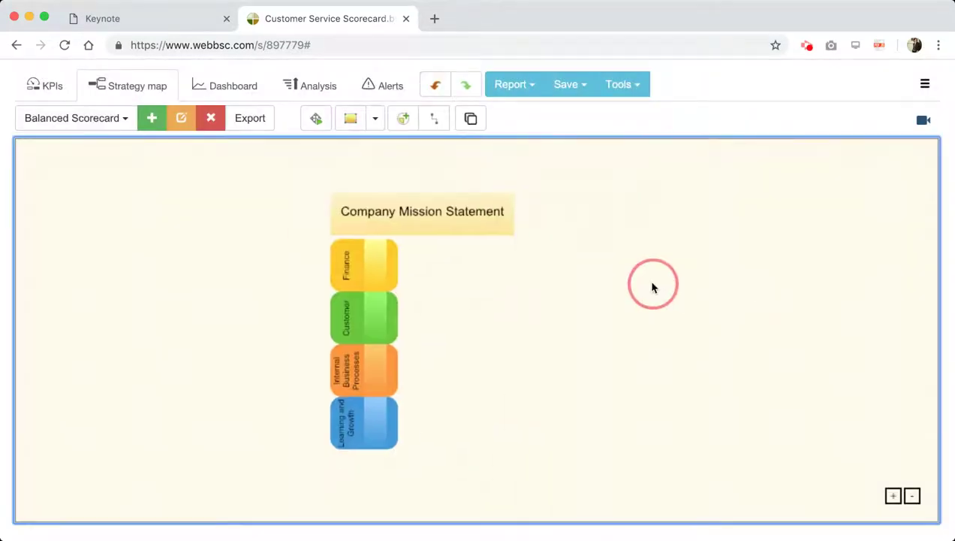
drag(349, 259, 349, 421)
click(638, 356)
click(498, 222)
click(675, 286)
Set the scorecard's mission to "Ensure quick and effective conversation between a client and the company!", leaving the mission and vision files empty.
click(44, 84)
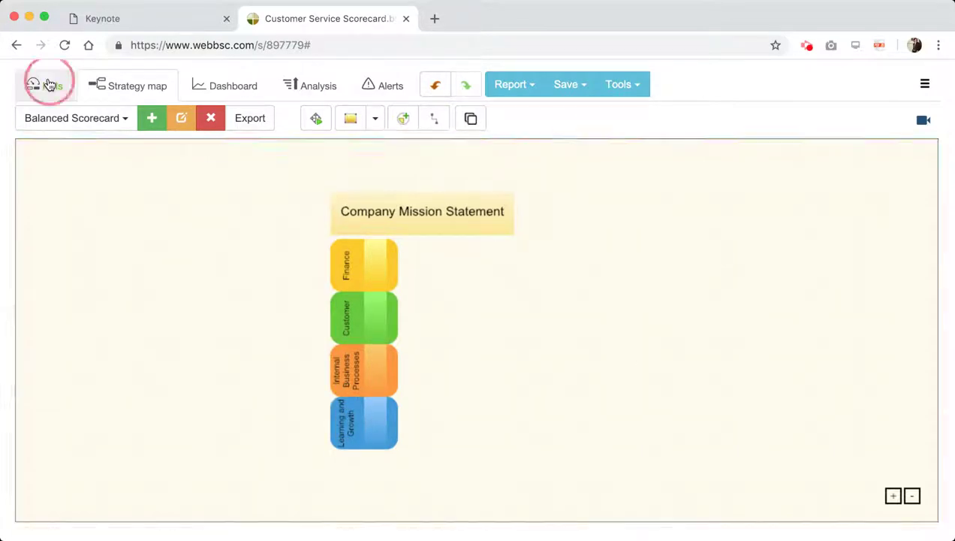
click(141, 169)
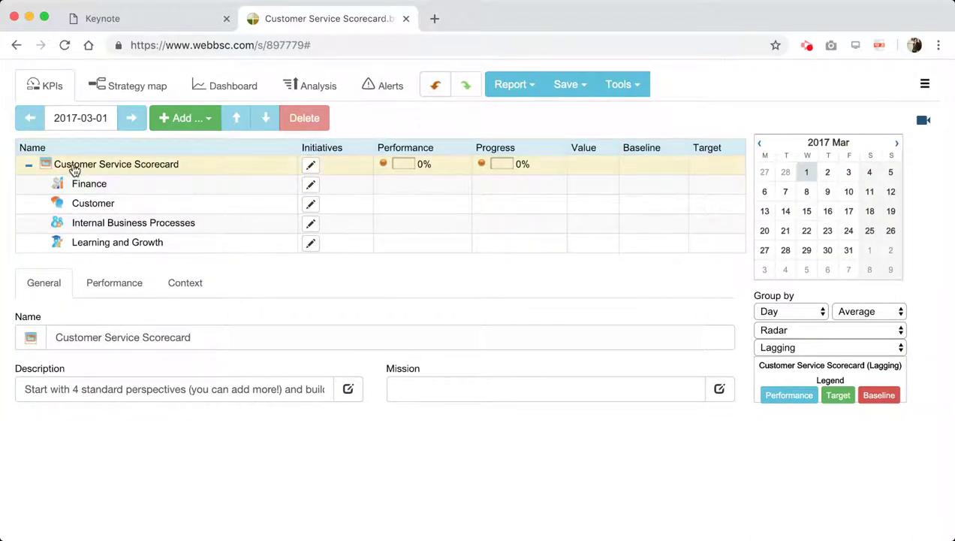
click(451, 389)
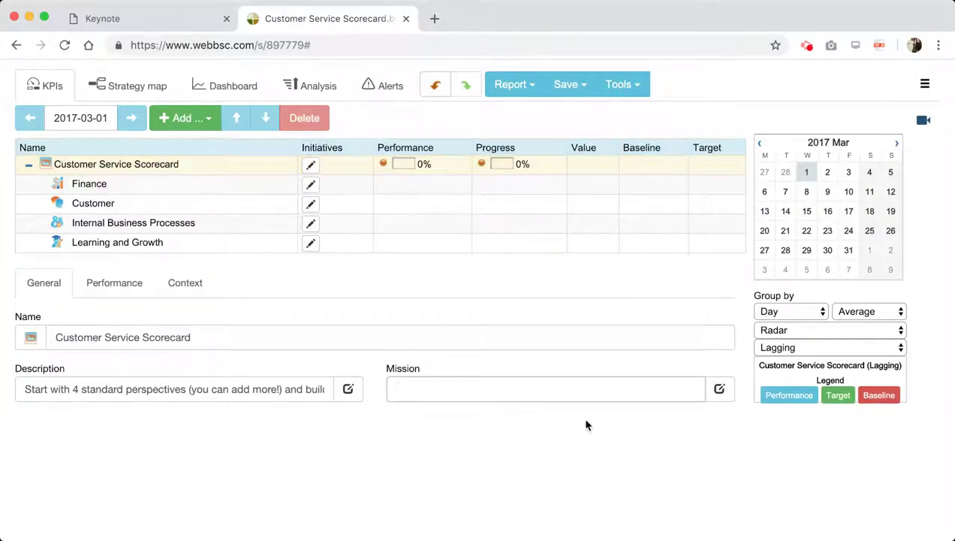
click(720, 390)
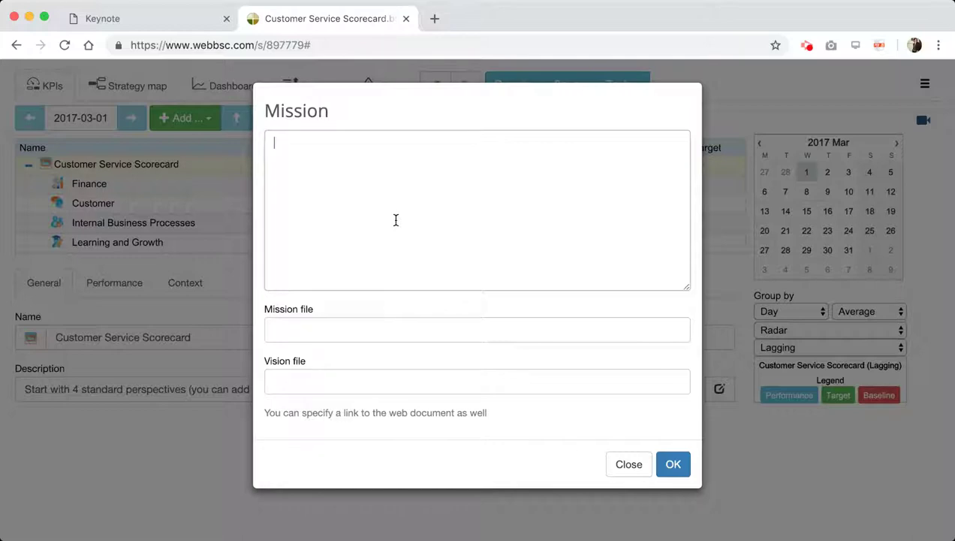
text(Ensure quick and )
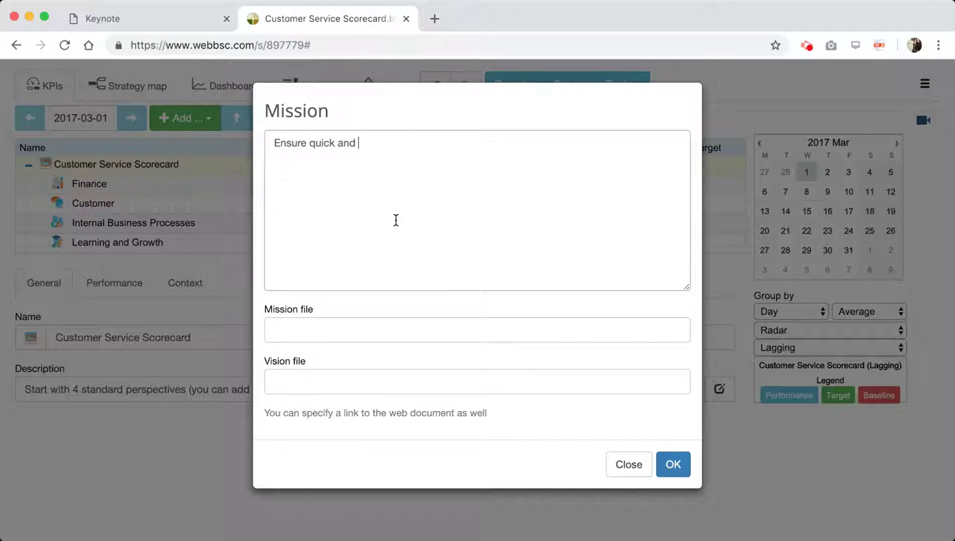
text(effective conversation betwe)
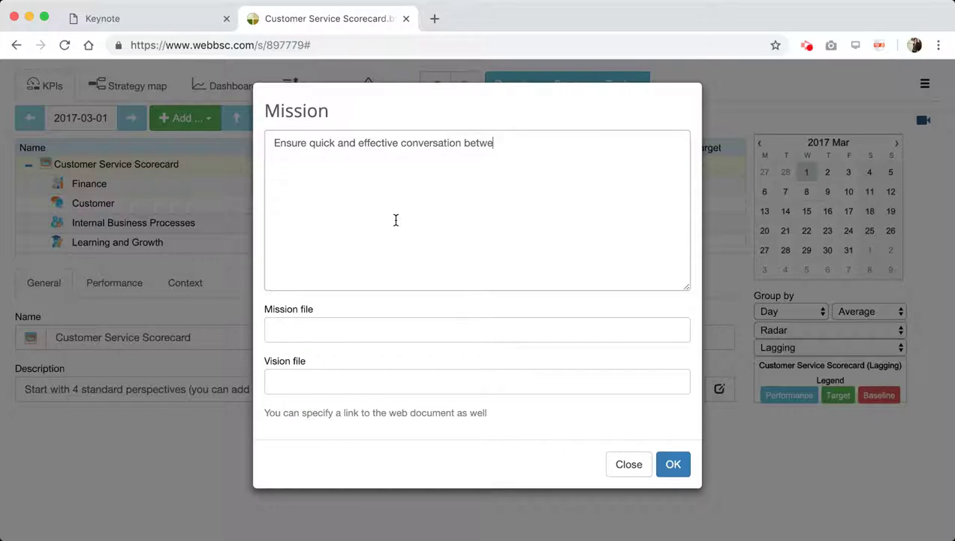
text(en a client and the company)
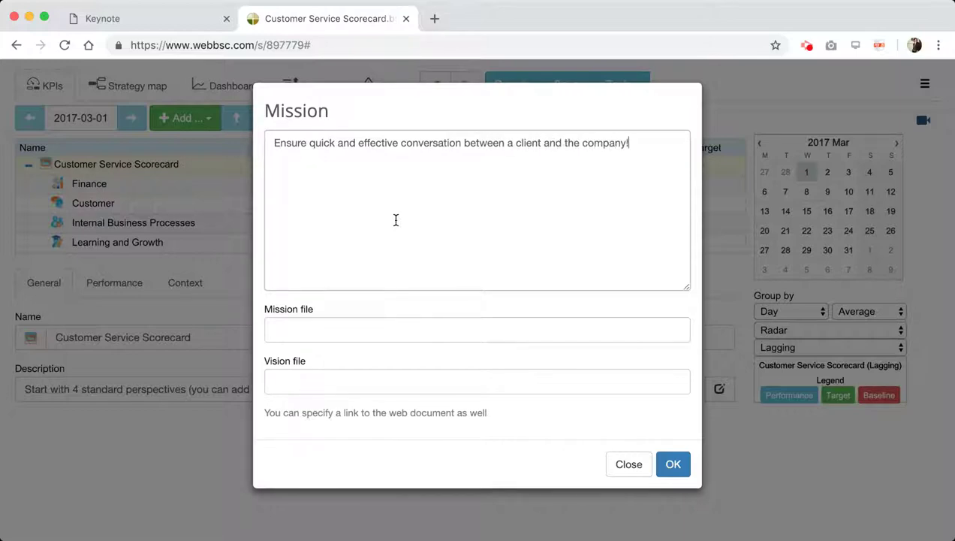
text(!)
click(441, 329)
click(430, 378)
click(425, 335)
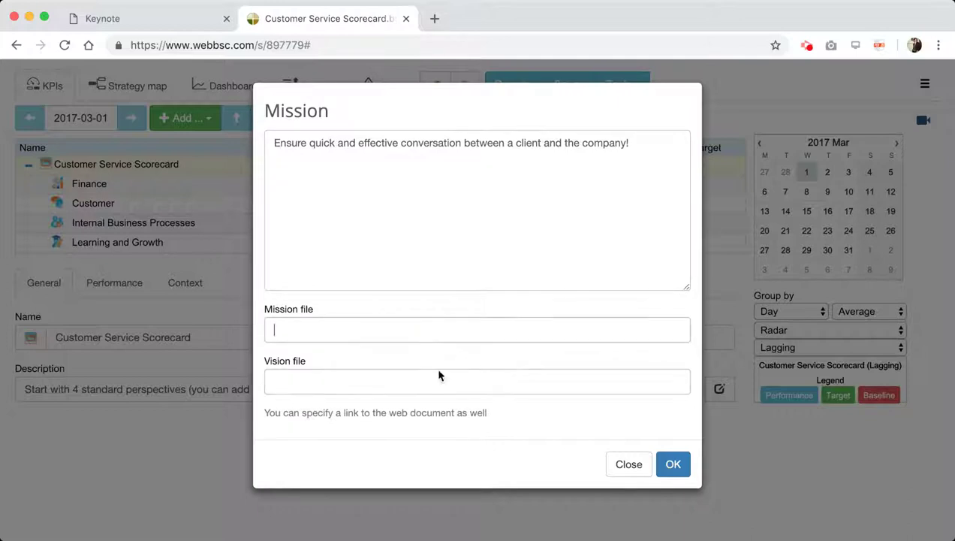
click(405, 379)
click(673, 464)
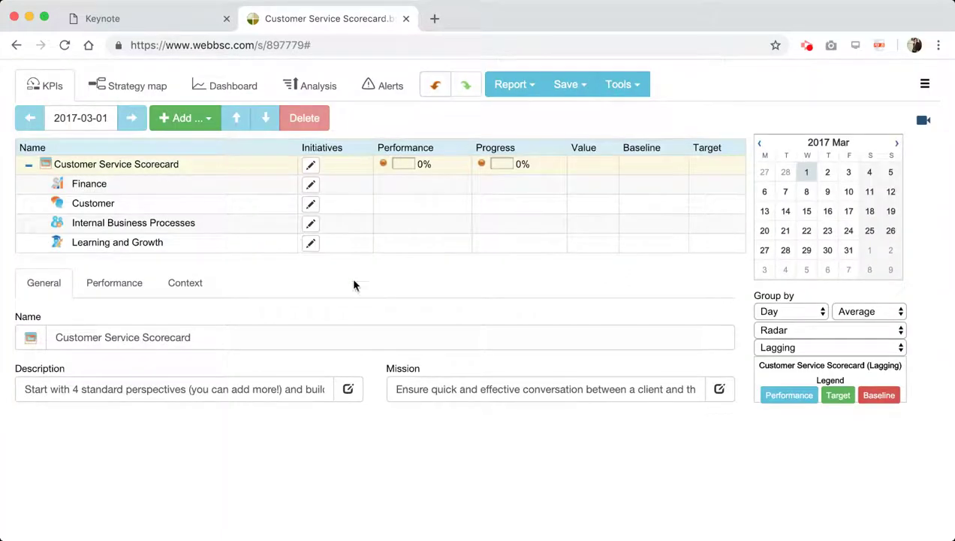
Regenerate the strategy map in the Balanced scorecard style with the placement wizard and return to the KPIs.
click(154, 90)
click(318, 123)
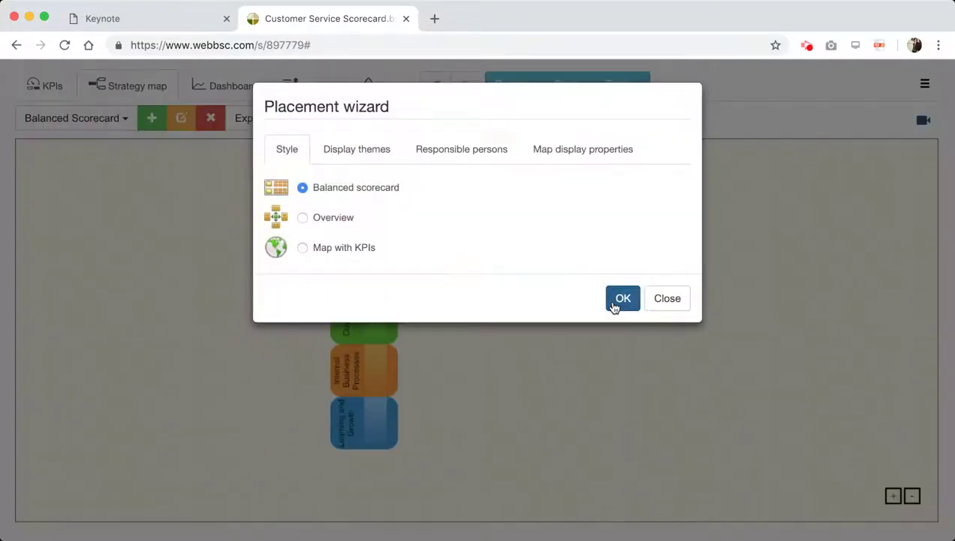
click(617, 298)
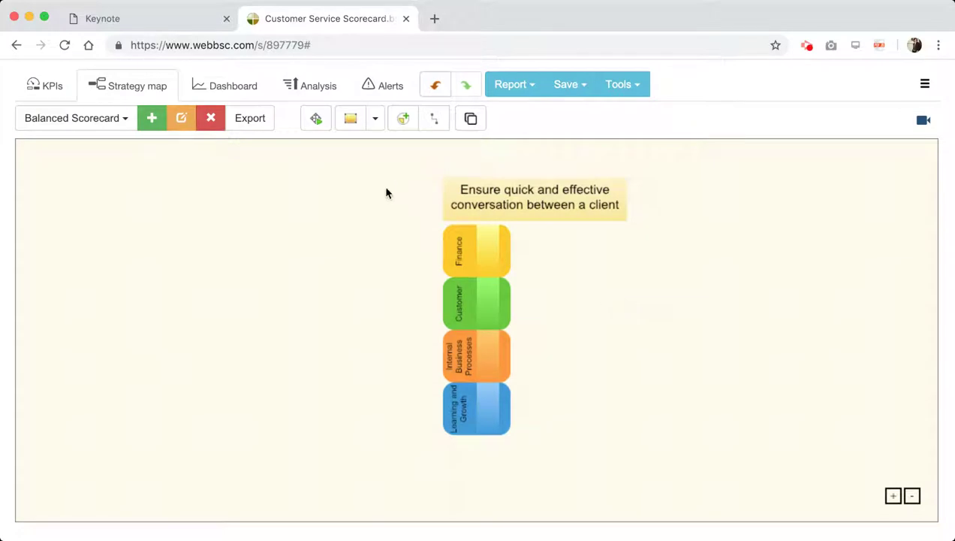
click(33, 89)
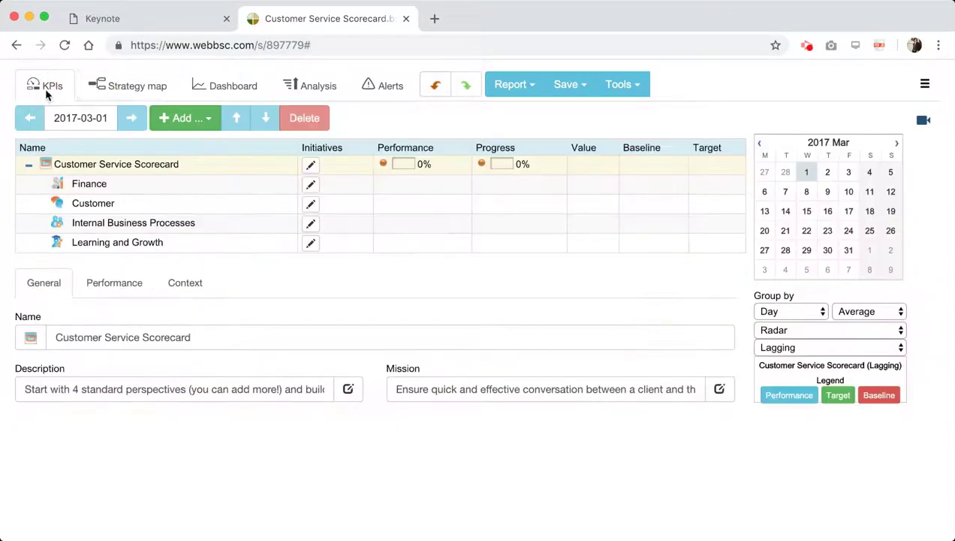
Switch to the Keynote presentation and examine the slide "A Customer Service Model and the Response Plan".
click(159, 29)
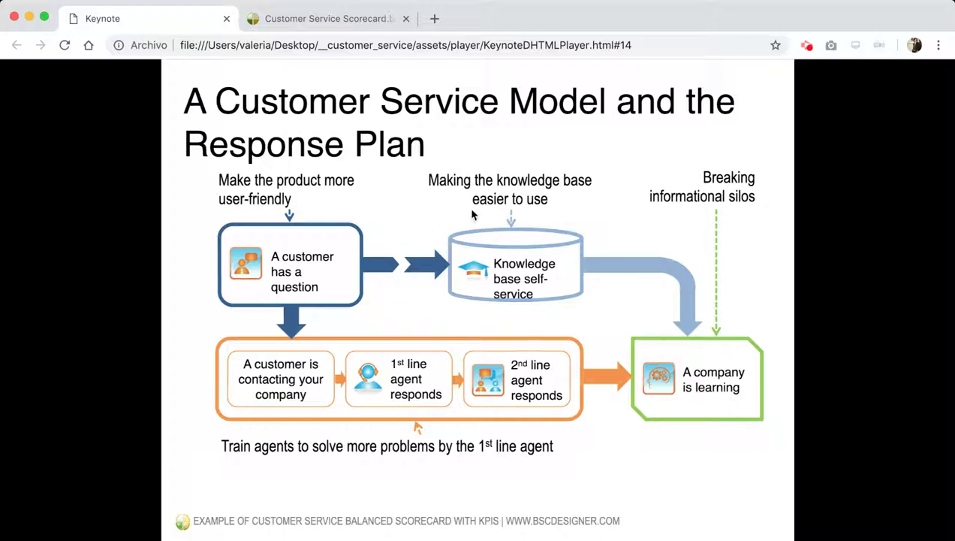
click(517, 191)
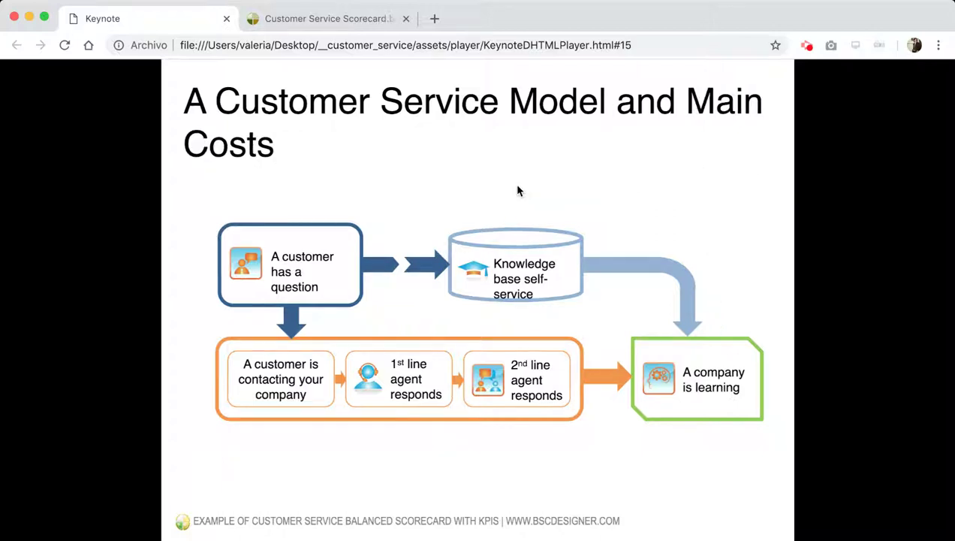
click(483, 230)
key(Left)
key(Left)
key(Left)
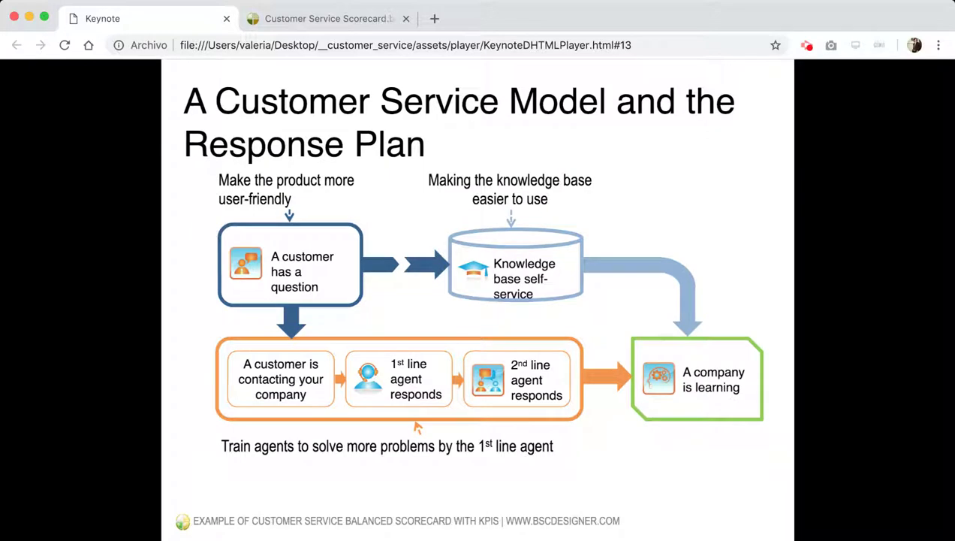
key(Left)
key(Right)
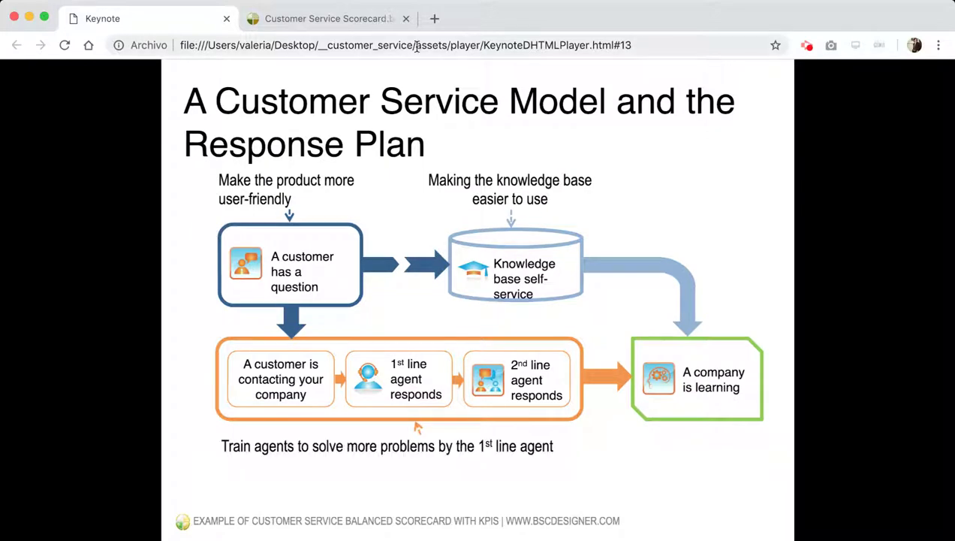
Switch to the Customer Service Scorecard and add an indicator named "Easy to use knowledge base" under the Customer perspective.
click(368, 20)
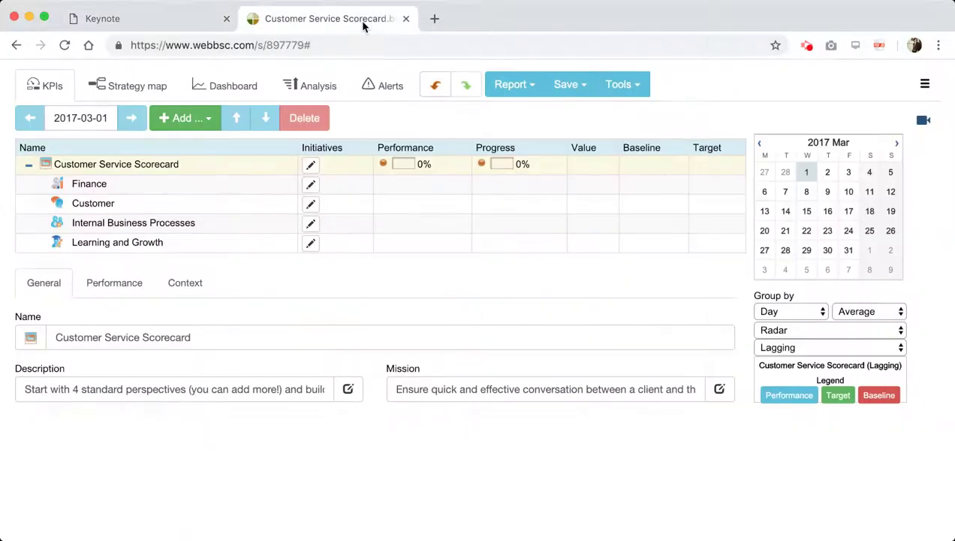
click(174, 205)
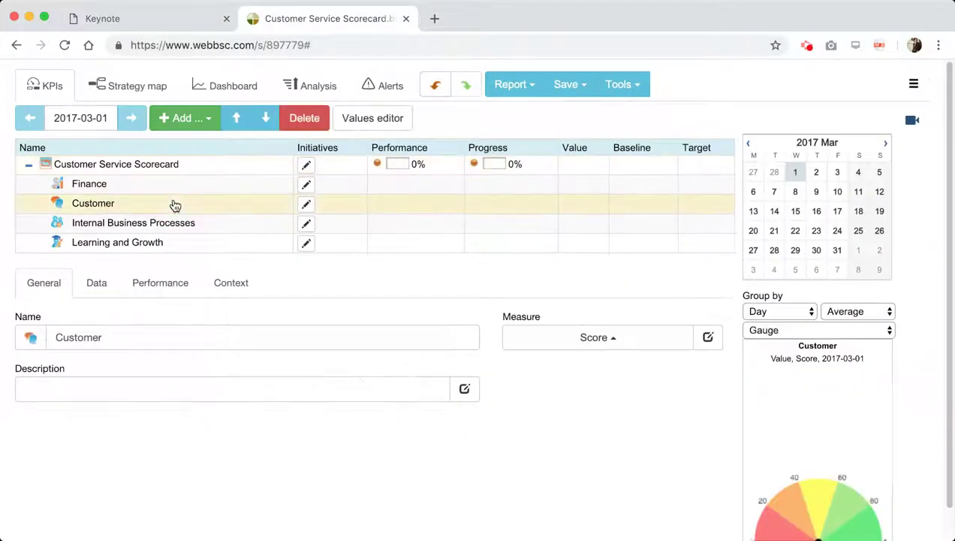
click(210, 125)
click(210, 149)
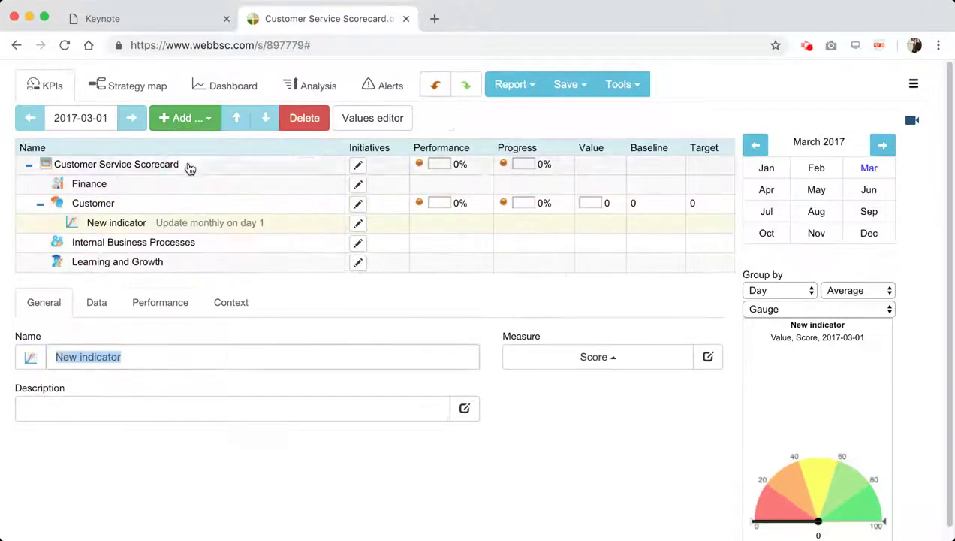
text(Easy to use )
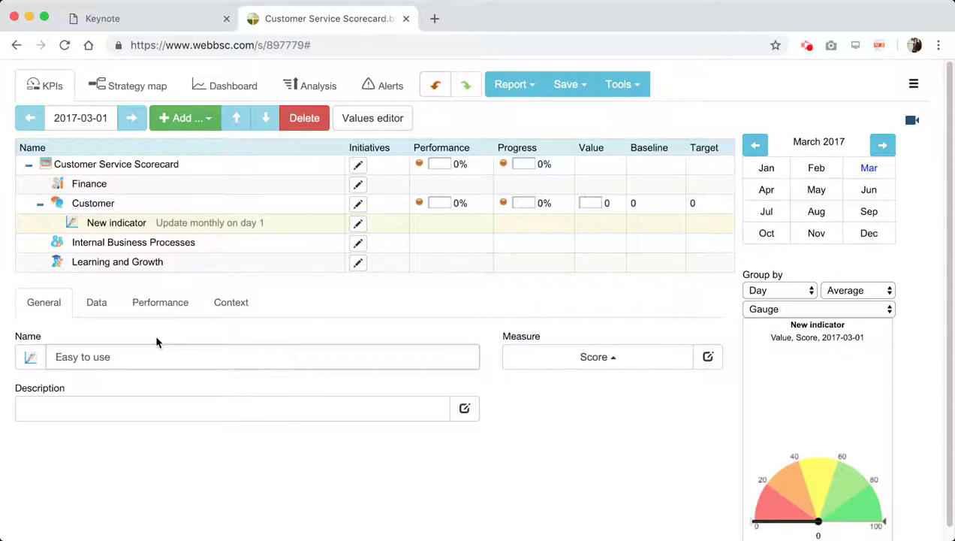
text(knowleege base)
double_click(149, 358)
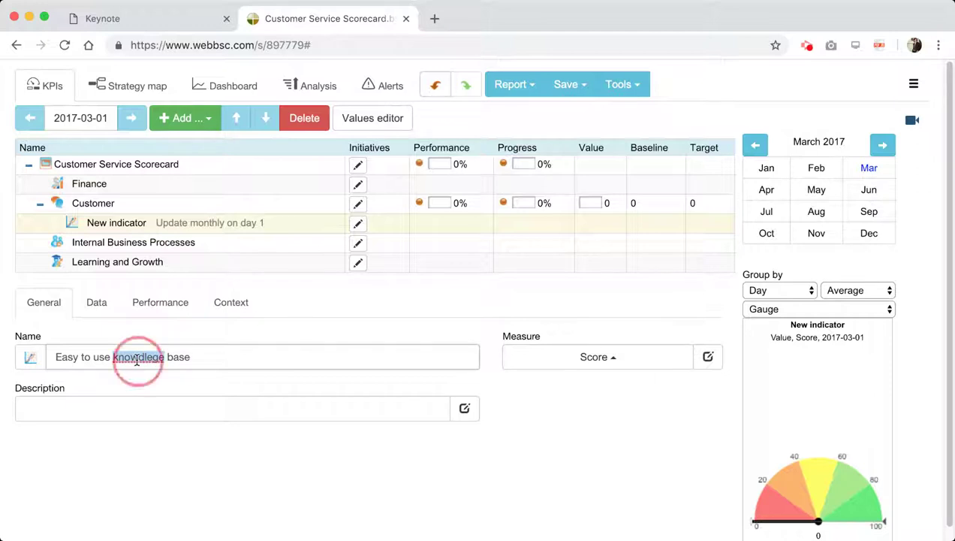
text(kno)
text(wledge)
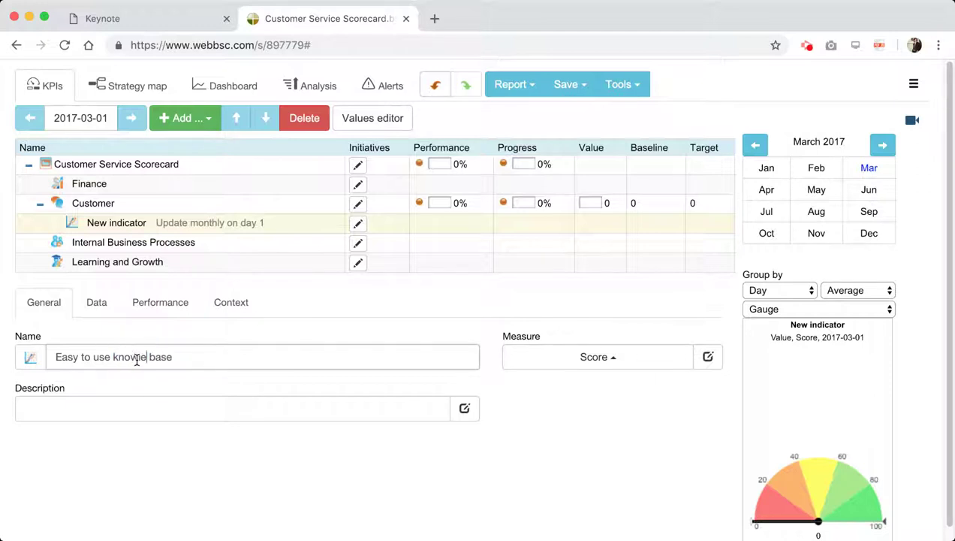
click(230, 358)
Regenerate the strategy map with the placement wizard to include the knowledge base goal in the Customer perspective.
click(129, 89)
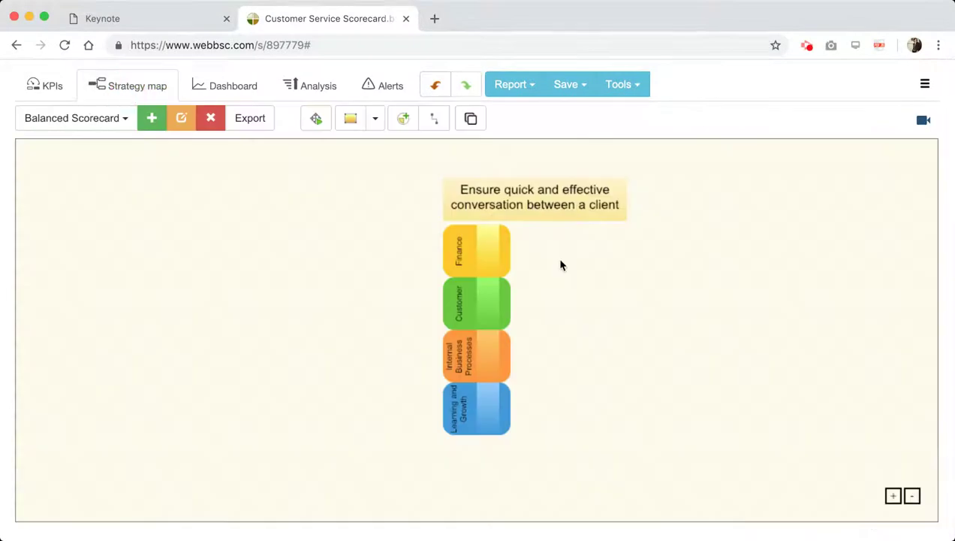
click(328, 131)
click(622, 304)
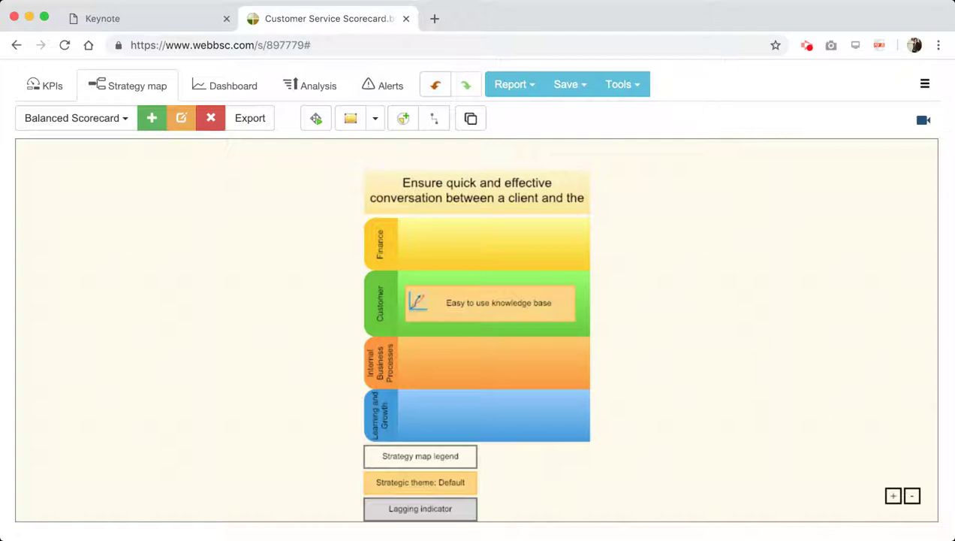
Consult the customer service response plan slide in the Keynote presentation and return to the strategy map.
click(144, 23)
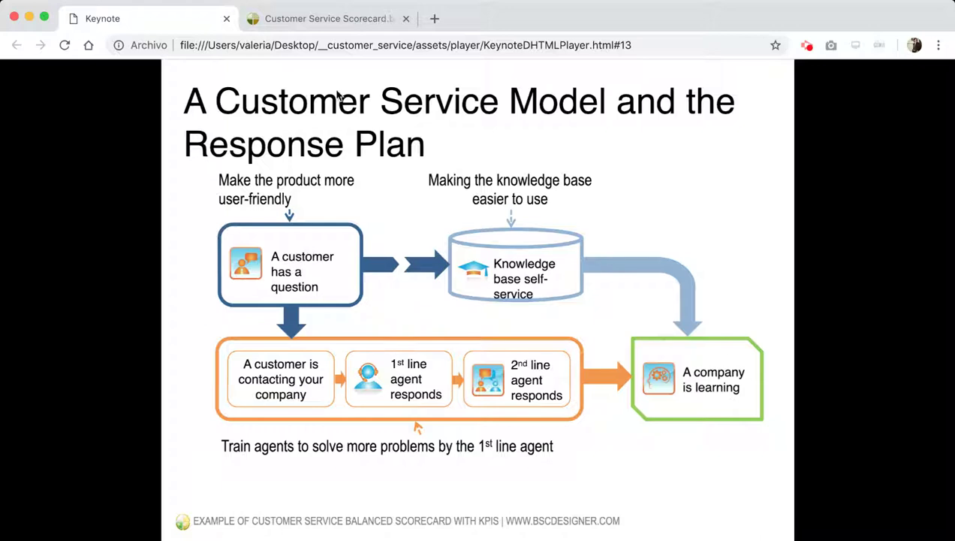
click(323, 23)
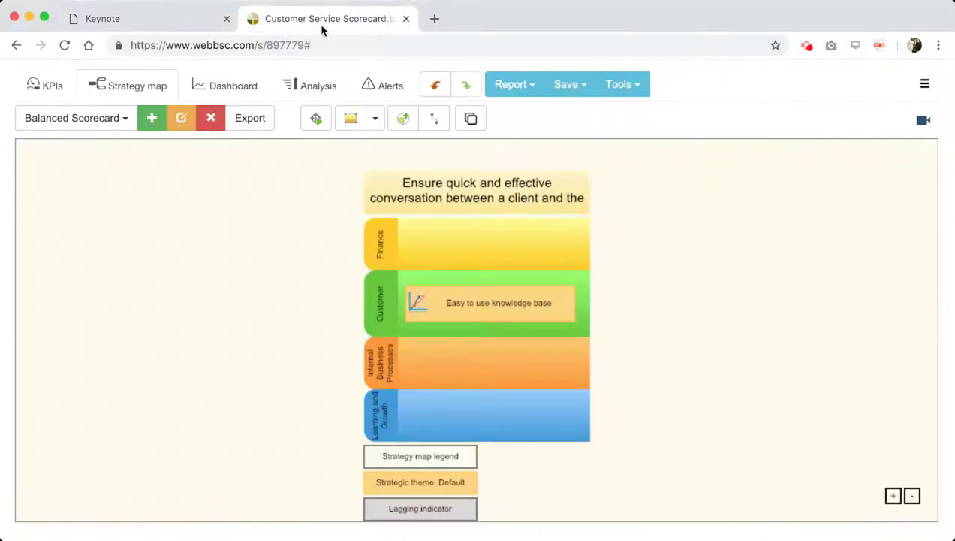
click(577, 303)
click(612, 295)
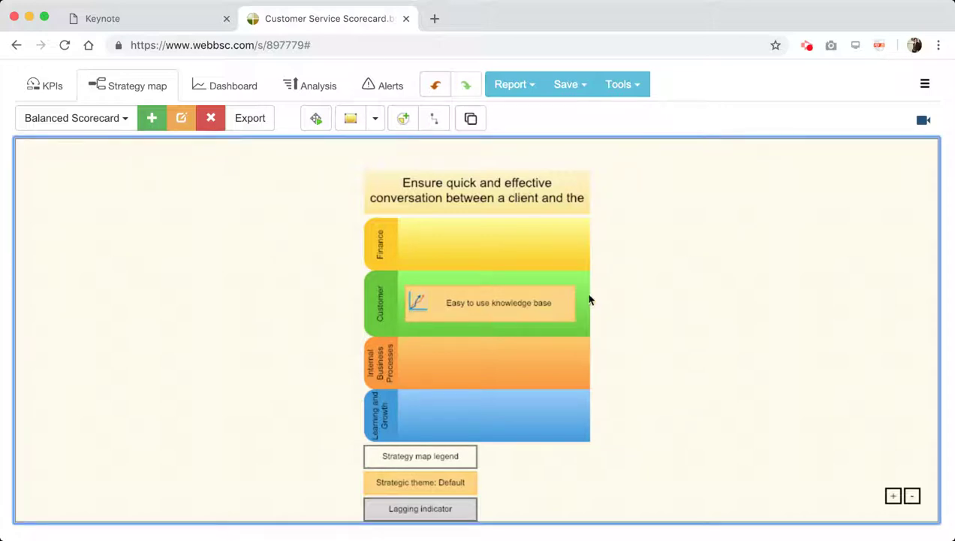
Create a lagging KPI under the Customer perspective named "Quick and effective conversation between a client and the company" from the strategy map.
click(590, 300)
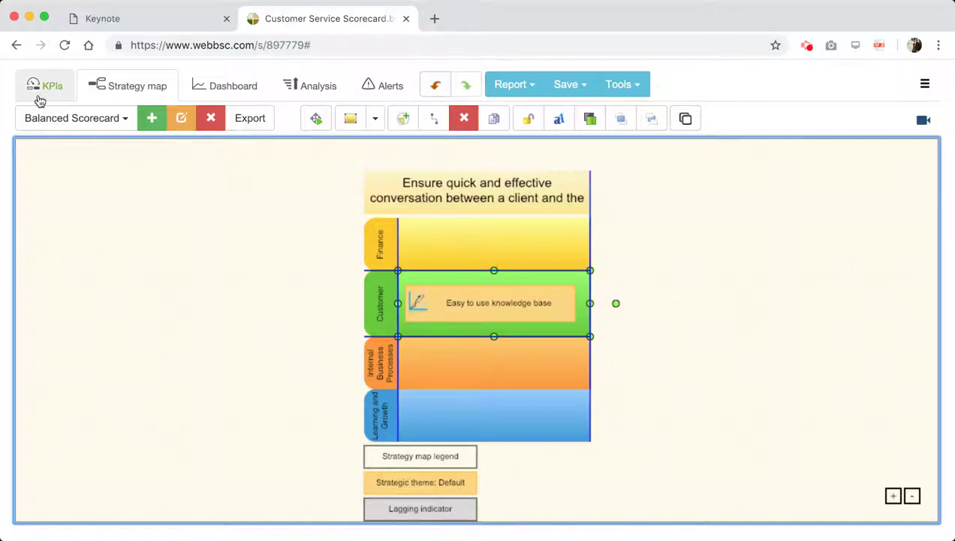
click(409, 124)
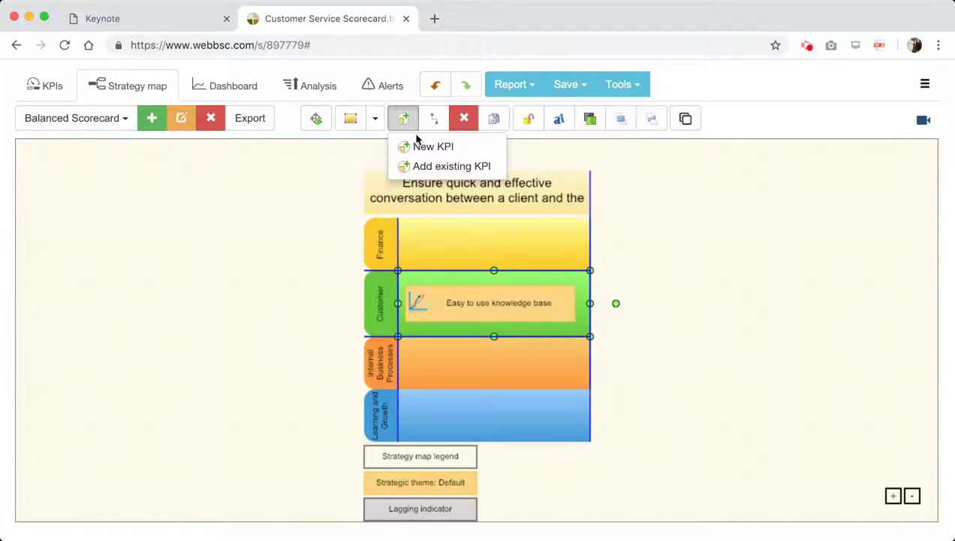
click(425, 151)
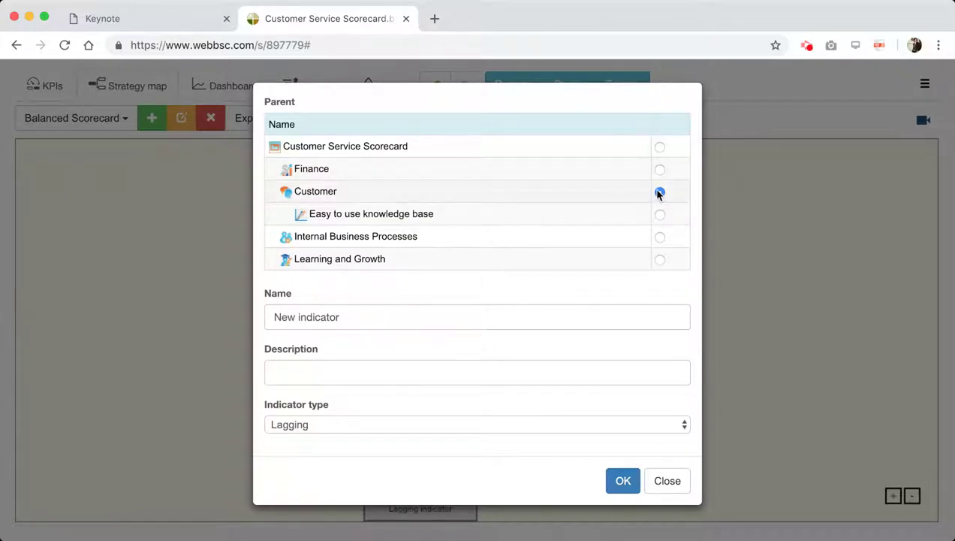
drag(426, 321, 122, 329)
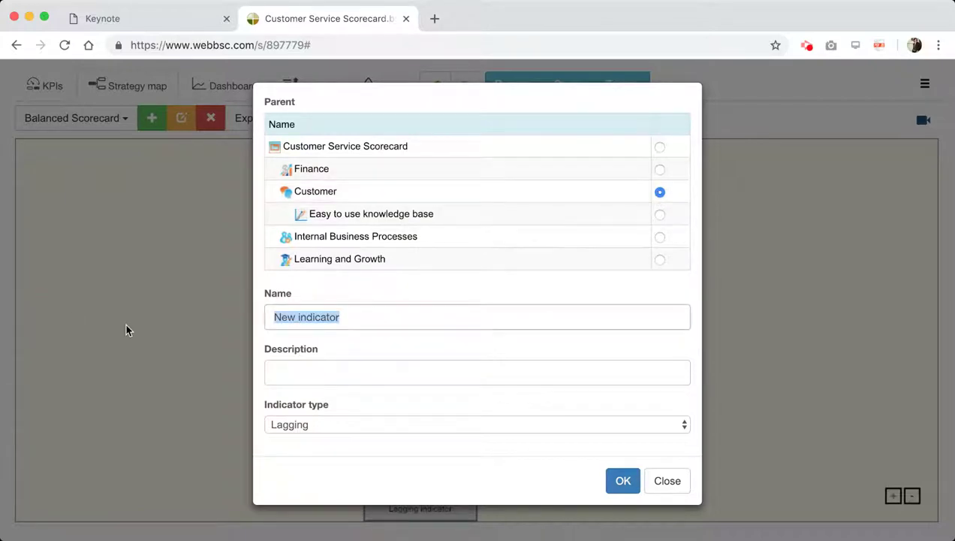
text(Quick)
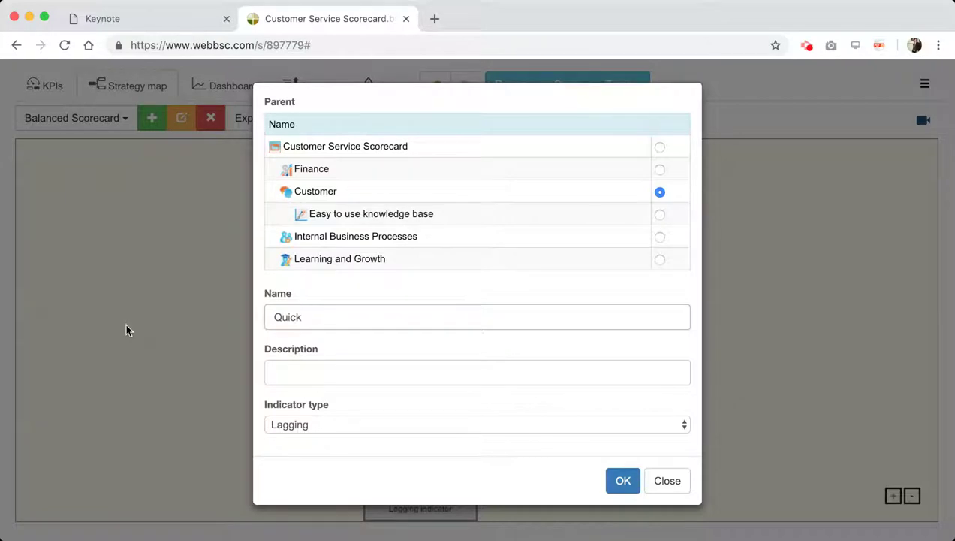
text( and effective conve)
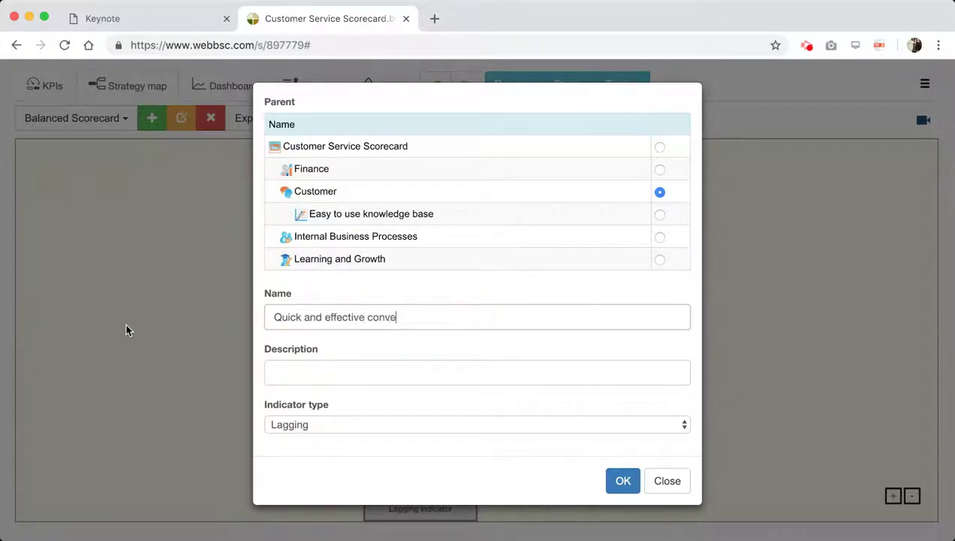
text(rsation between a client and)
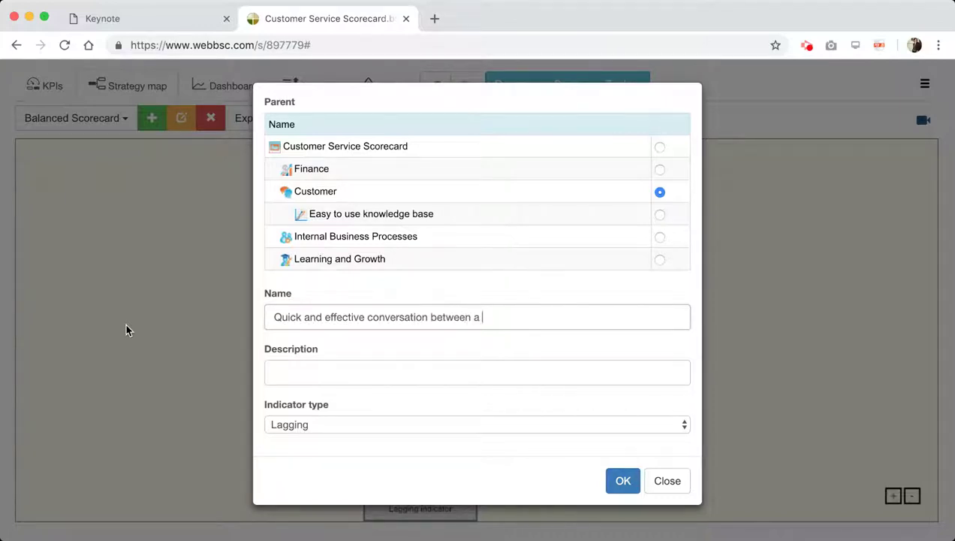
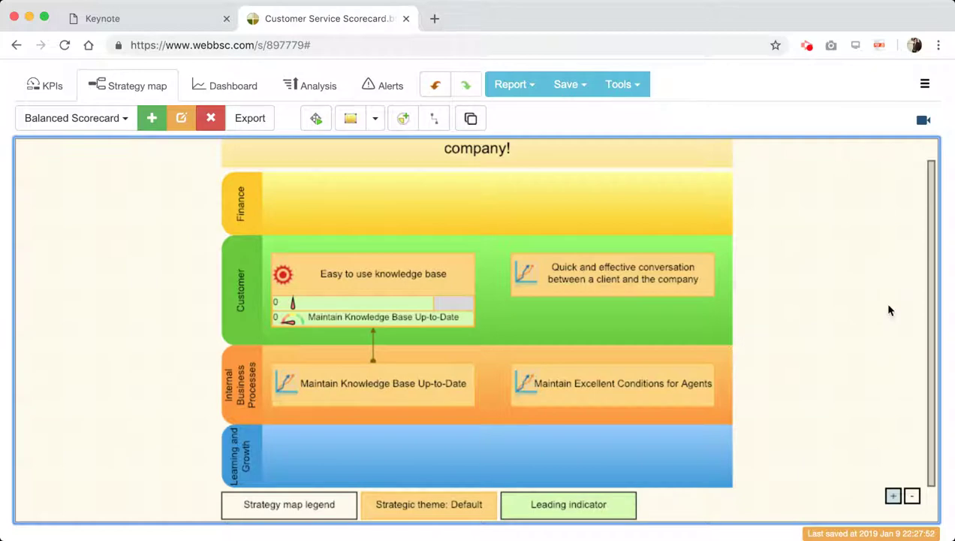
Examine the connection between "Maintain Knowledge Base Up-to-Date" and "Easy to use knowledge base" on the strategy map.
drag(929, 286, 922, 264)
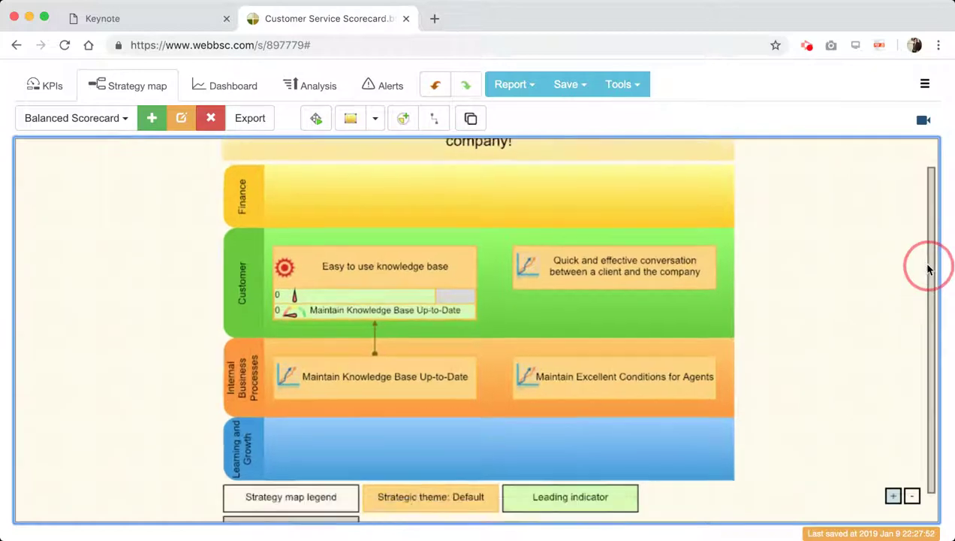
click(560, 503)
click(779, 428)
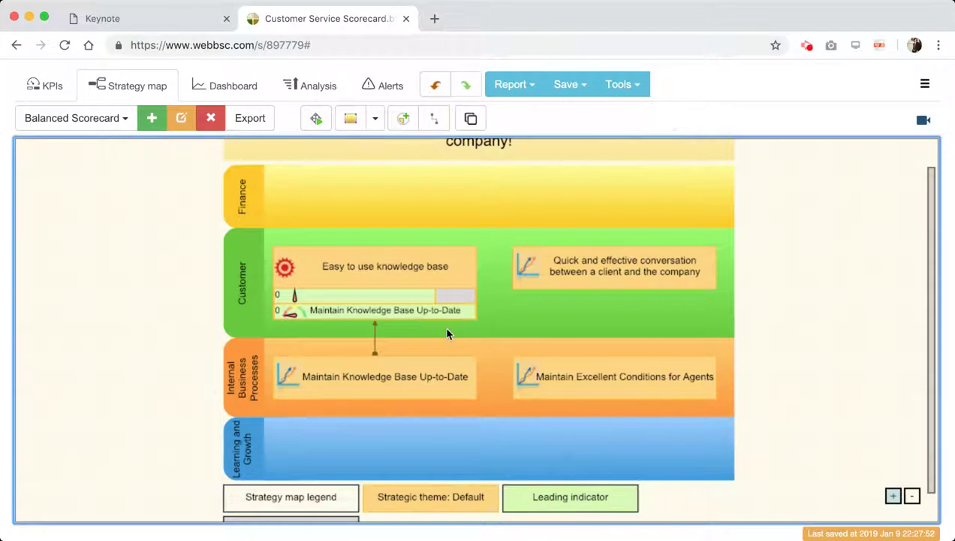
click(376, 381)
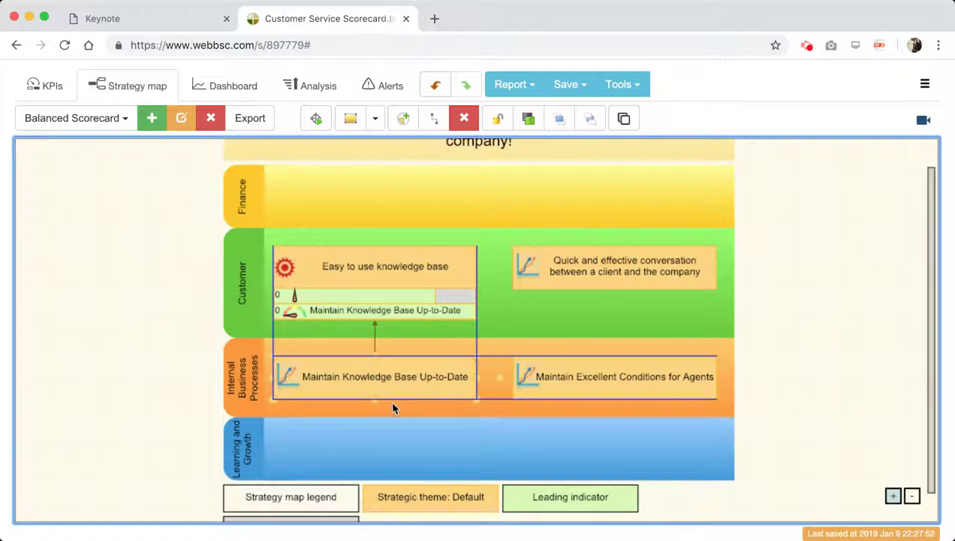
click(380, 279)
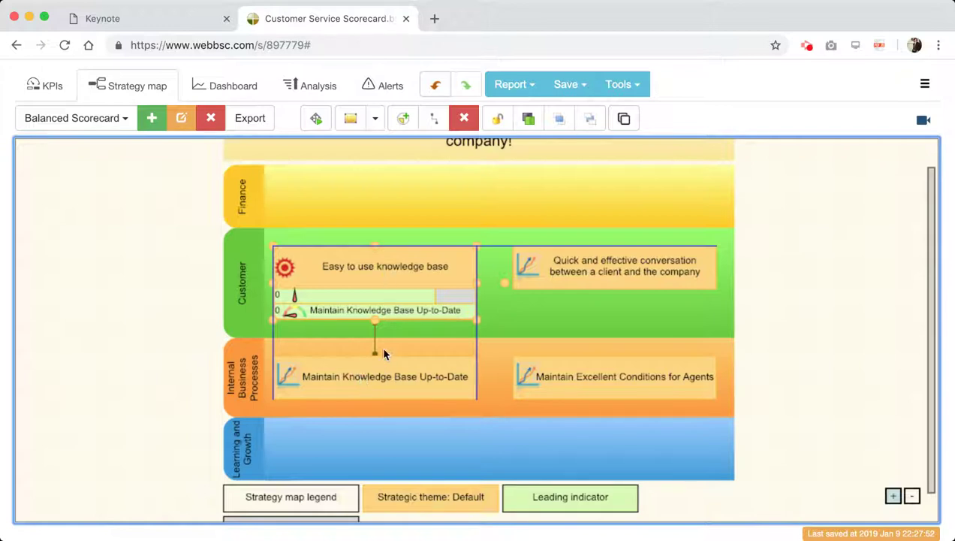
click(769, 316)
Connect "Maintain Excellent Conditions for Agents" to "Quick and effective conversation between a client and the company", linking its lagging part to the goal's leading part.
click(433, 118)
drag(615, 288, 614, 365)
click(610, 302)
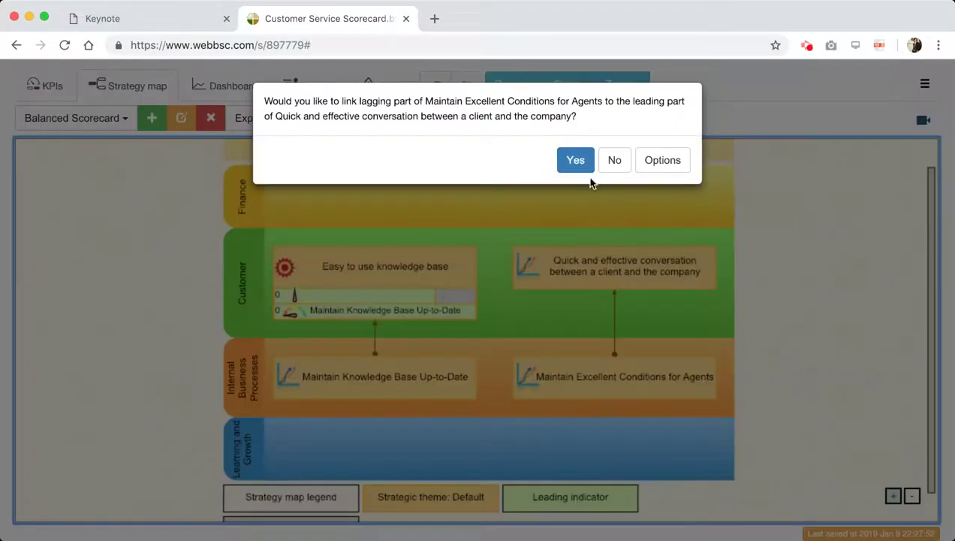
click(580, 162)
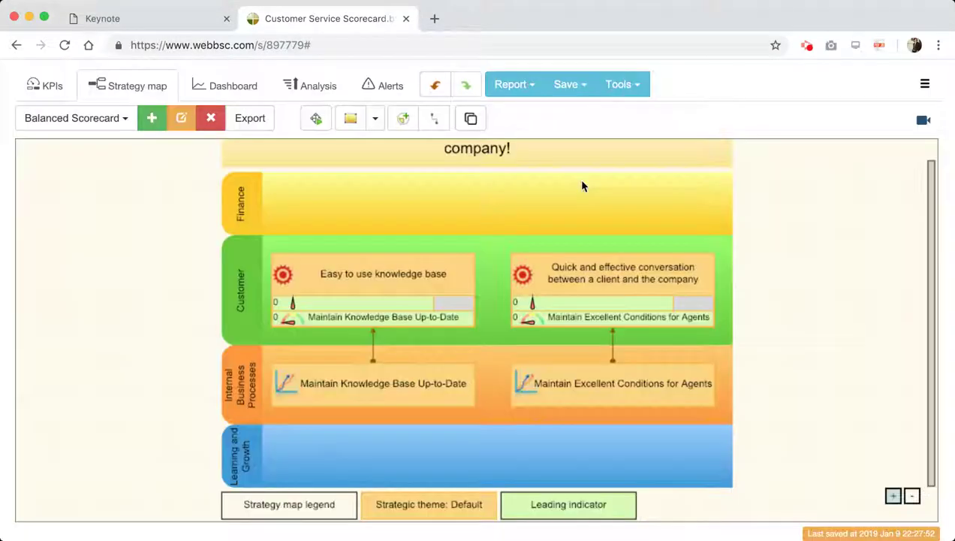
click(777, 342)
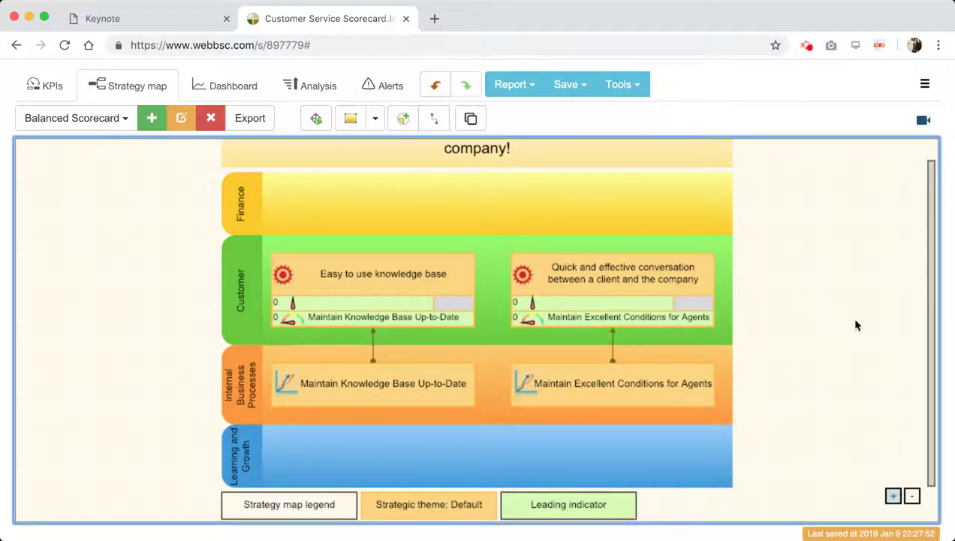
Review the Learning and Growth perspective against the two knowledge base goals in the Customer and Internal Business Processes perspectives.
click(331, 454)
click(178, 452)
click(357, 276)
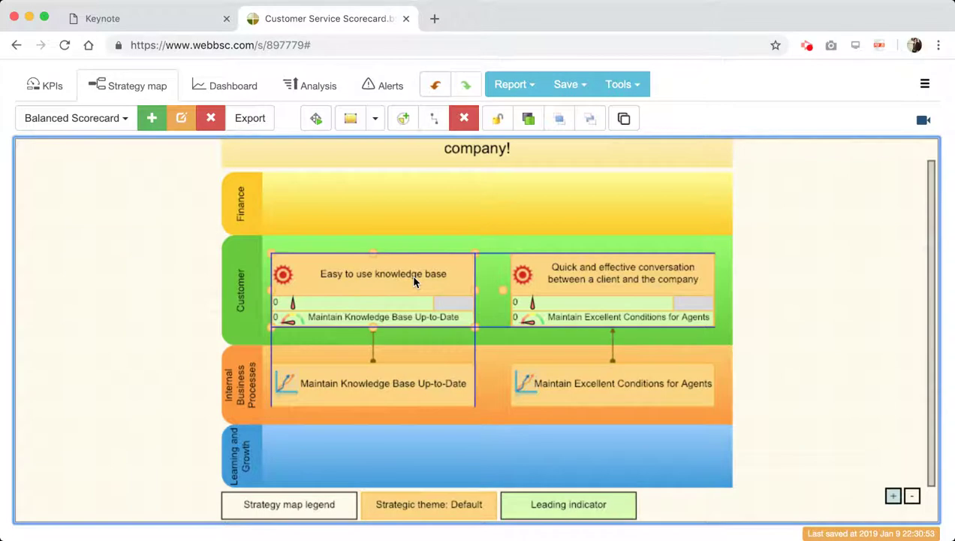
click(373, 381)
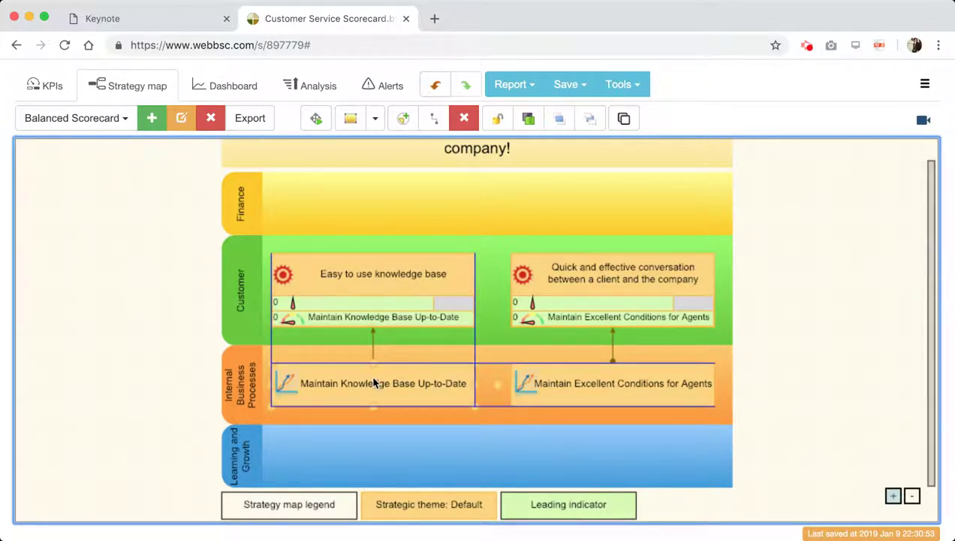
Create a lagging KPI under the Learning and Growth perspective named "Keep knowledge aligned with new customer behavior habits" from the strategy map.
click(371, 450)
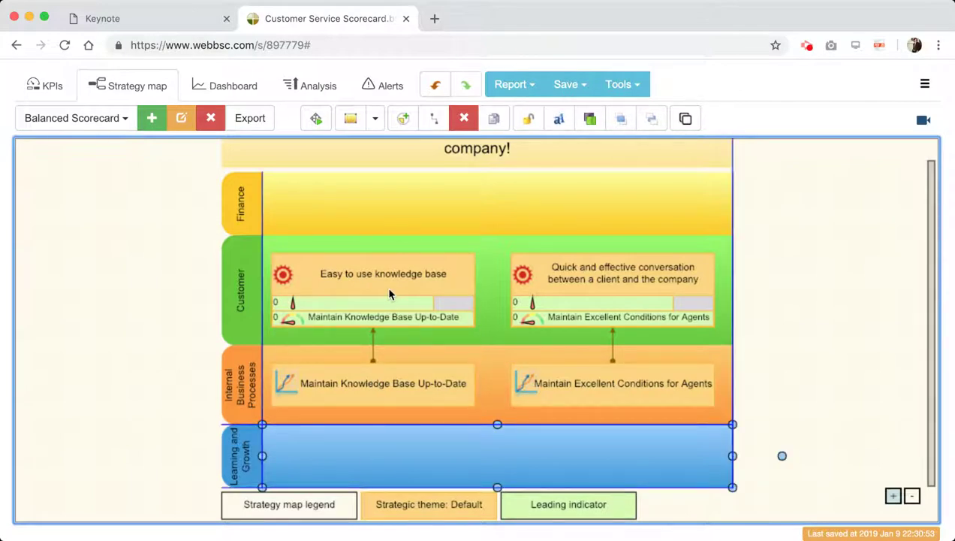
click(407, 122)
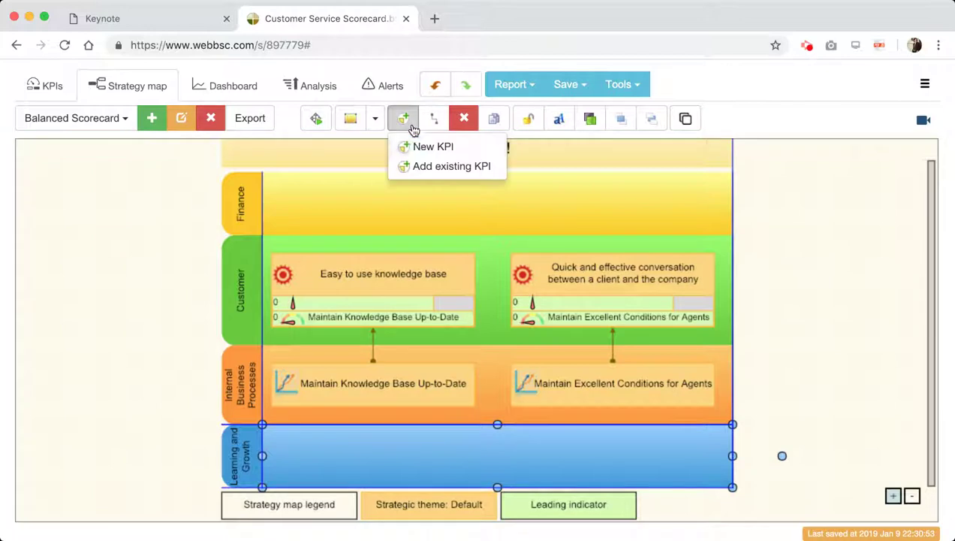
click(410, 145)
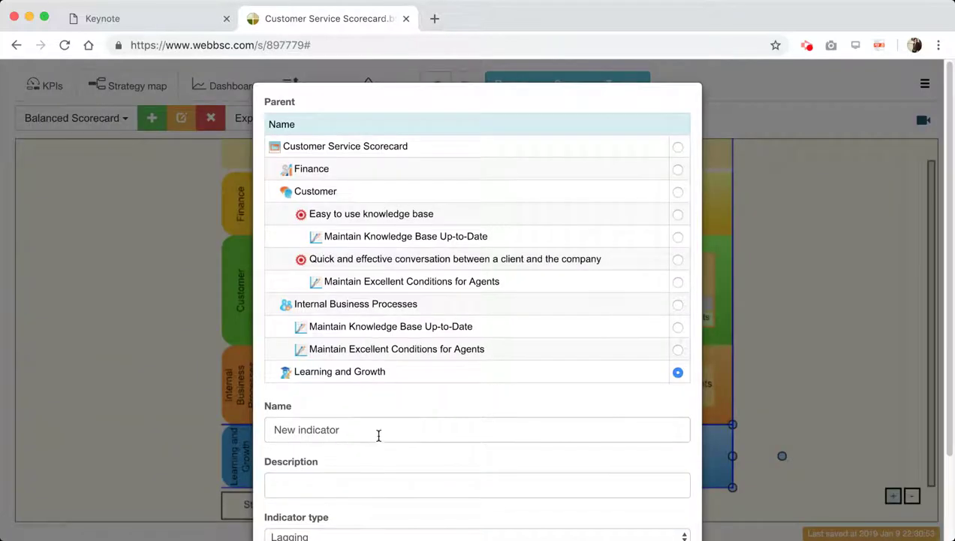
drag(377, 433, 124, 406)
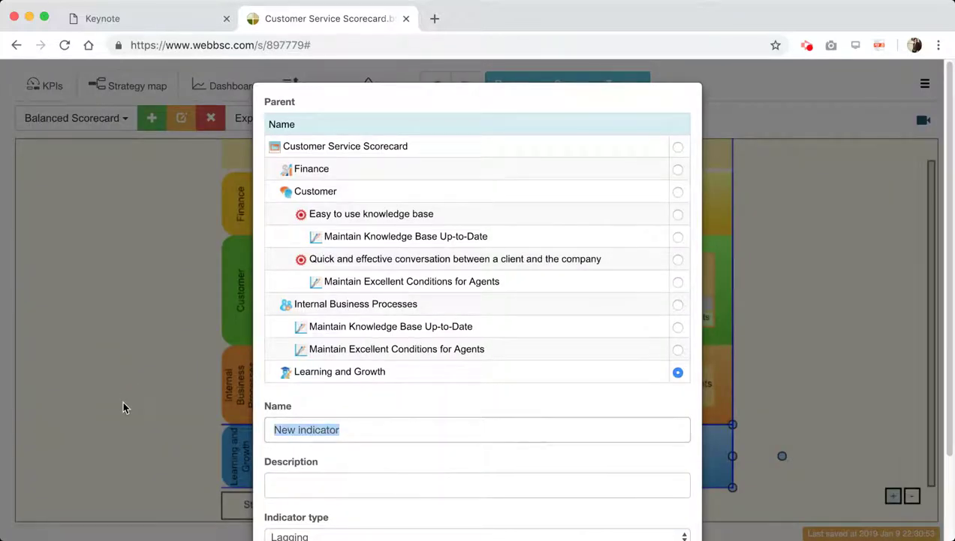
text(Keep kn)
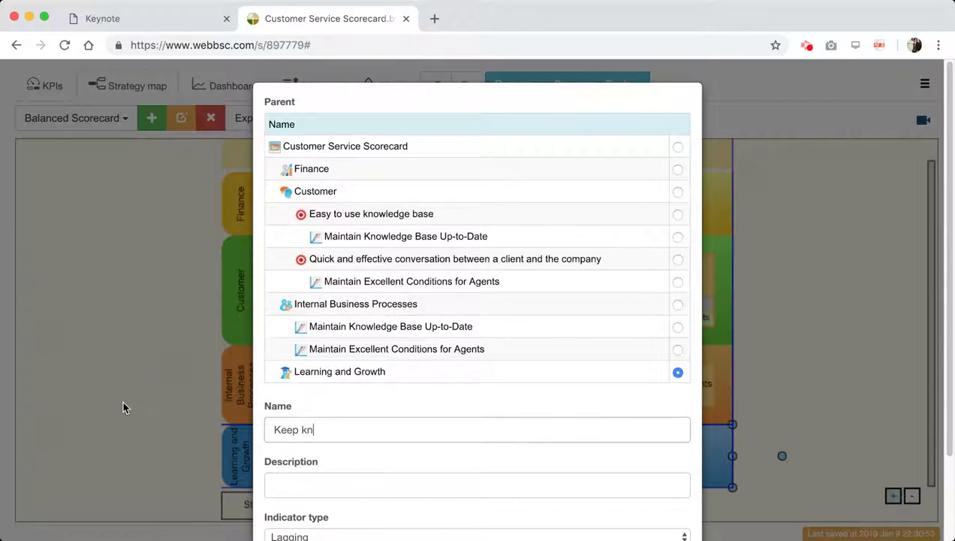
text(owledge align)
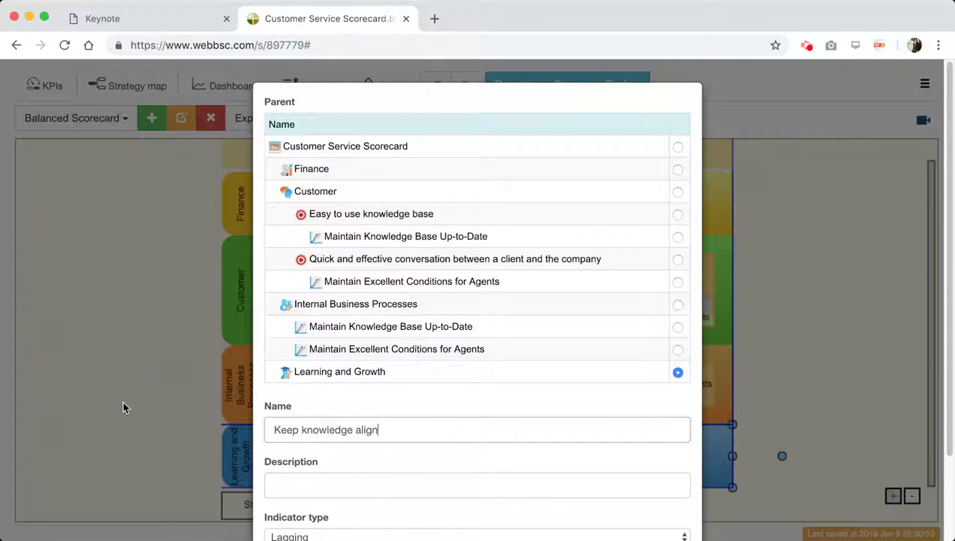
text(ed with new customer b)
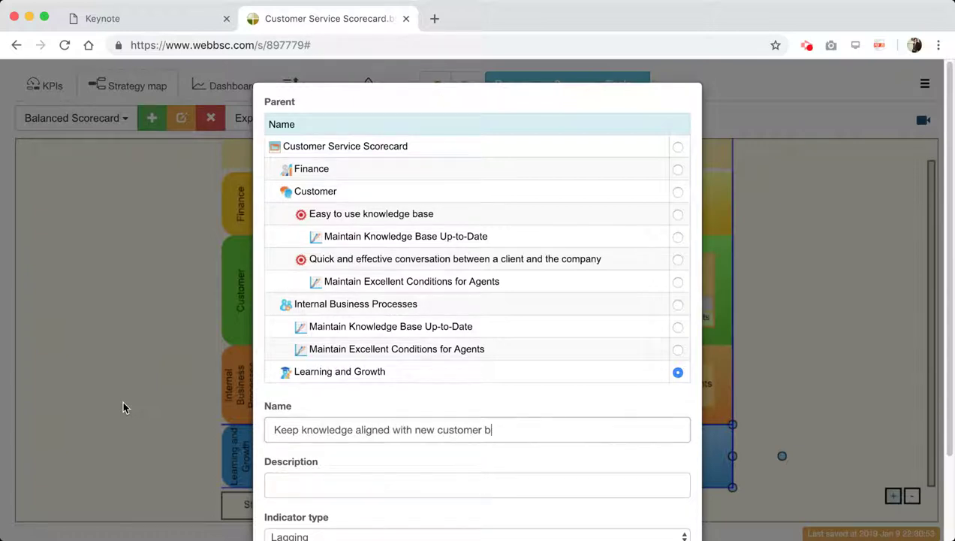
text(ehavior habits)
scroll(642, 471, down, 3)
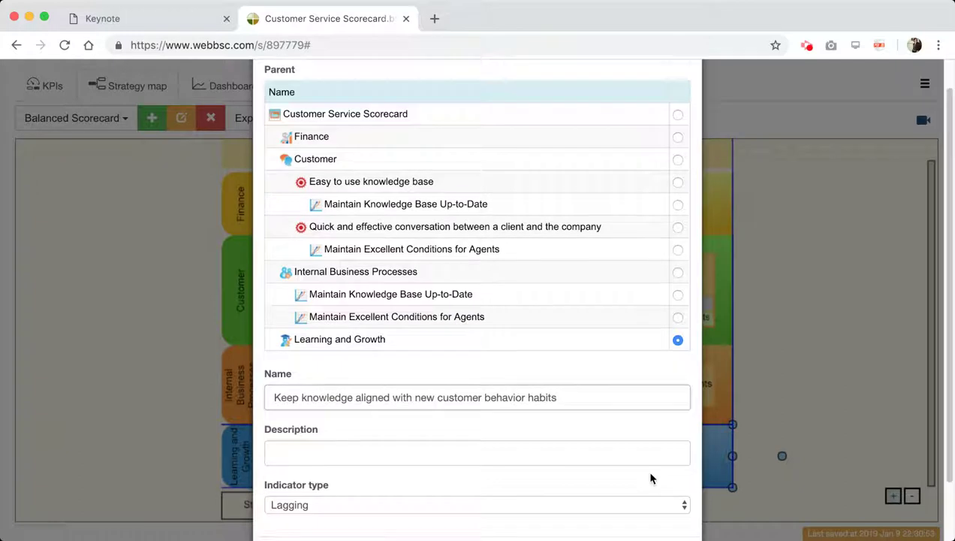
click(625, 496)
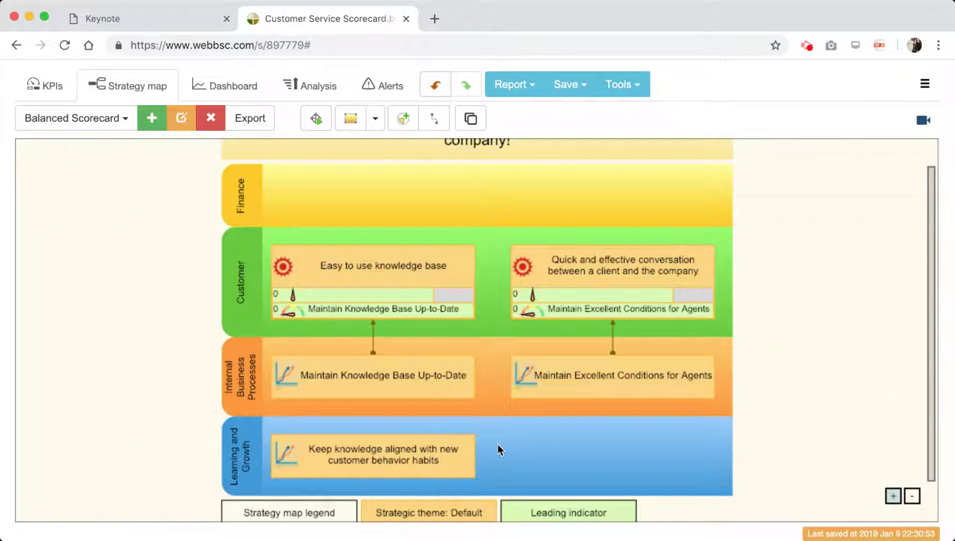
Add an initiative named "Learn from mistakes" to the "Keep knowledge aligned with new customer behavior habits" indicator and save it.
click(434, 450)
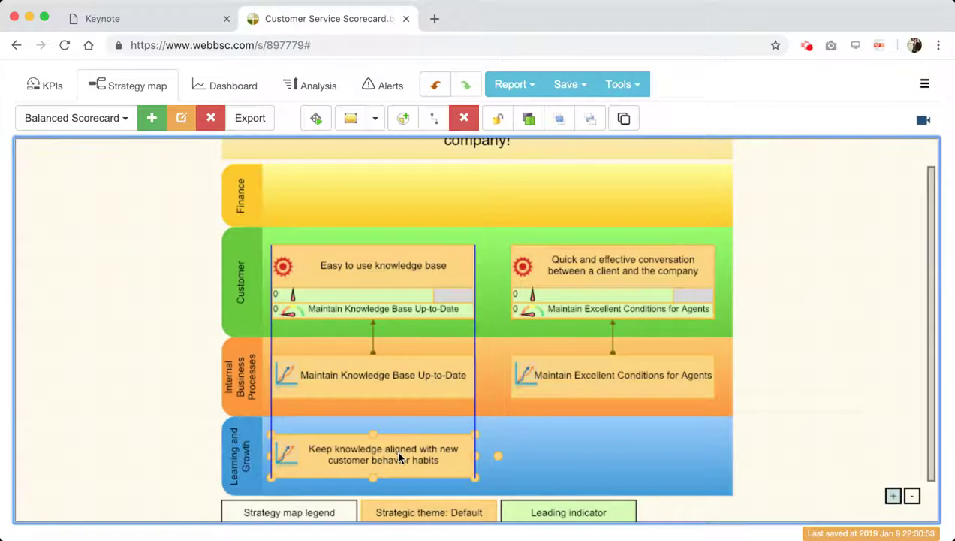
click(51, 88)
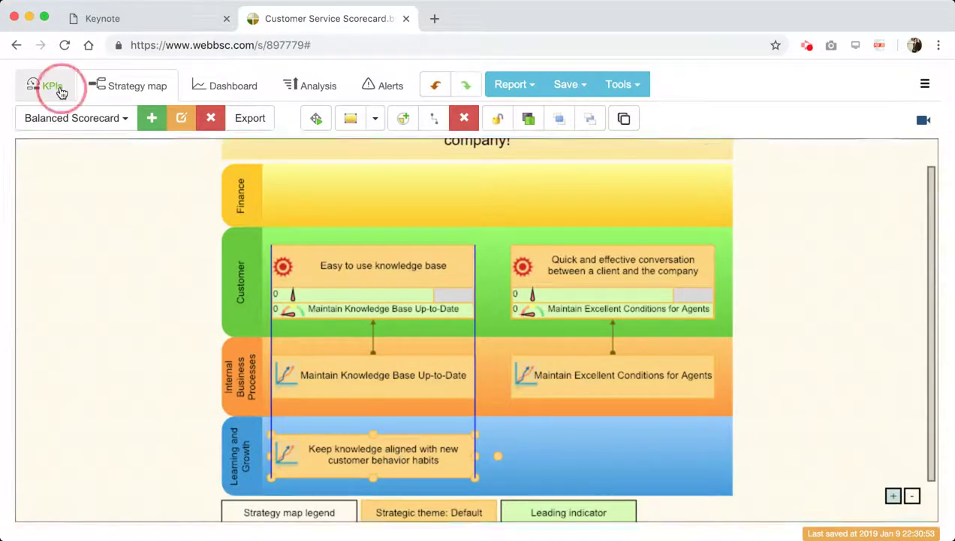
click(243, 389)
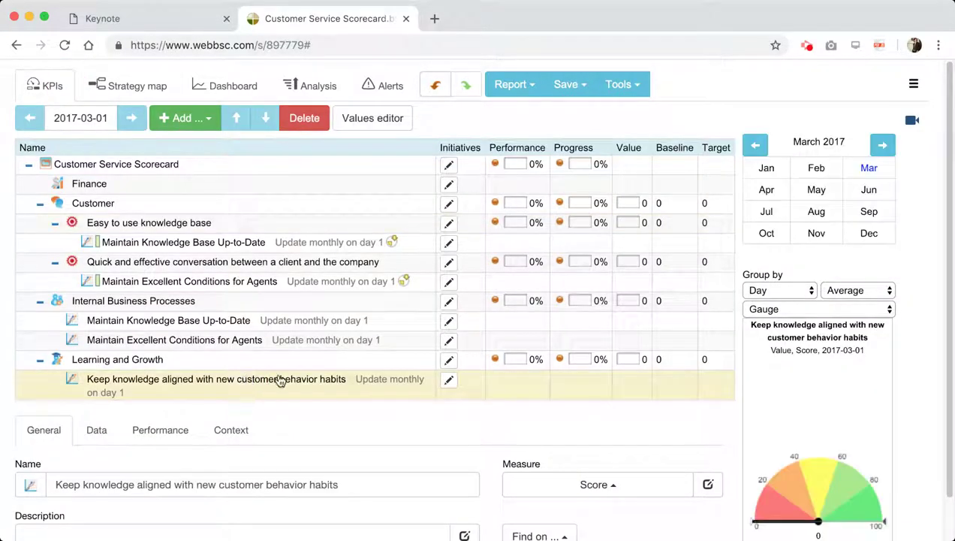
scroll(728, 425, down, 1)
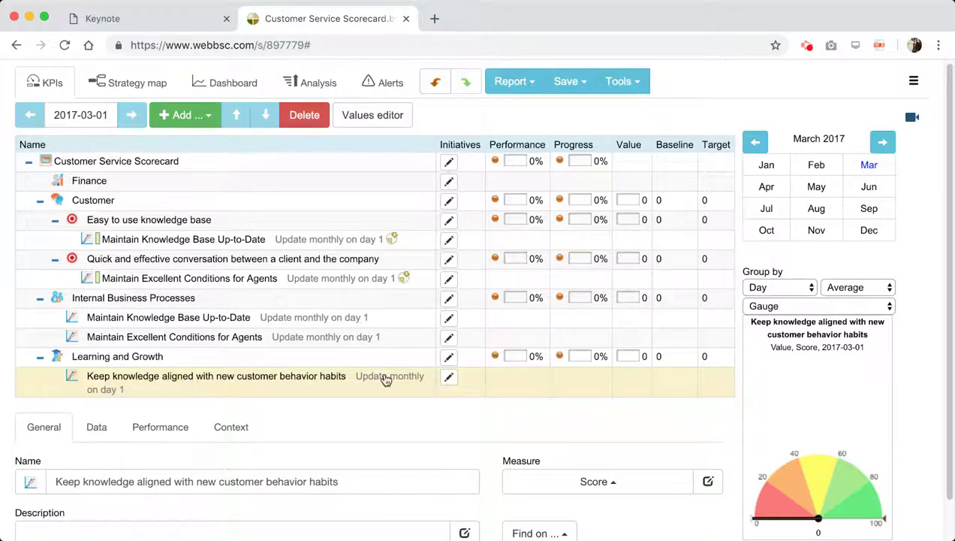
click(448, 376)
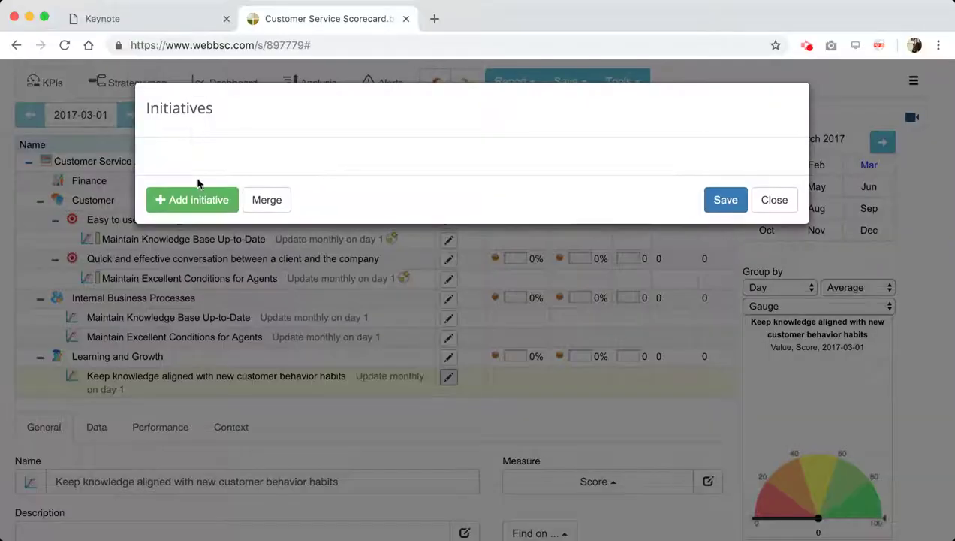
click(199, 197)
click(252, 179)
text(Learn fr)
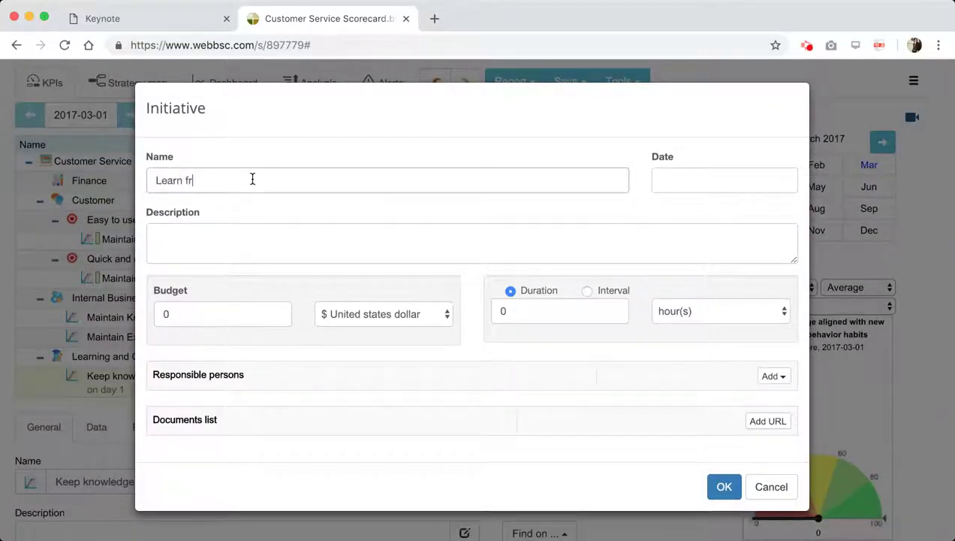
text(om mistakes)
click(724, 489)
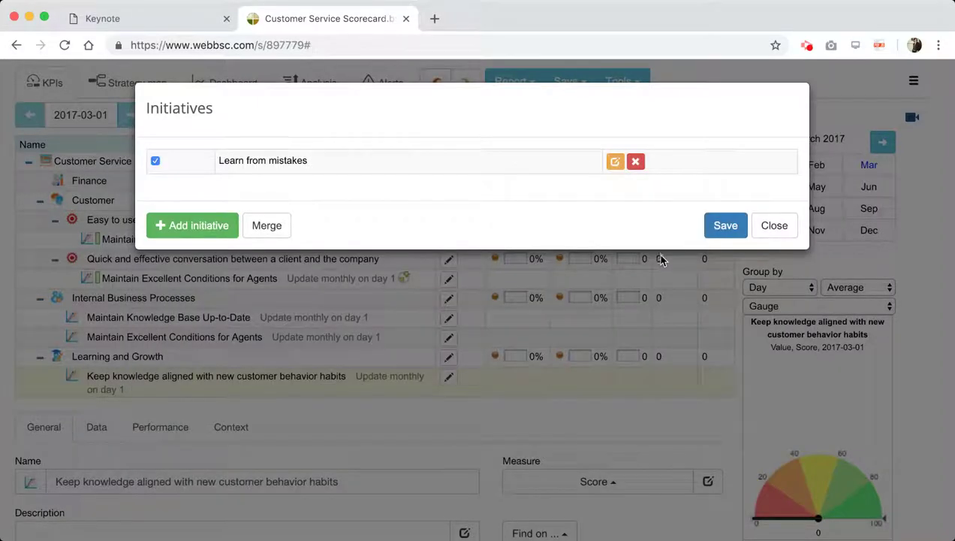
click(718, 229)
Check the "Learn from mistakes" initiative on the strategy map and in the initiatives list of its Learning and Growth indicator.
scroll(491, 317, down, 2)
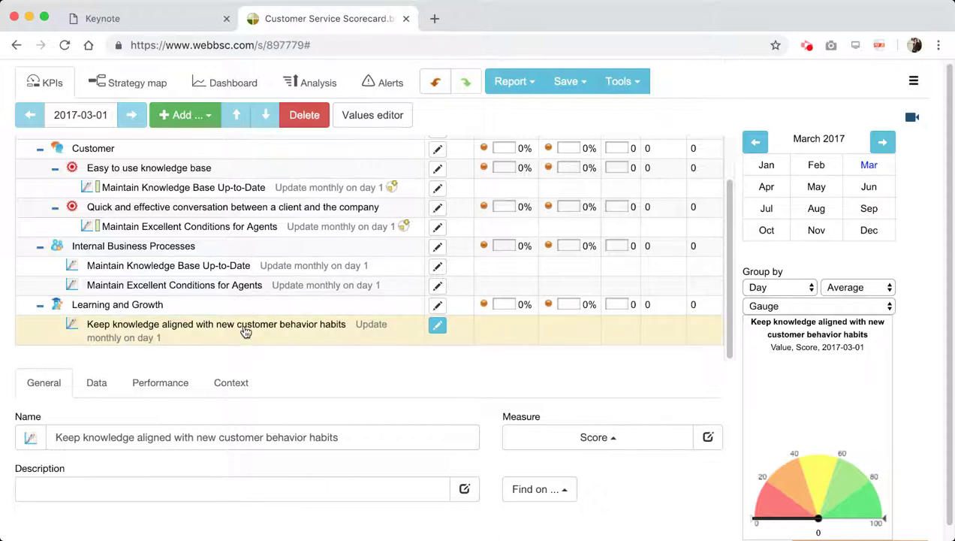
click(135, 83)
click(117, 335)
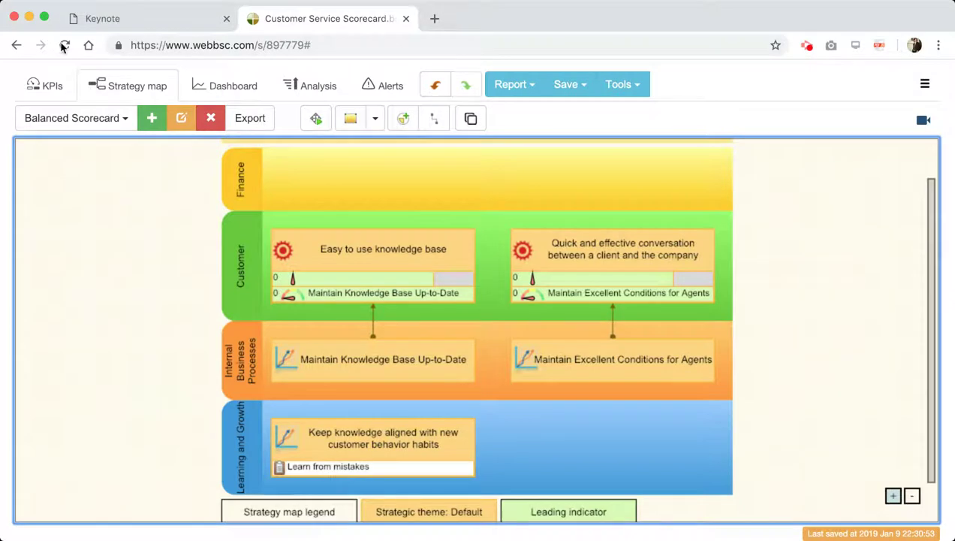
click(48, 86)
click(448, 382)
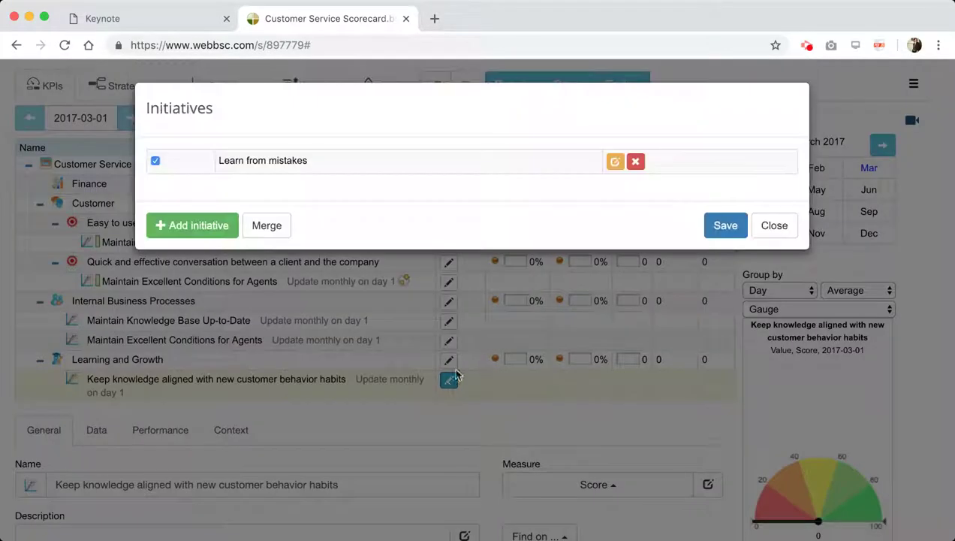
click(740, 226)
click(132, 85)
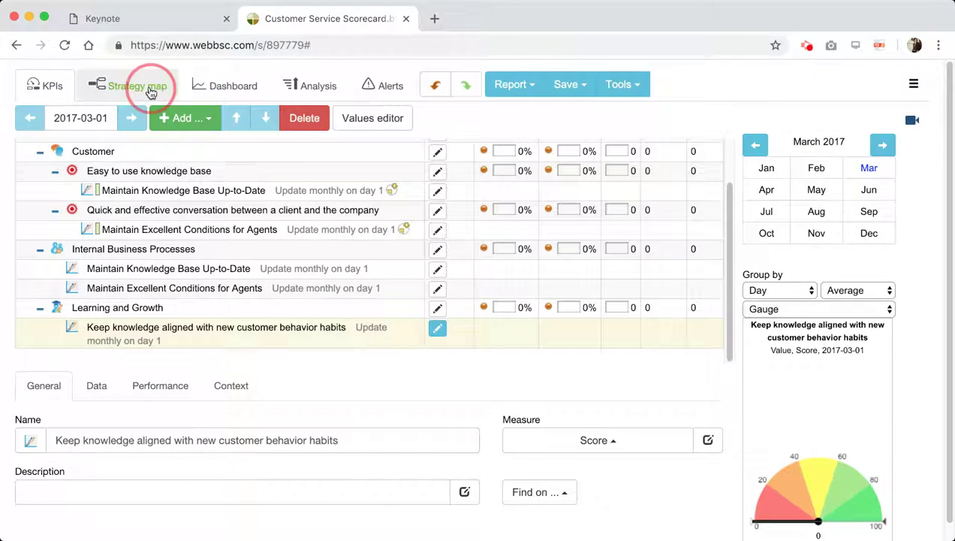
Connect "Keep knowledge aligned with new customer behavior habits" to "Maintain Knowledge Base Up-to-Date", linking its lagging part to the goal's leading part.
scroll(129, 381, down, 2)
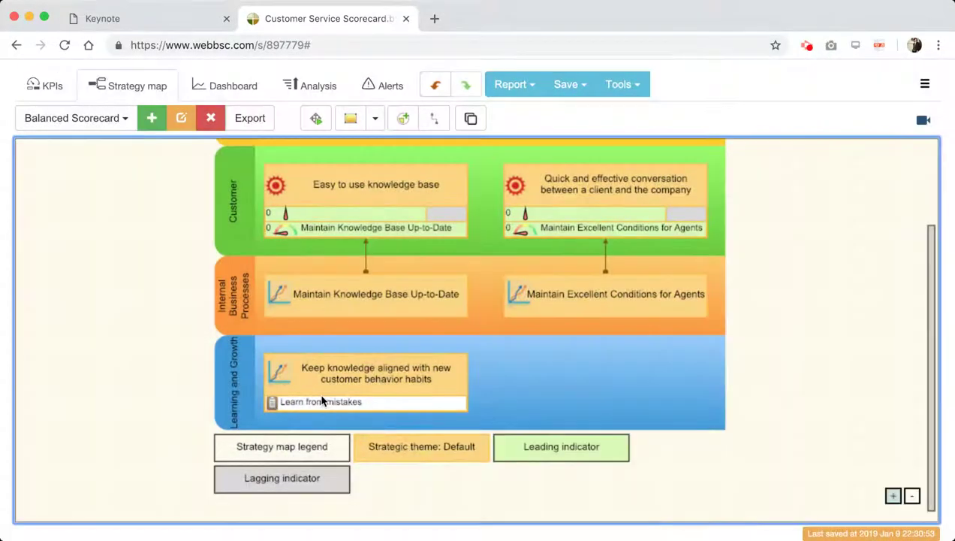
drag(366, 347, 368, 317)
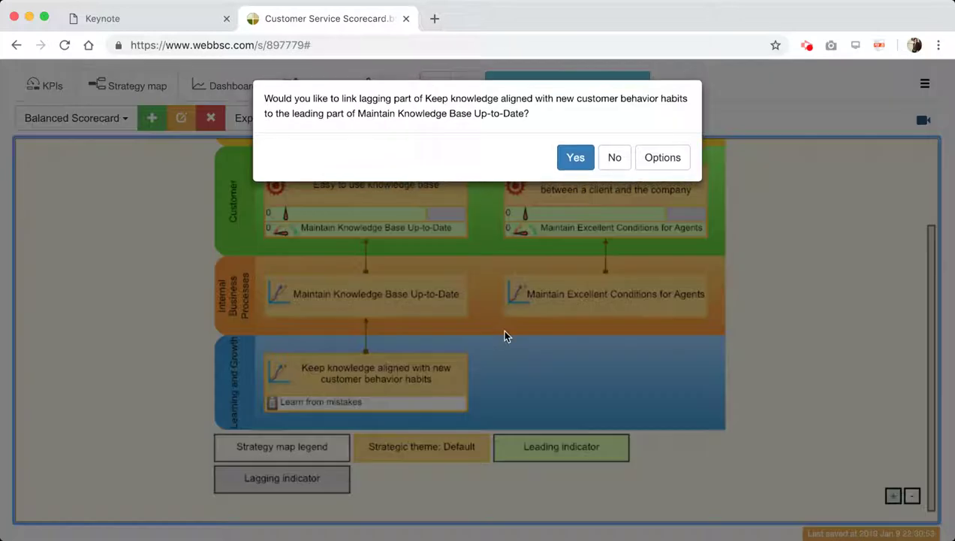
click(573, 159)
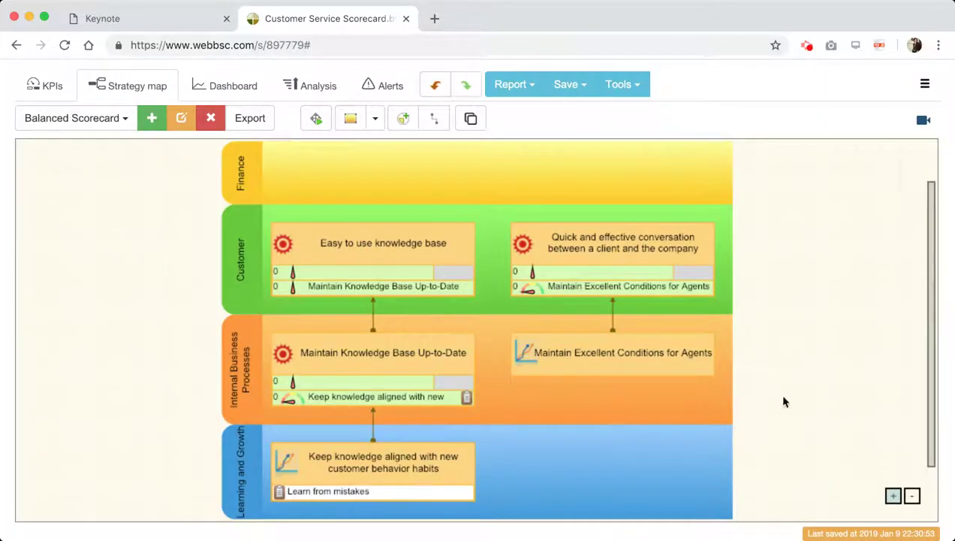
Review how the linked knowledge goals appear in the KPI tree and on the strategy map, including the "Maintain Excellent Conditions for Agents" goal.
drag(929, 342, 927, 362)
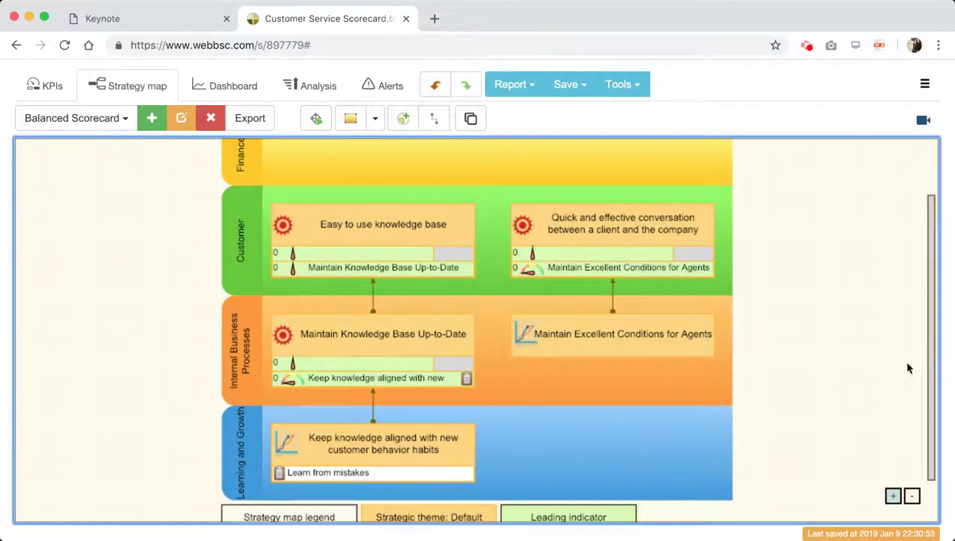
click(51, 81)
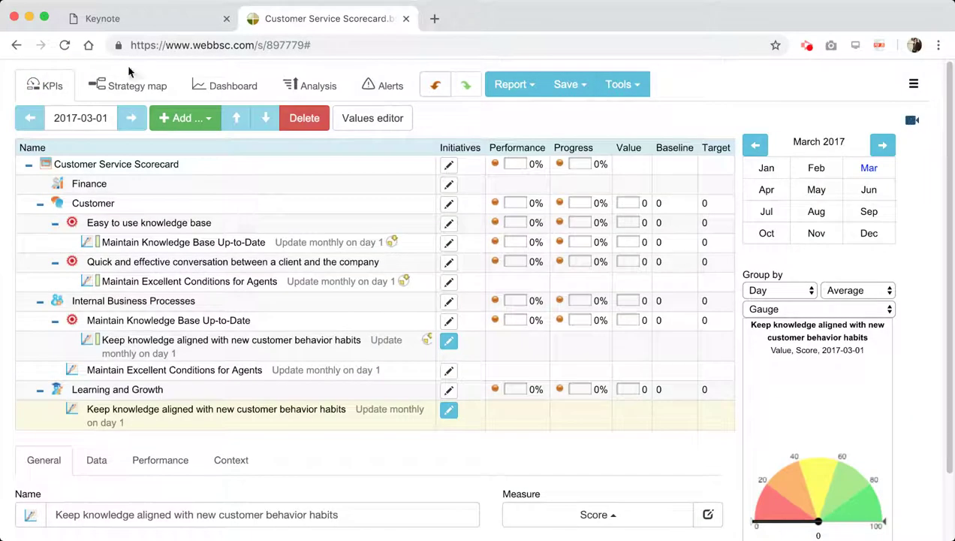
click(138, 81)
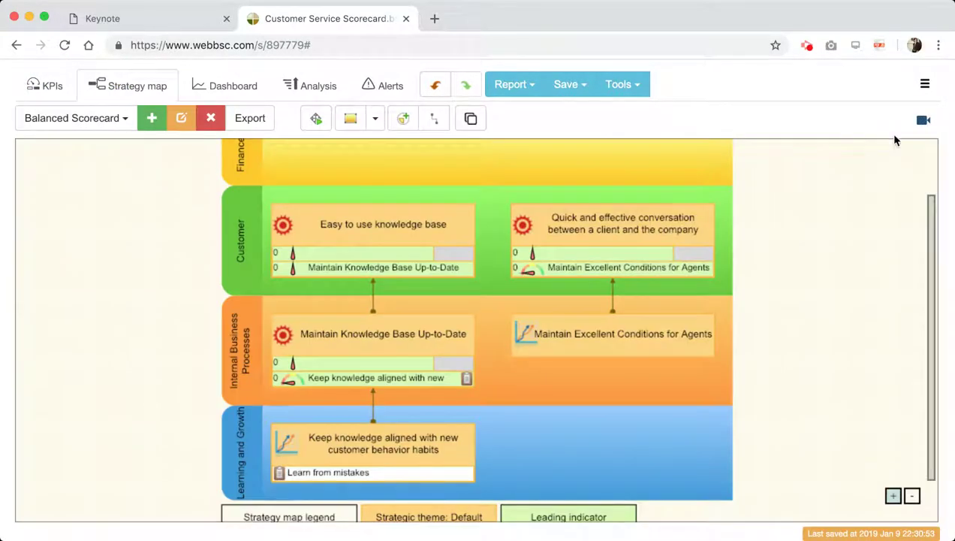
click(46, 90)
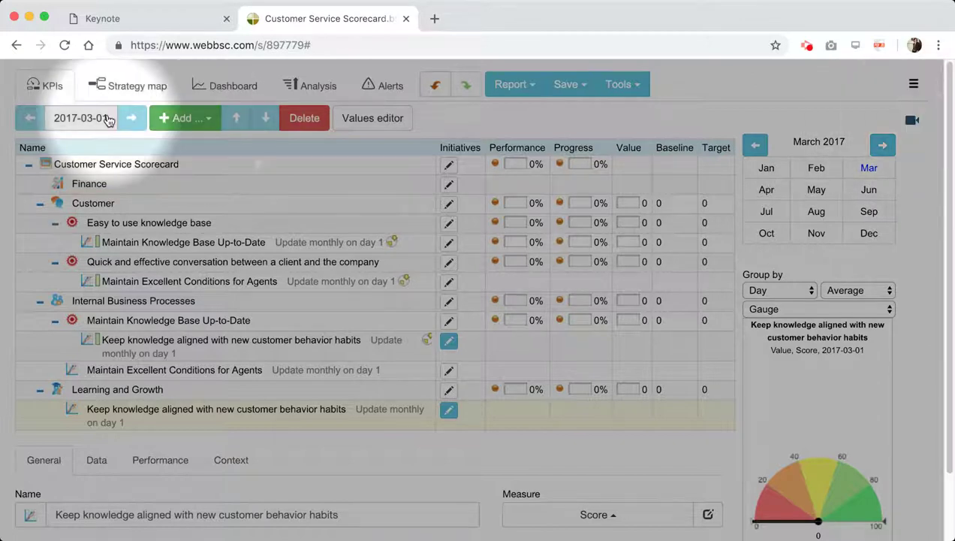
click(132, 90)
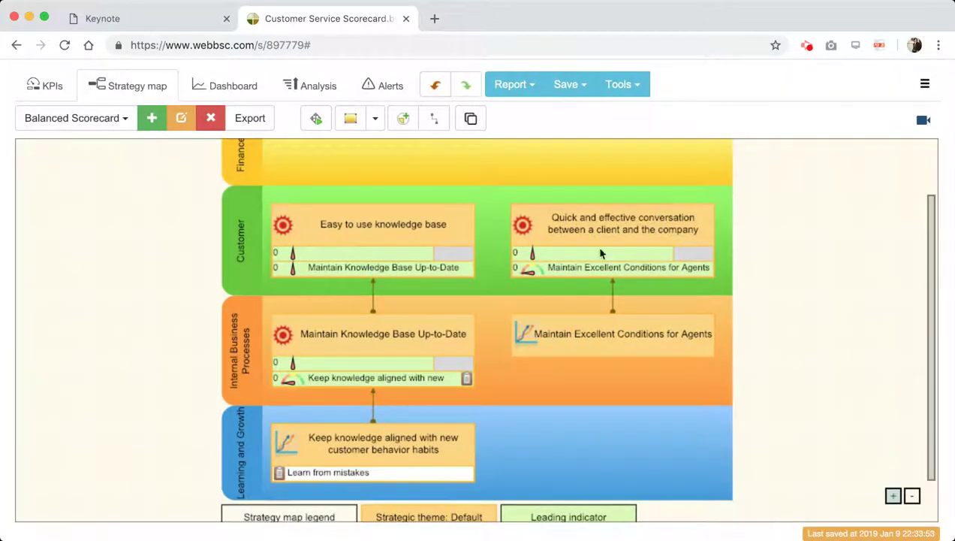
click(374, 444)
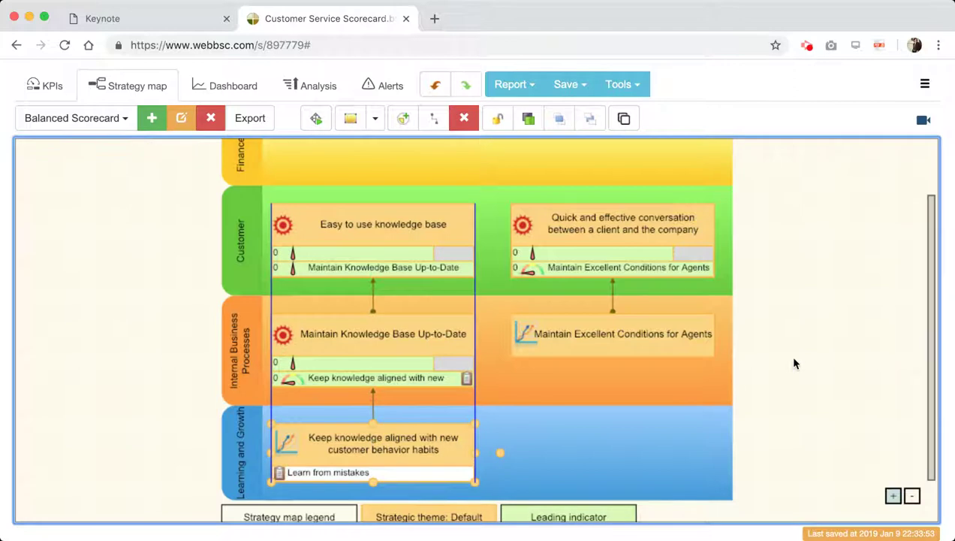
click(851, 328)
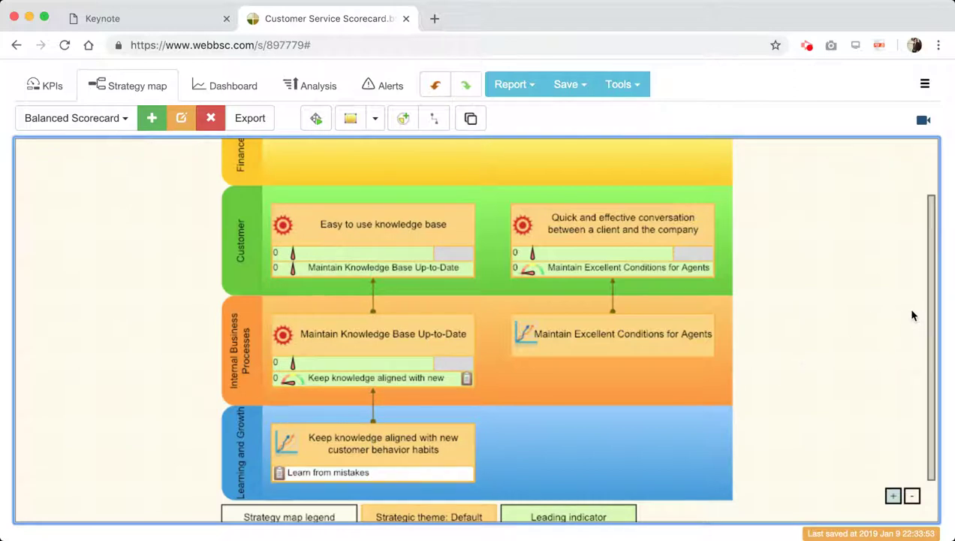
drag(931, 305, 929, 336)
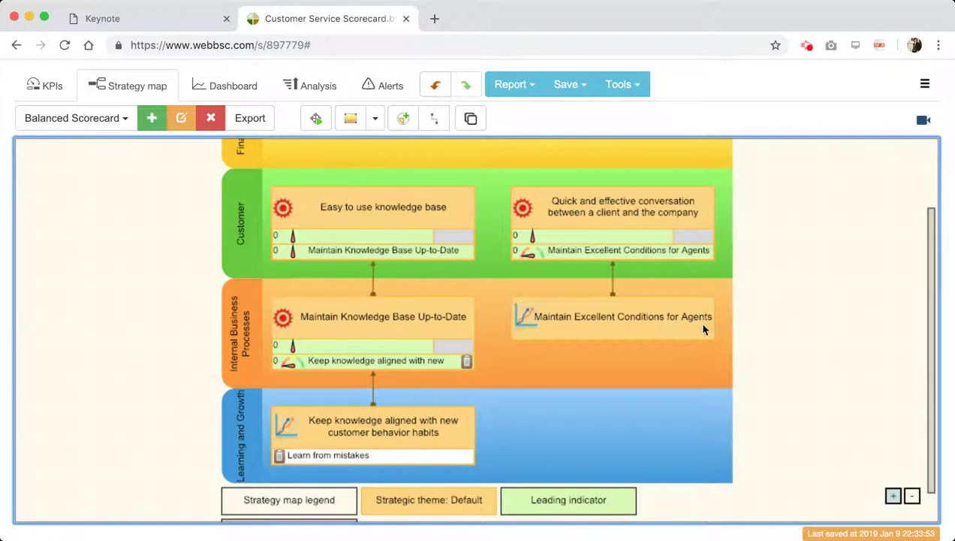
click(634, 314)
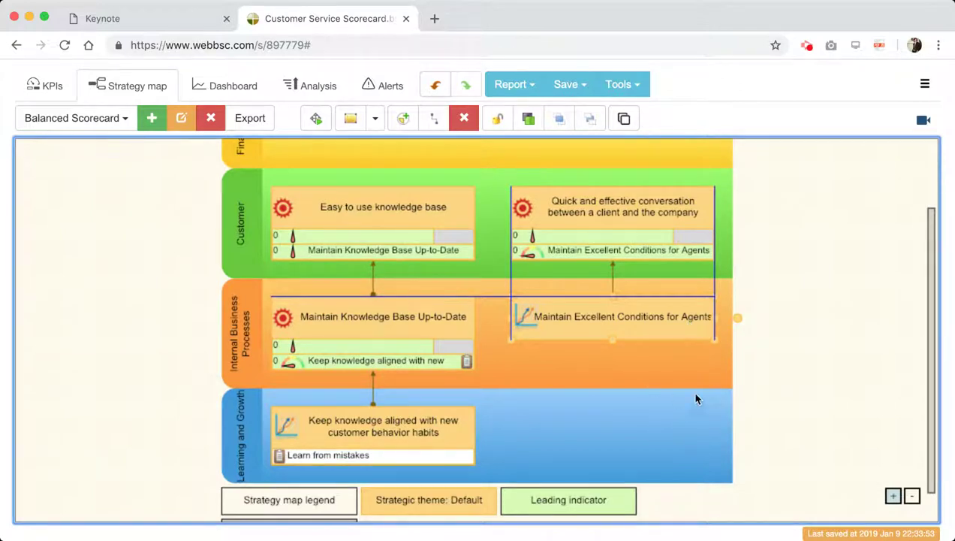
Add a lagging indicator named "Provide agents with better training and coaching programs" to the Learning and Growth perspective.
click(565, 444)
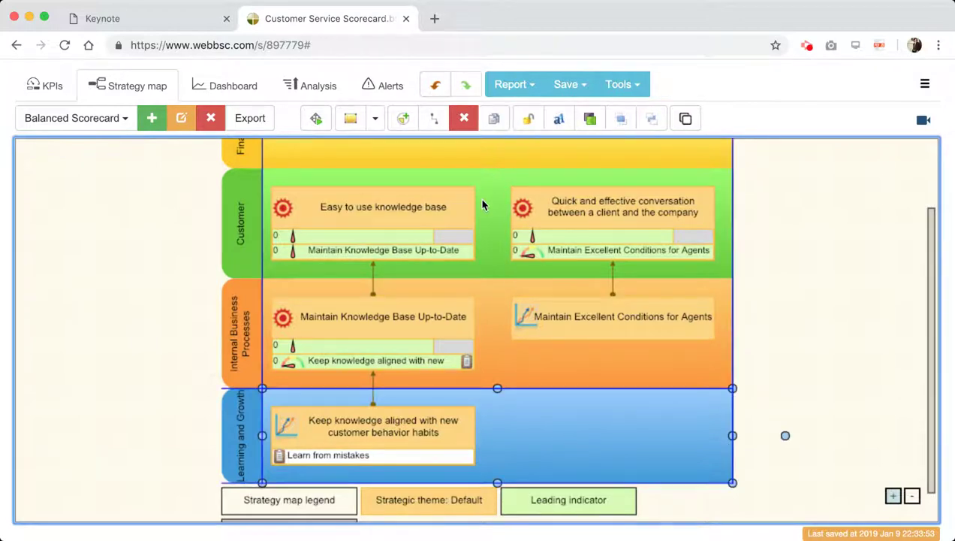
click(403, 120)
click(419, 148)
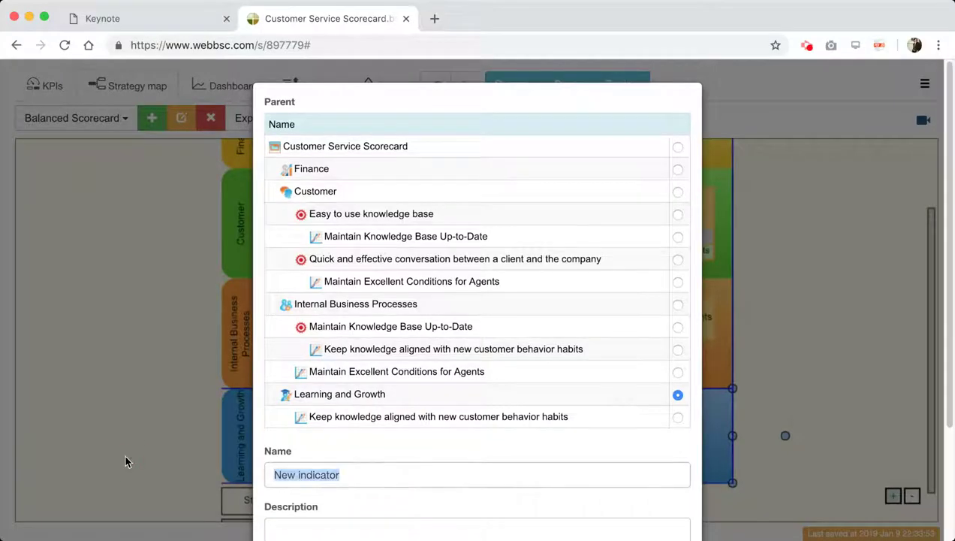
text(Provide agents with bett)
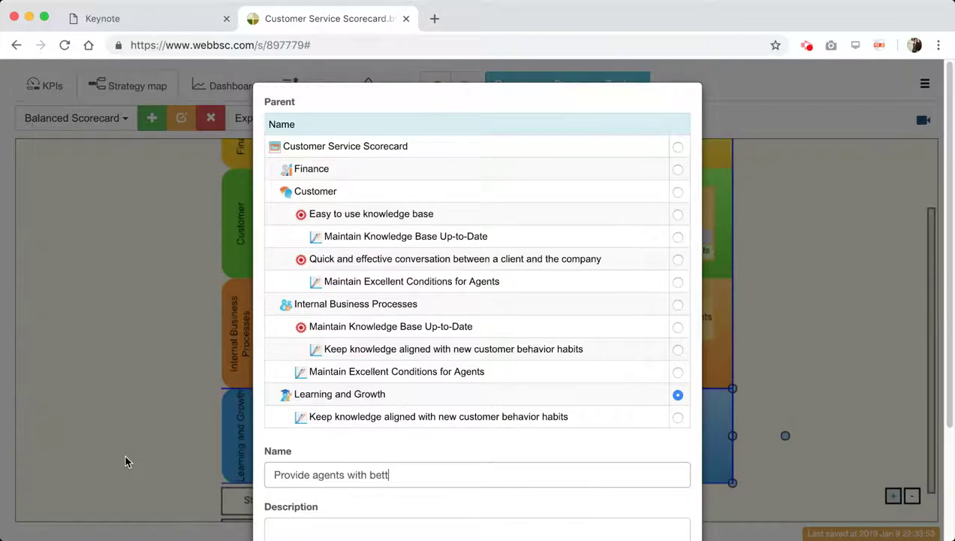
text(er training an)
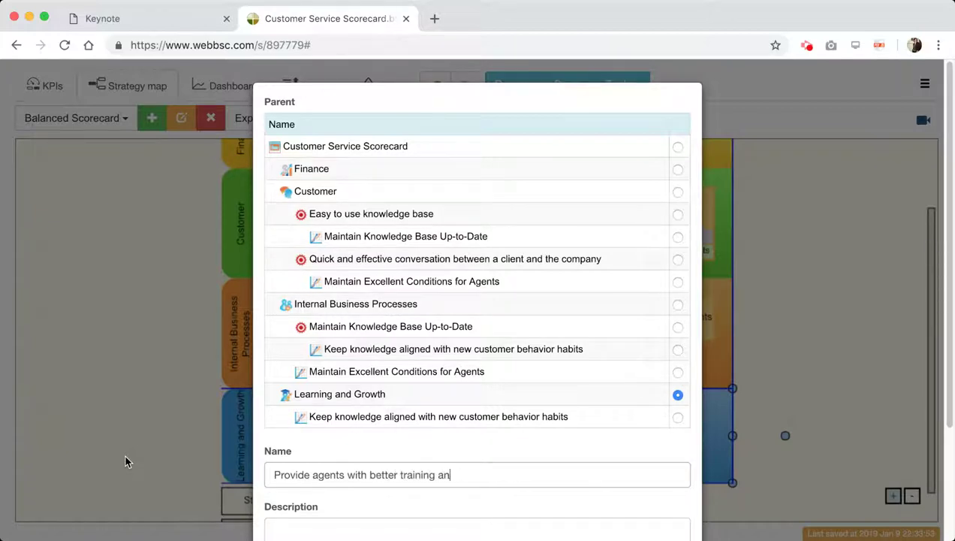
text(d coaching programs)
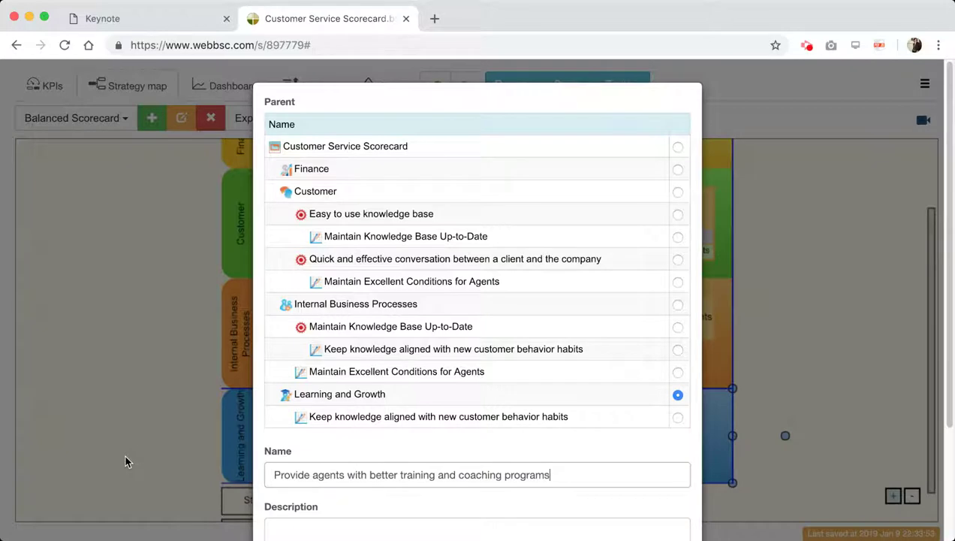
scroll(450, 493, down, 1)
scroll(464, 486, down, 3)
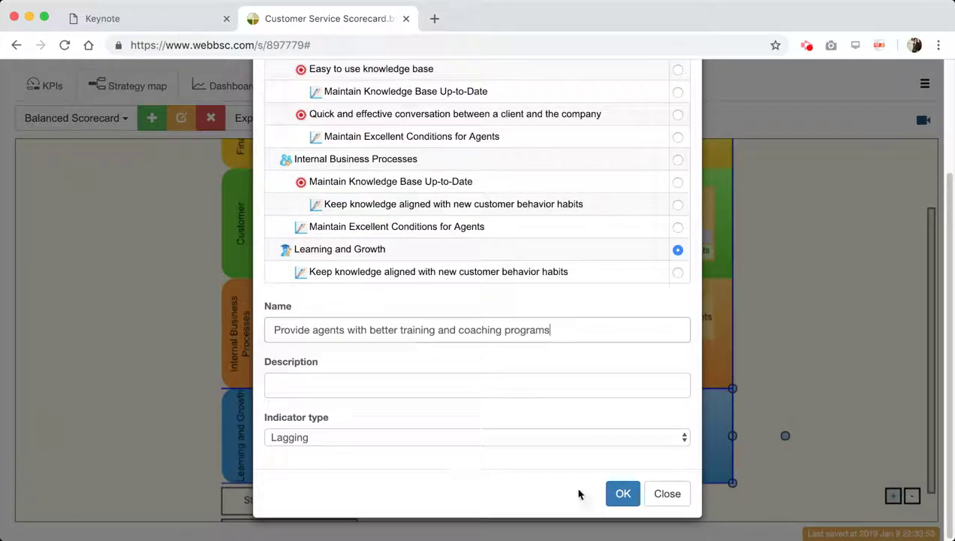
click(613, 493)
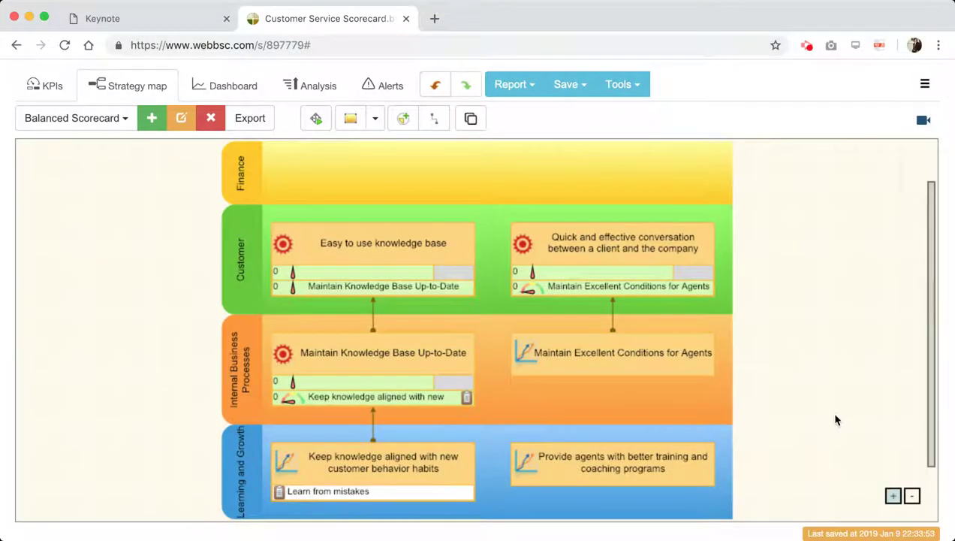
Connect "Provide agents with better training and coaching programs" to "Maintain Excellent Conditions for Agents", linking its lagging part to the goal's leading part.
drag(809, 424, 800, 344)
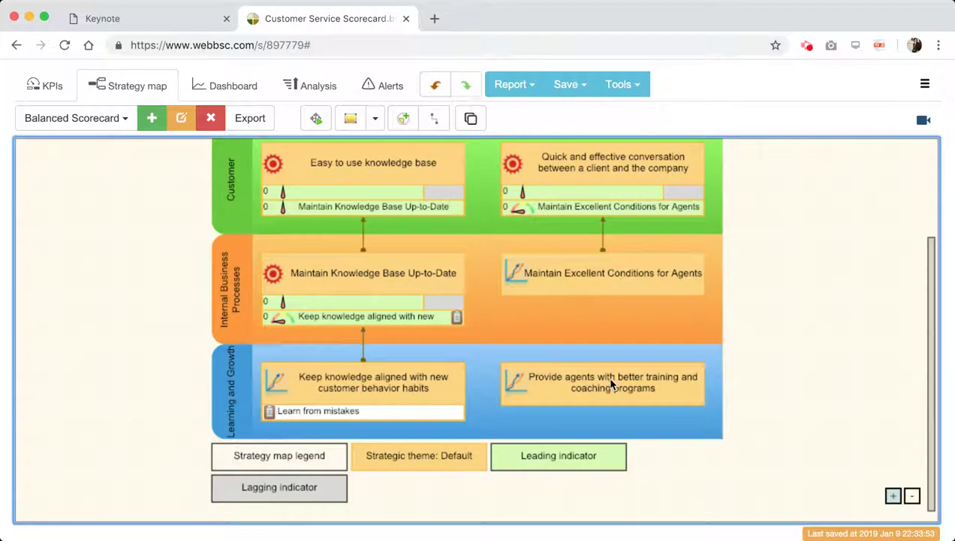
click(576, 383)
click(779, 386)
click(434, 118)
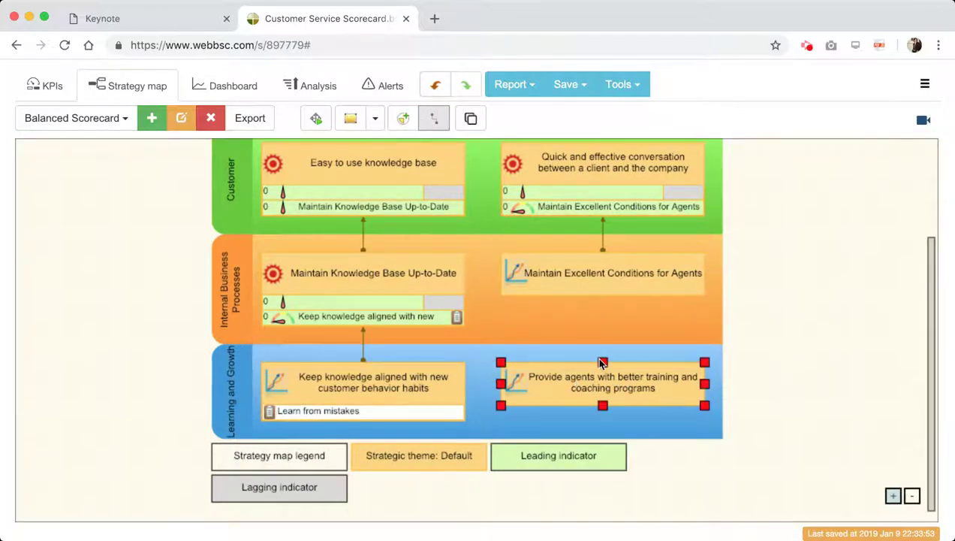
drag(606, 363, 598, 297)
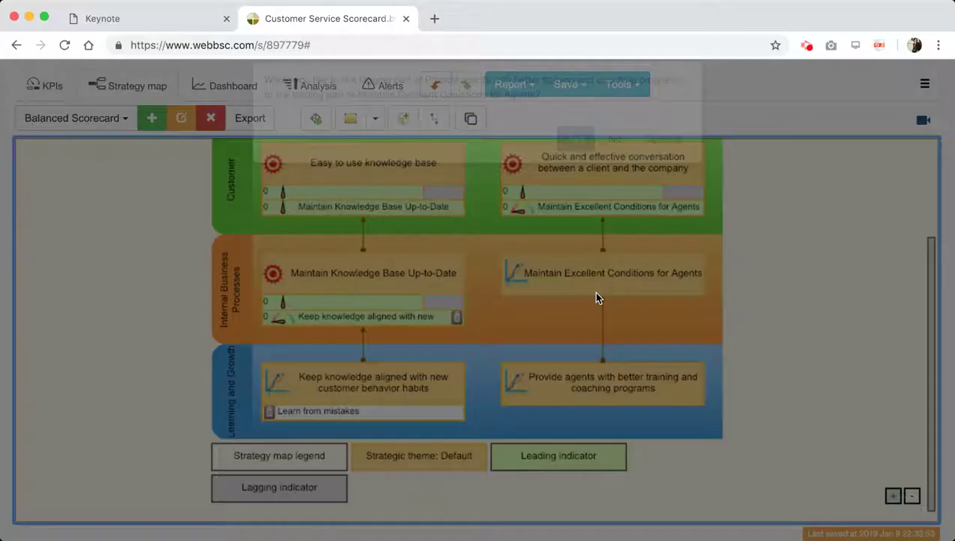
click(576, 161)
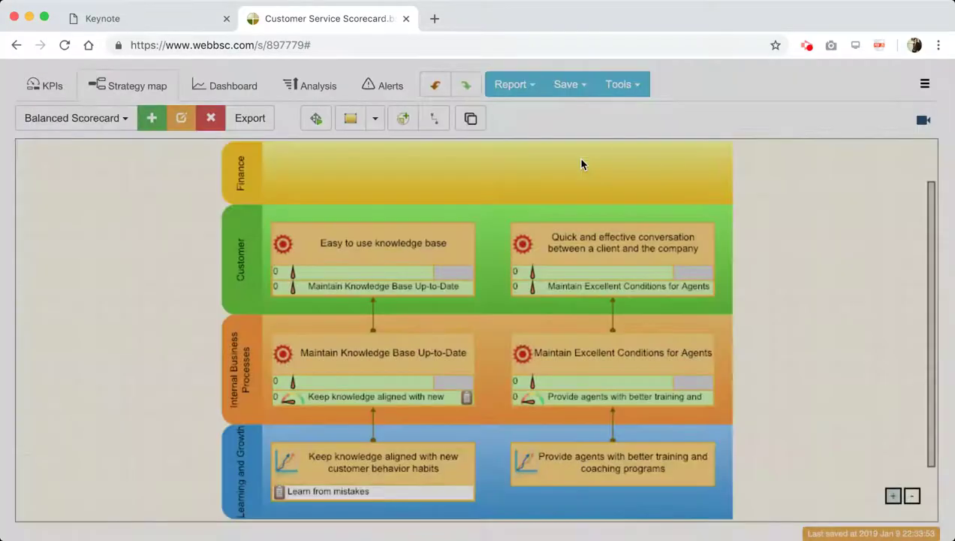
click(836, 359)
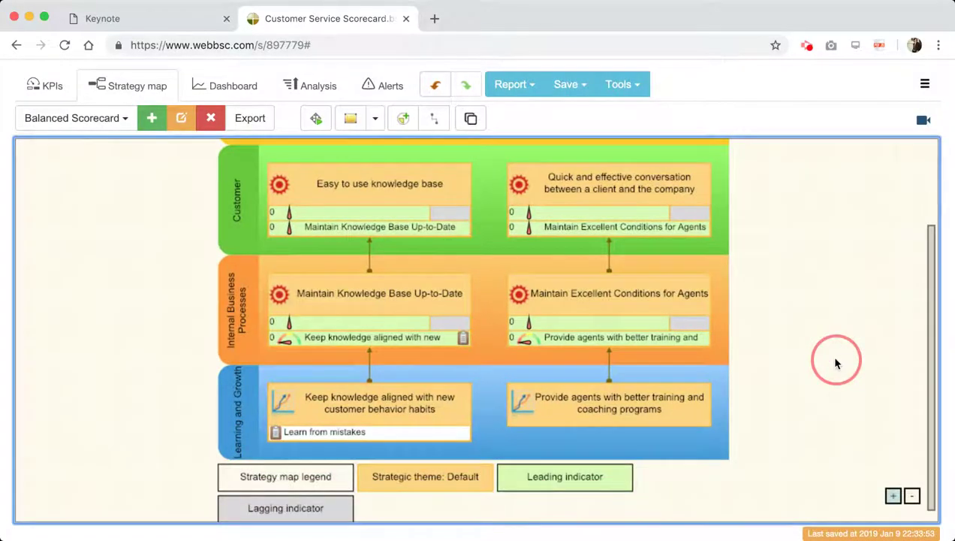
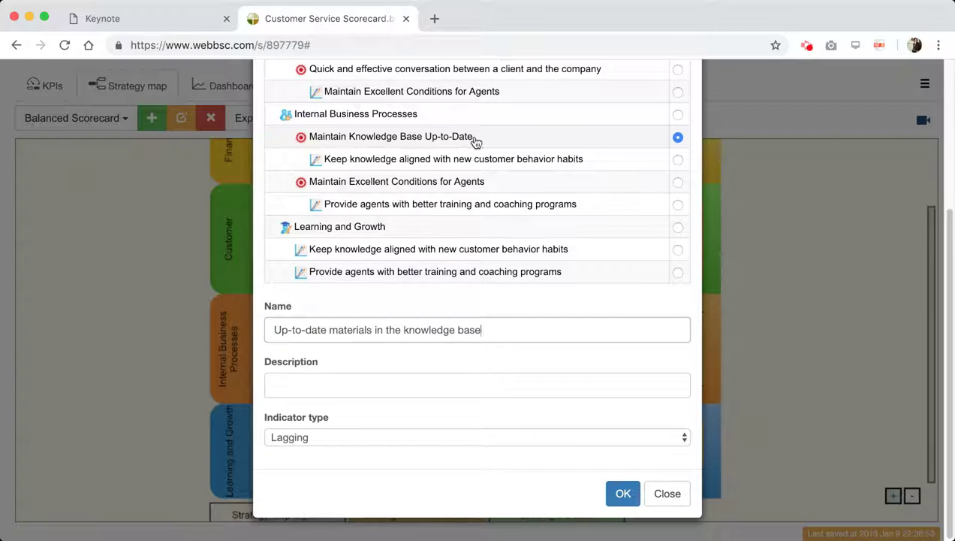
Create the lagging indicator "Up-to-date materials in the knowledge base" under the "Maintain Knowledge Base Up-to-Date" goal in Internal Business Processes.
drag(274, 331, 498, 330)
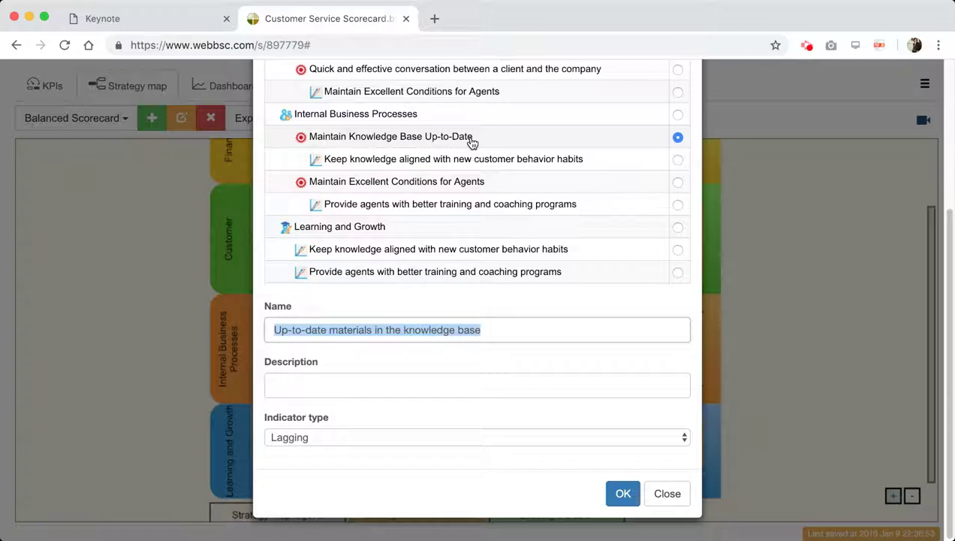
click(387, 441)
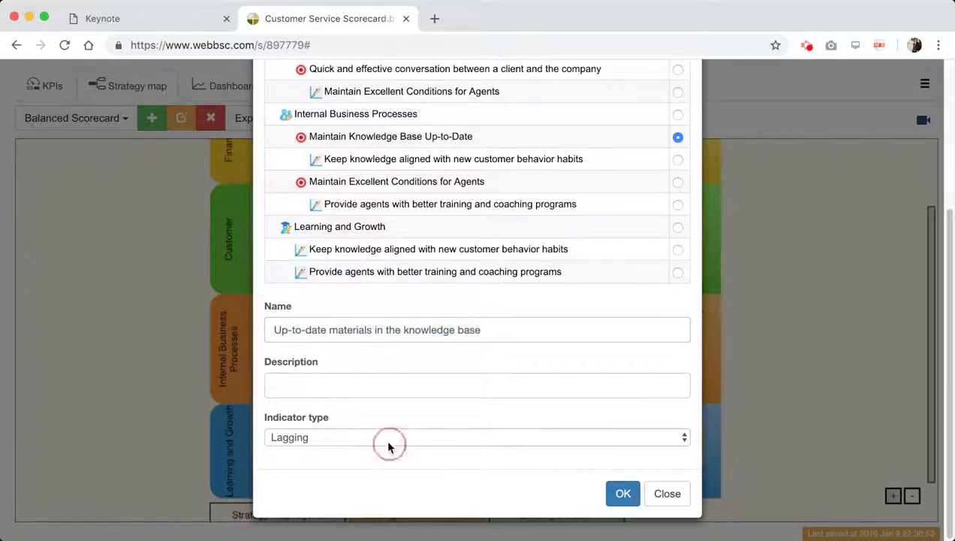
click(625, 498)
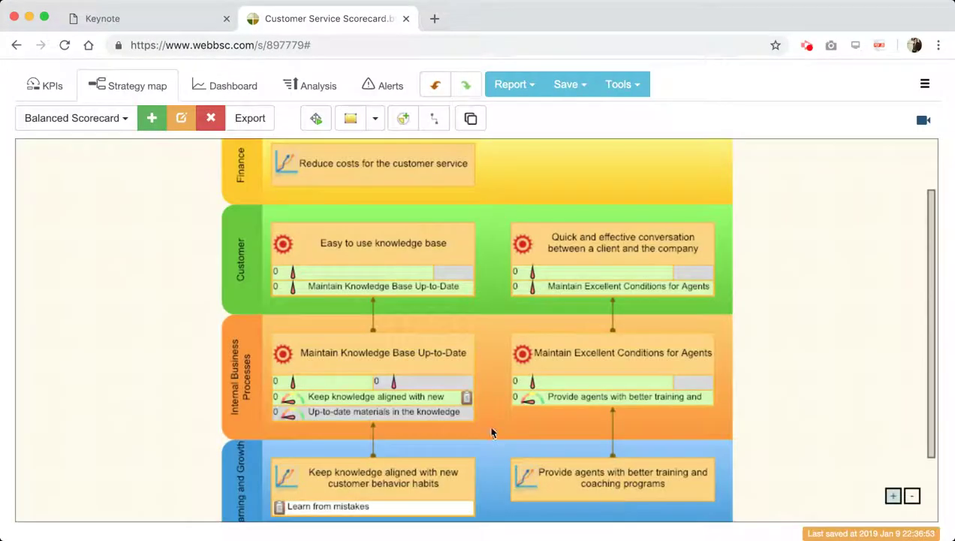
Examine the leading and lagging indicators of "Maintain Knowledge Base Up-to-Date" on the strategy map and in the KPI tree.
click(427, 363)
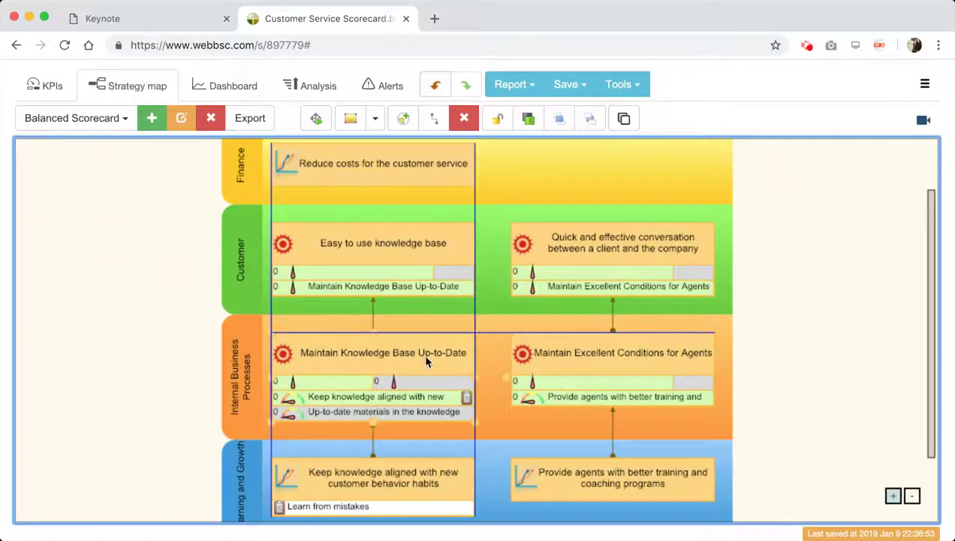
click(45, 86)
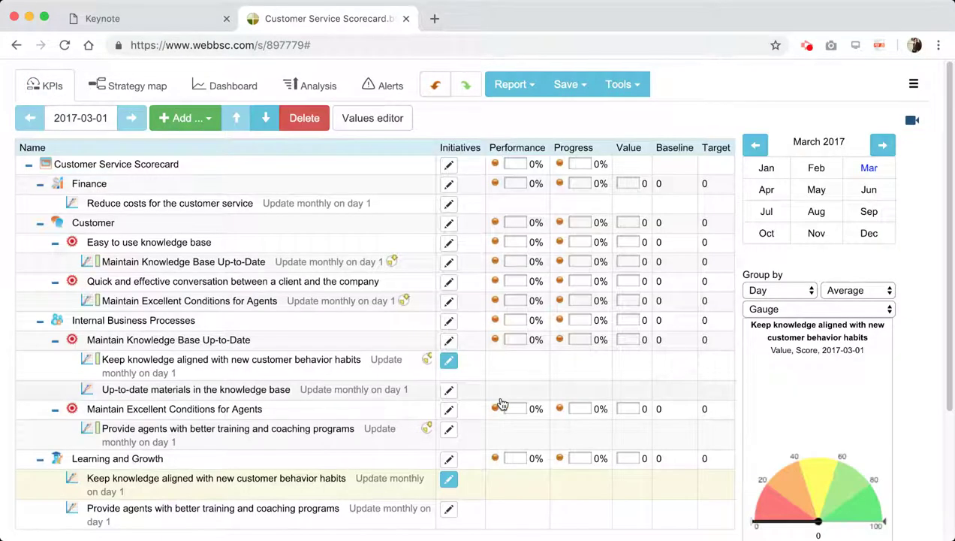
click(150, 88)
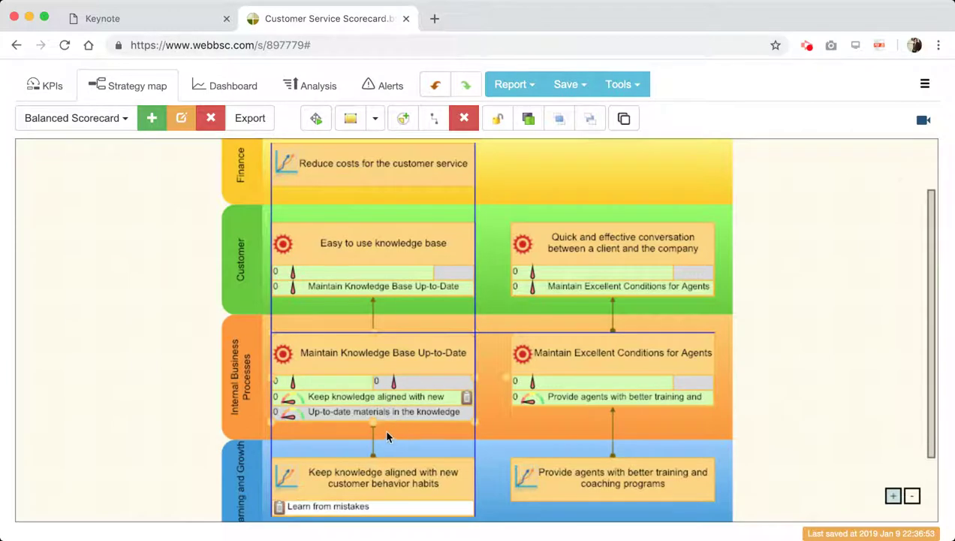
click(372, 479)
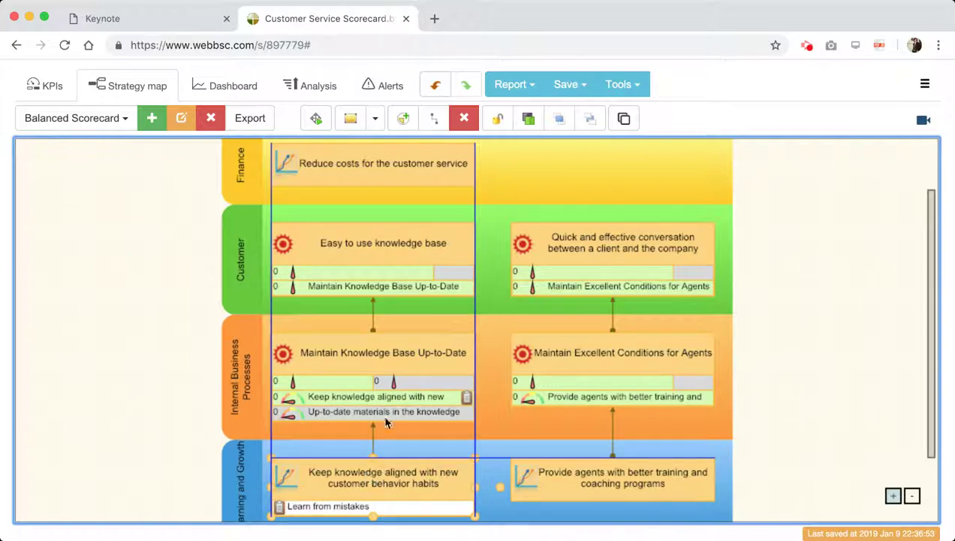
click(330, 414)
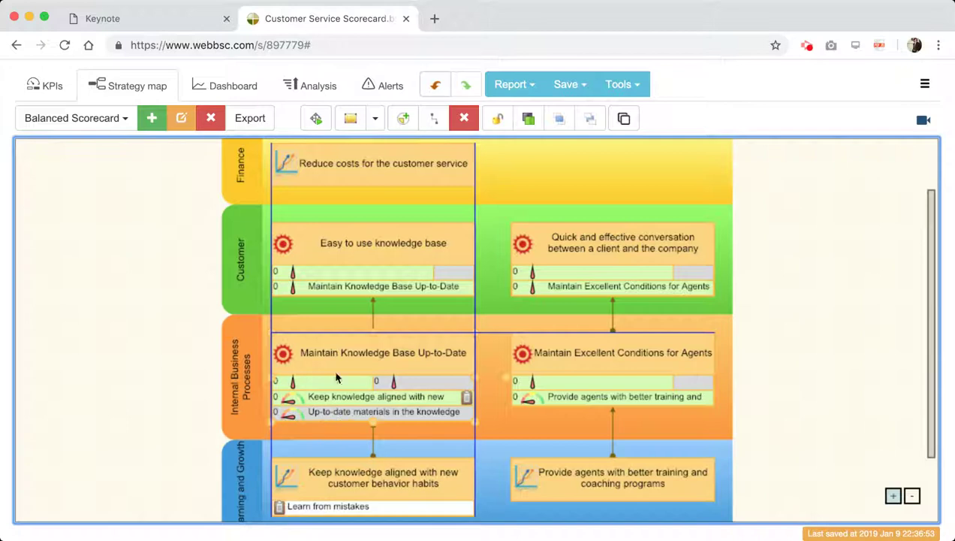
Turn on simple input mode for the "Up-to-date materials in the knowledge base" indicator and set its value to 97.
click(56, 86)
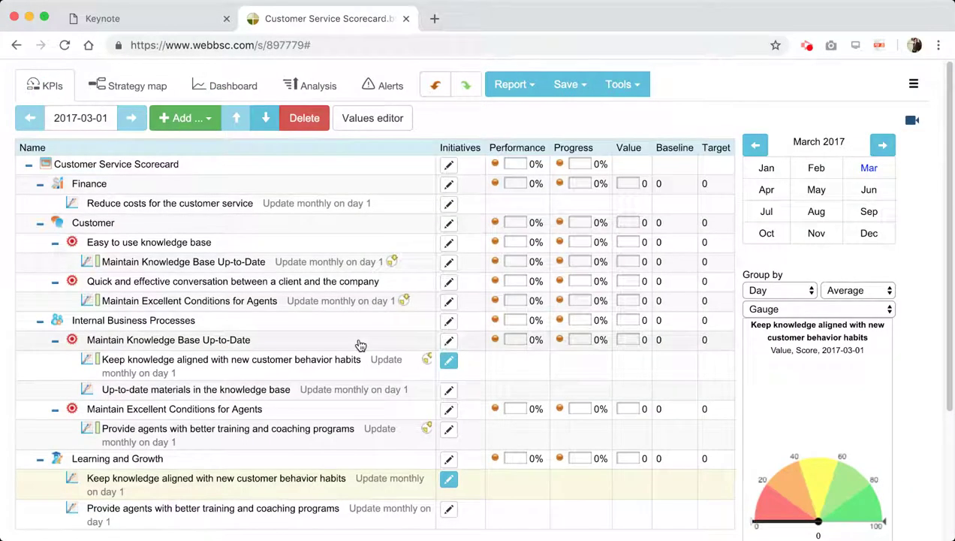
scroll(361, 345, down, 1)
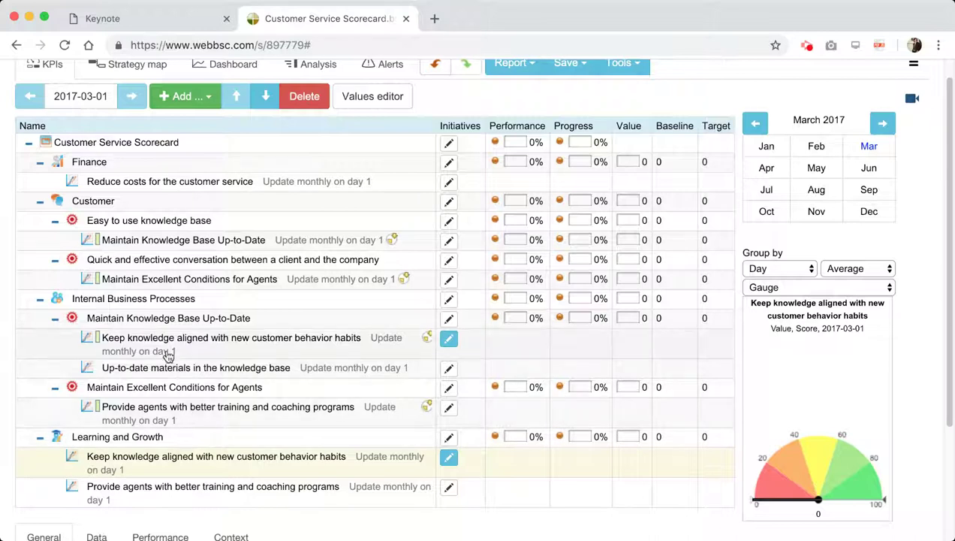
click(172, 371)
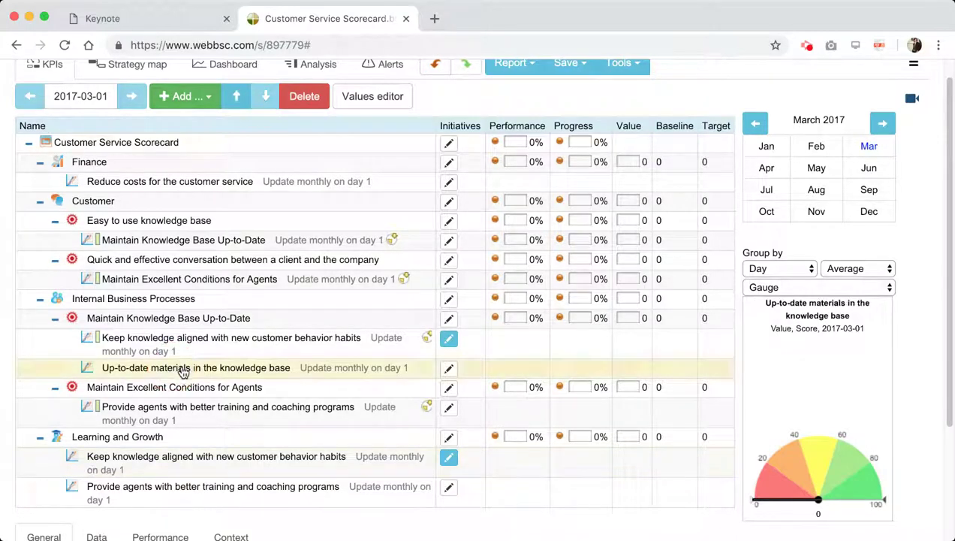
click(942, 298)
drag(943, 298, 935, 443)
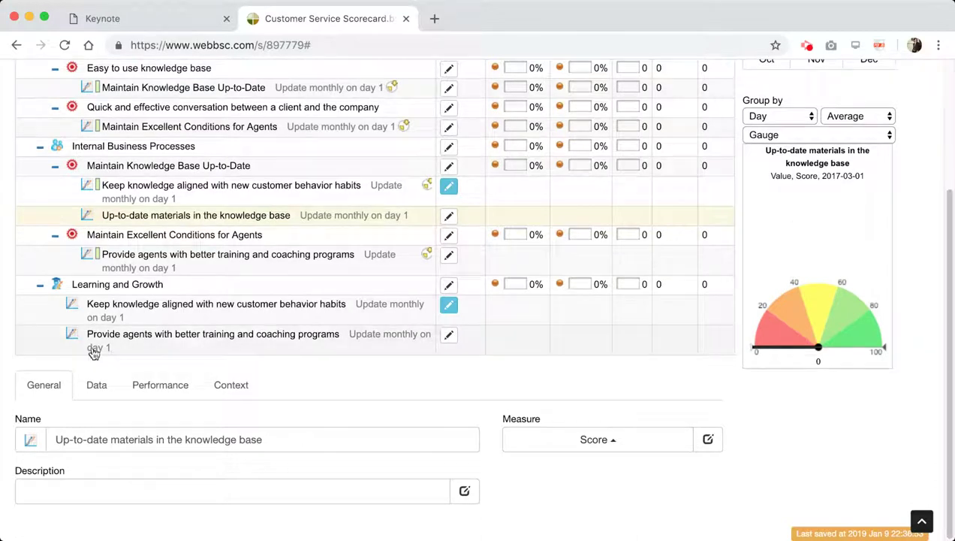
scroll(375, 347, up, 5)
scroll(941, 386, down, 4)
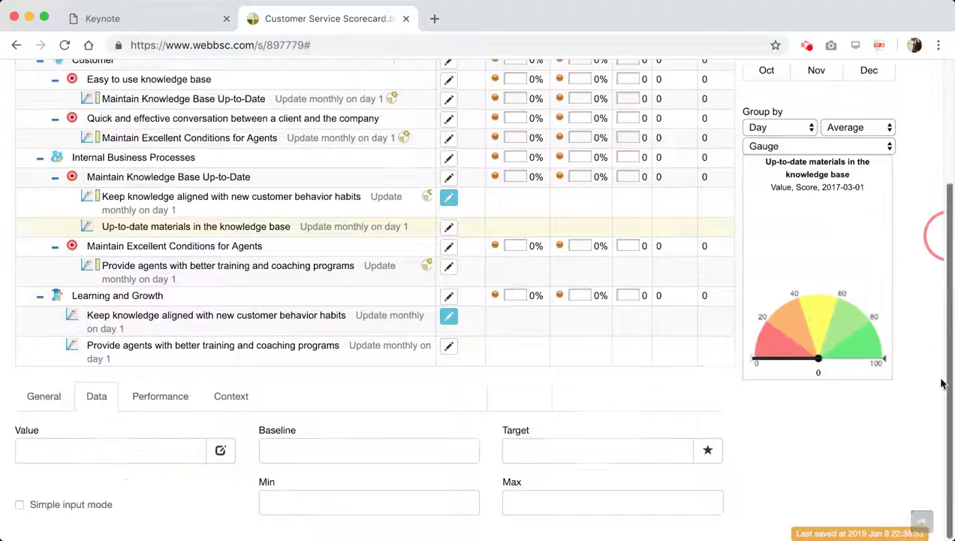
click(66, 504)
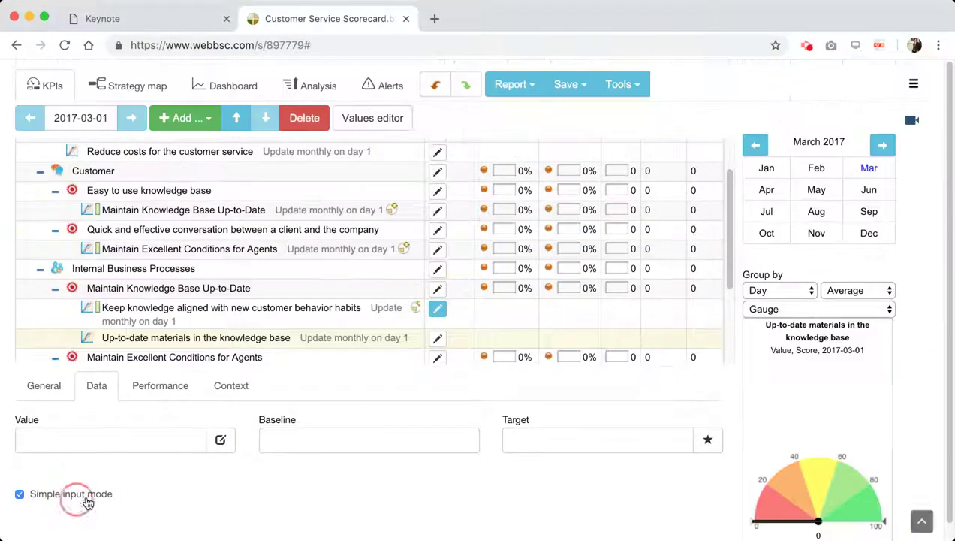
click(173, 440)
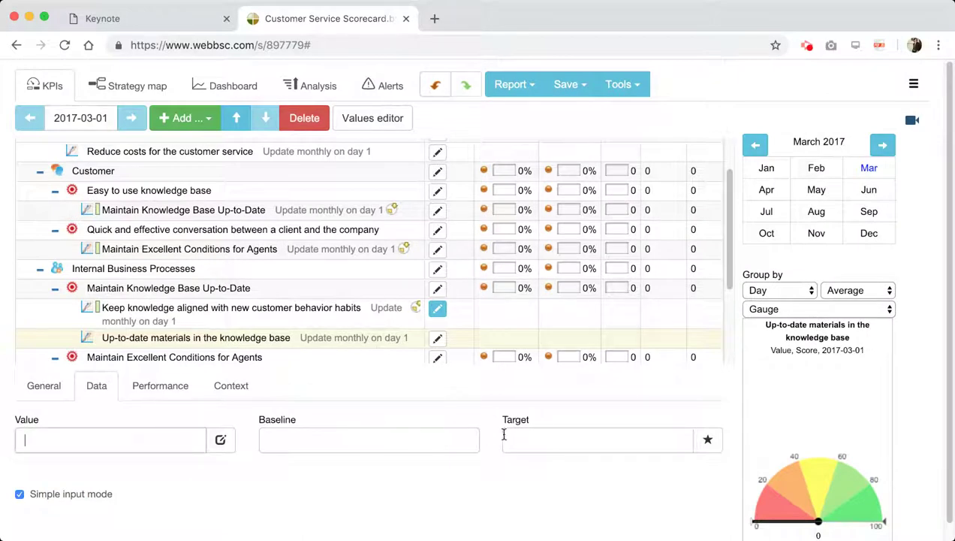
text(97)
key(Return)
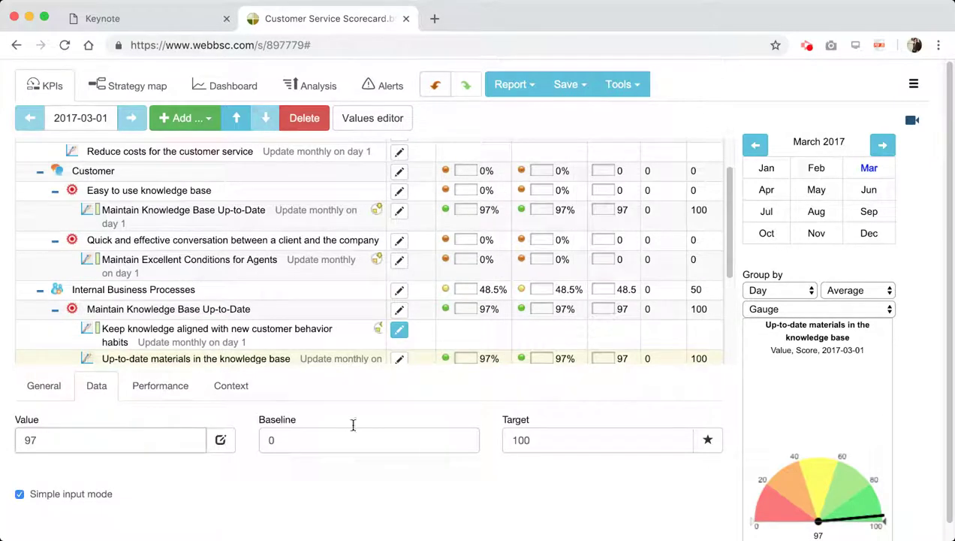
Set the measure of the "Up-to-date materials in the knowledge base" indicator to %.
click(66, 389)
click(637, 440)
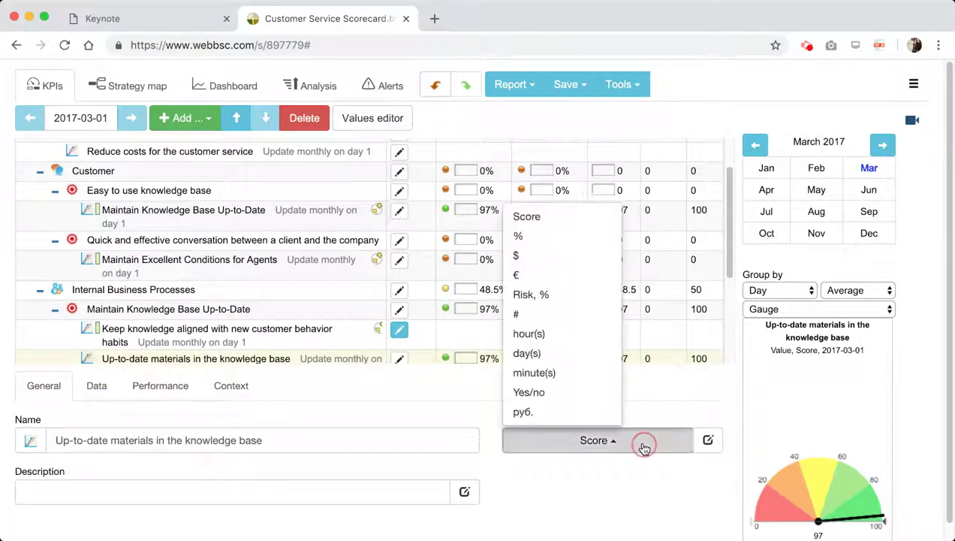
click(551, 242)
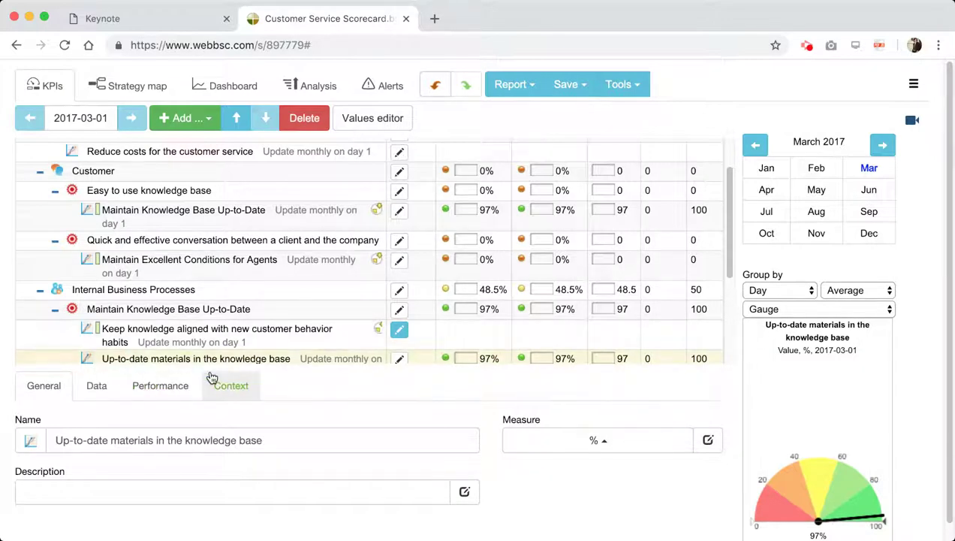
For the "Up-to-date materials in the knowledge base" indicator, set Glyph 1 to Gauge and Glyph 2 to Value.
click(232, 385)
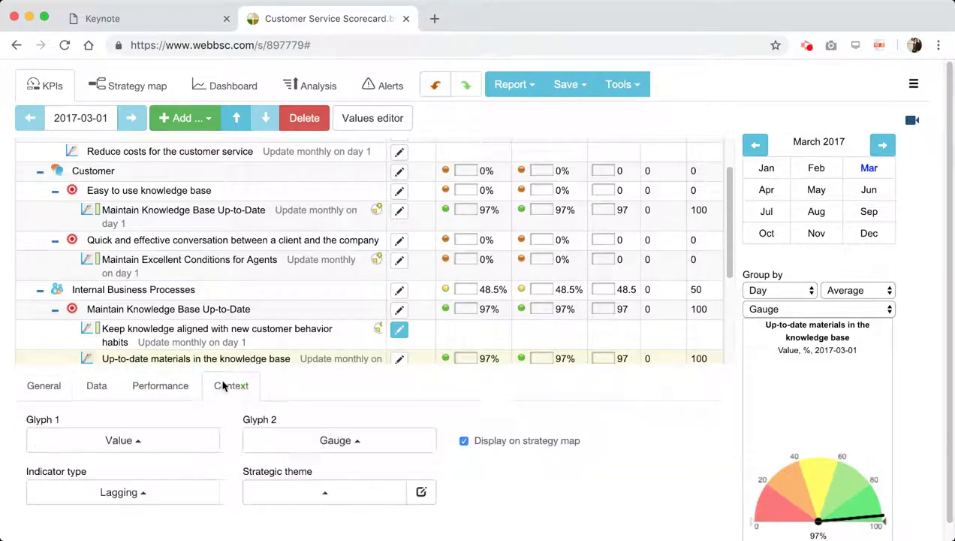
click(198, 449)
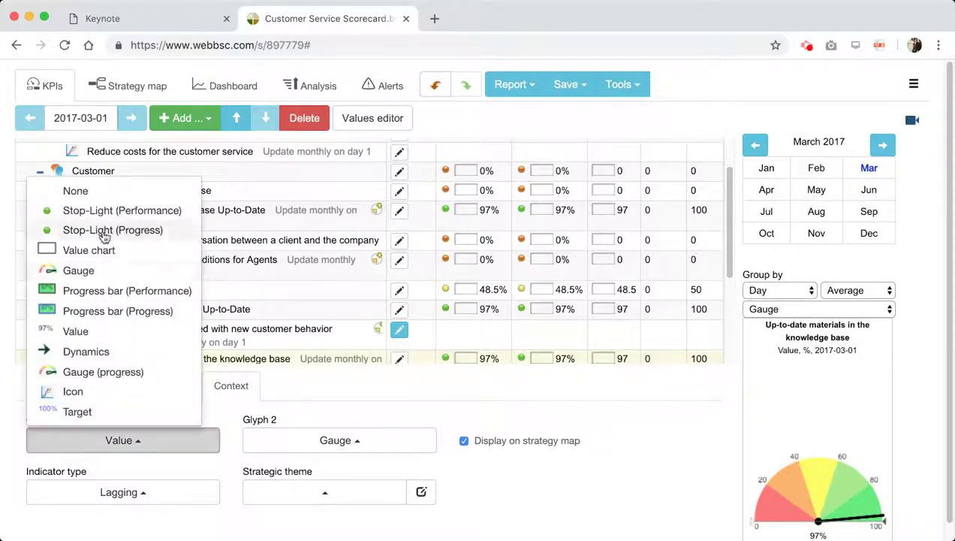
click(97, 272)
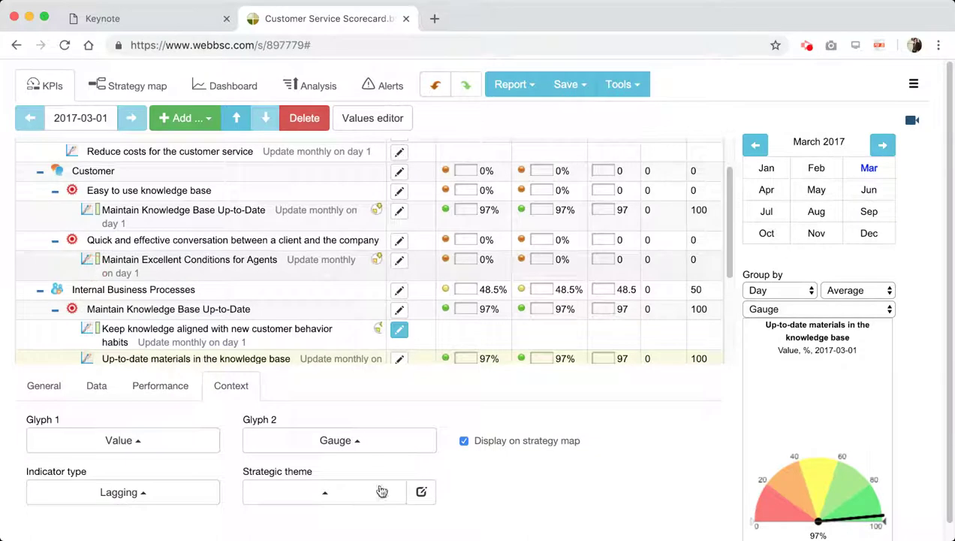
click(344, 442)
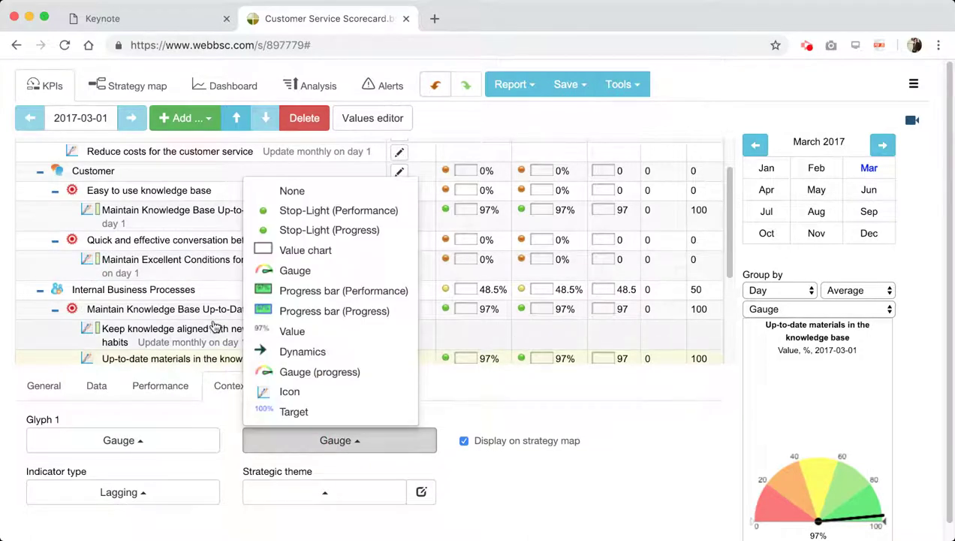
click(308, 331)
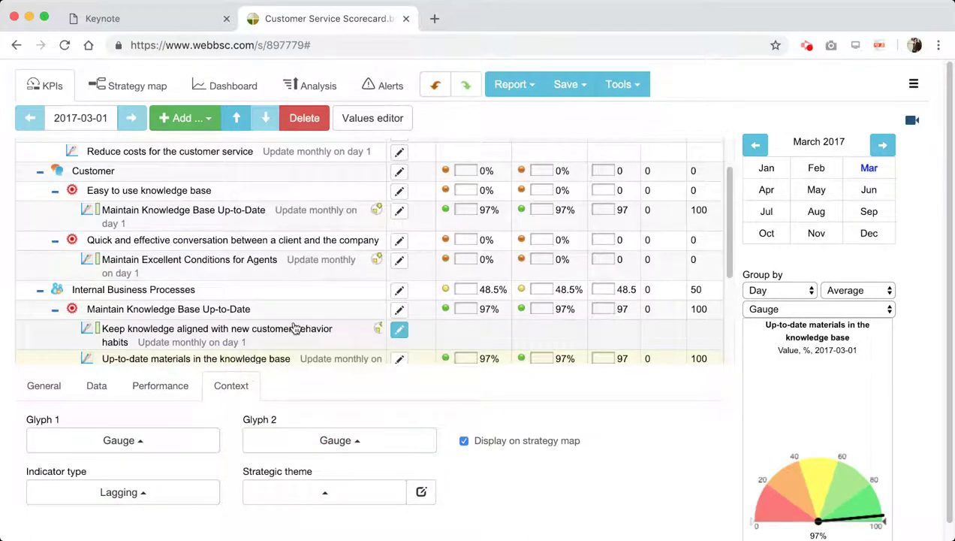
Examine the knowledge base goals and their indicators on the strategy map, from Learning and Growth up to Customer.
click(148, 88)
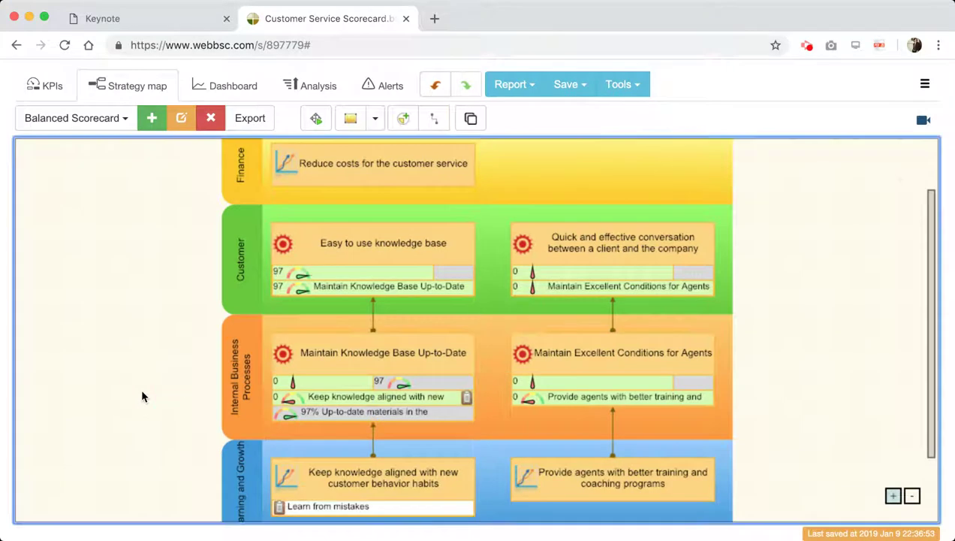
click(143, 341)
scroll(143, 353, down, 3)
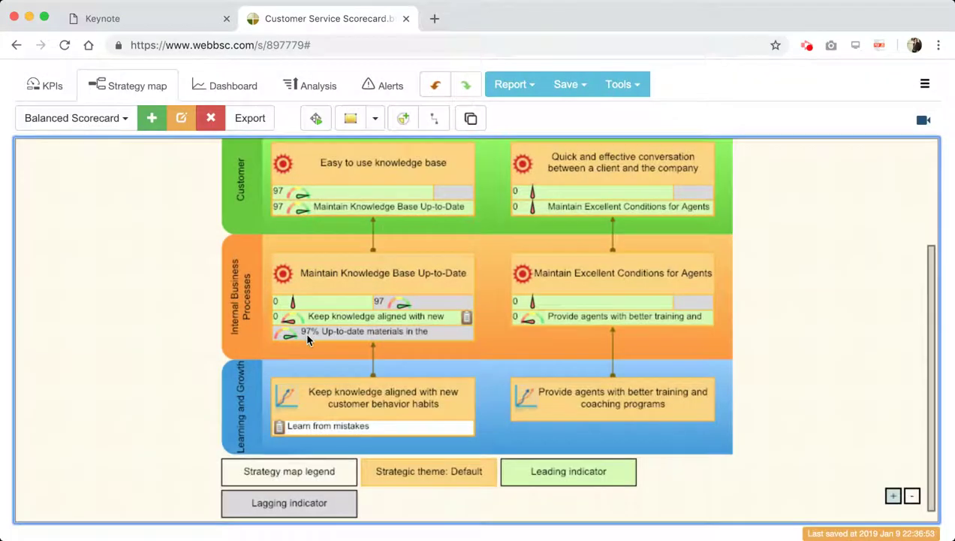
drag(859, 291, 854, 356)
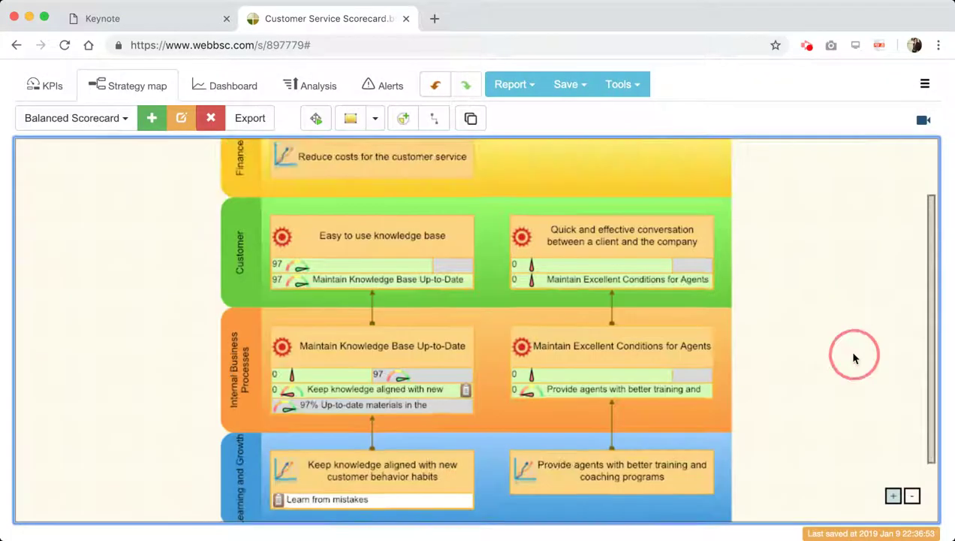
click(362, 470)
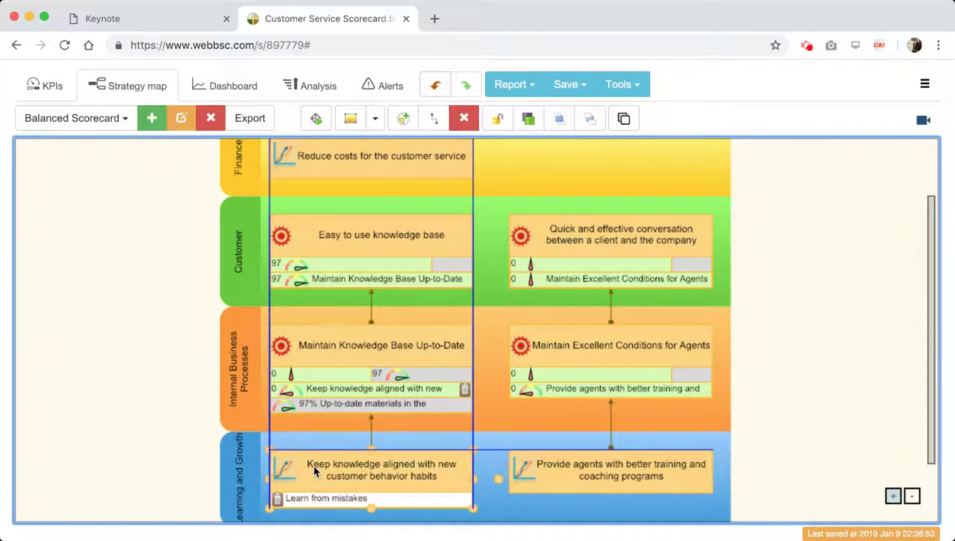
click(356, 346)
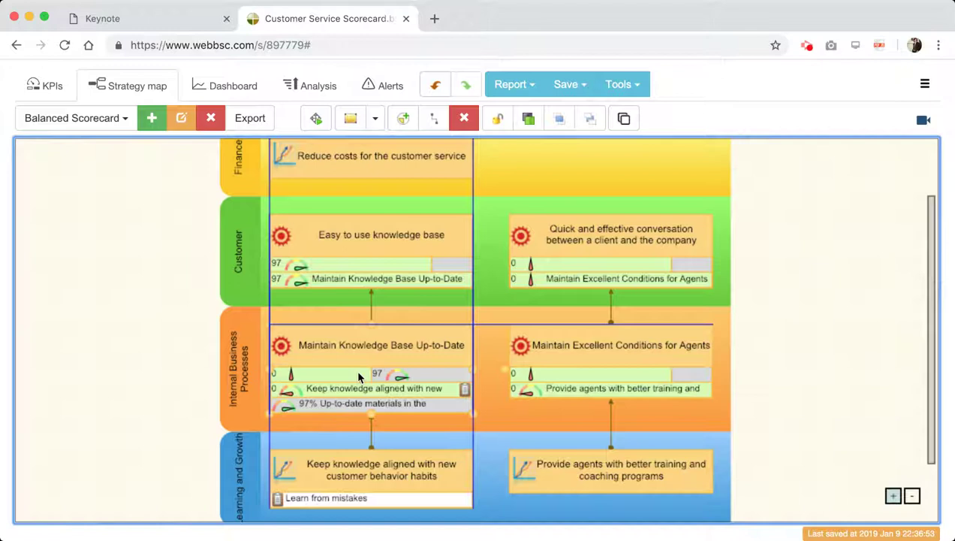
click(373, 339)
click(399, 235)
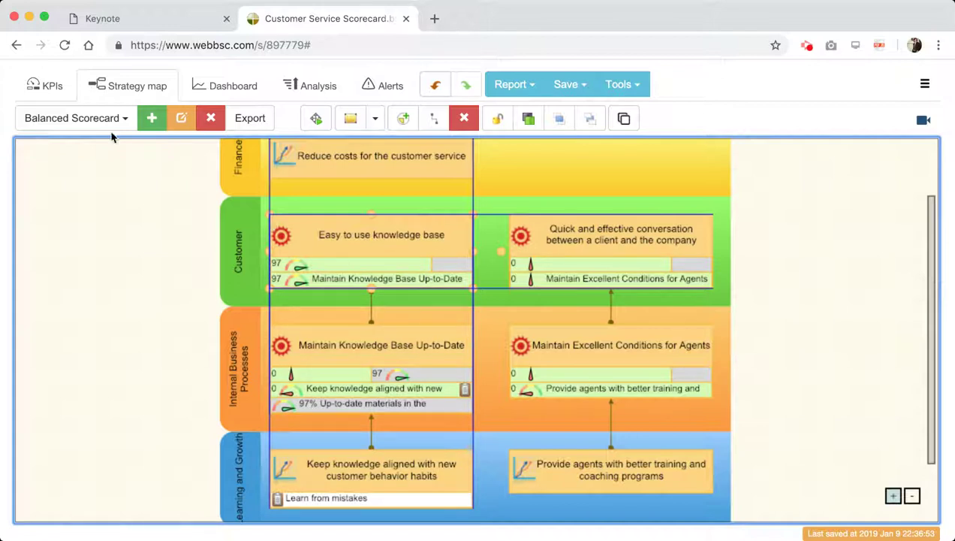
Add a new indicator under the "Easy to use knowledge base" goal in the Customer perspective.
click(68, 90)
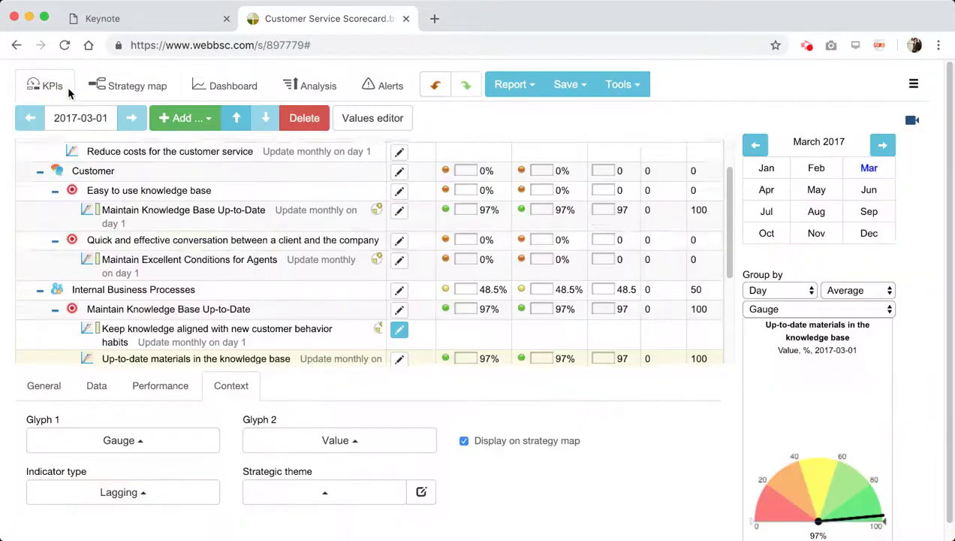
scroll(188, 246, down, 3)
scroll(194, 249, up, 5)
click(160, 245)
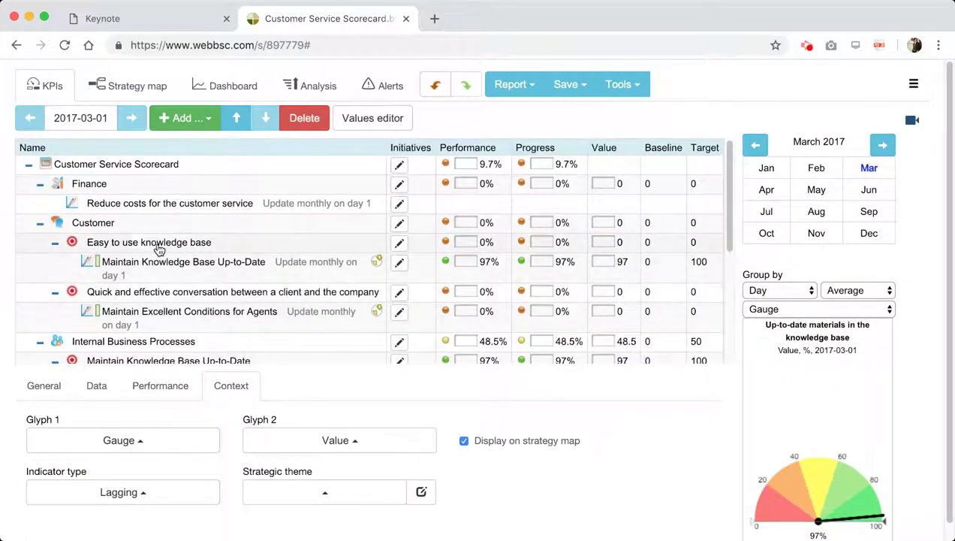
click(129, 87)
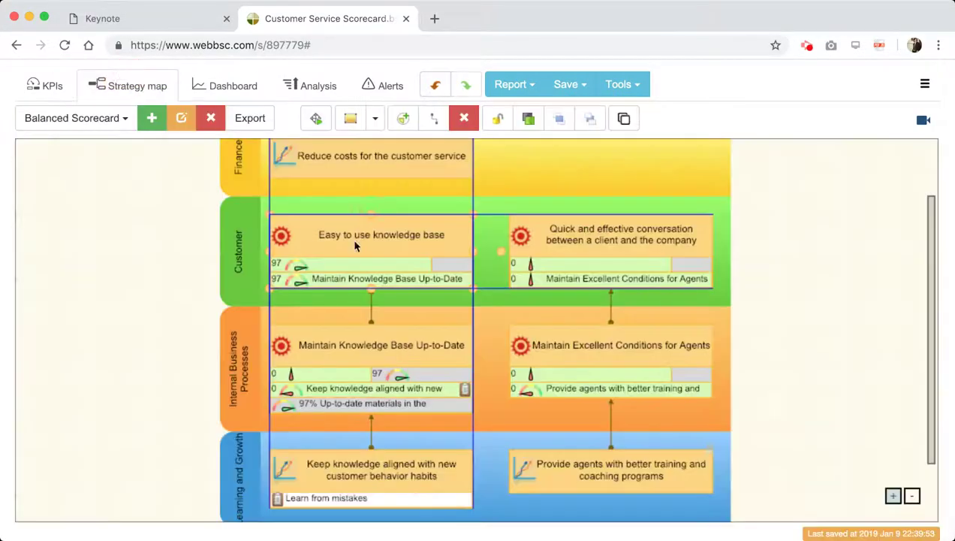
click(63, 89)
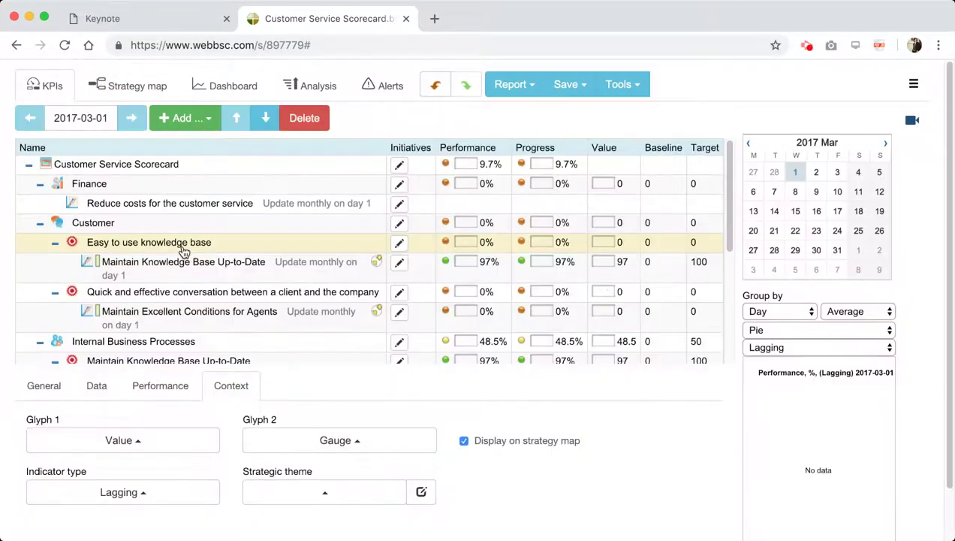
click(200, 119)
click(133, 241)
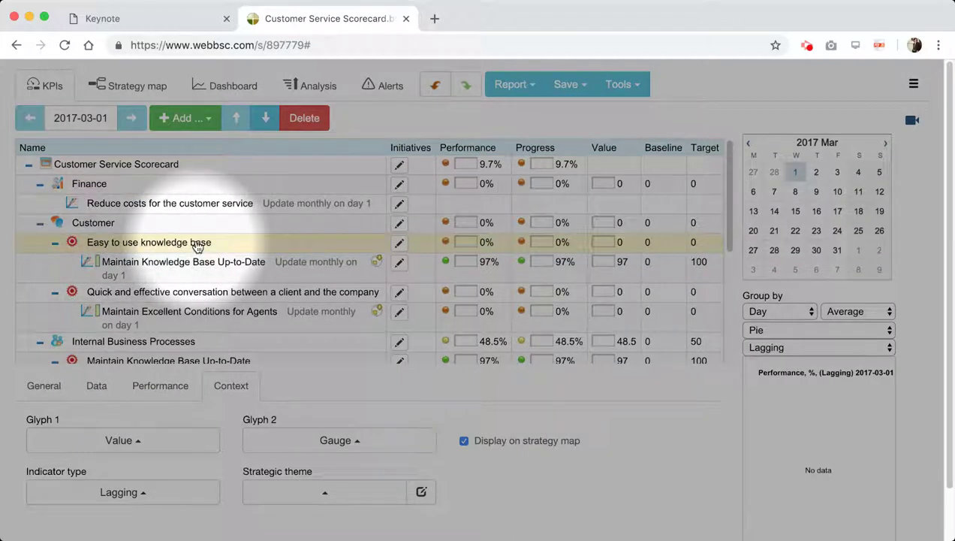
click(196, 119)
click(208, 148)
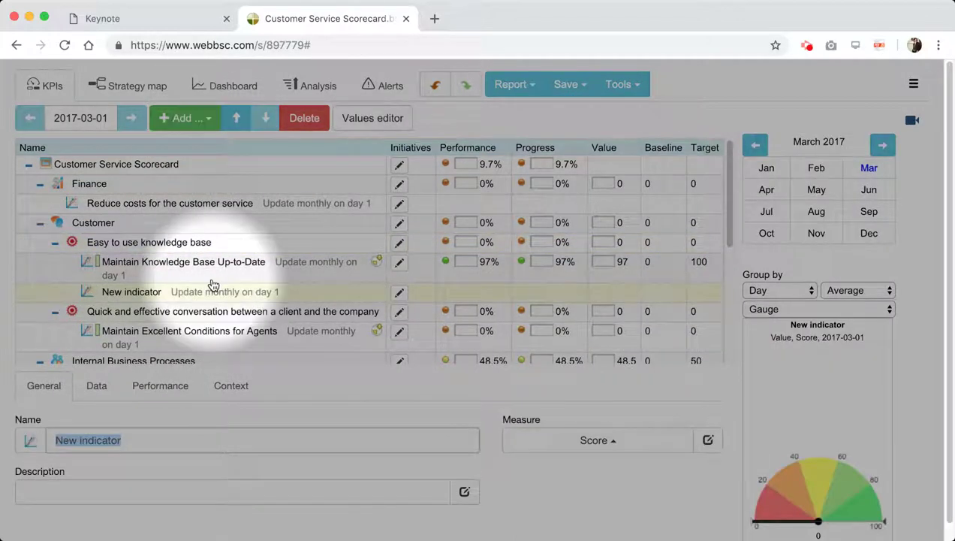
Name the new indicator "Self-service completion rate" and set its measure to %.
click(148, 443)
drag(147, 444, 43, 442)
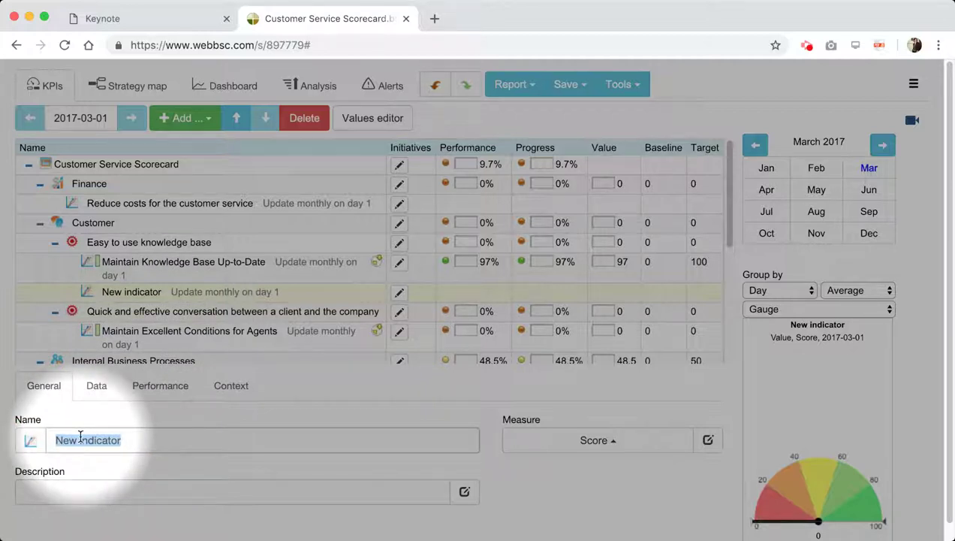
text(AS)
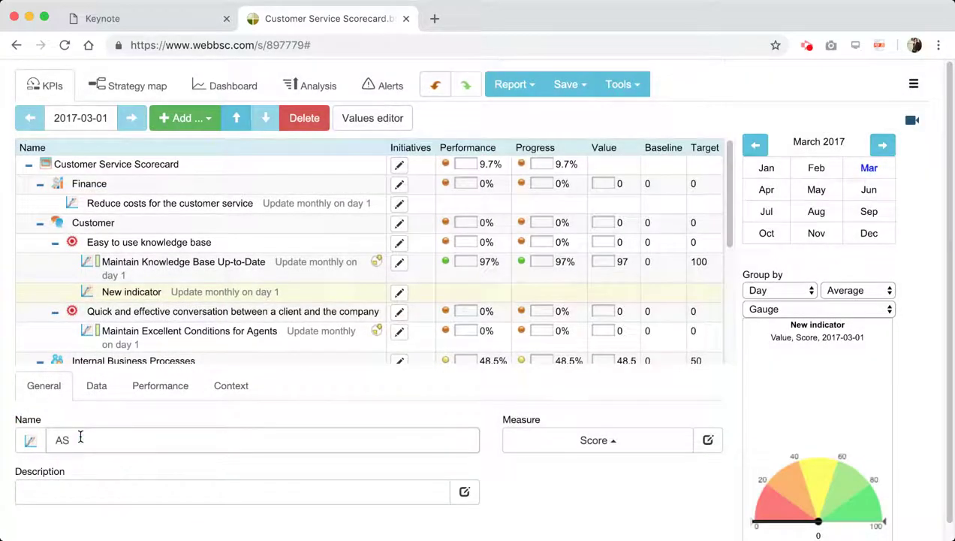
text(elf-service completion rate)
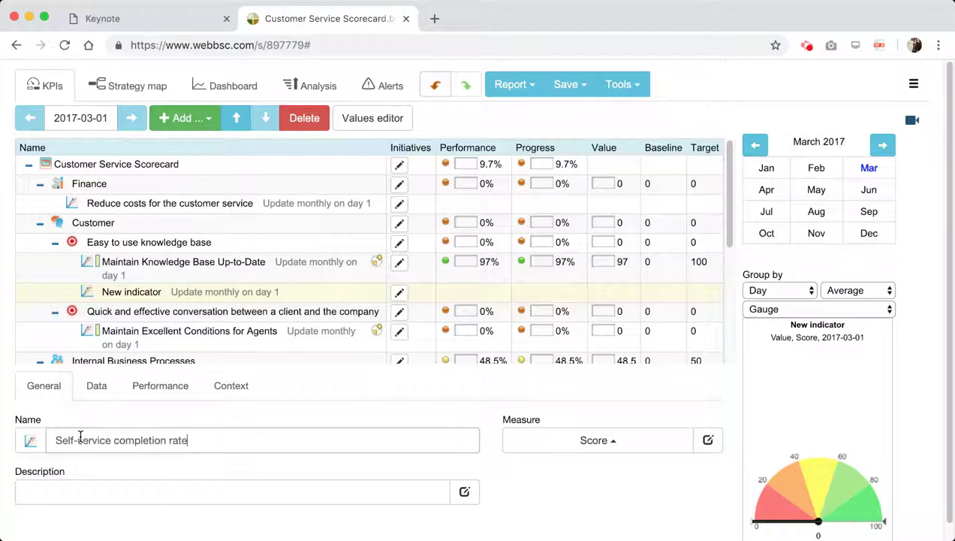
click(546, 449)
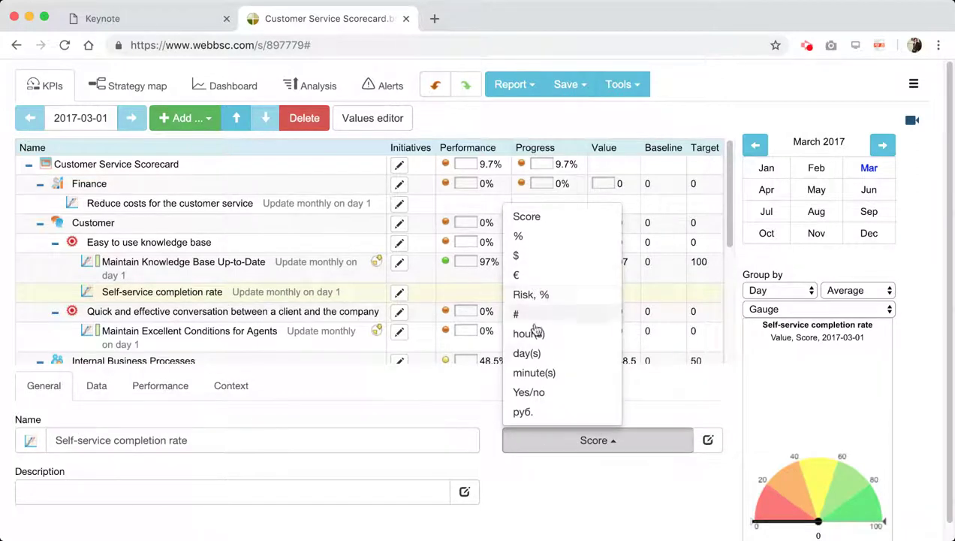
click(536, 239)
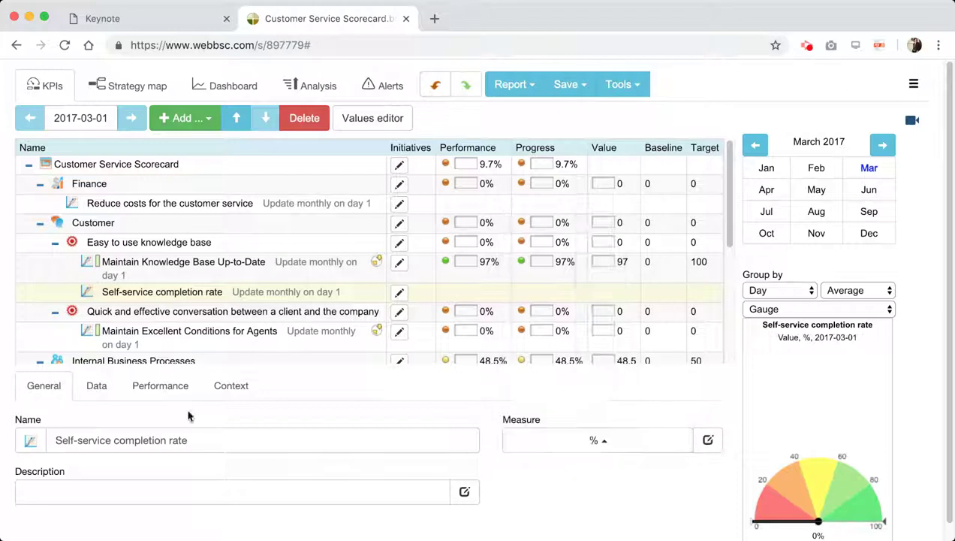
Set the value of the "Self-service completion rate" indicator to 75.
click(111, 394)
click(40, 441)
text(75)
key(Return)
click(60, 395)
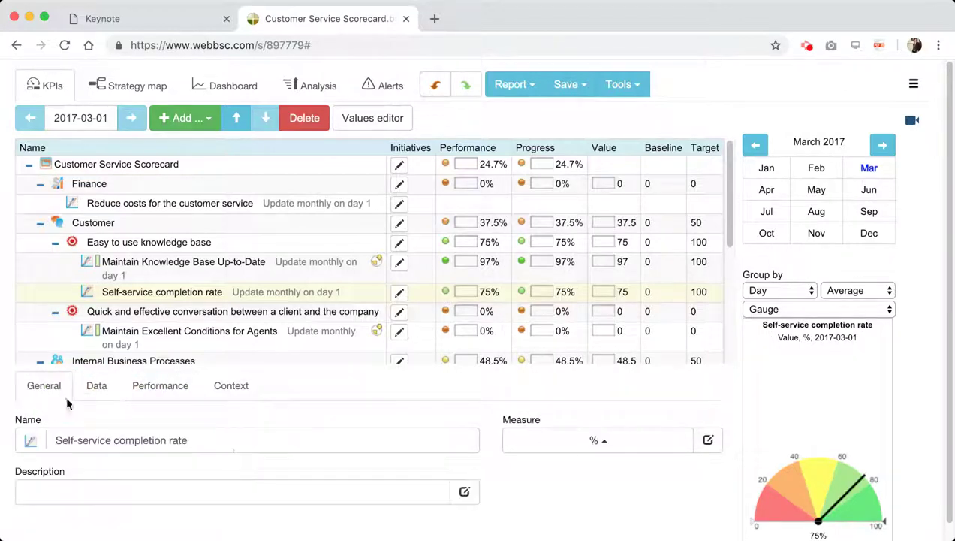
click(114, 485)
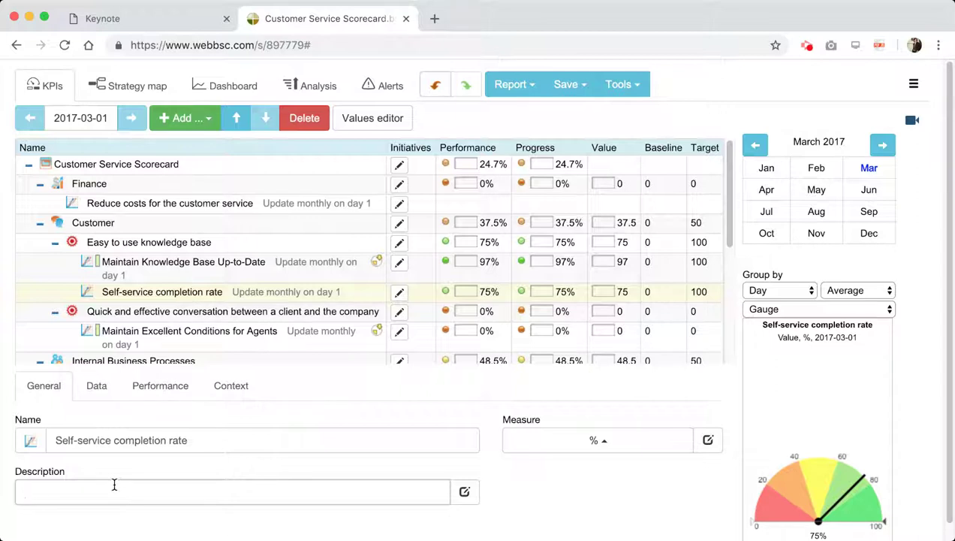
click(114, 485)
click(96, 386)
drag(71, 439, 15, 441)
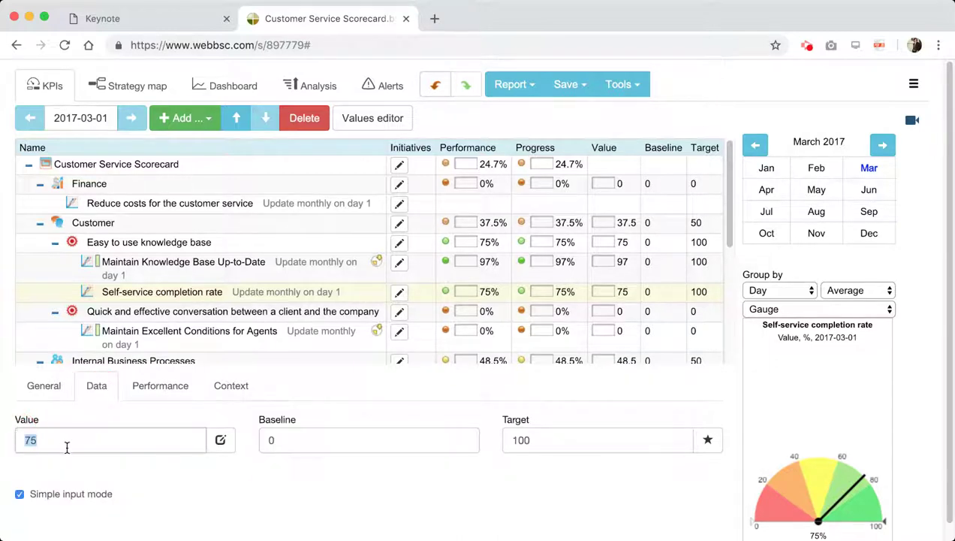
click(58, 396)
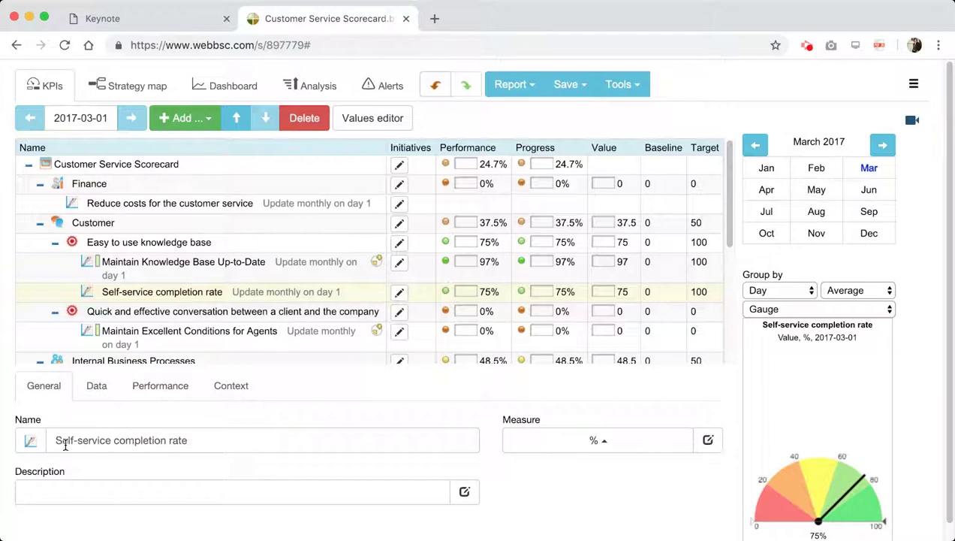
Automatically adjust the strategy map's layout to fit the goals with their indicators.
click(163, 88)
click(124, 319)
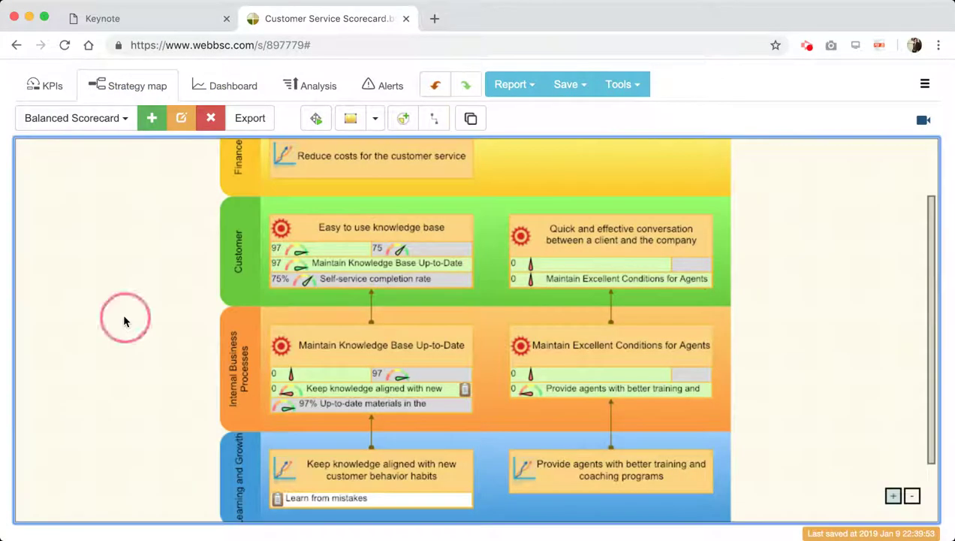
drag(874, 204, 865, 232)
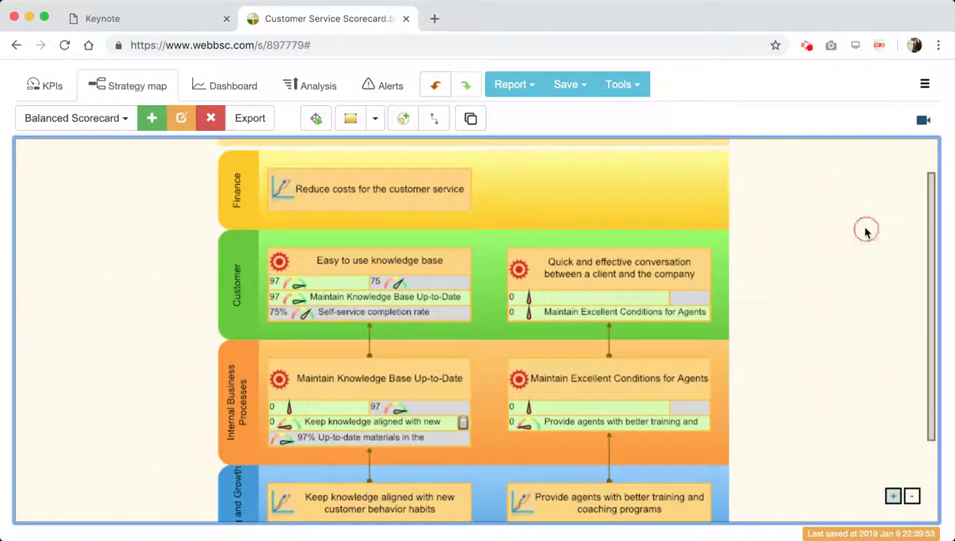
click(314, 119)
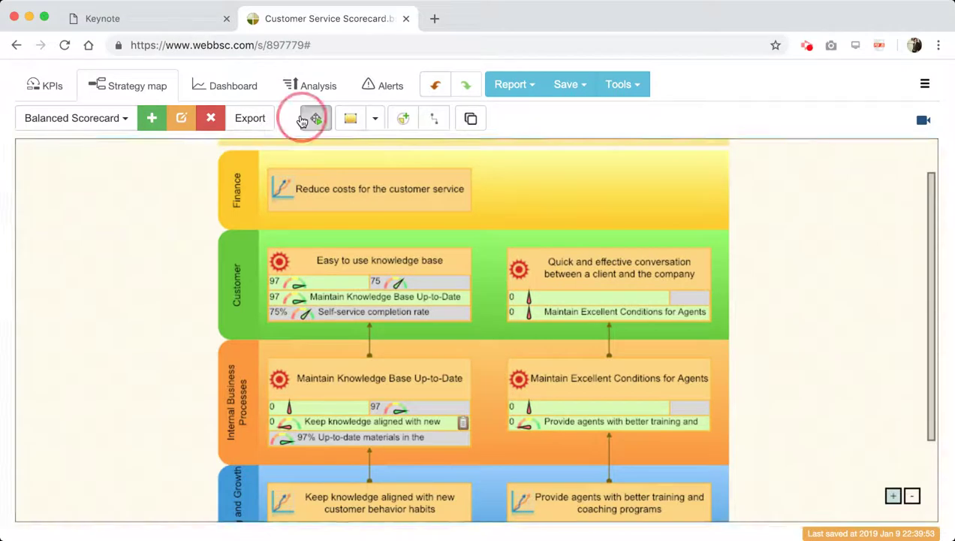
click(622, 302)
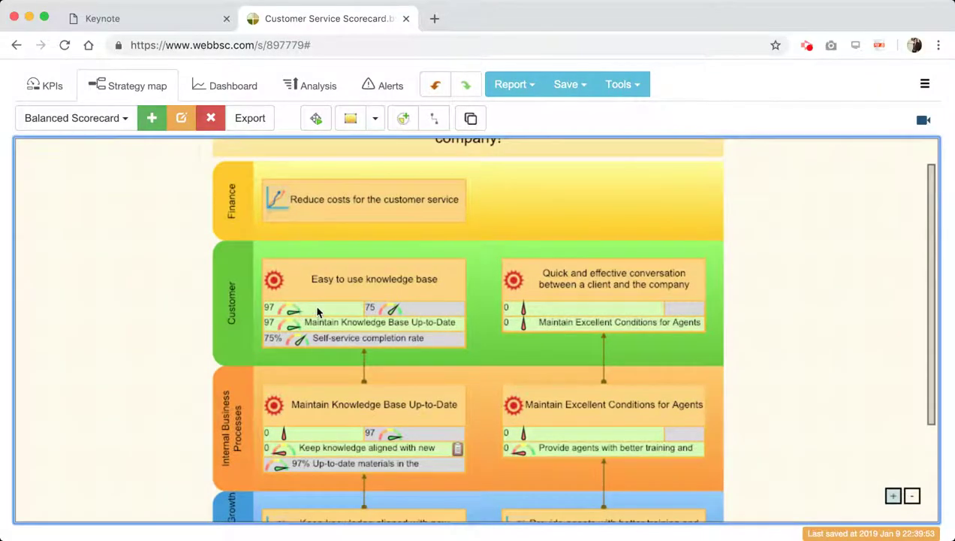
click(894, 496)
click(894, 496)
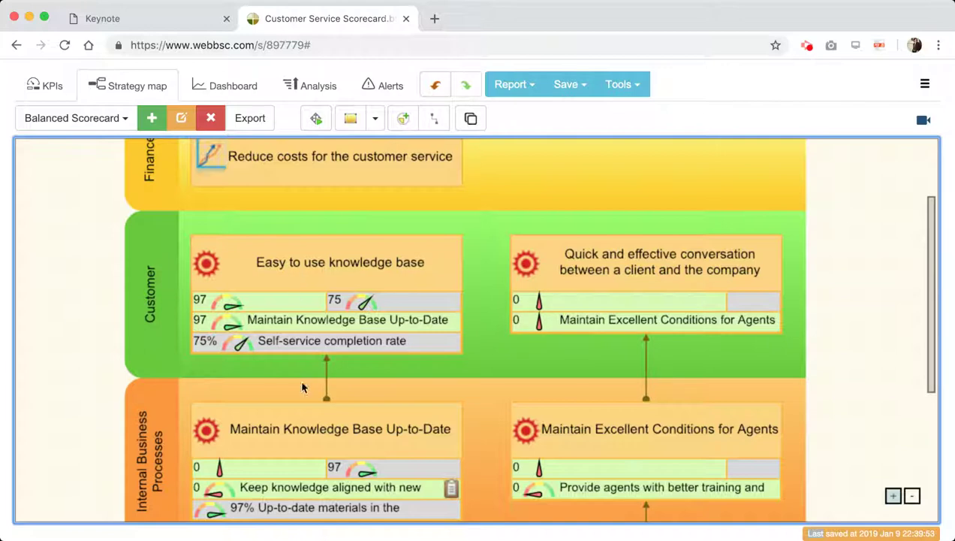
Set the measure of the "Maintain Knowledge Base Up-to-Date" goal in Internal Business Processes to %.
click(304, 429)
click(49, 86)
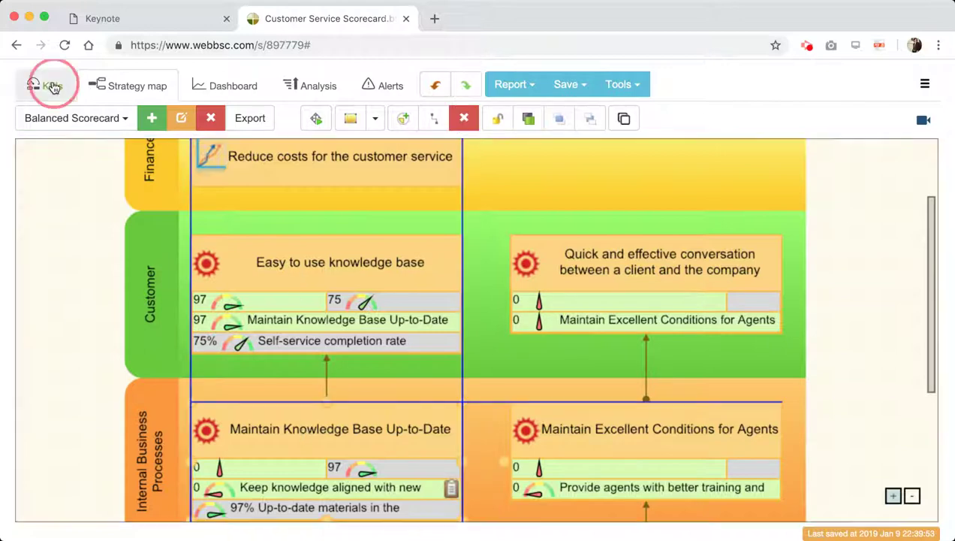
click(184, 380)
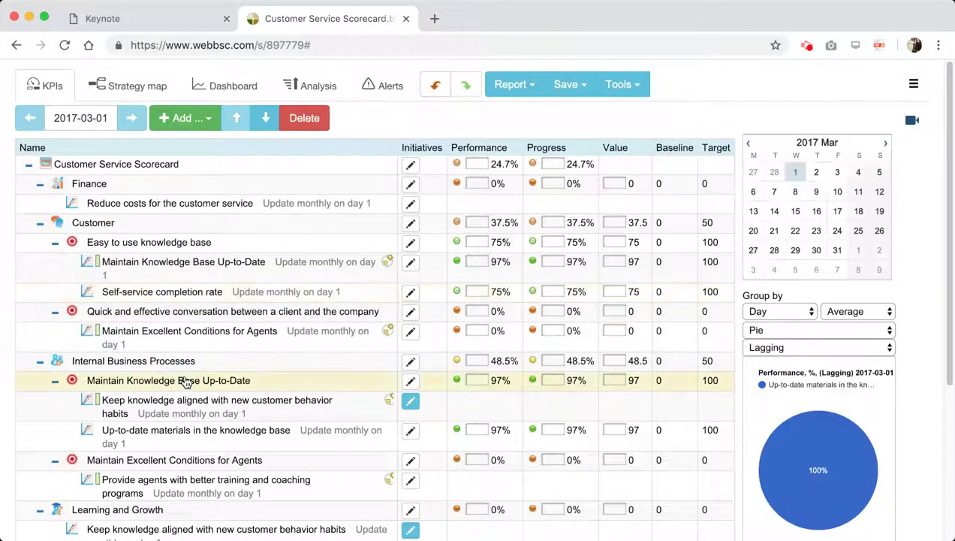
drag(950, 190, 940, 319)
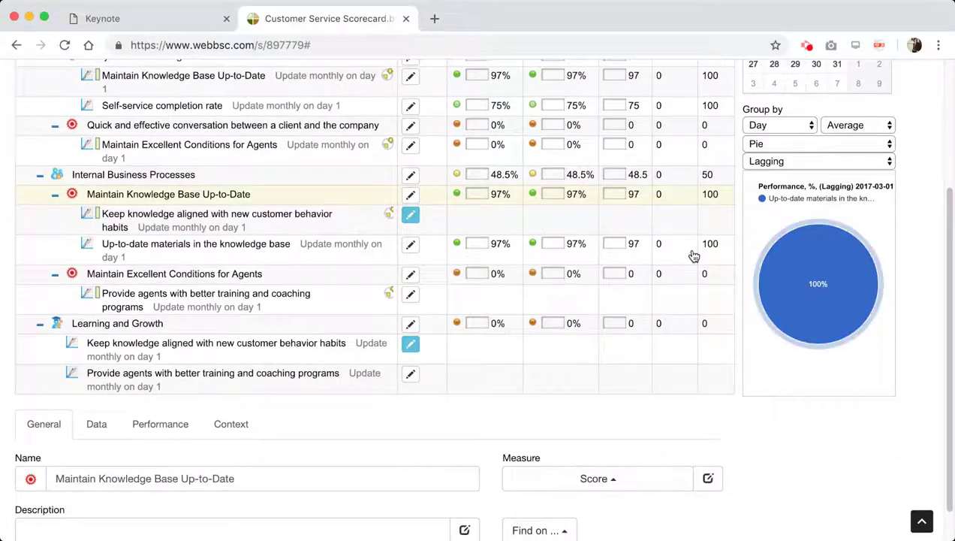
click(607, 478)
click(550, 272)
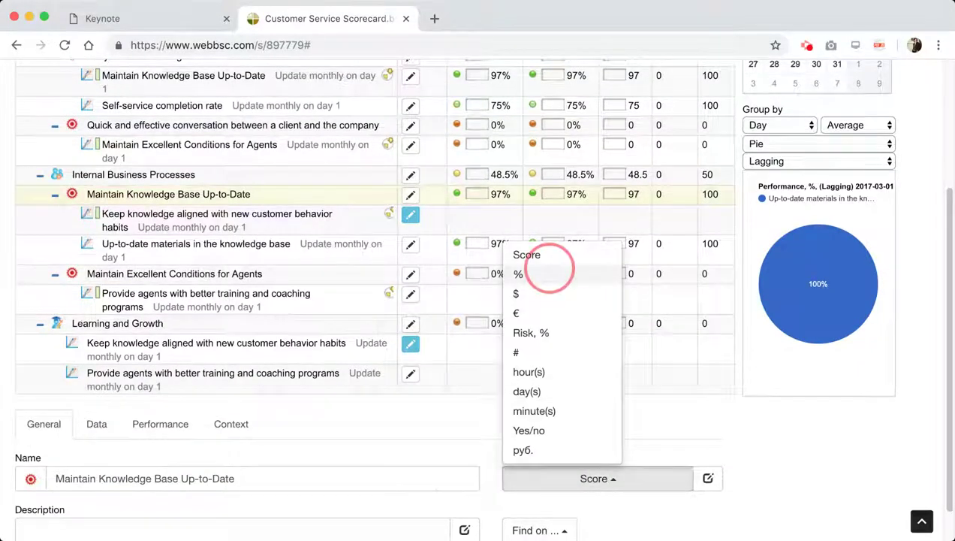
Review the Customer goals and the linked agent training goal in Learning and Growth on the strategy map.
click(124, 86)
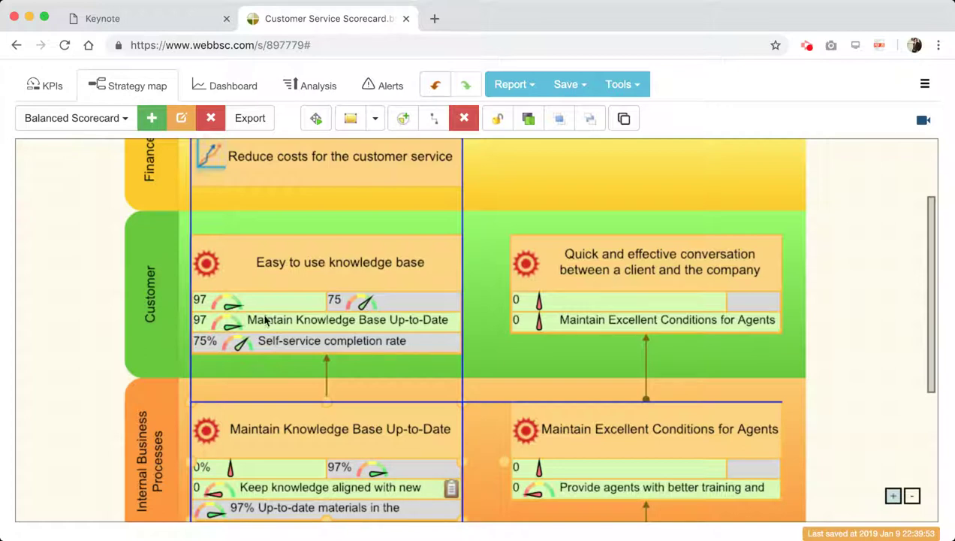
click(340, 285)
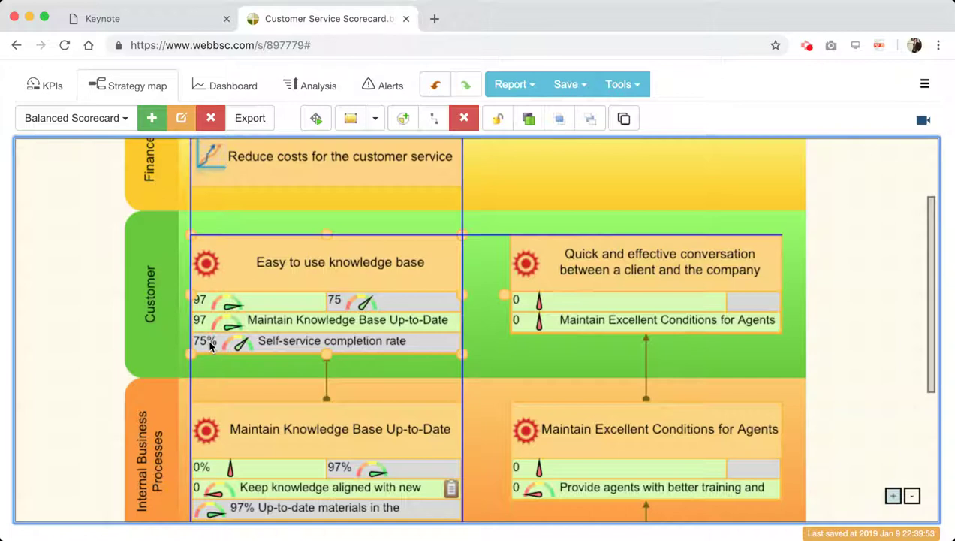
click(665, 261)
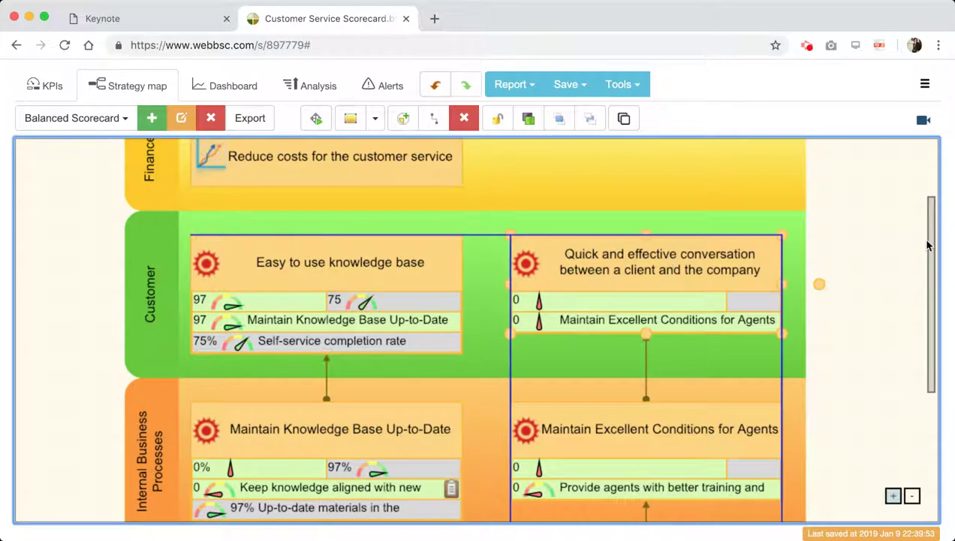
drag(929, 245, 926, 333)
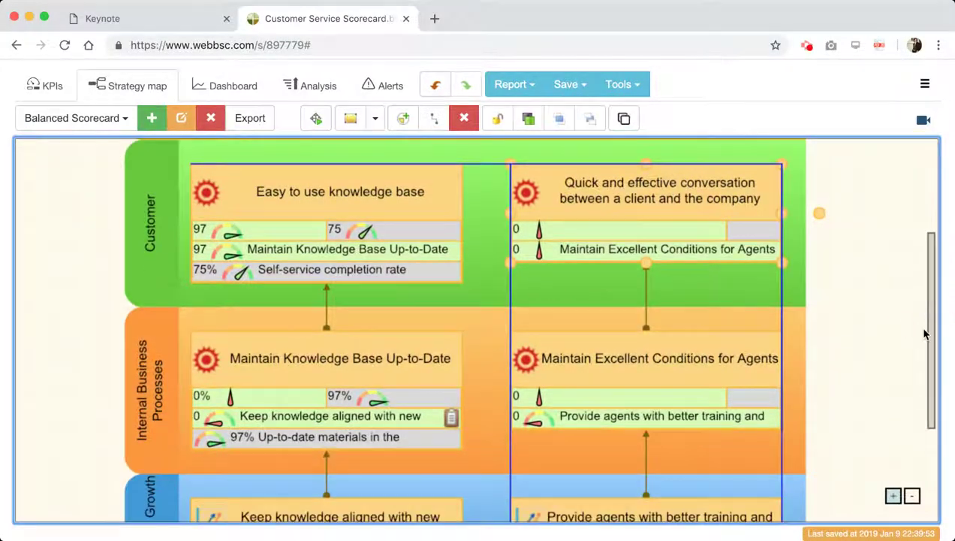
drag(931, 299, 929, 368)
click(679, 478)
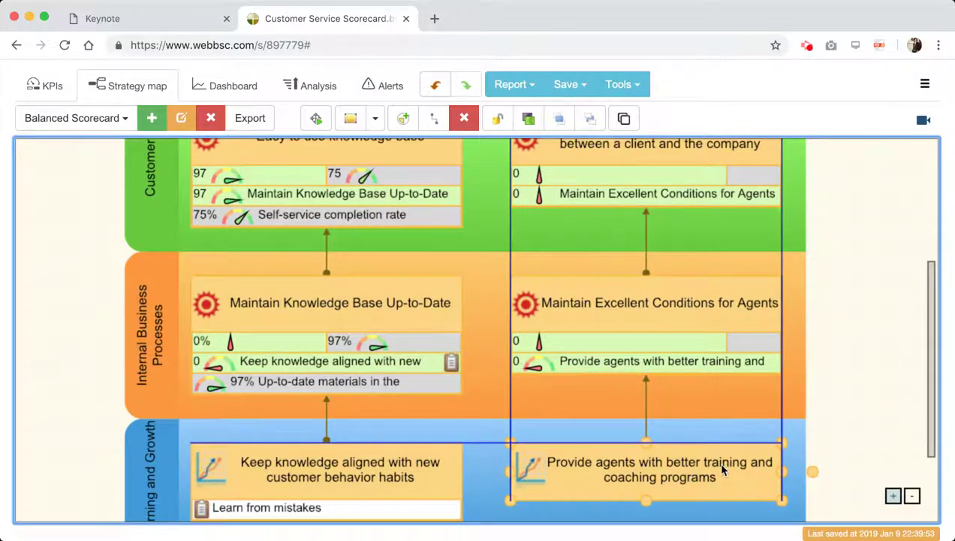
Add an initiative named "Break info silos" to "Provide agents with better training and coaching programs" in Learning and Growth and save it.
click(65, 99)
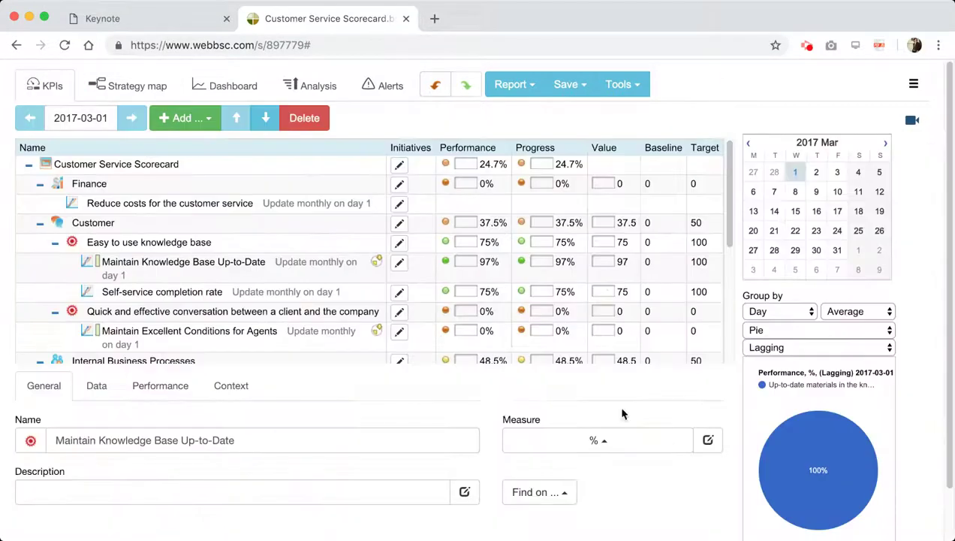
scroll(517, 311, down, 2)
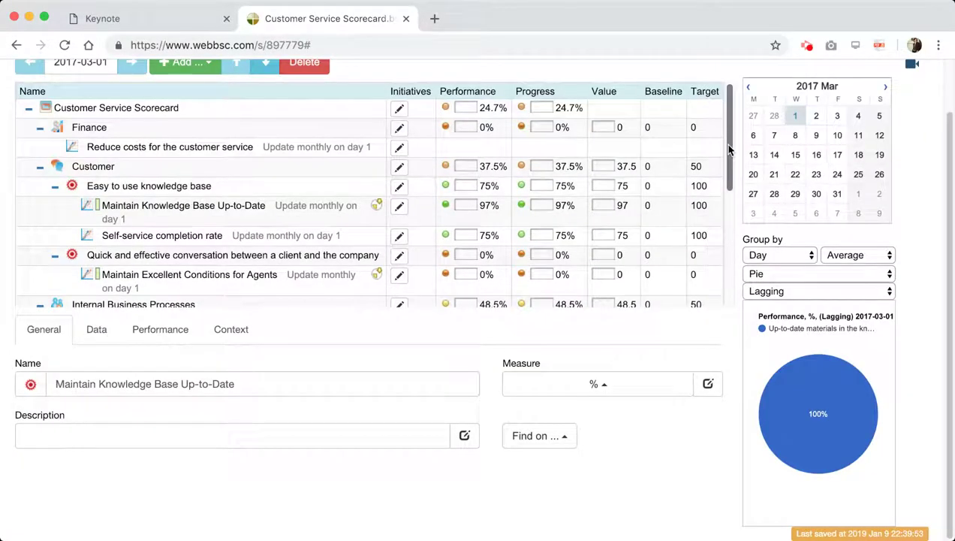
drag(728, 147, 728, 256)
click(279, 275)
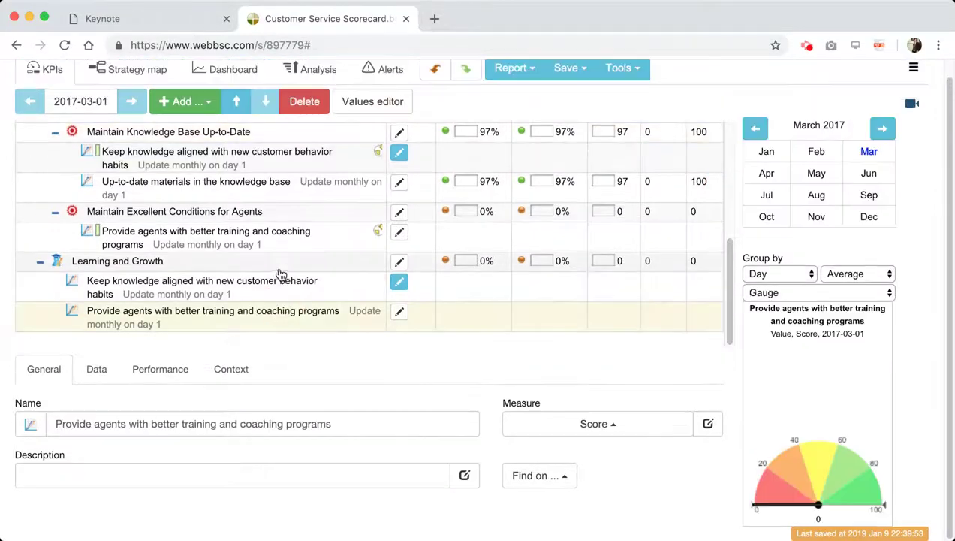
click(398, 311)
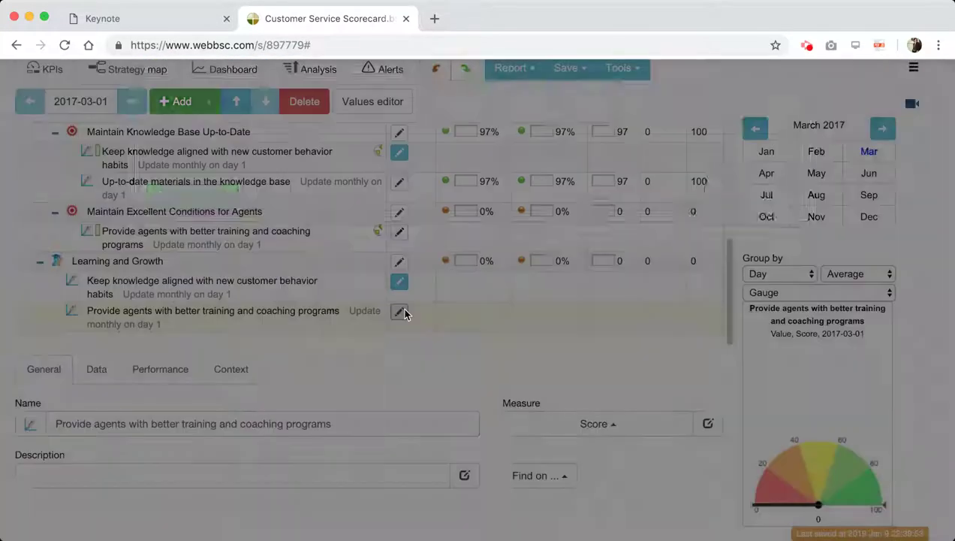
click(201, 204)
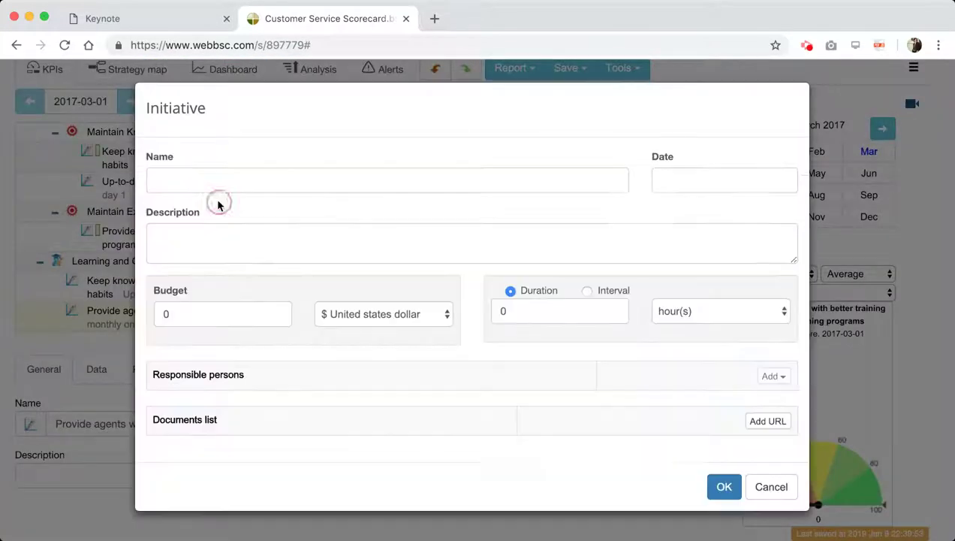
click(271, 187)
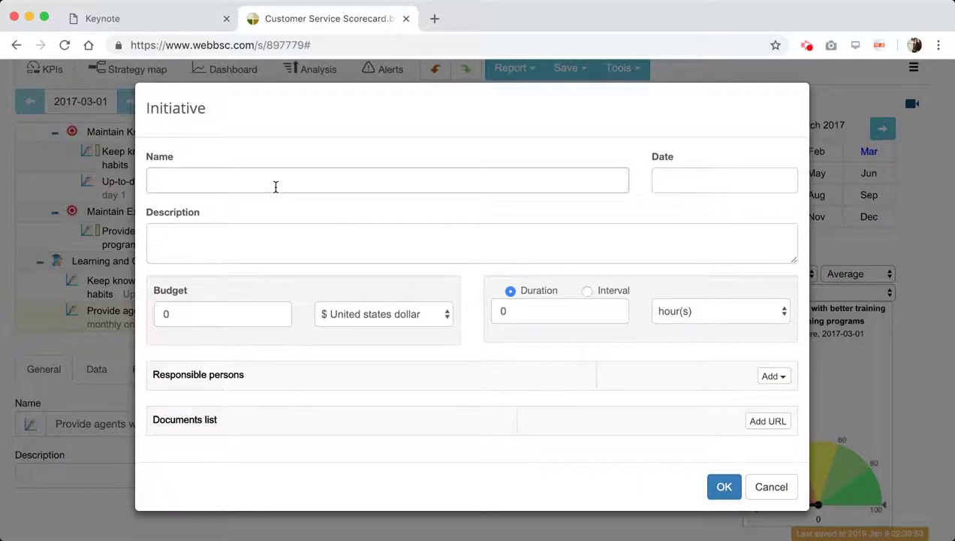
text(Break info silos)
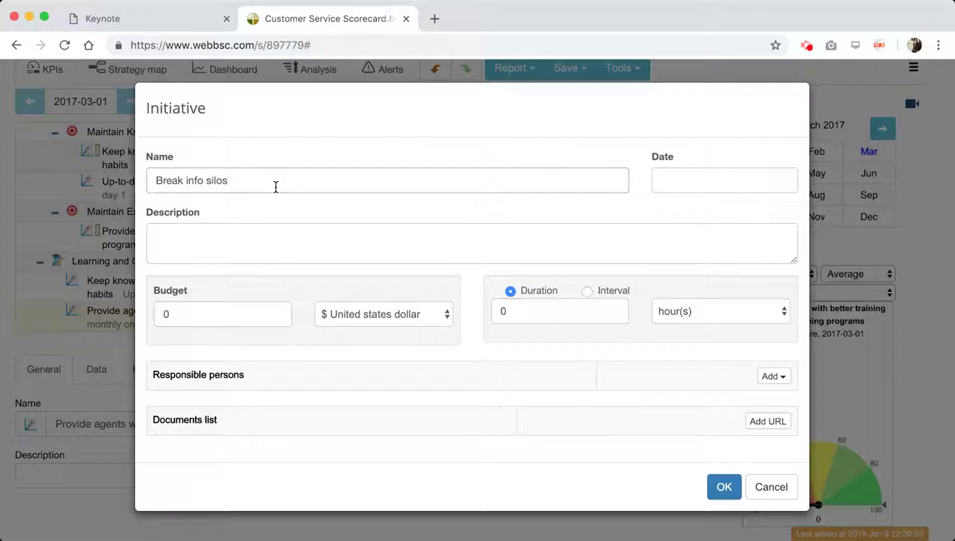
click(718, 488)
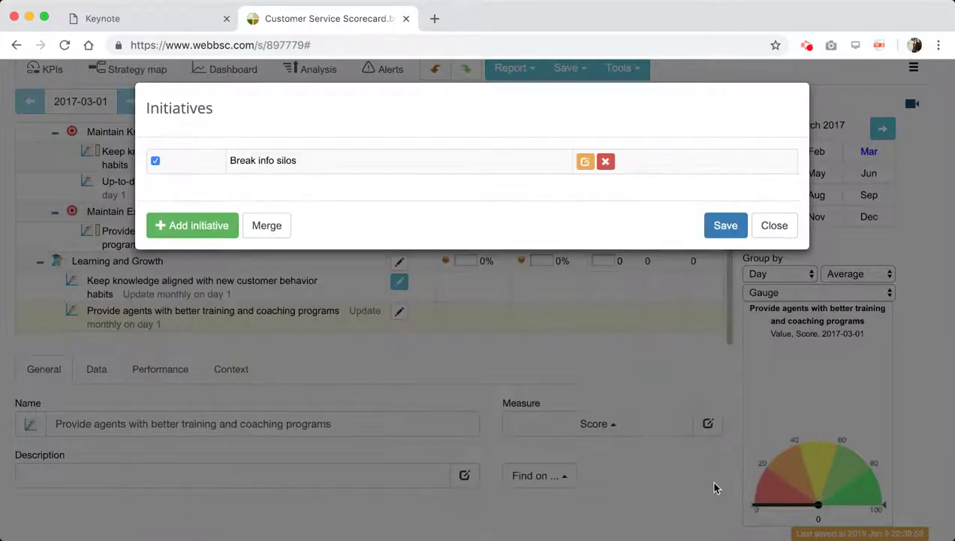
click(713, 227)
Check the new initiative on the strategy map and examine the agent training goal with its linked agent conditions goal.
click(138, 73)
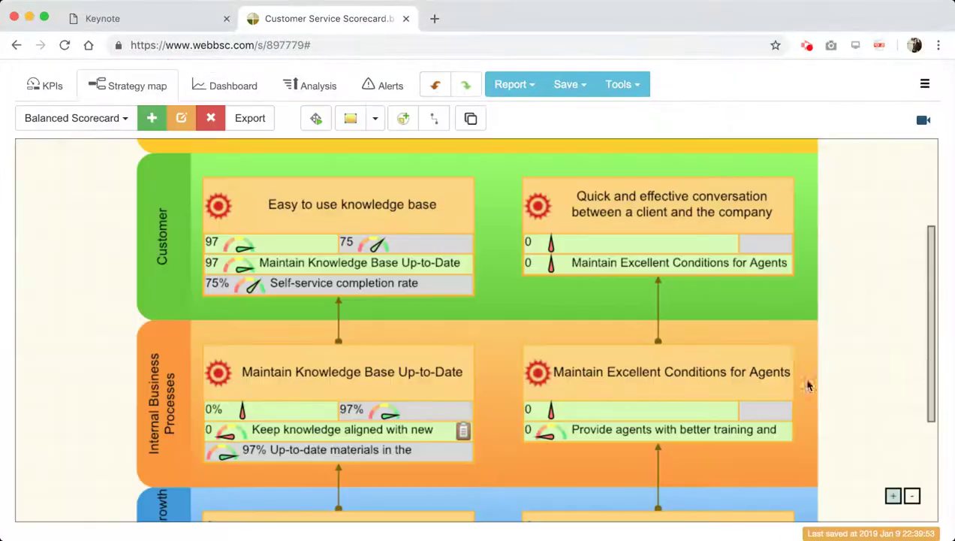
click(930, 438)
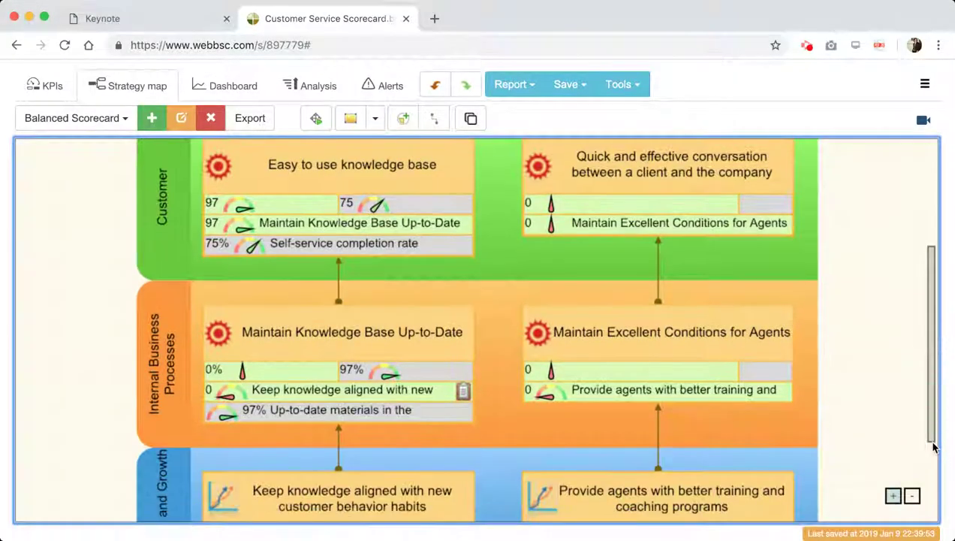
click(932, 482)
drag(932, 482, 887, 320)
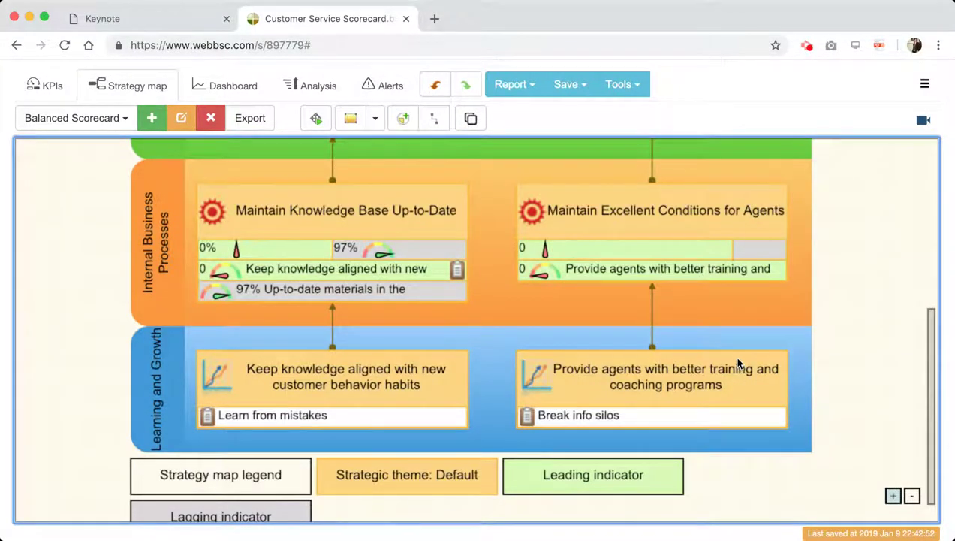
click(567, 221)
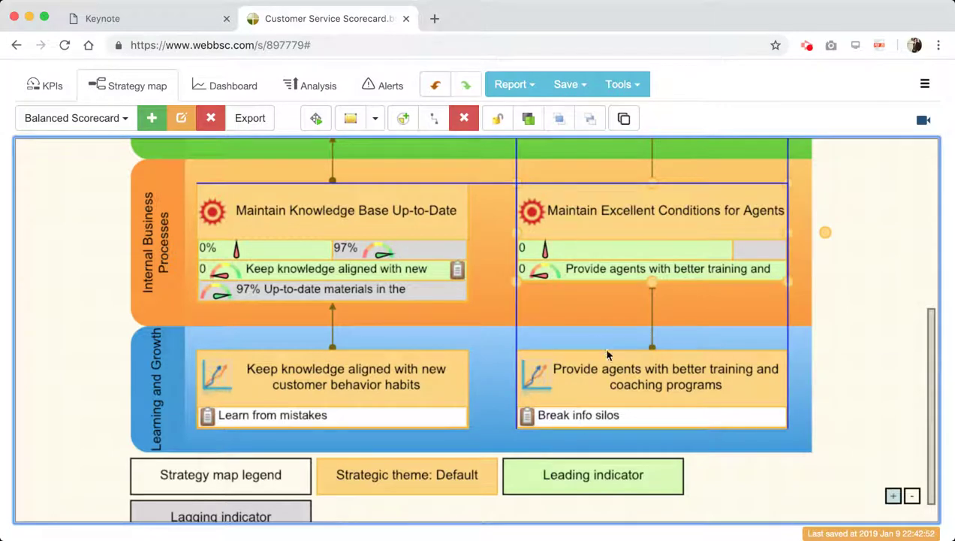
click(614, 381)
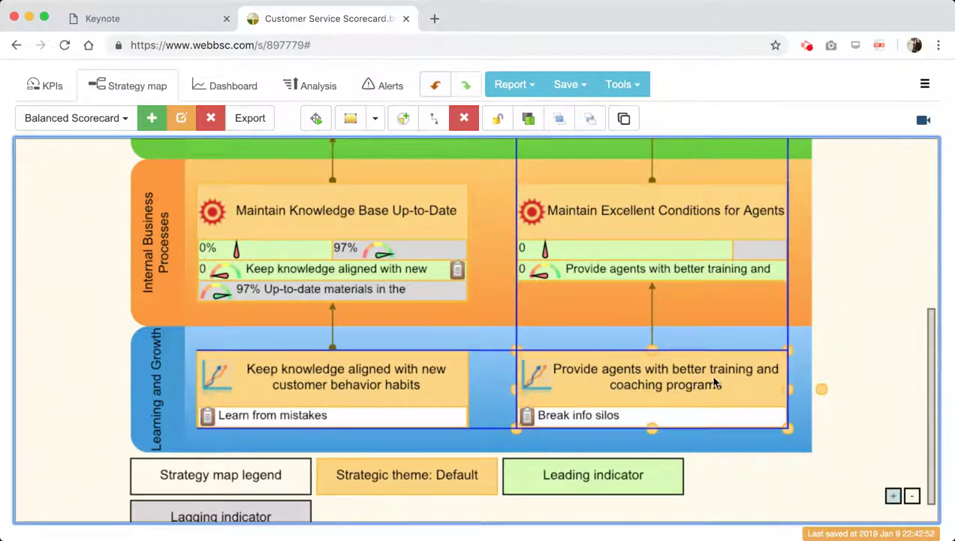
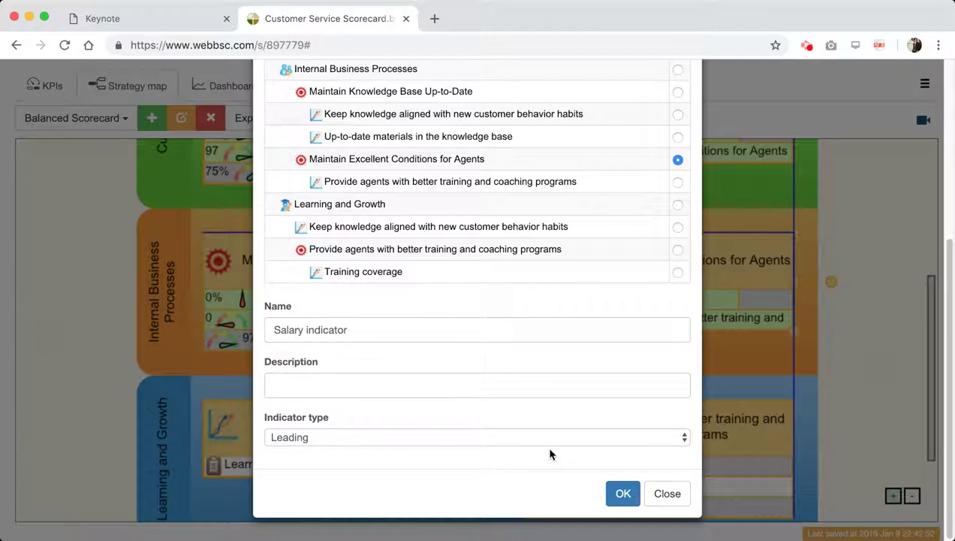
Create the leading indicator "Salary indicator" under the "Maintain Excellent Conditions for Agents" goal in Internal Business Processes.
click(620, 494)
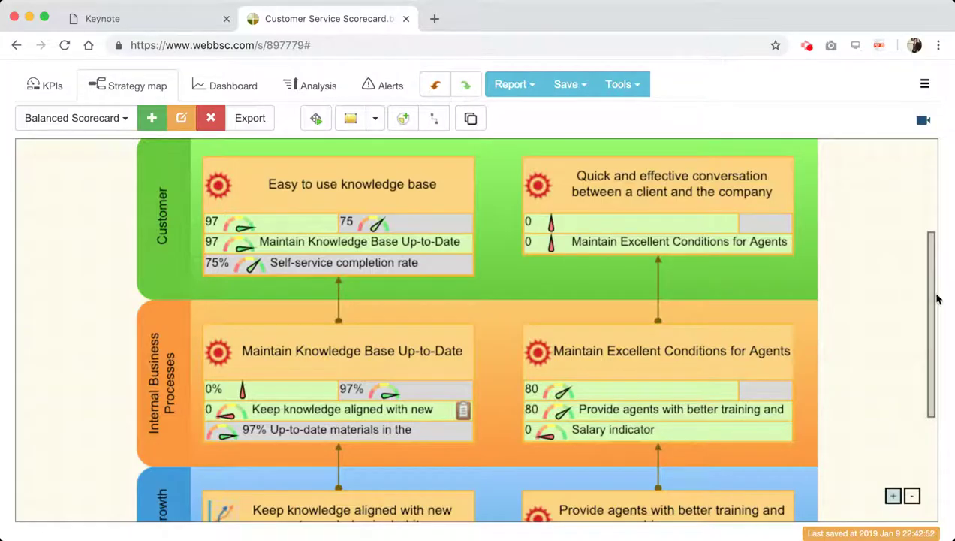
Add a new leading indicator named "Agent occupancy" to the "Maintain Excellent Conditions for Agents" goal in Internal Business Processes.
drag(938, 299, 931, 409)
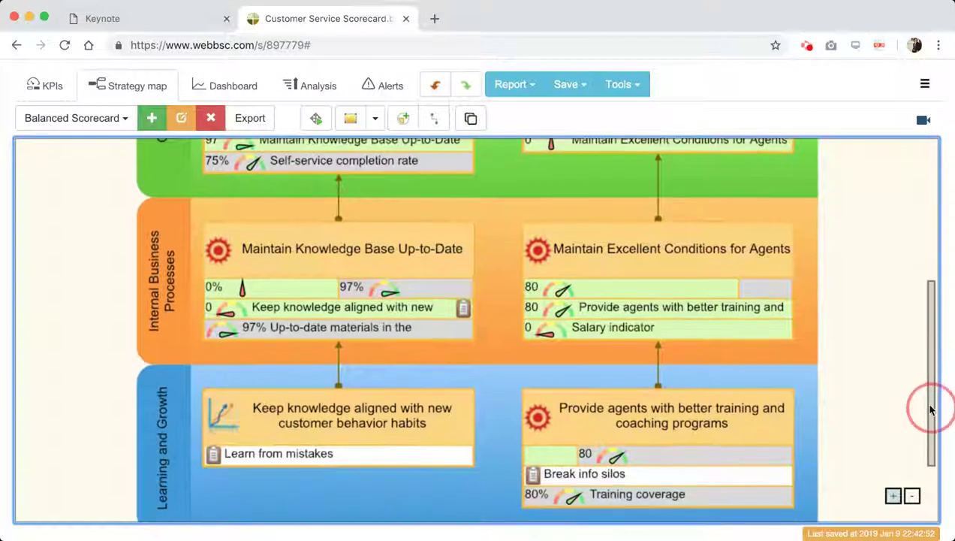
click(732, 254)
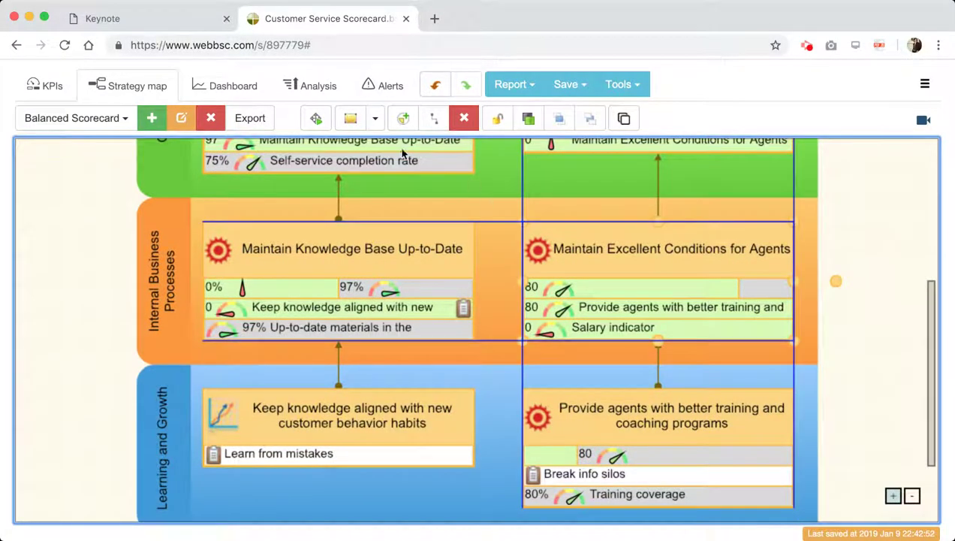
click(402, 123)
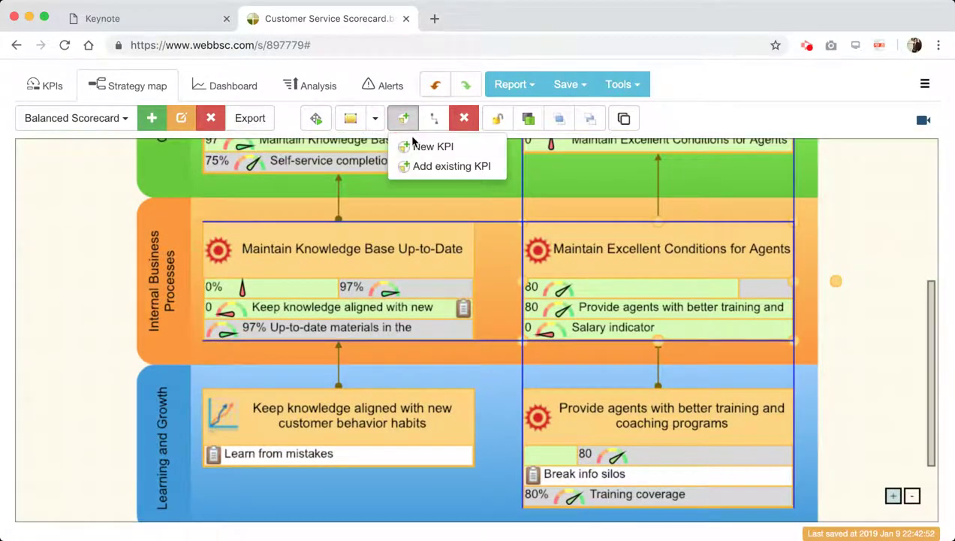
click(420, 145)
scroll(523, 285, down, 4)
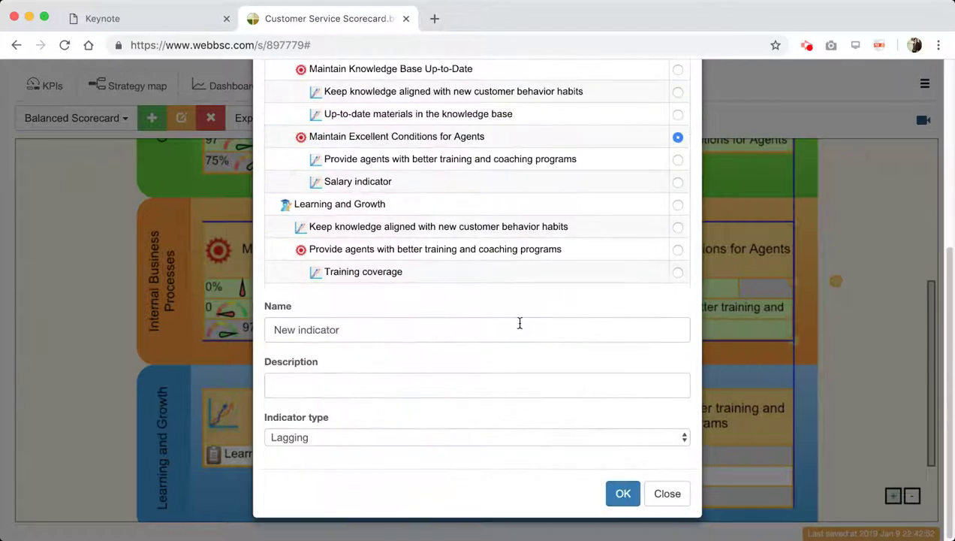
triple_click(458, 333)
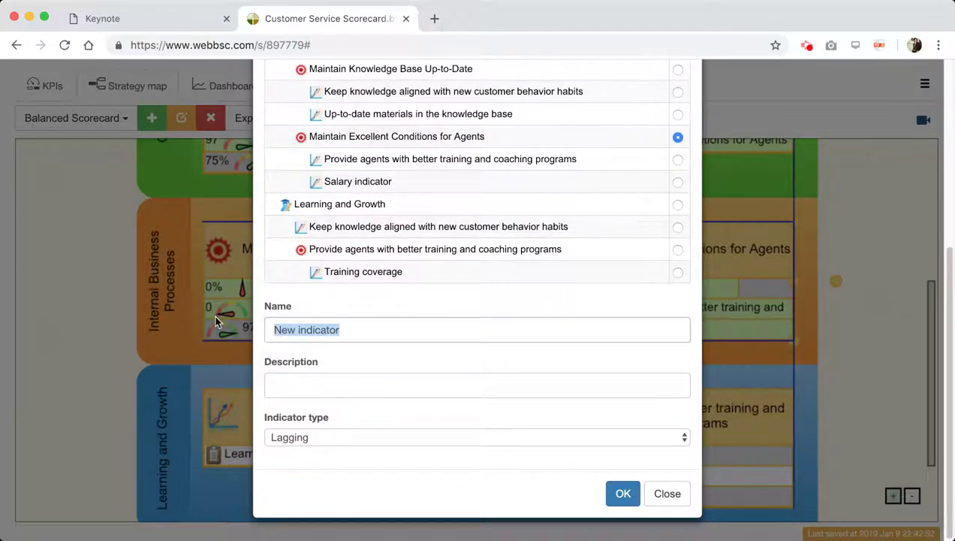
text(asd)
key(BackSpace)
key(BackSpace)
key(BackSpace)
text(Age)
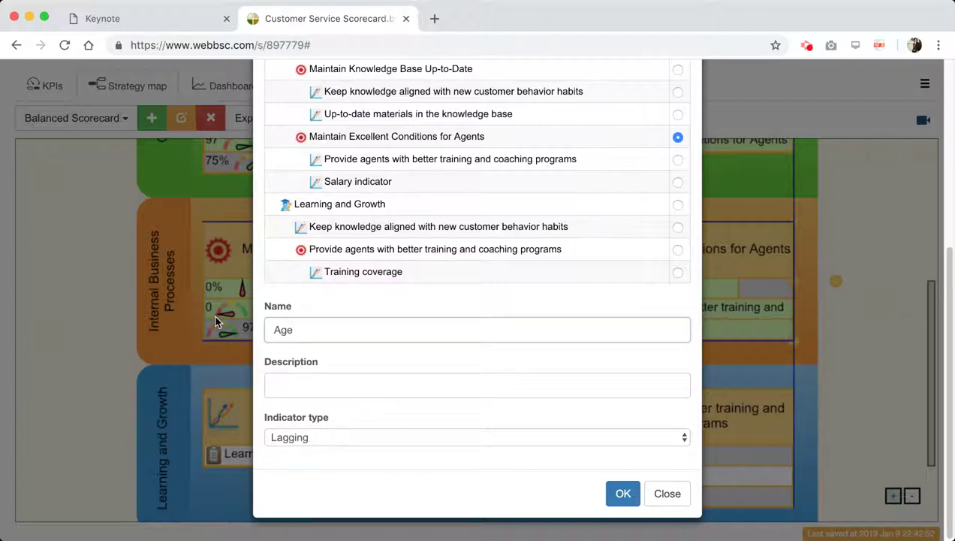
text(nt occupancy)
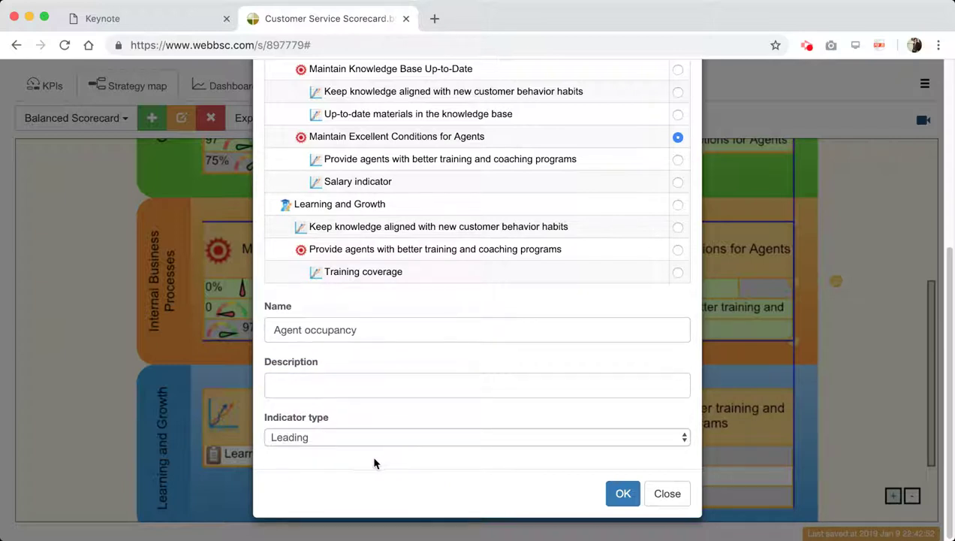
click(609, 497)
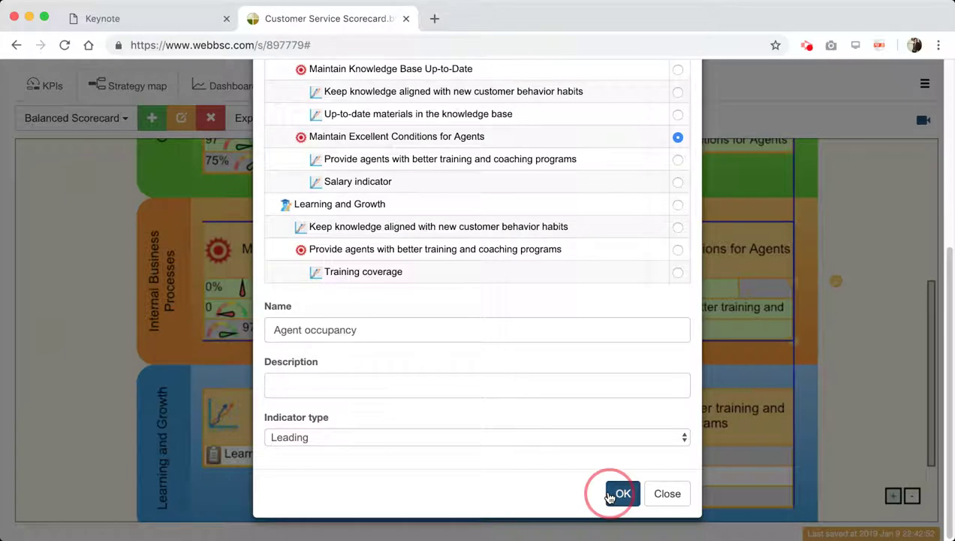
Set the measure of the "Agent occupancy" indicator to %.
drag(931, 322, 921, 441)
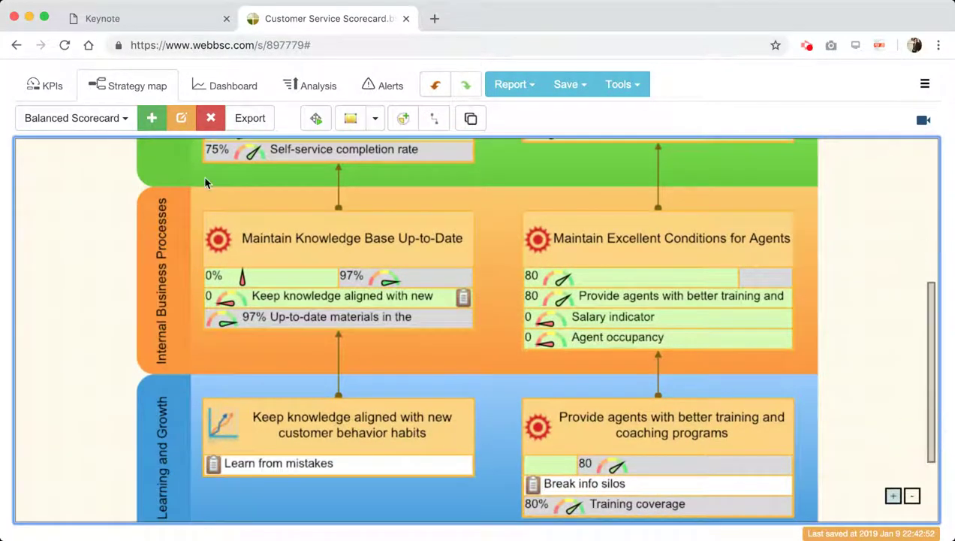
click(47, 94)
scroll(216, 435, down, 2)
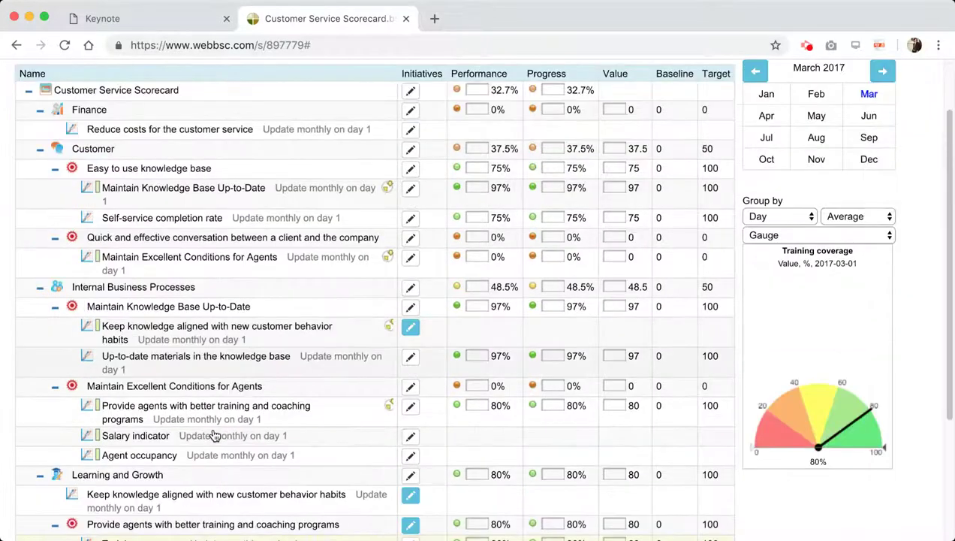
click(155, 454)
scroll(510, 362, down, 5)
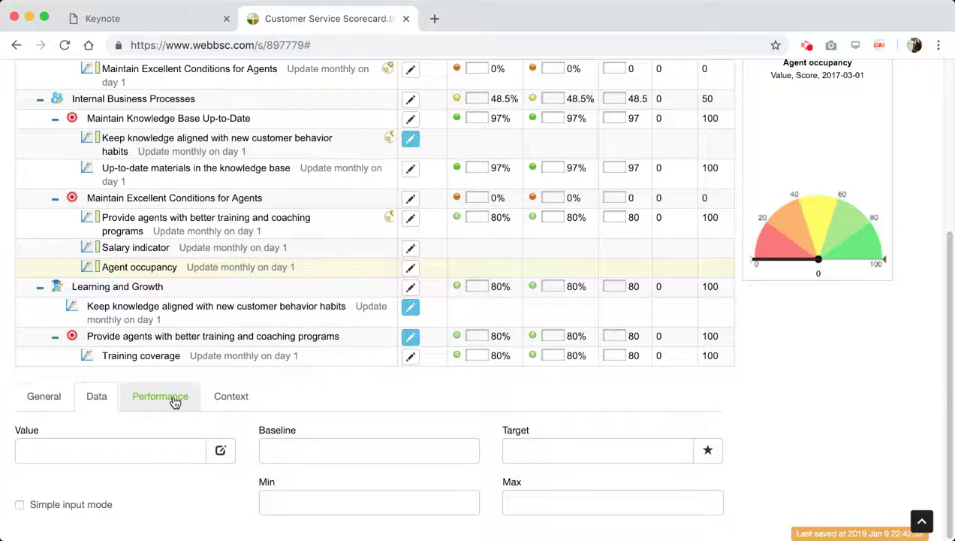
click(44, 395)
scroll(533, 476, down, 3)
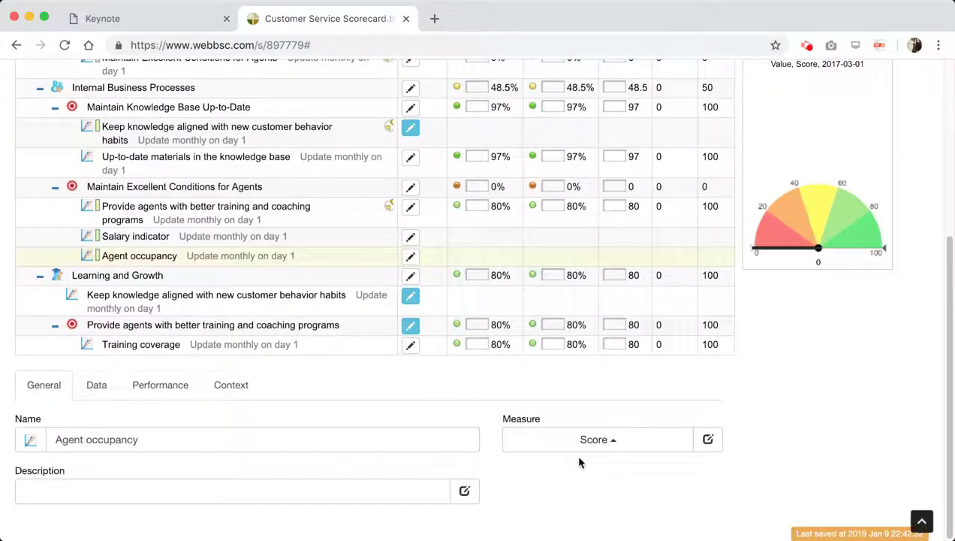
click(595, 443)
click(563, 247)
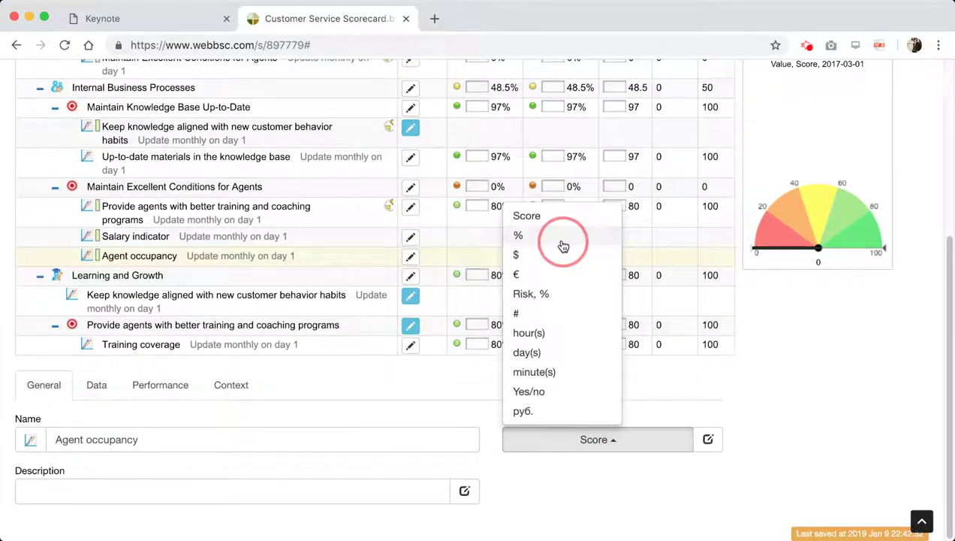
Set the optimization of the "Agent occupancy" indicator to Sine function.
click(109, 376)
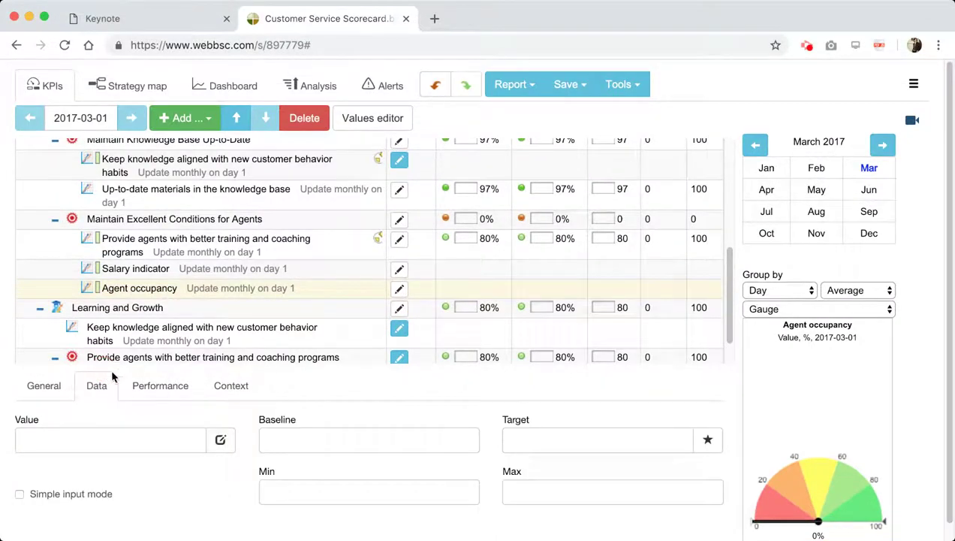
click(155, 384)
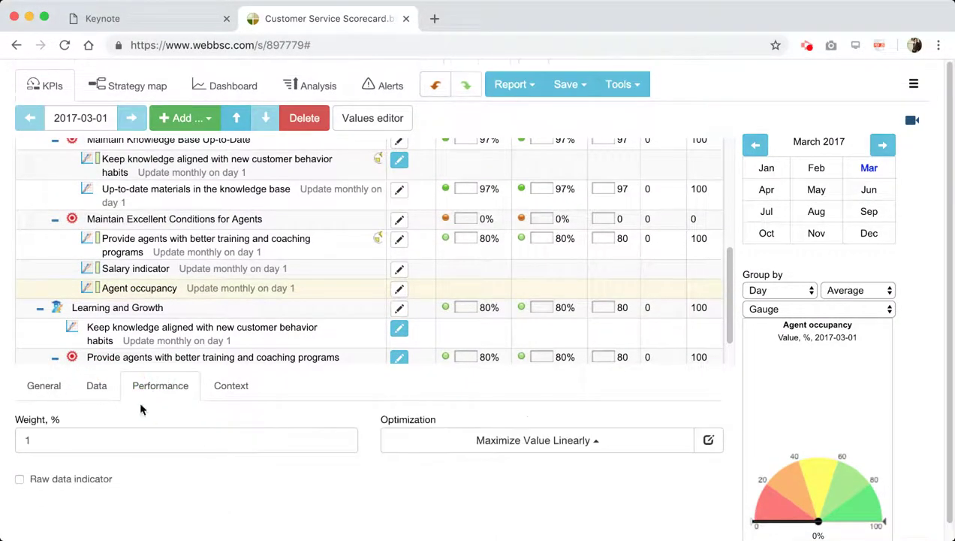
scroll(471, 467, down, 1)
scroll(341, 347, down, 1)
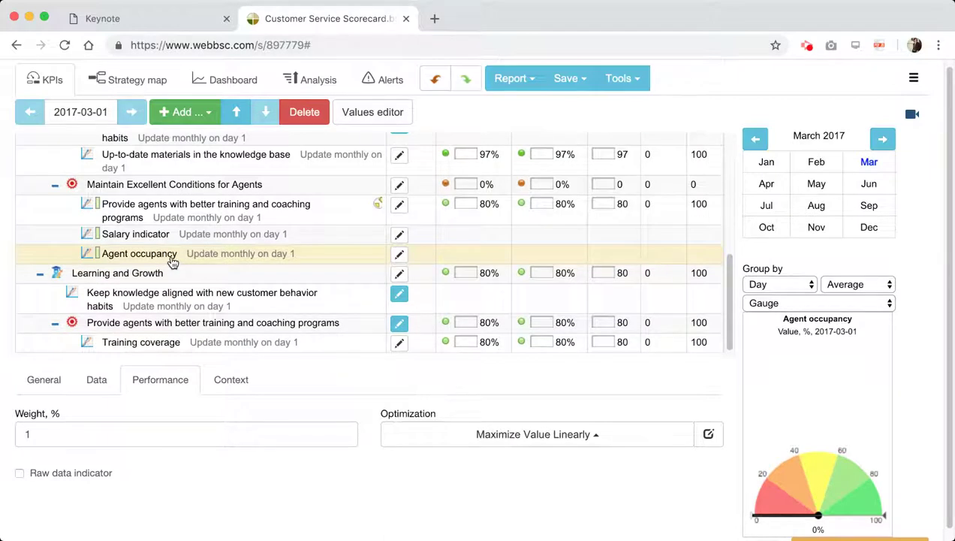
click(477, 436)
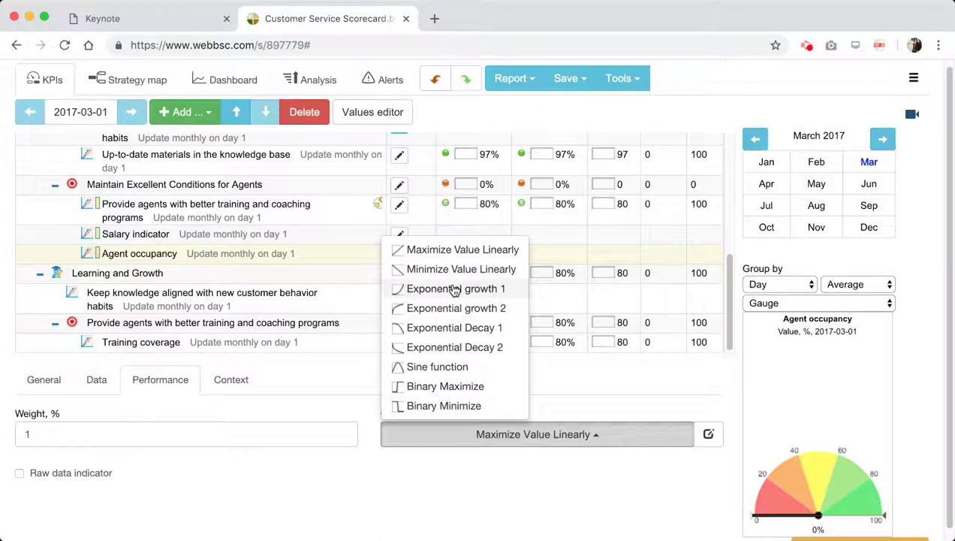
click(419, 368)
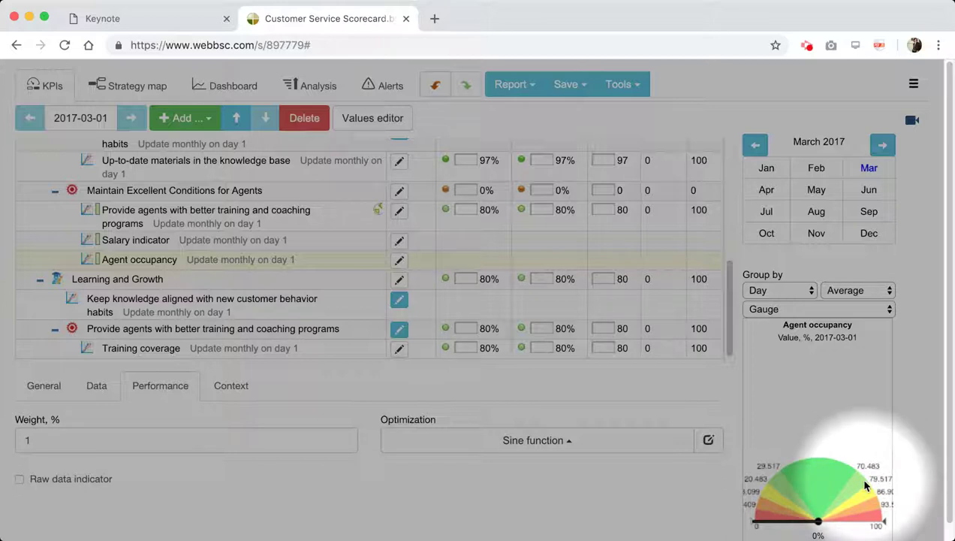
Enter a value of 65 and a target of 80 for the "Agent occupancy" indicator.
click(101, 388)
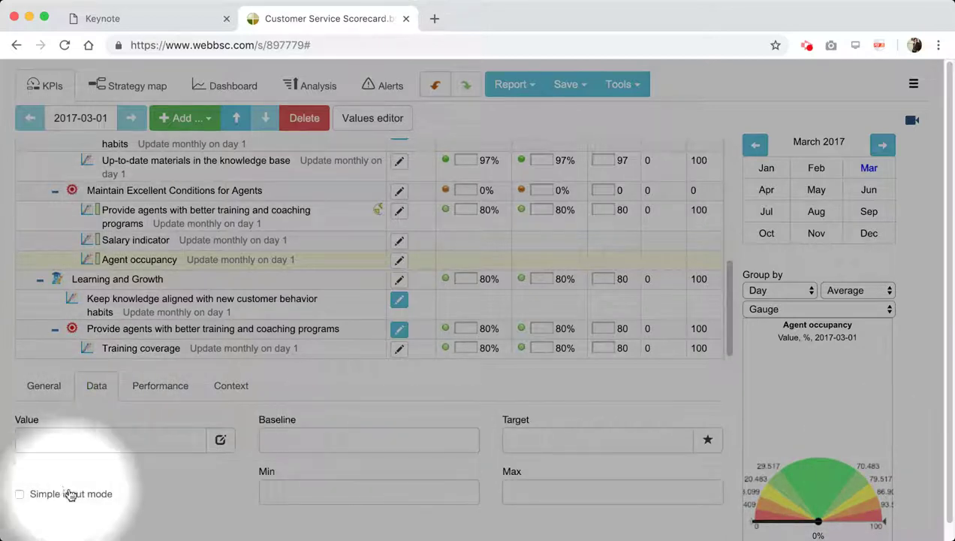
click(122, 444)
text(65)
key(Return)
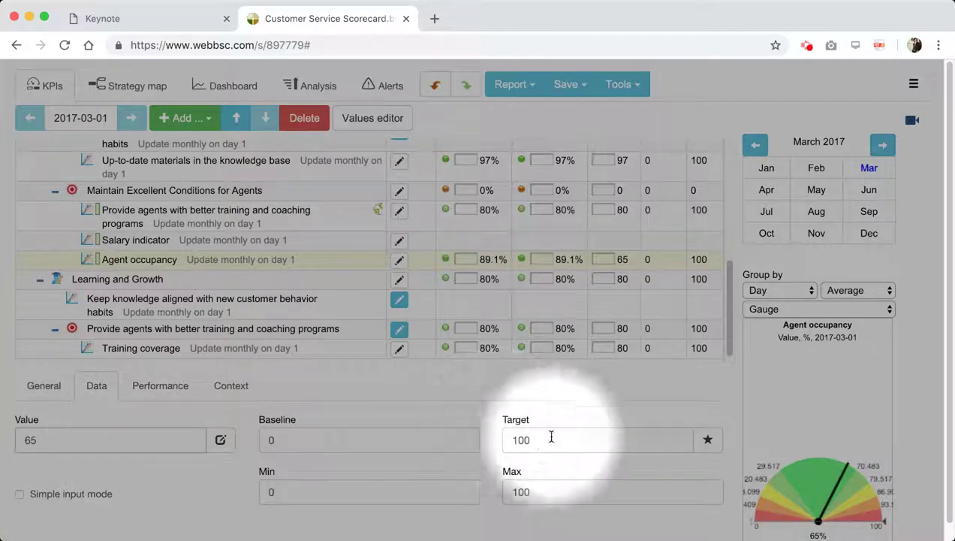
drag(533, 441, 513, 441)
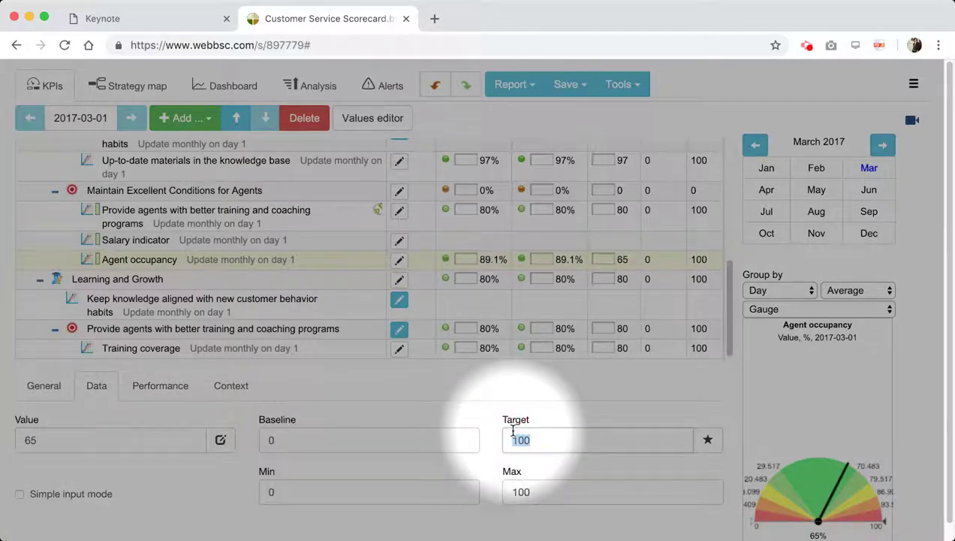
text(80)
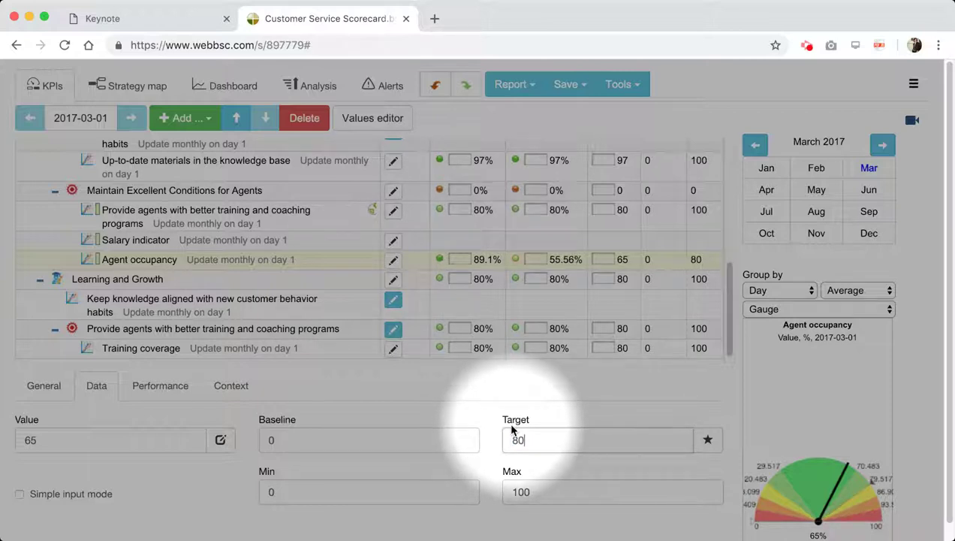
click(137, 386)
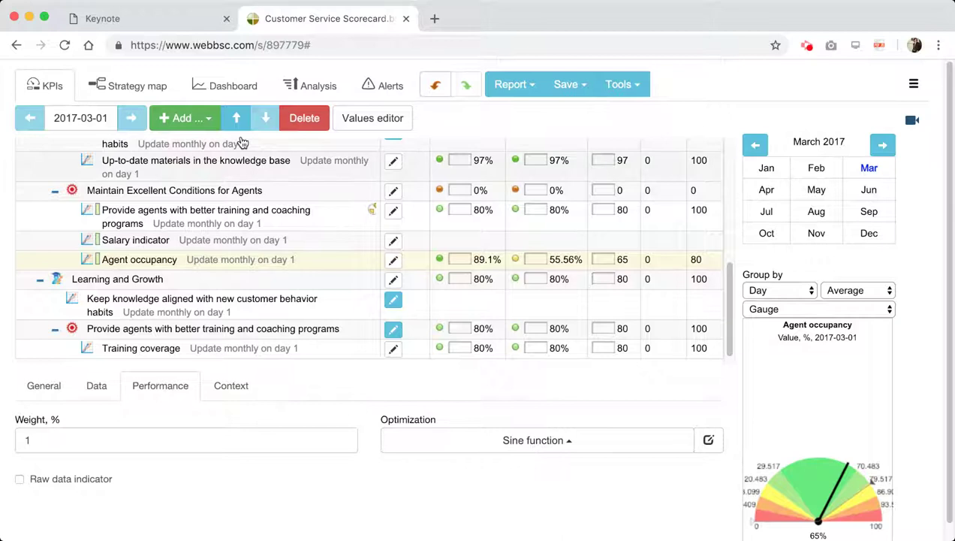
Open the new KPI form from the strategy map with the "Maintain Excellent Conditions for Agents" goal as parent.
click(169, 89)
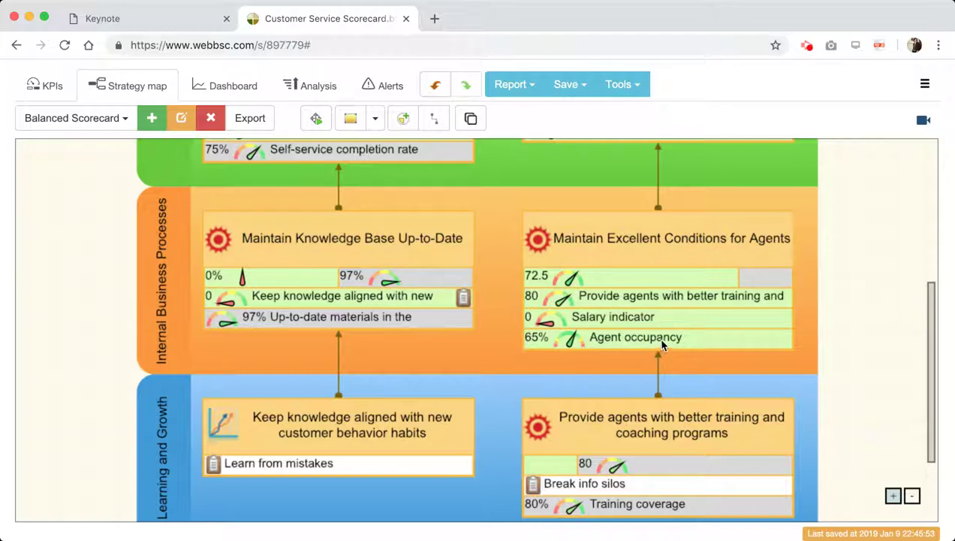
click(661, 254)
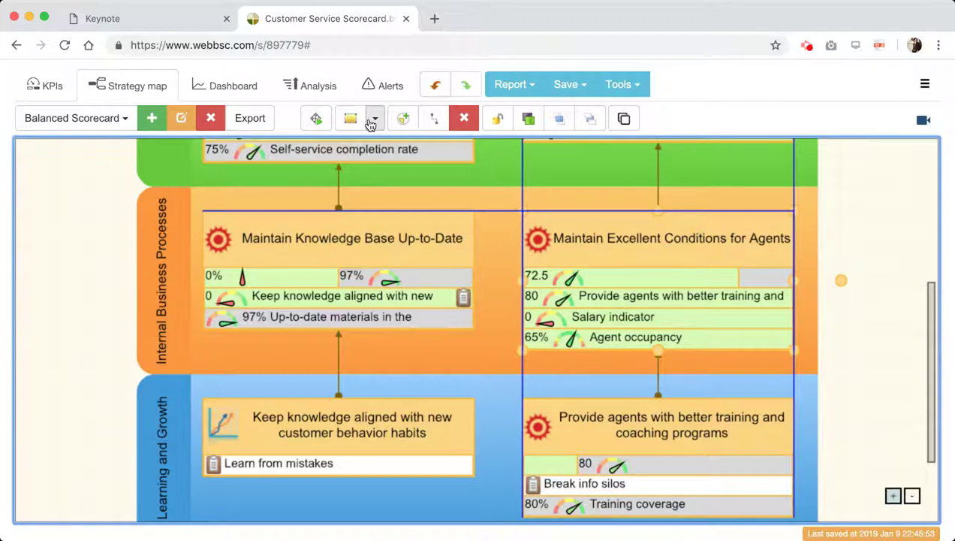
click(404, 120)
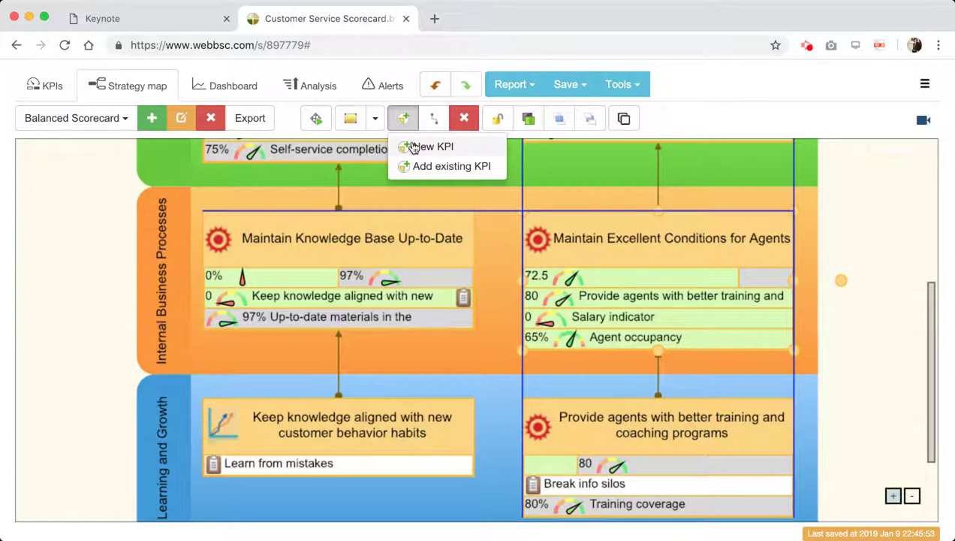
click(421, 146)
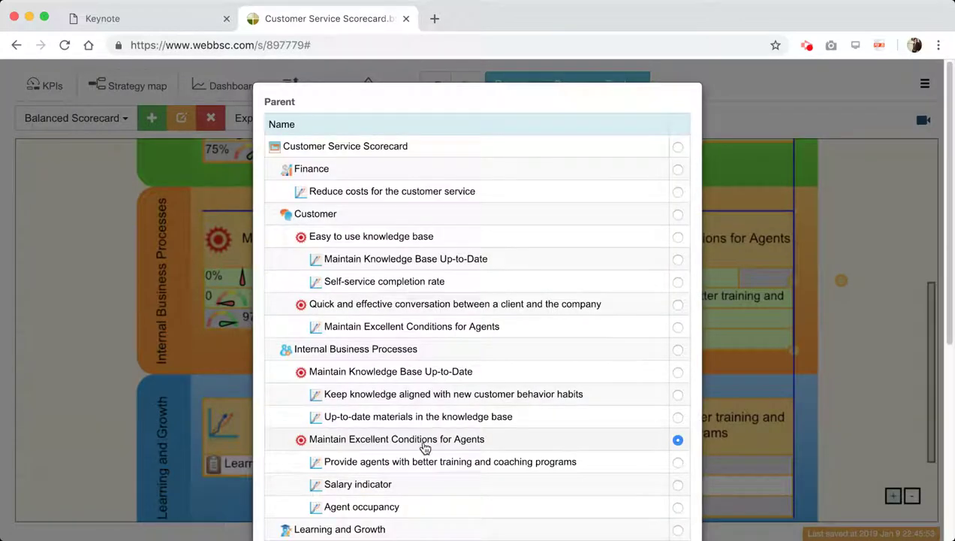
scroll(462, 449, down, 2)
scroll(473, 449, down, 4)
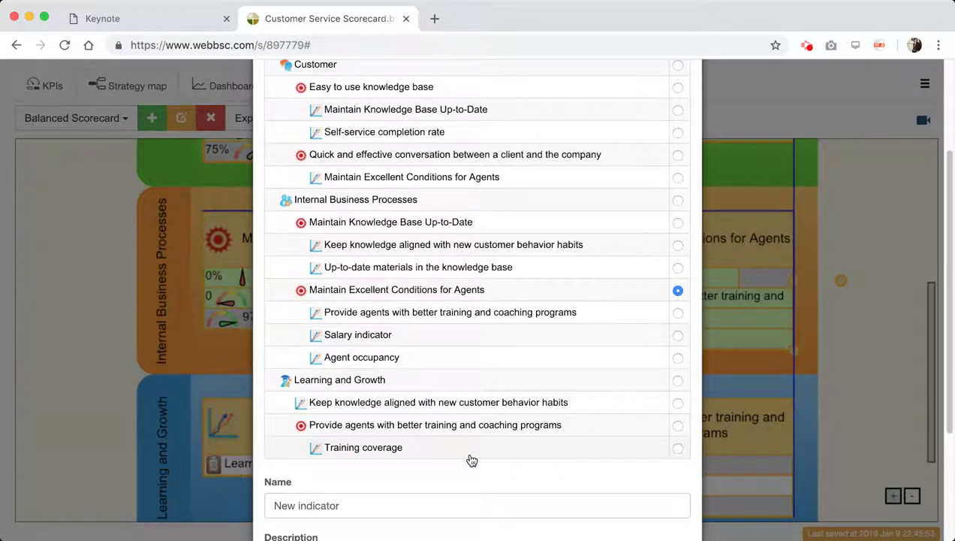
scroll(472, 460, down, 3)
Name the new indicator "Turnover rate among top performers" and create it as a lagging indicator.
triple_click(405, 442)
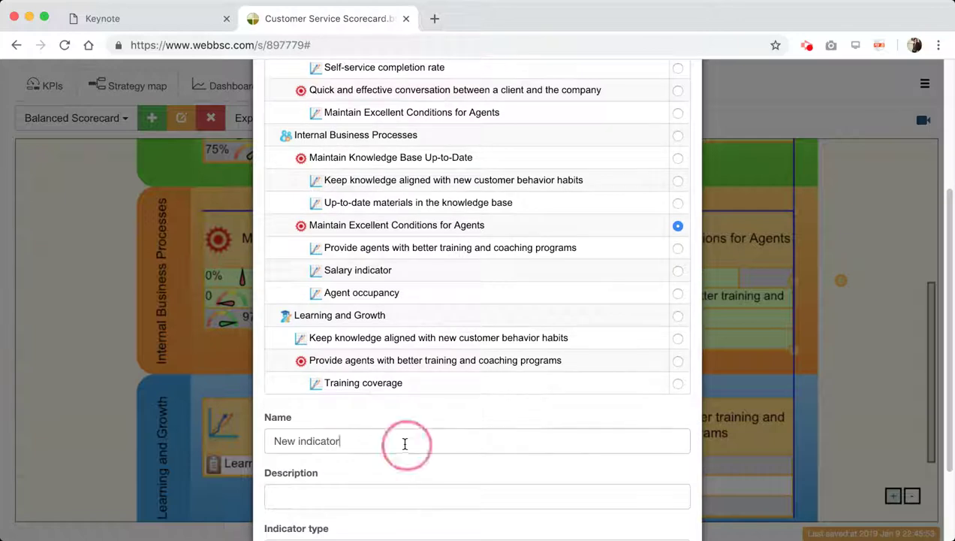
scroll(439, 499, down, 2)
scroll(446, 485, down, 3)
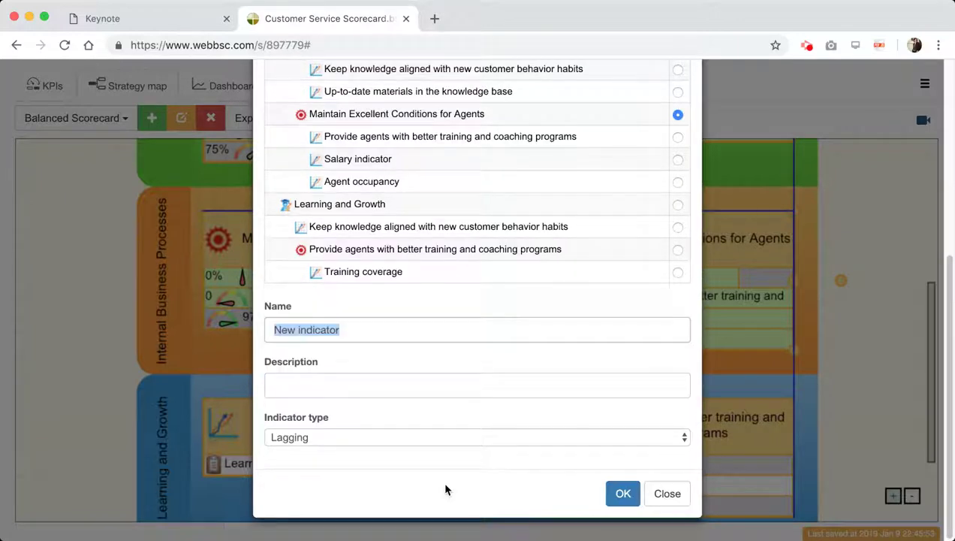
text(Turb)
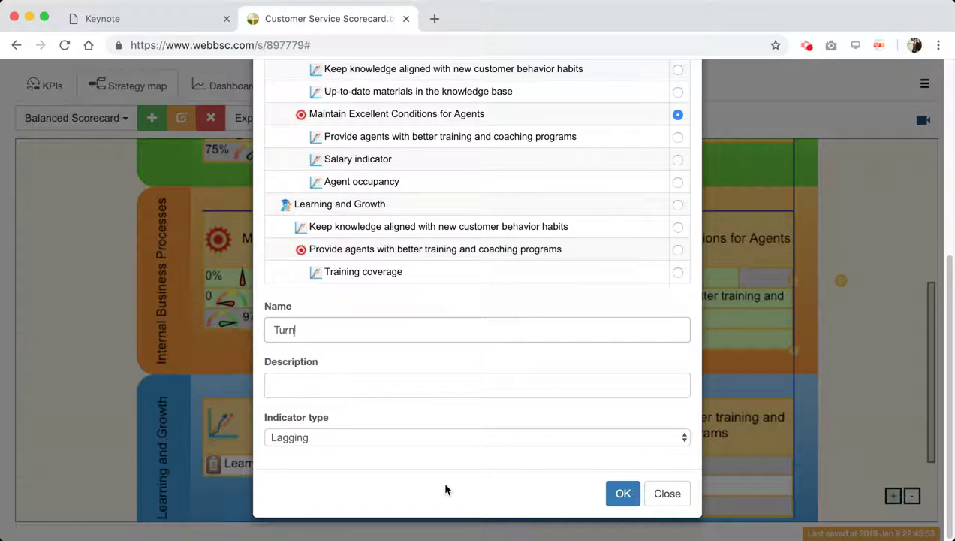
text(over rate amoung )
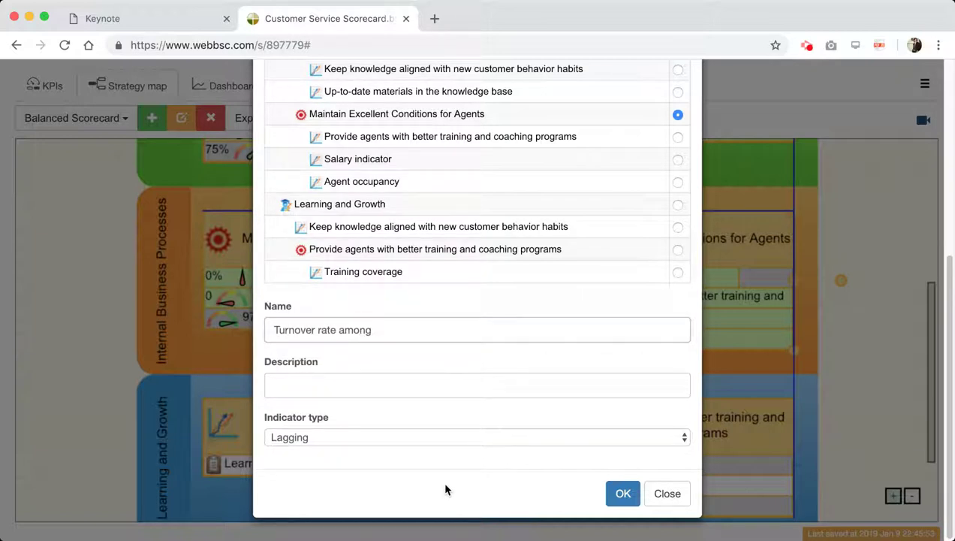
text(top perf)
text(e)
text(ormers)
click(488, 377)
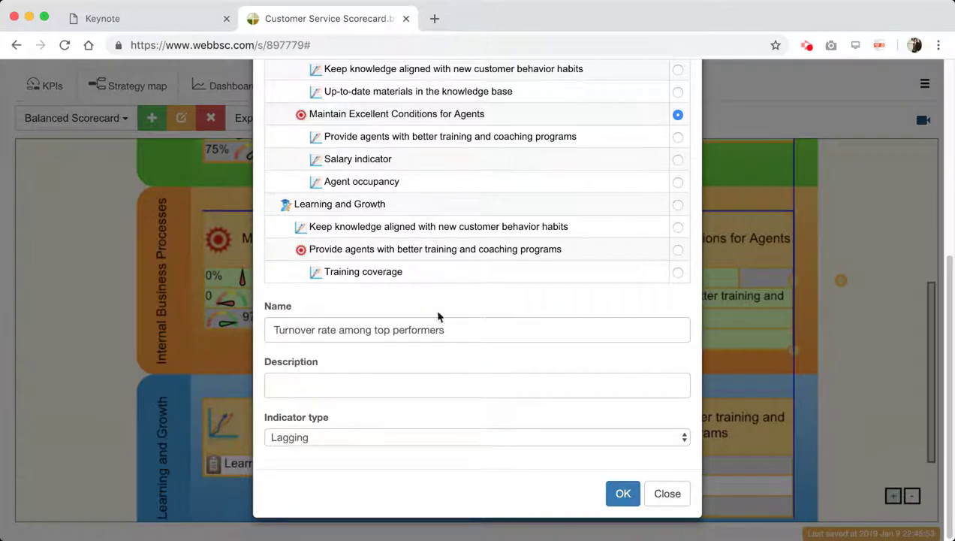
click(623, 492)
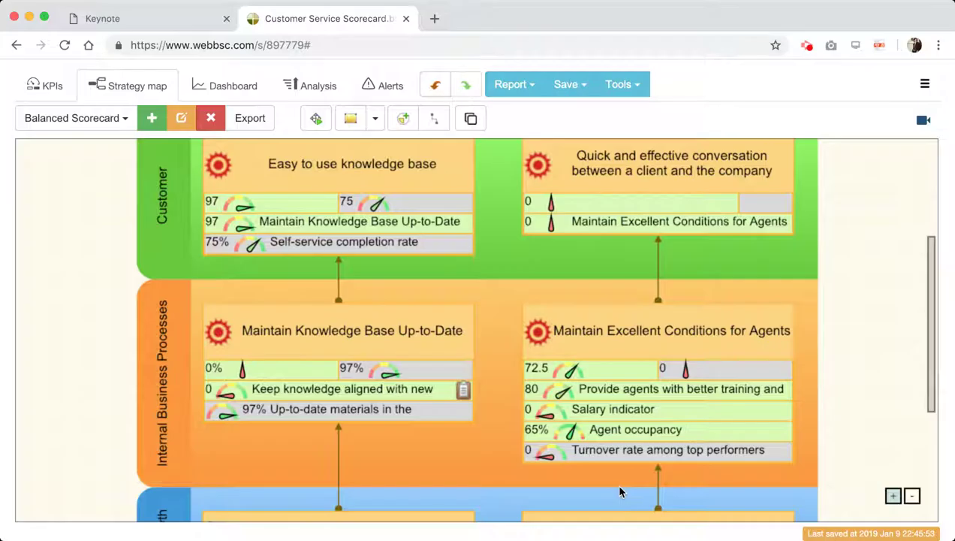
Enable simple input mode for the "Turnover rate among top performers" indicator in the KPI list and set its value to 5.
click(47, 86)
scroll(301, 357, down, 3)
click(173, 293)
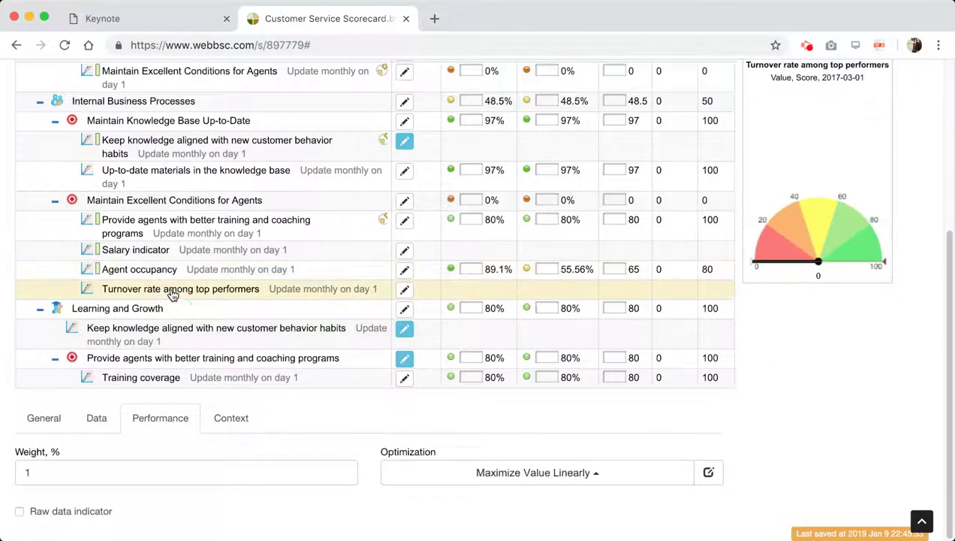
click(100, 419)
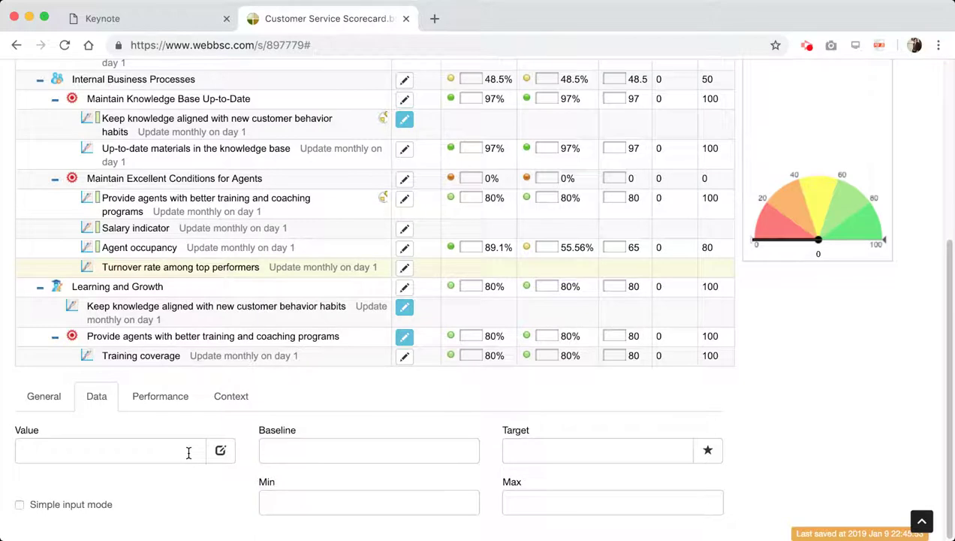
click(176, 453)
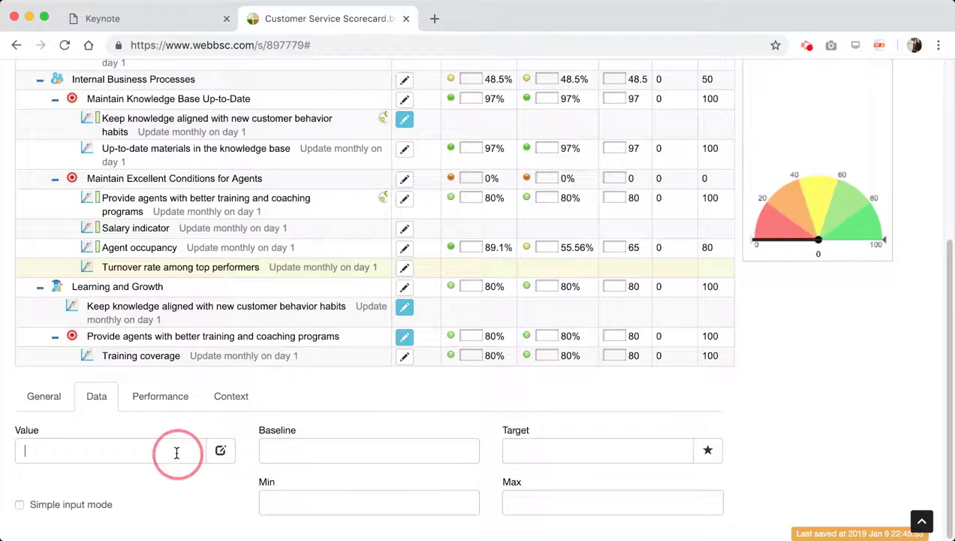
click(84, 506)
click(115, 439)
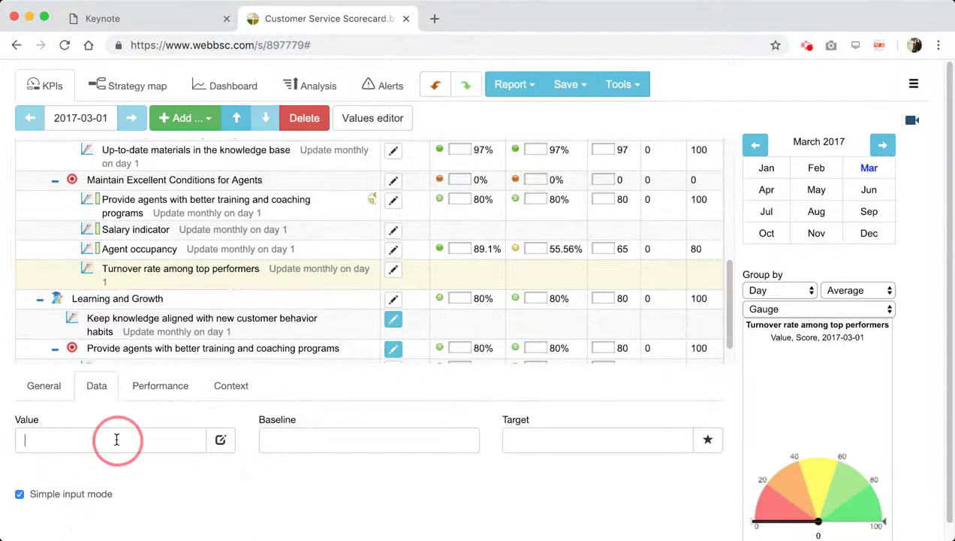
text(5)
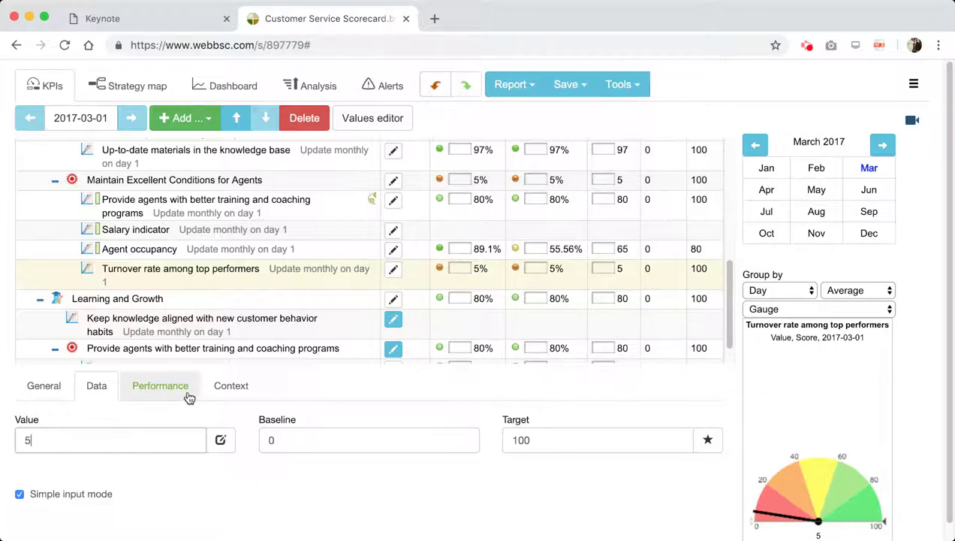
Set the measure of the "Turnover rate among top performers" indicator to %.
click(62, 391)
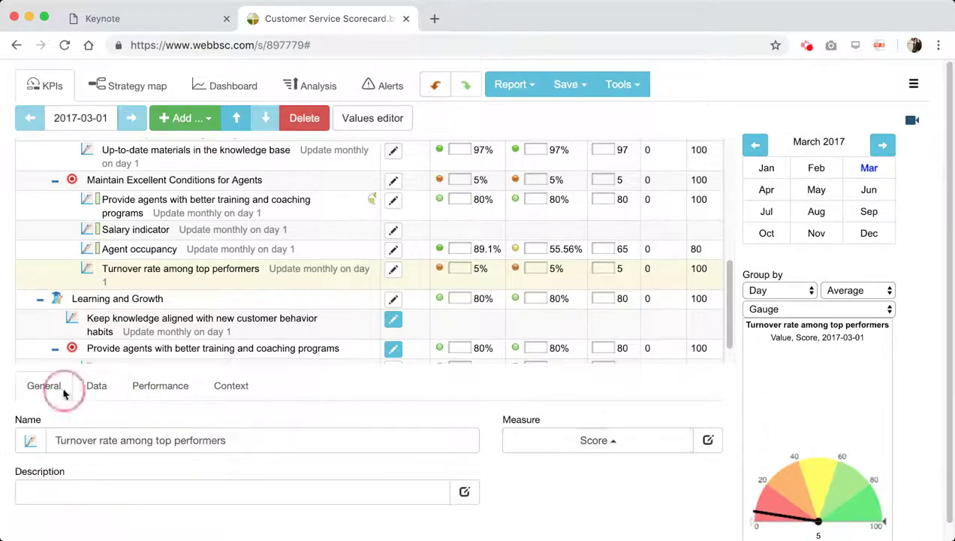
click(644, 447)
click(548, 239)
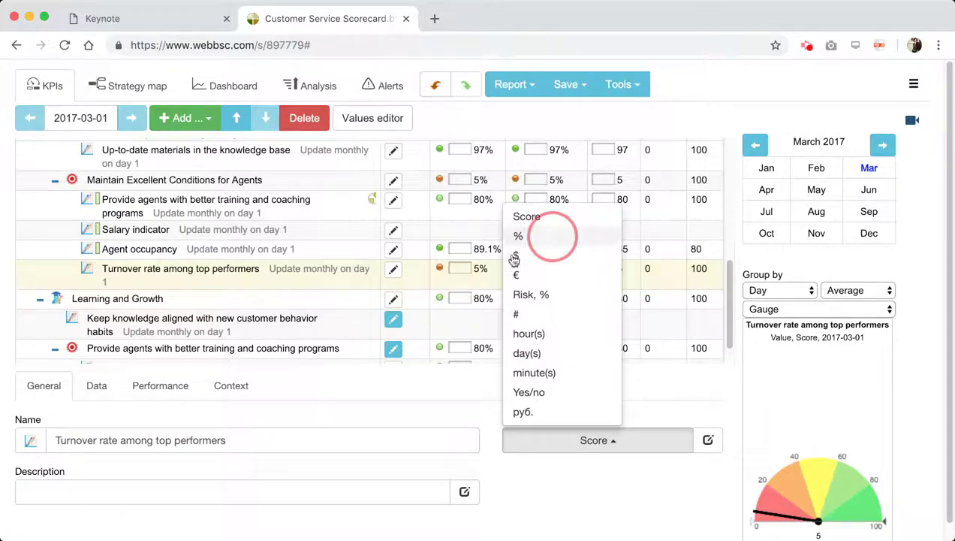
Set the optimization of the "Turnover rate among top performers" indicator to Minimize Value Linearly.
click(98, 389)
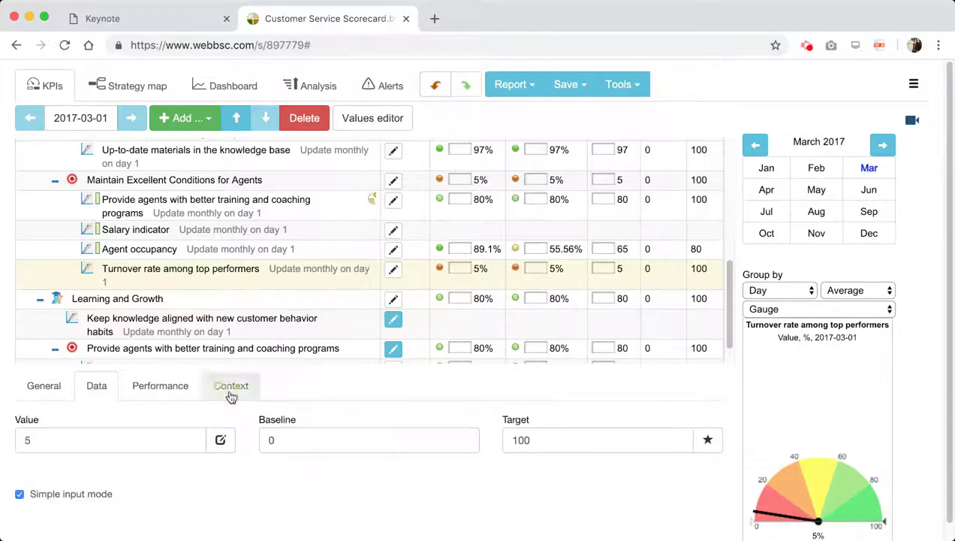
click(192, 386)
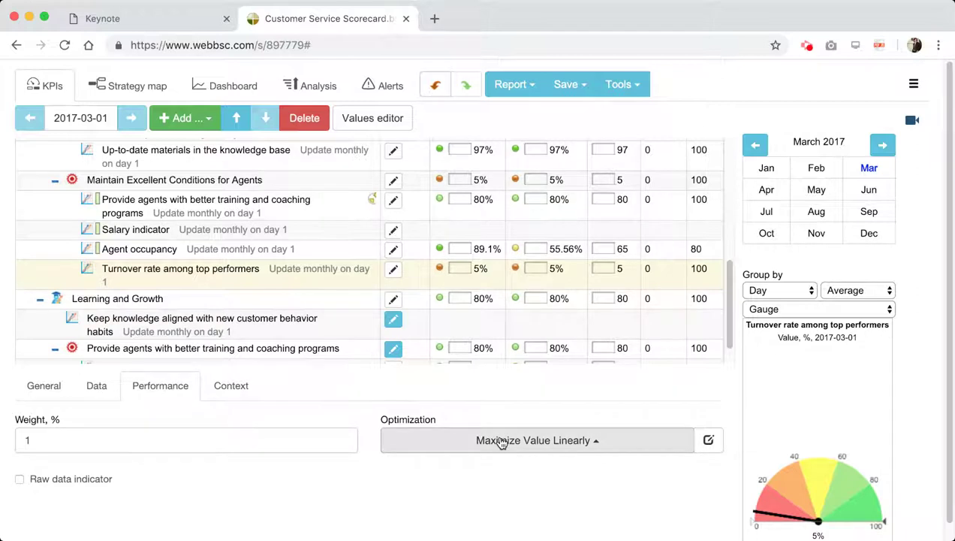
click(45, 385)
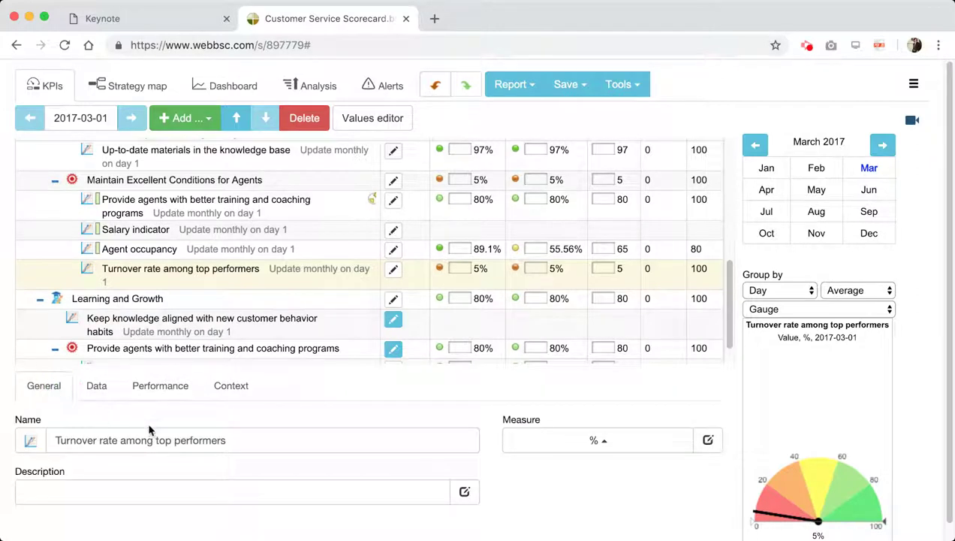
click(158, 395)
click(498, 440)
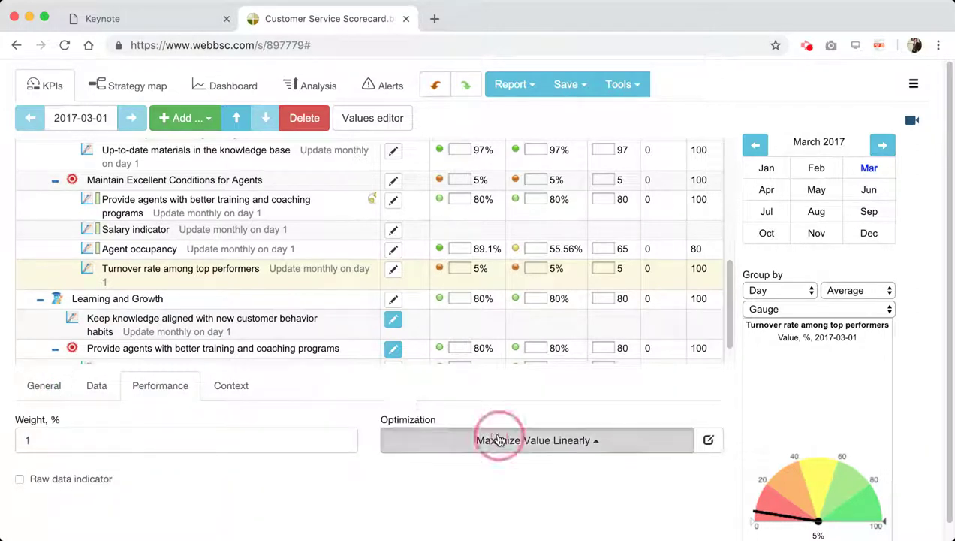
click(472, 277)
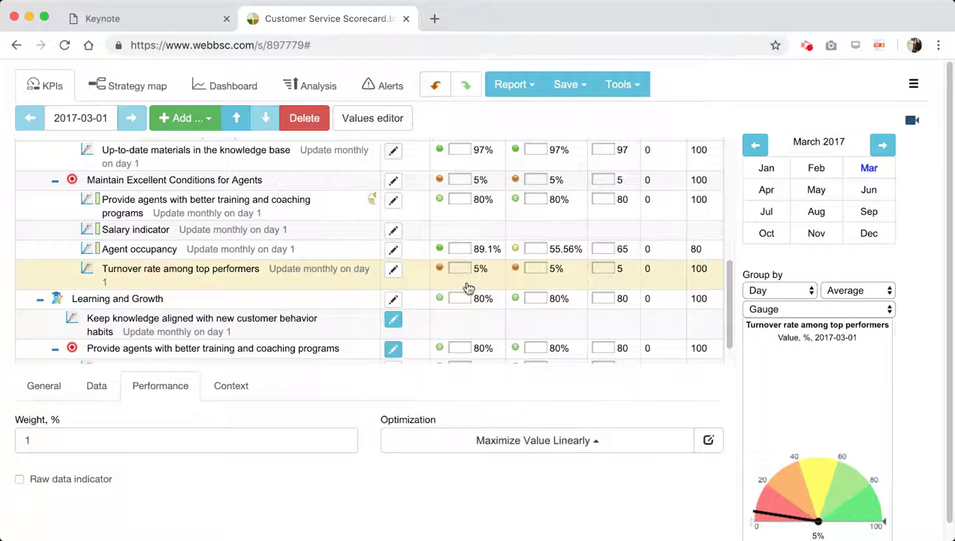
Turn off simple input mode for the turnover rate indicator to expose its minimum and maximum settings.
click(89, 394)
click(91, 495)
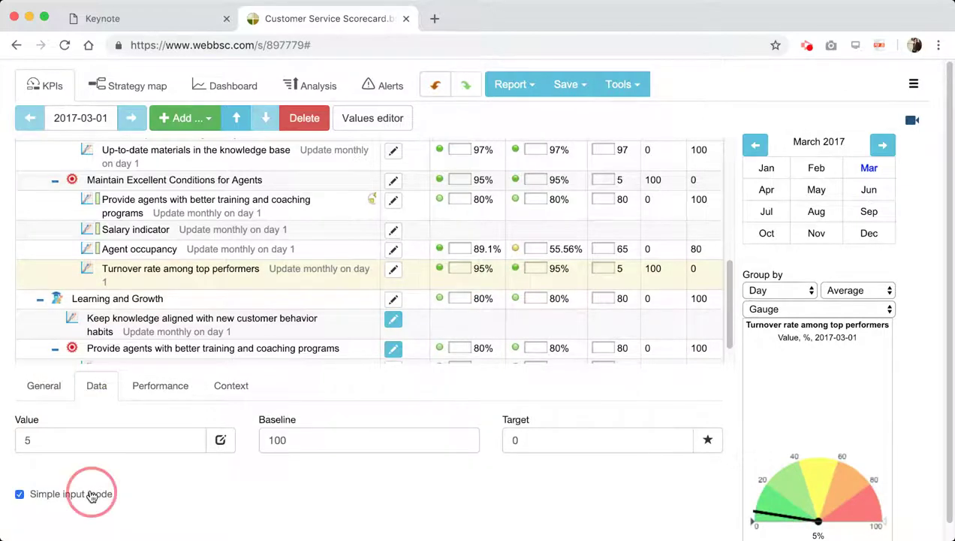
scroll(435, 462, down, 1)
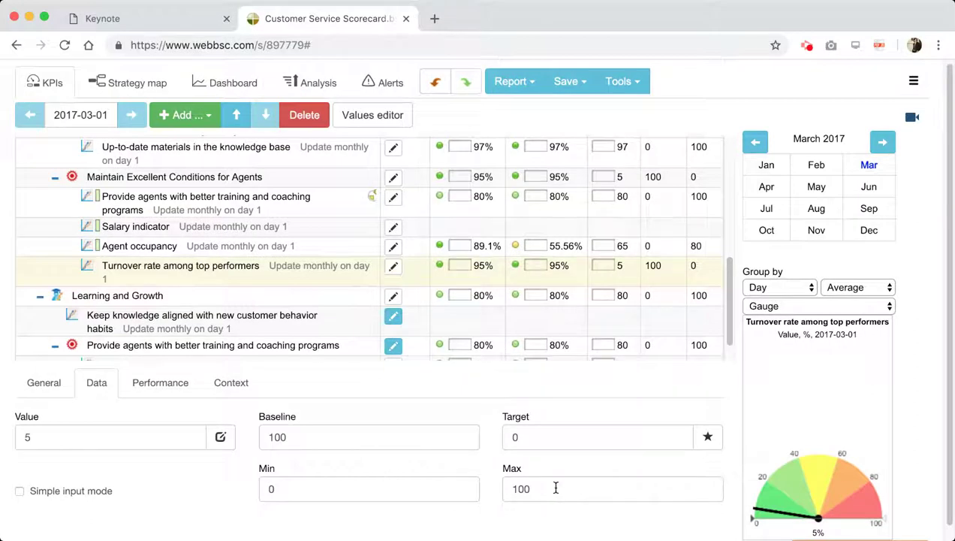
Set the maximum of the "Turnover rate among top performers" indicator to 20.
drag(526, 488, 504, 488)
text(20)
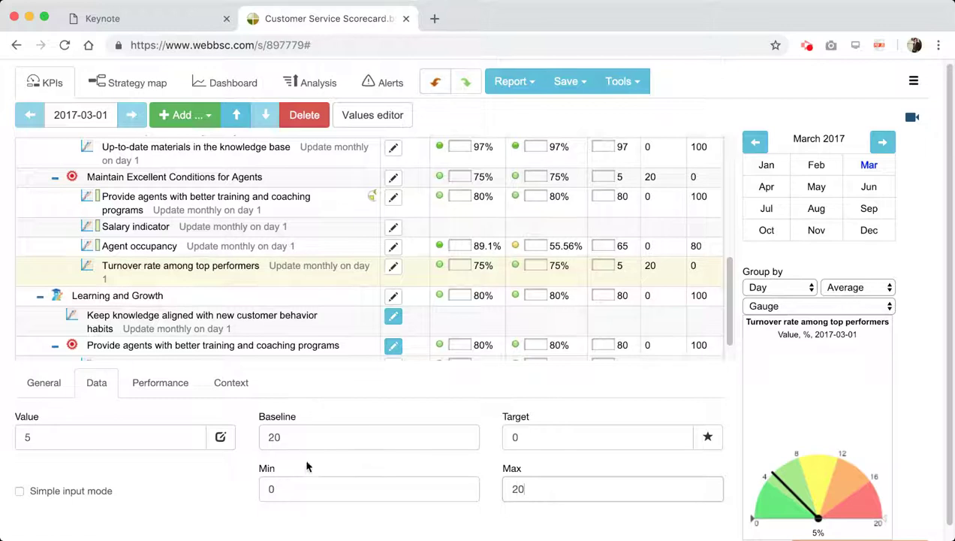
click(379, 489)
click(327, 487)
Try a baseline of 4 for the "Turnover rate among top performers" indicator.
click(348, 440)
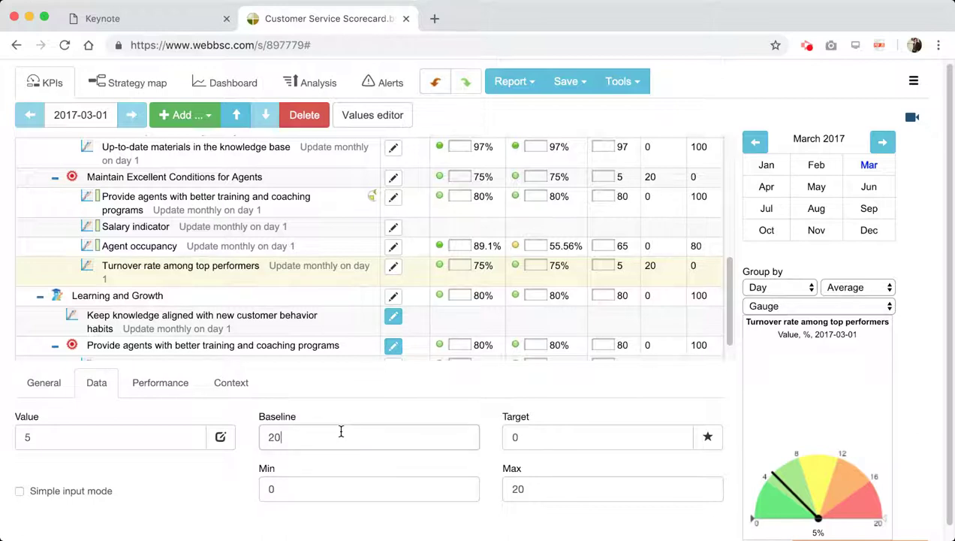
double_click(274, 436)
text(4)
click(513, 437)
click(305, 436)
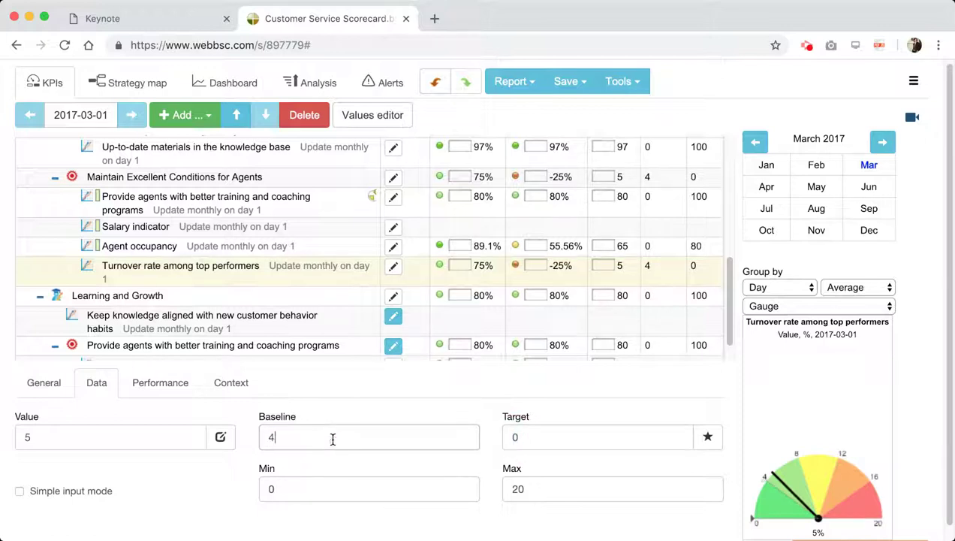
Set the baseline of the "Turnover rate among top performers" indicator to 7 and its target to 4.5.
double_click(269, 435)
text(7)
click(487, 437)
double_click(531, 443)
text(4.5)
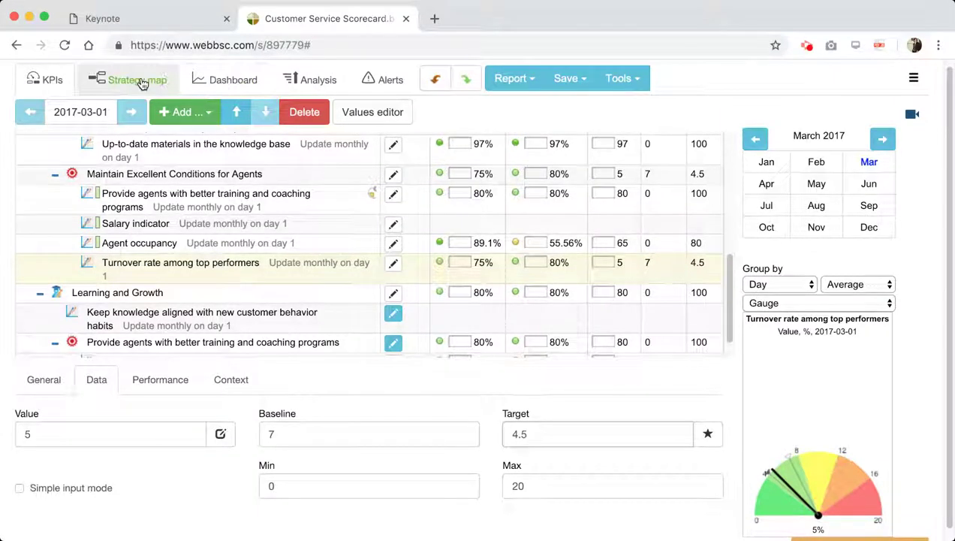
Open the strategy map and examine the indicators of the goals in the Customer and Internal Business Processes perspectives.
click(132, 82)
click(864, 406)
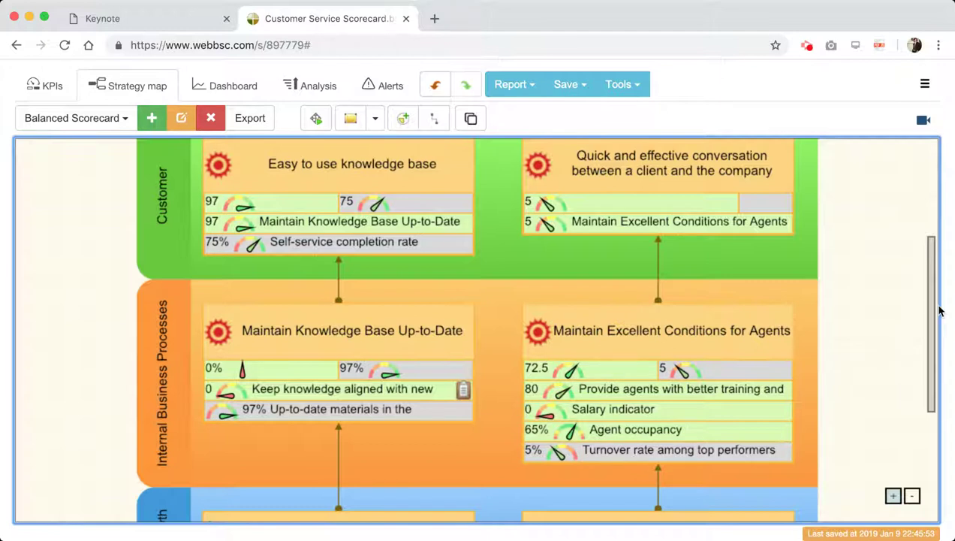
drag(938, 310, 946, 257)
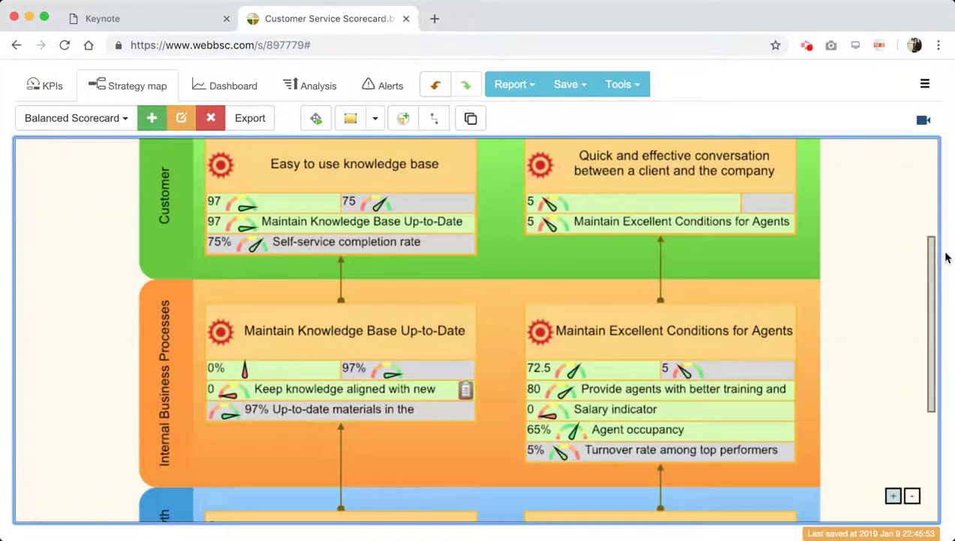
Add a lagging indicator named "Agent satisfaction" to the "Maintain Excellent Conditions for Agents" goal on the strategy map.
drag(932, 327, 911, 484)
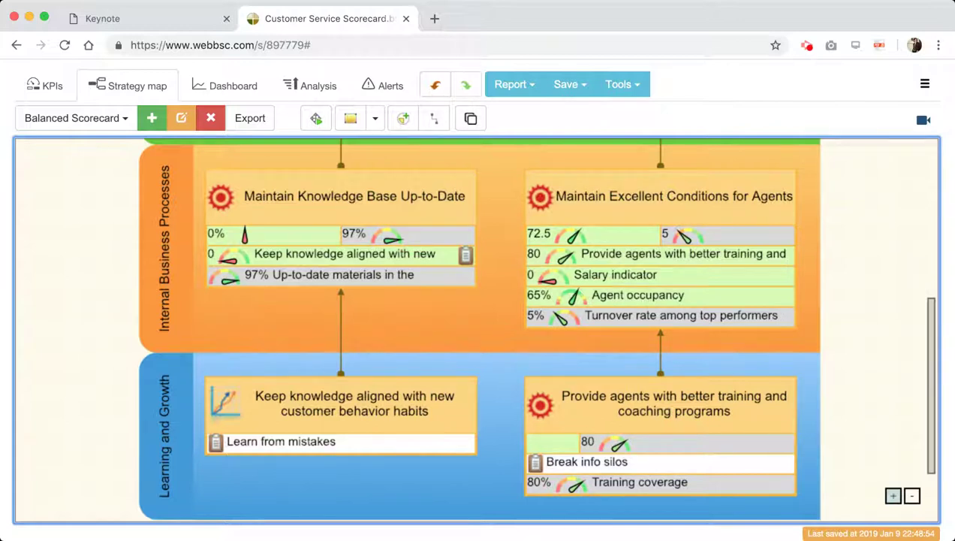
click(736, 210)
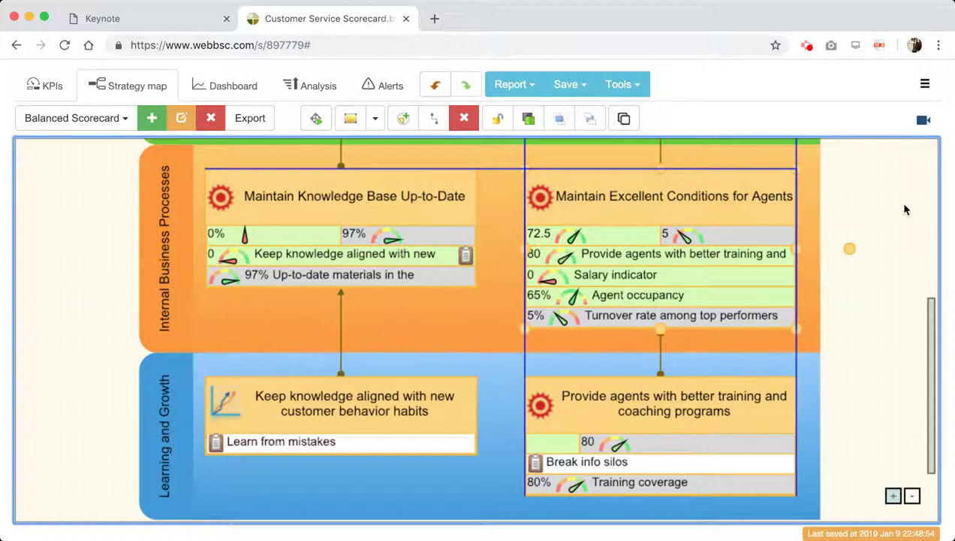
click(408, 121)
click(420, 146)
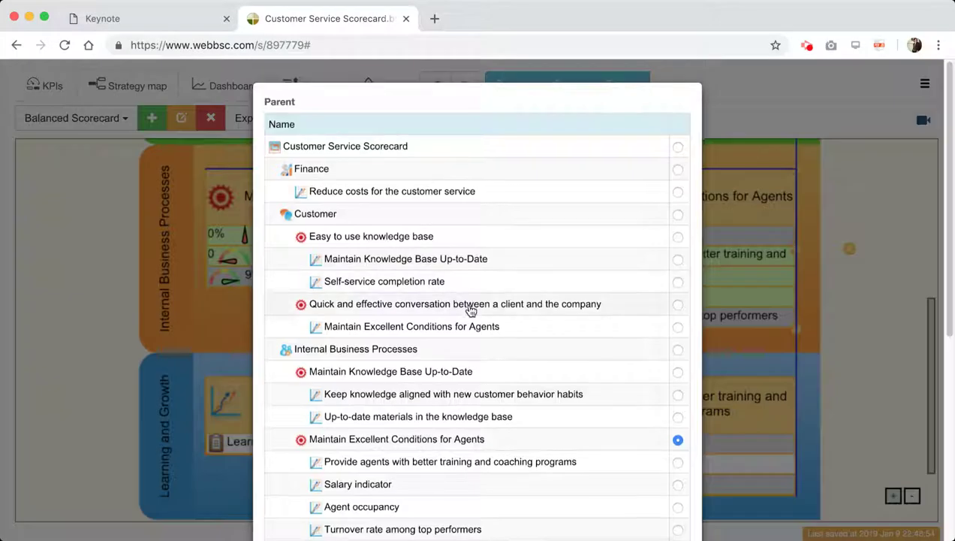
scroll(470, 310, down, 5)
drag(397, 330, 211, 330)
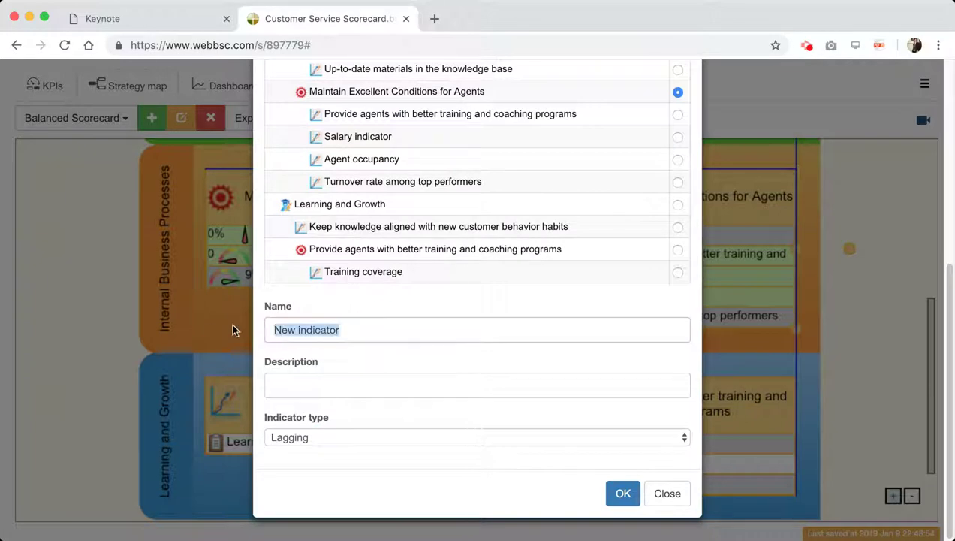
text(Agen)
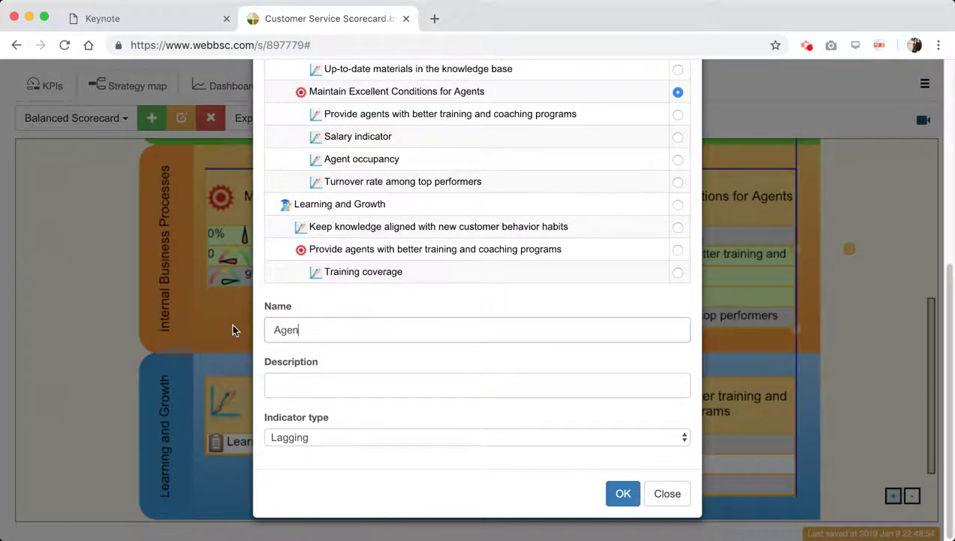
text(t satisfaction)
click(354, 385)
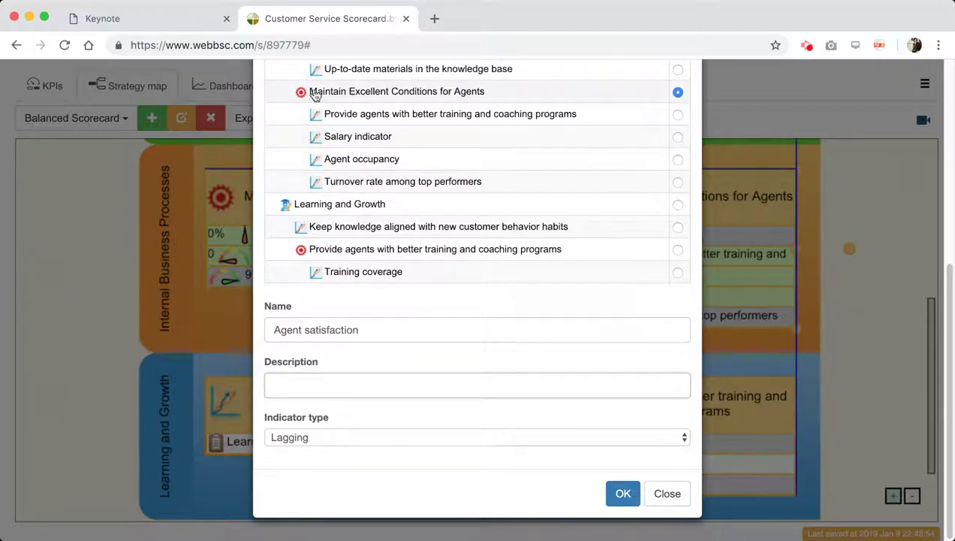
click(613, 499)
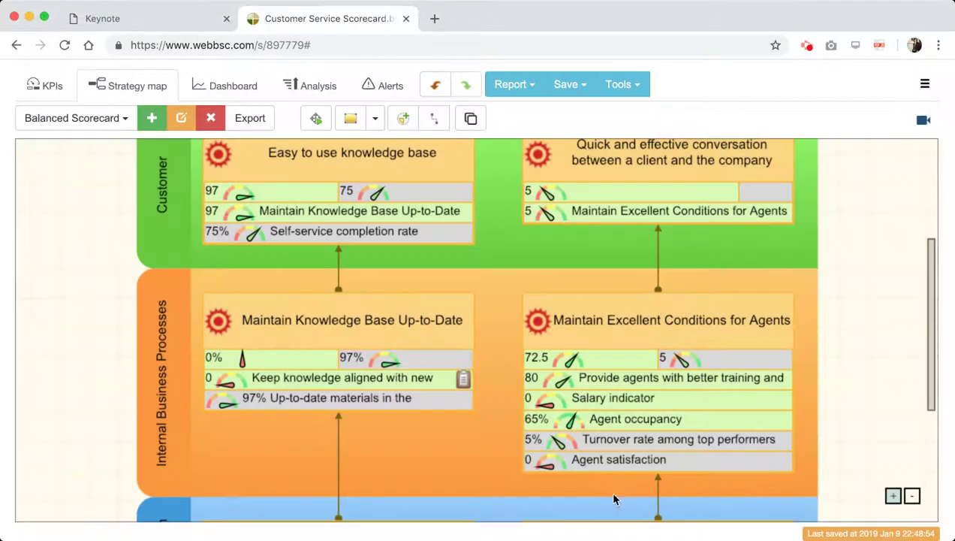
Set the measure of the Agent satisfaction indicator to %.
click(54, 91)
scroll(301, 315, down, 4)
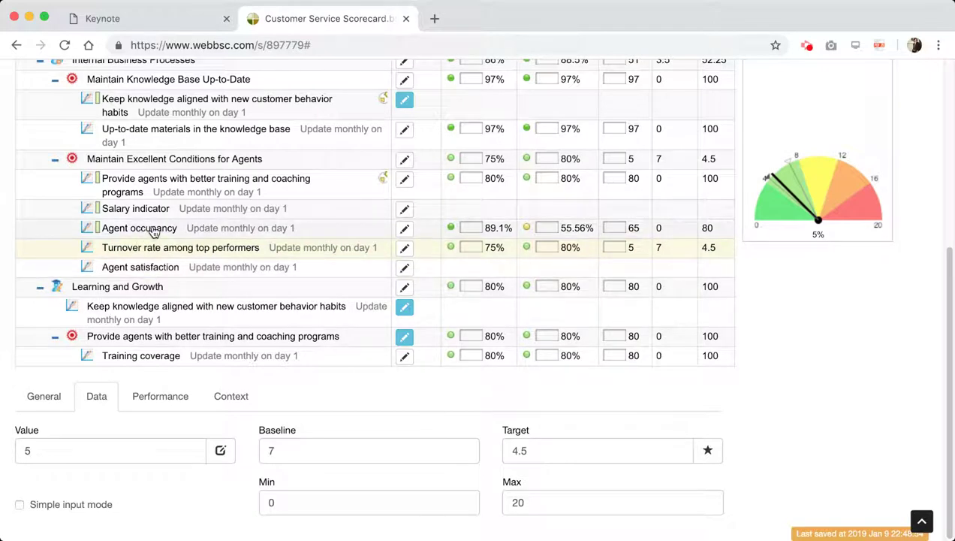
click(154, 267)
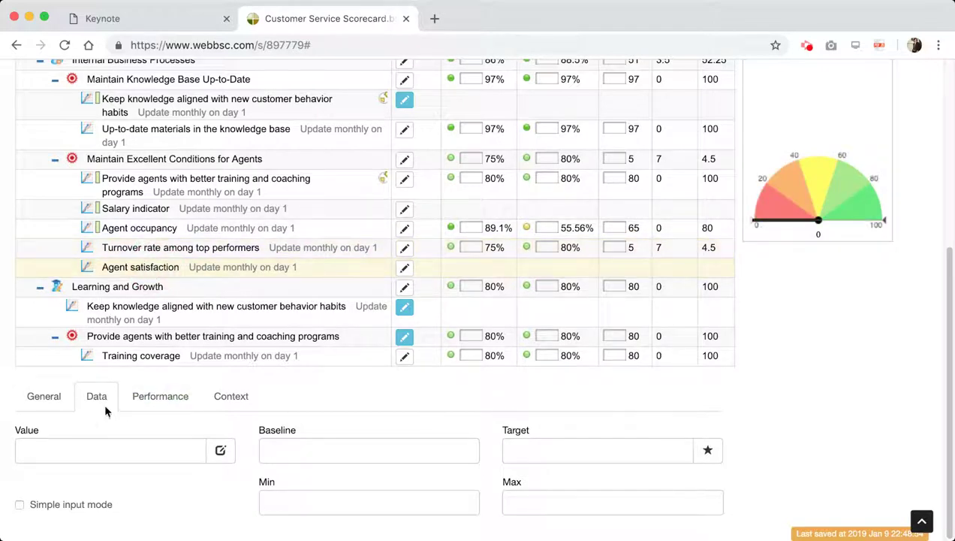
click(64, 395)
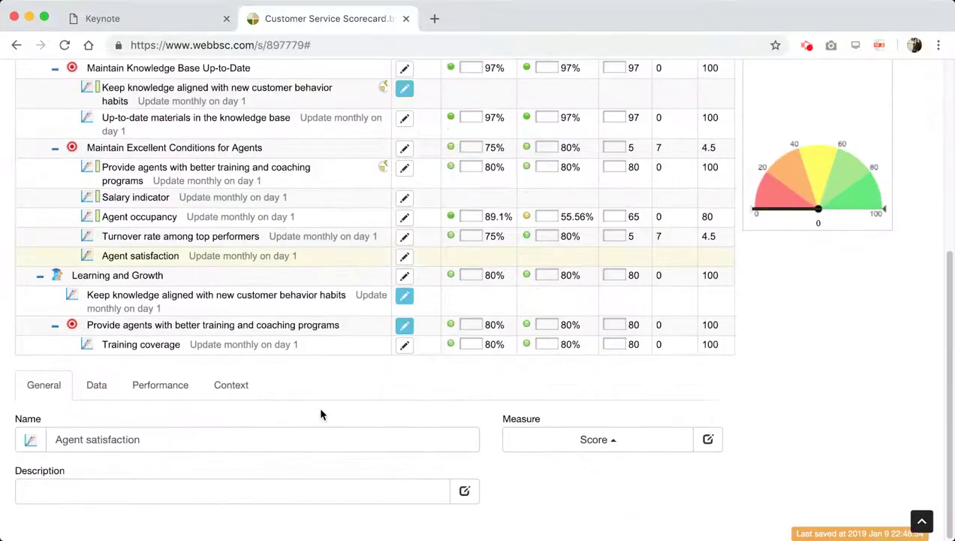
click(594, 447)
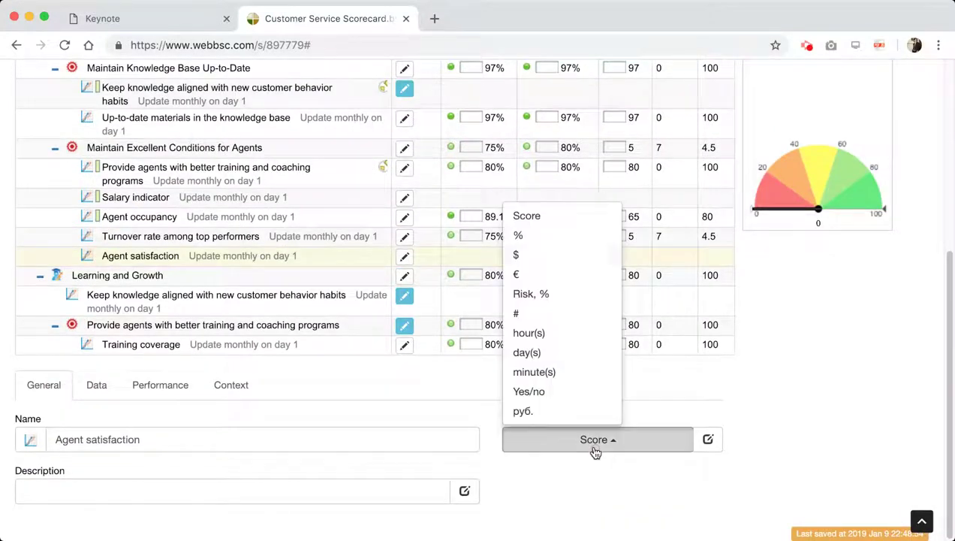
click(534, 237)
Enter 95 as the Agent satisfaction value, enable simple input mode, and check the agents' conditions goal on the strategy map.
click(96, 386)
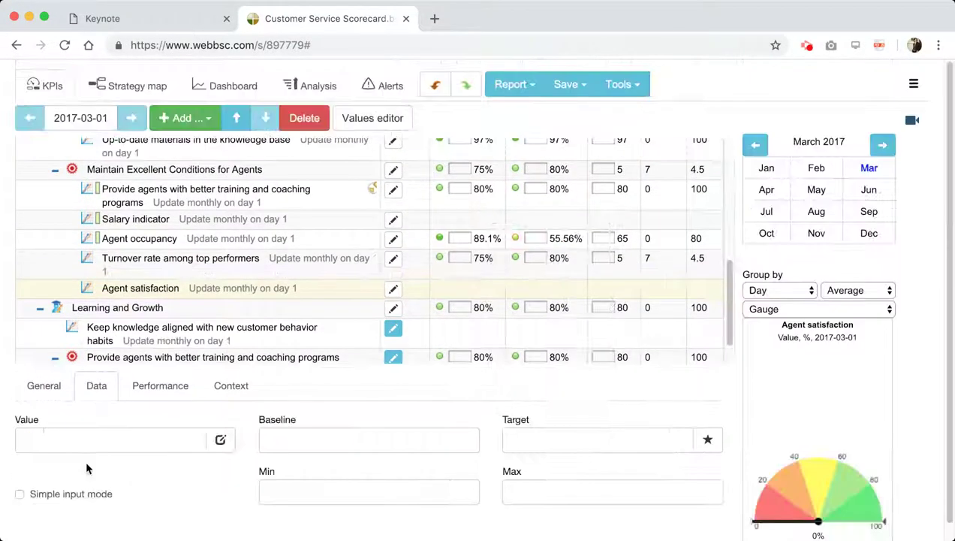
click(86, 443)
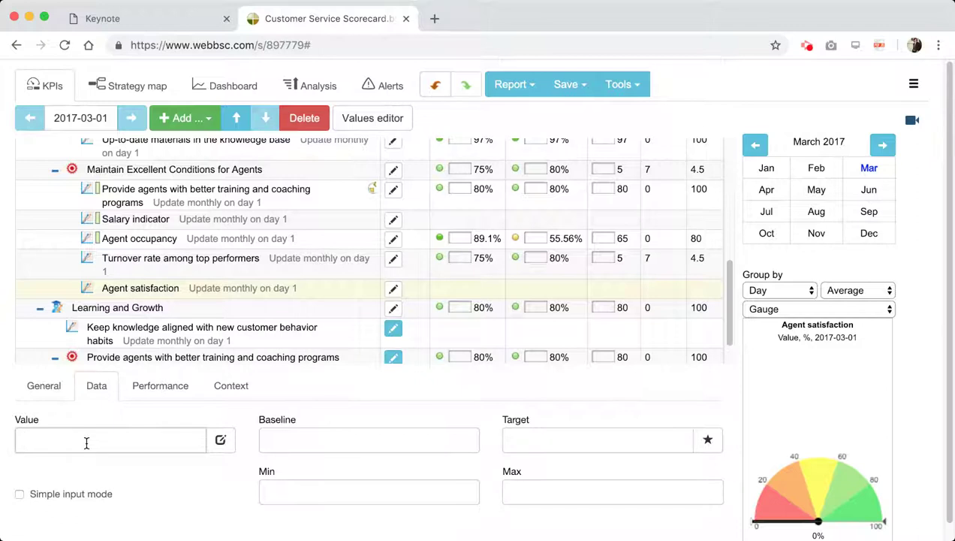
text(95)
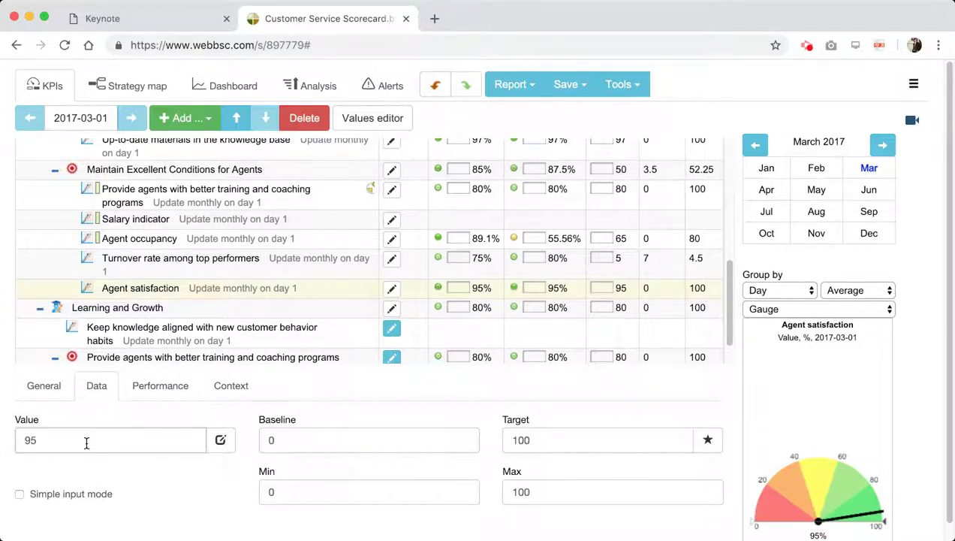
click(84, 495)
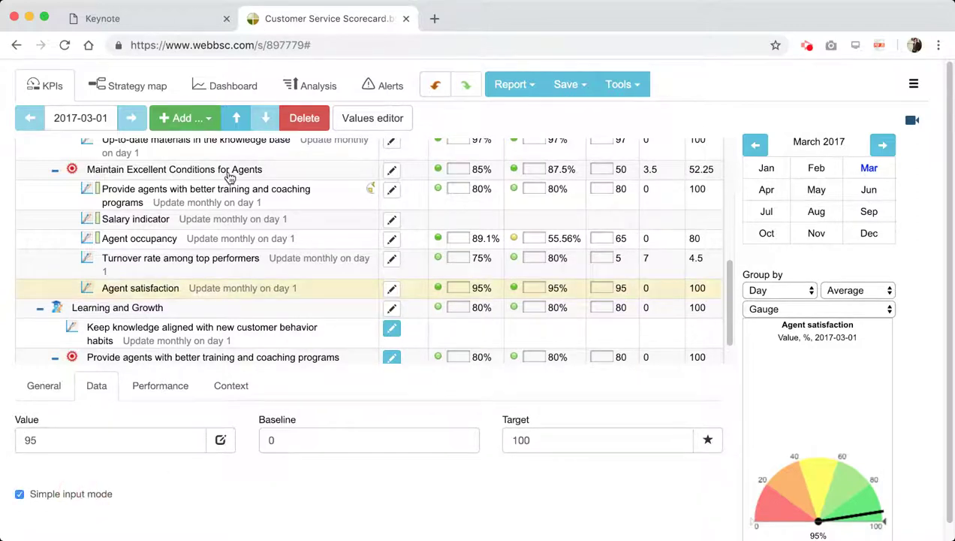
click(149, 92)
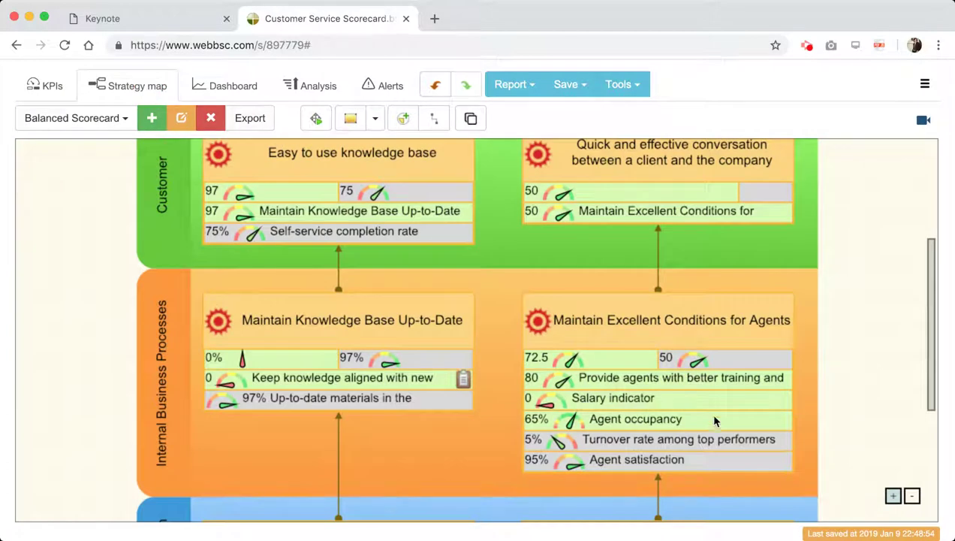
click(629, 367)
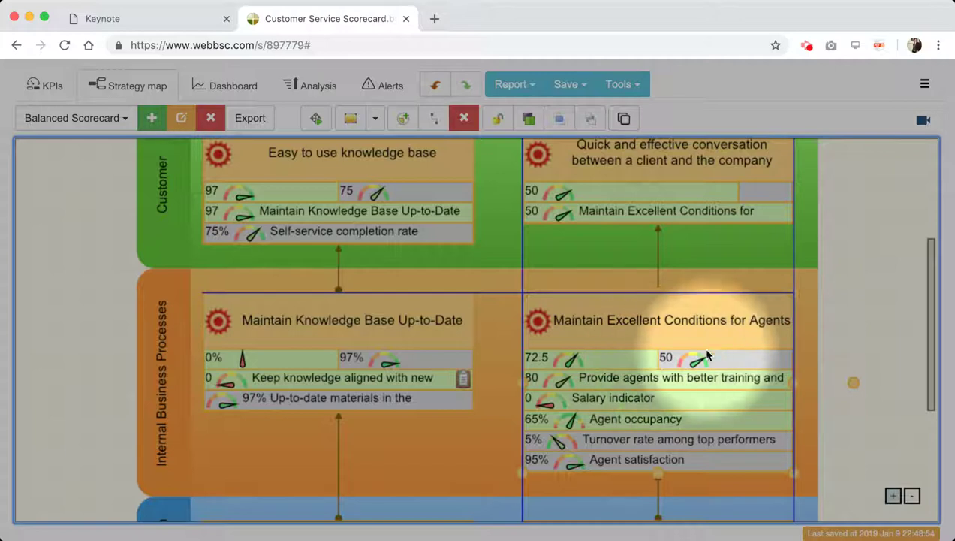
Set the value of "Turnover rate among top performers" to 4.2 and check its goal on the strategy map.
click(45, 85)
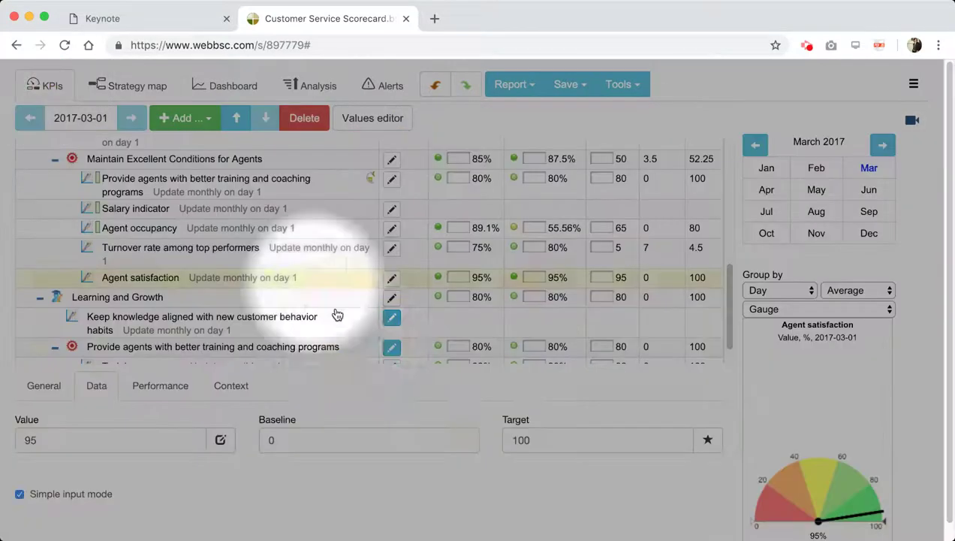
scroll(197, 328, down, 1)
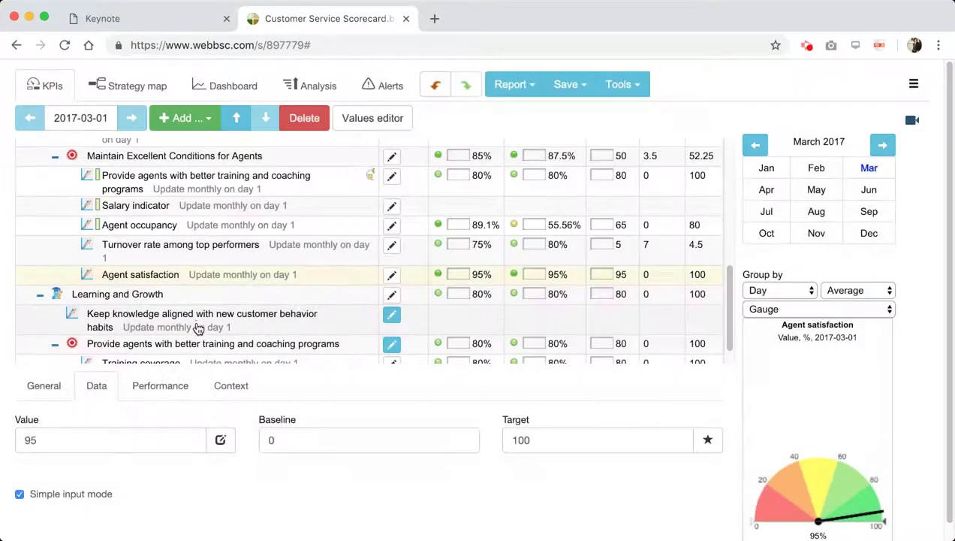
click(175, 251)
click(119, 436)
drag(119, 436, 10, 430)
text(4.2)
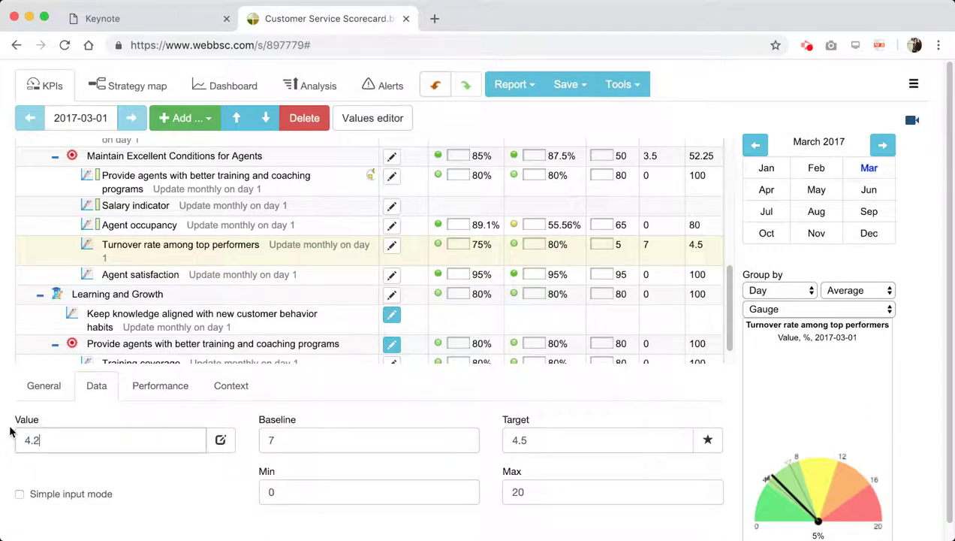
click(118, 88)
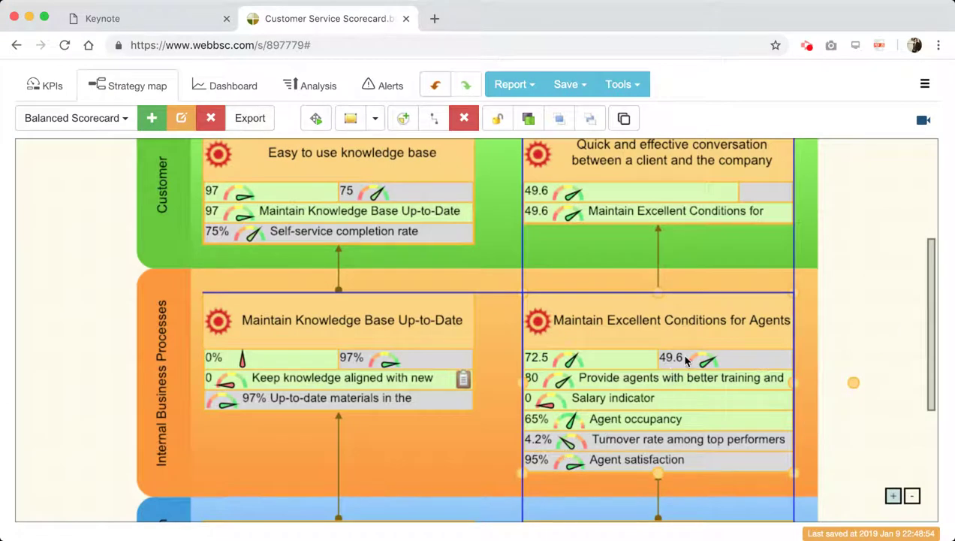
Change the value calculation of the "Maintain Excellent Conditions for Agents" goal to Performance.
click(49, 85)
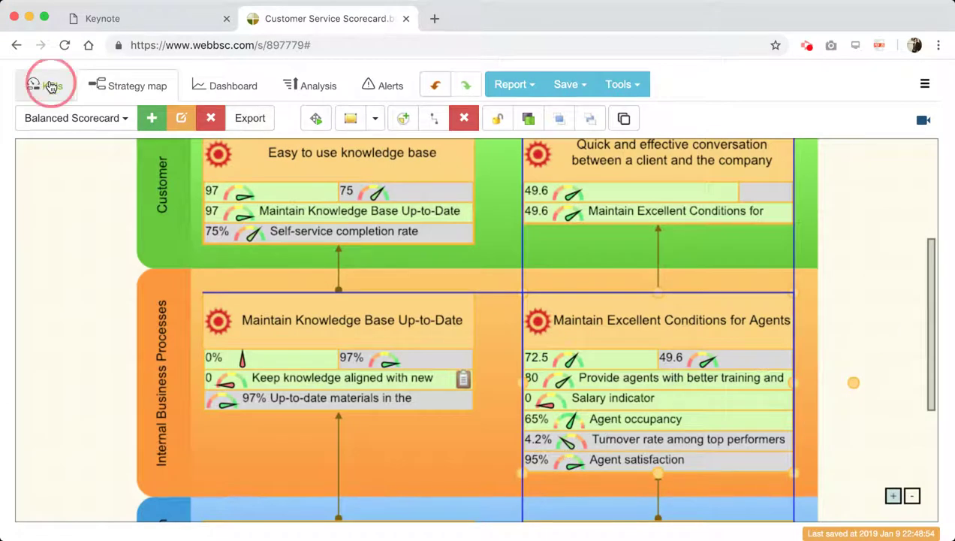
scroll(245, 285, up, 3)
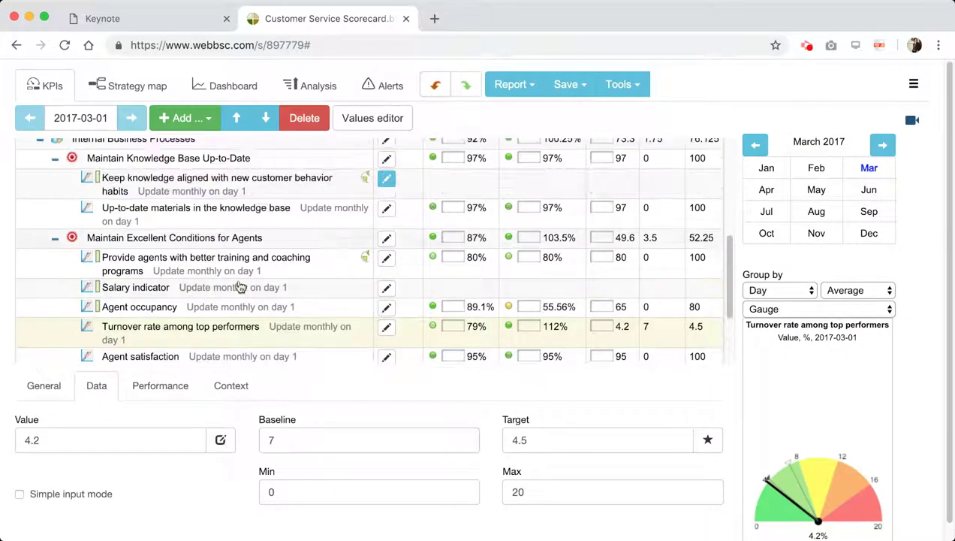
click(205, 244)
click(98, 85)
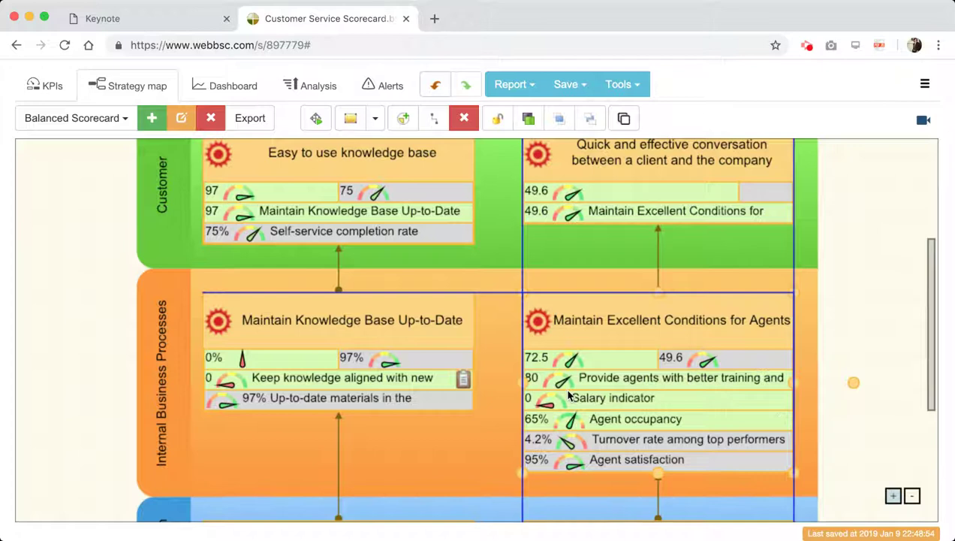
click(54, 89)
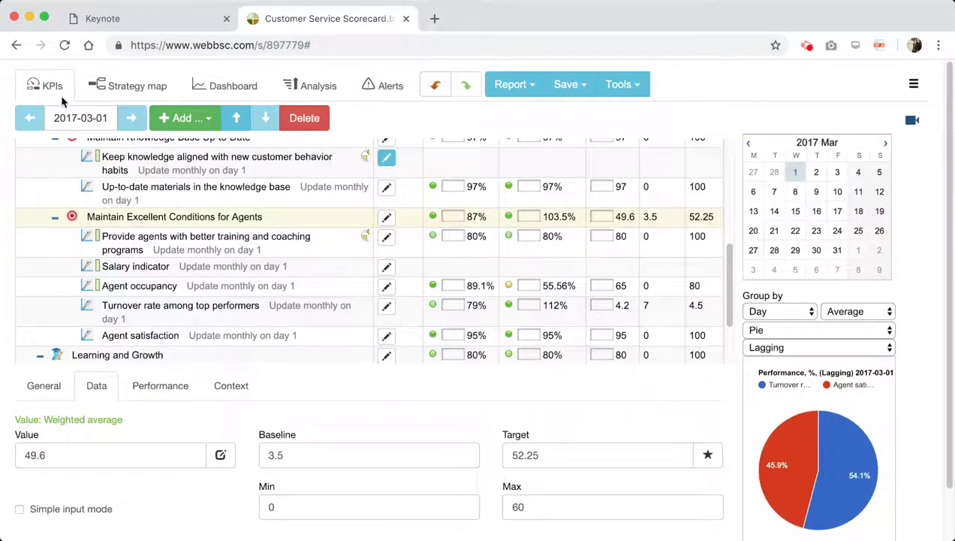
click(63, 423)
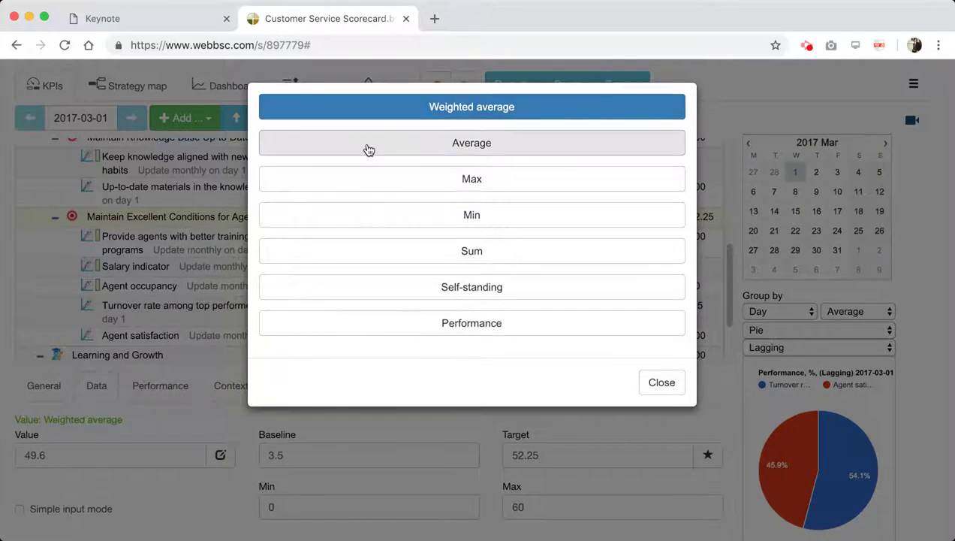
click(491, 325)
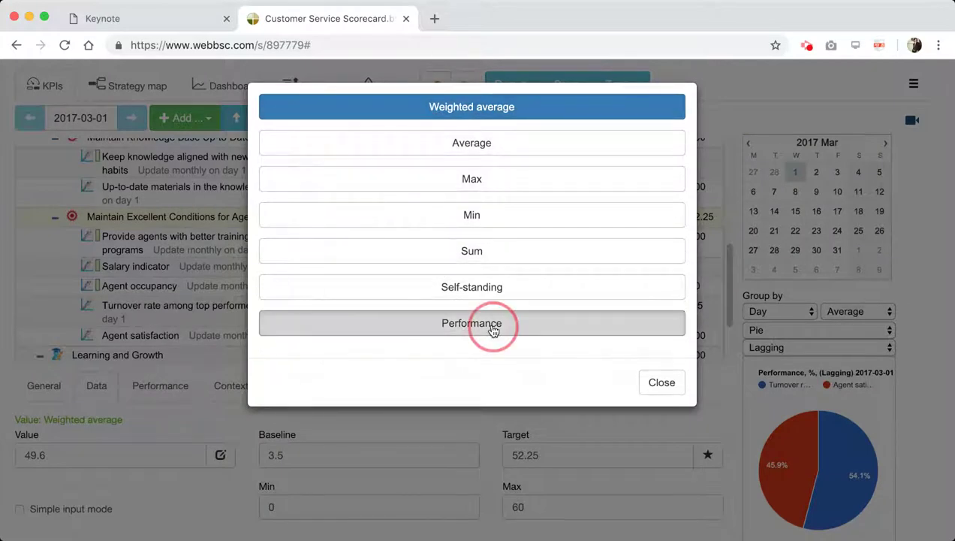
Review the performance calculation methods available for the "Maintain Excellent Conditions for Agents" goal without changing the method.
click(160, 385)
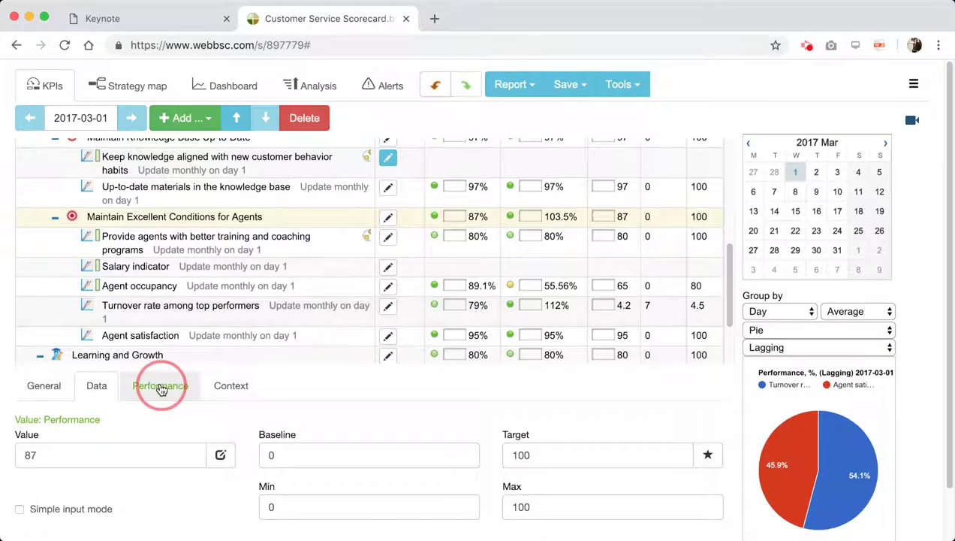
click(131, 420)
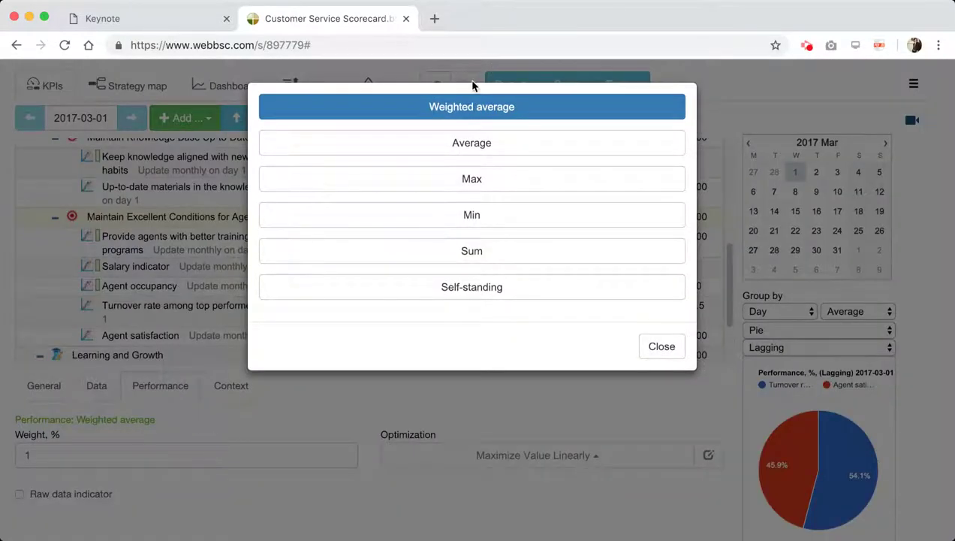
click(652, 355)
Compare the weight and optimization settings of "Turnover rate among top performers" and "Agent satisfaction".
click(162, 306)
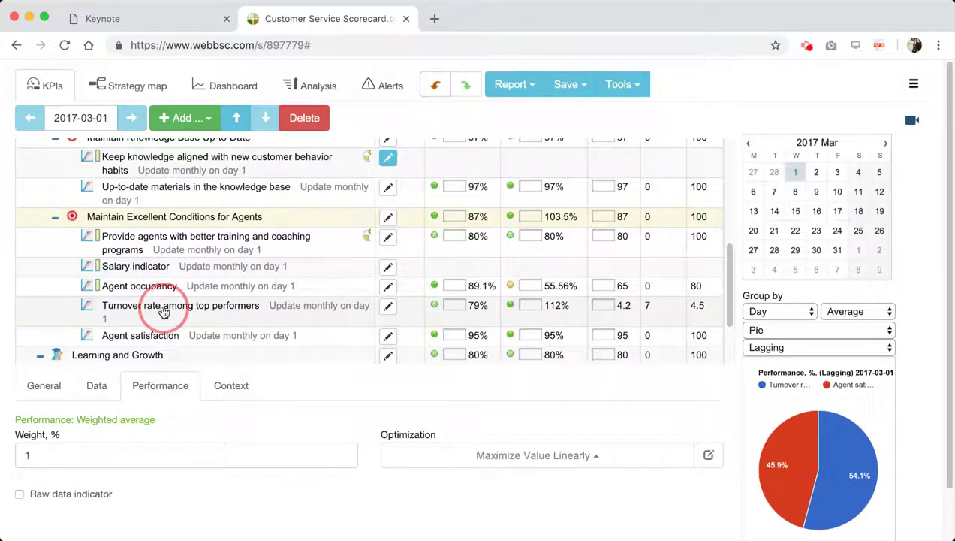
click(165, 334)
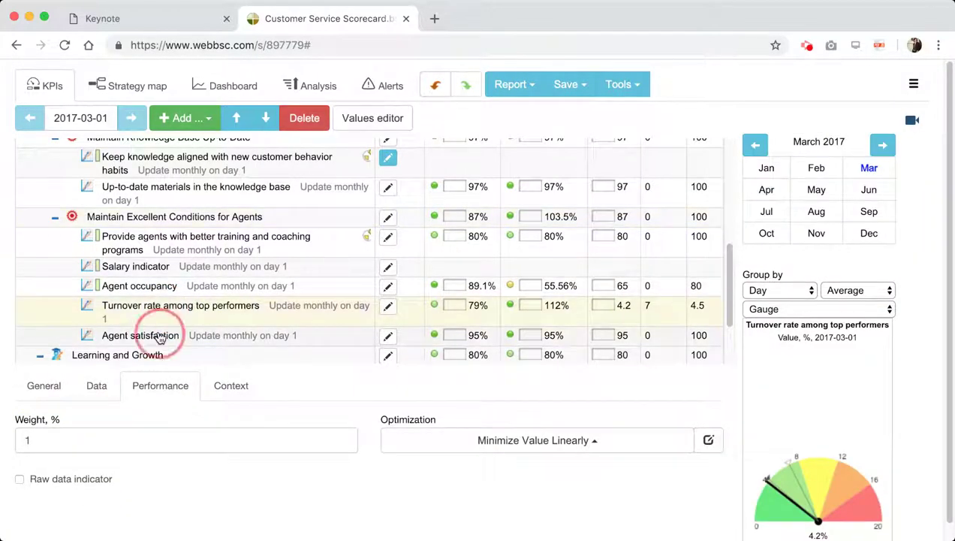
click(158, 310)
click(150, 335)
click(156, 308)
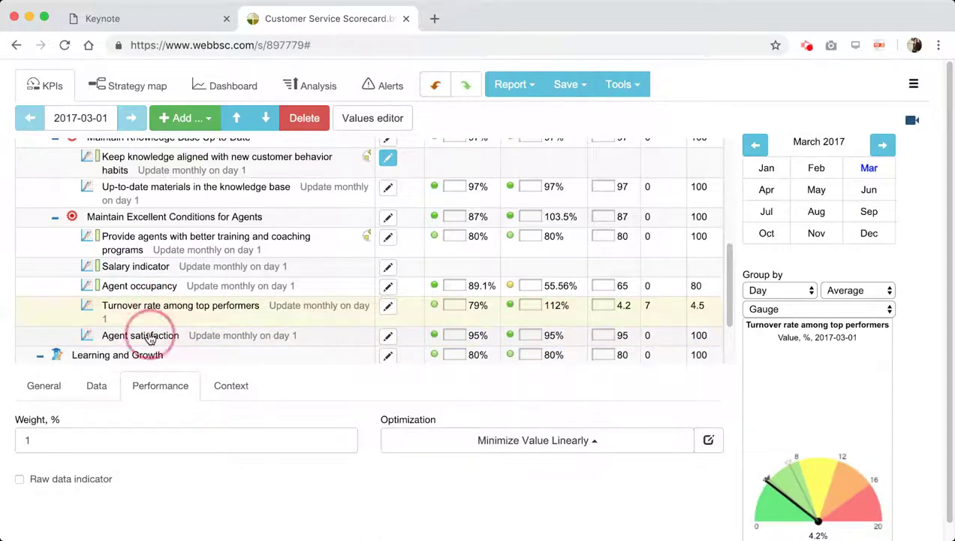
click(151, 336)
Increase the performance weight of "Turnover rate among top performers", and select the Agent satisfaction indicator.
click(156, 314)
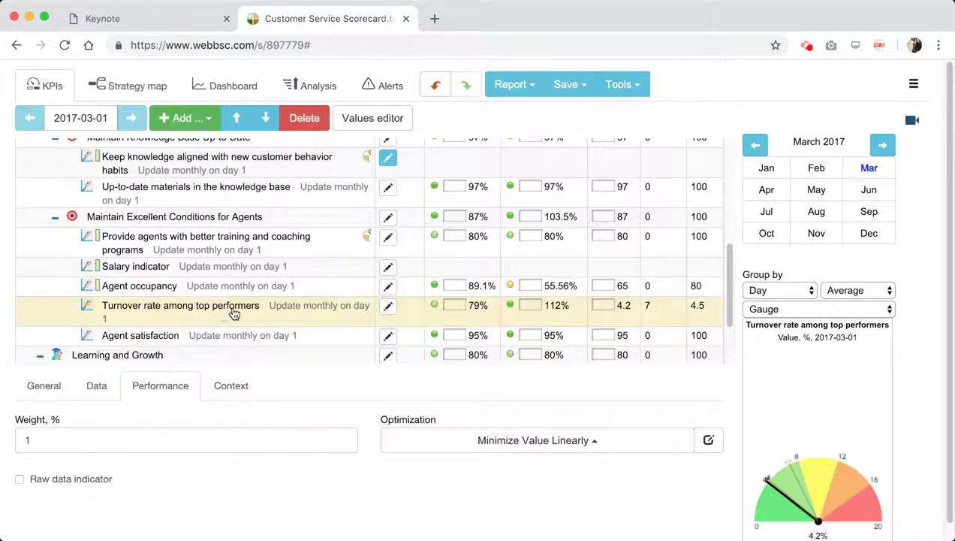
drag(114, 434, 2, 426)
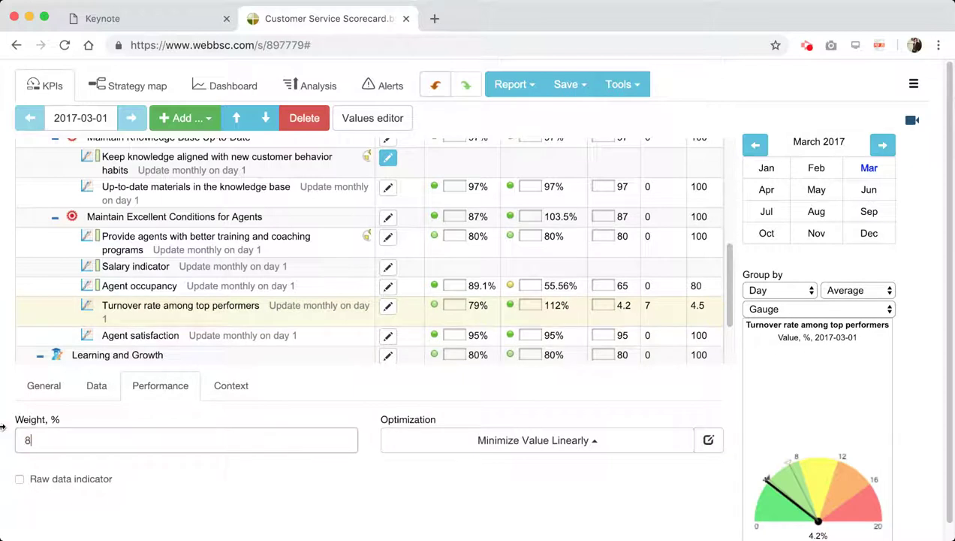
click(147, 338)
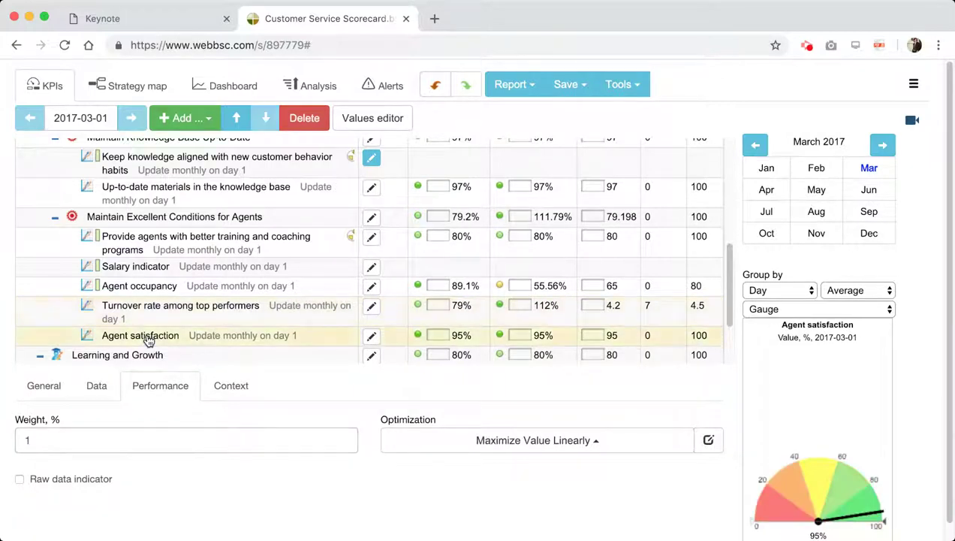
Set the performance weight of Agent satisfaction to 20% and check the "Maintain Excellent Conditions for Agents" goal on the strategy map.
drag(95, 440, 7, 432)
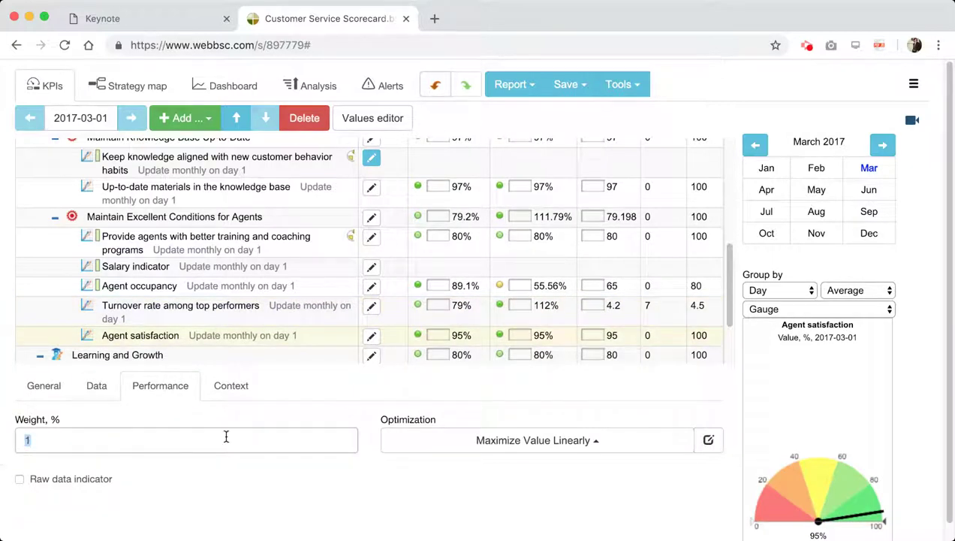
text(20)
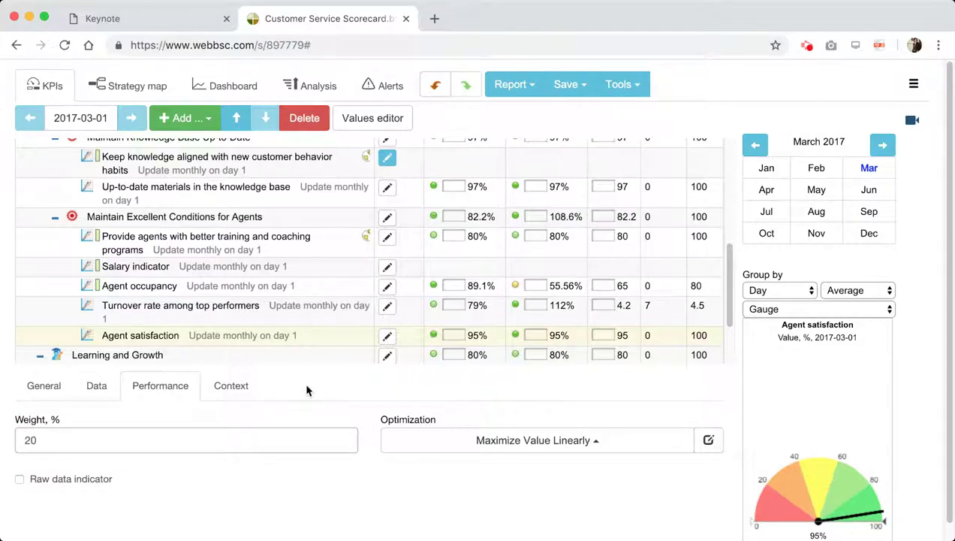
click(129, 85)
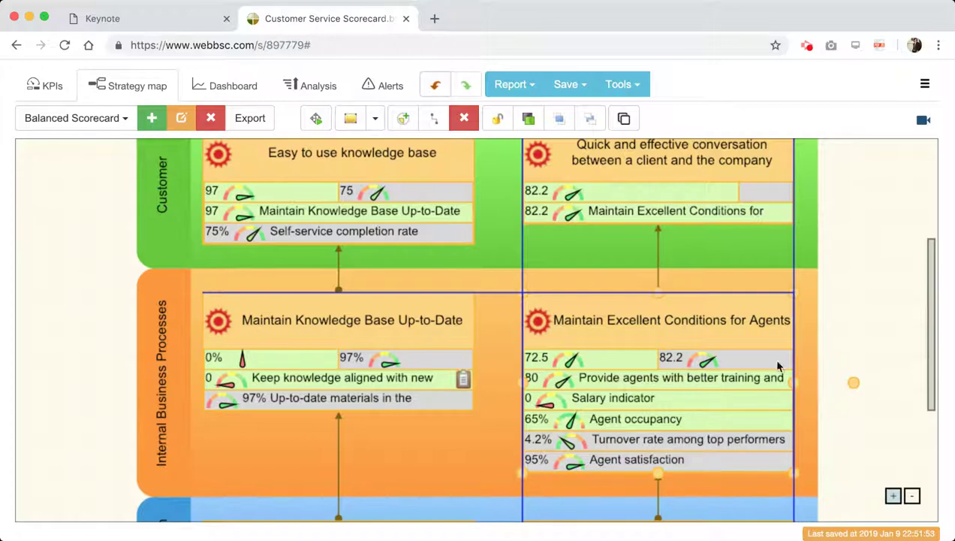
click(844, 357)
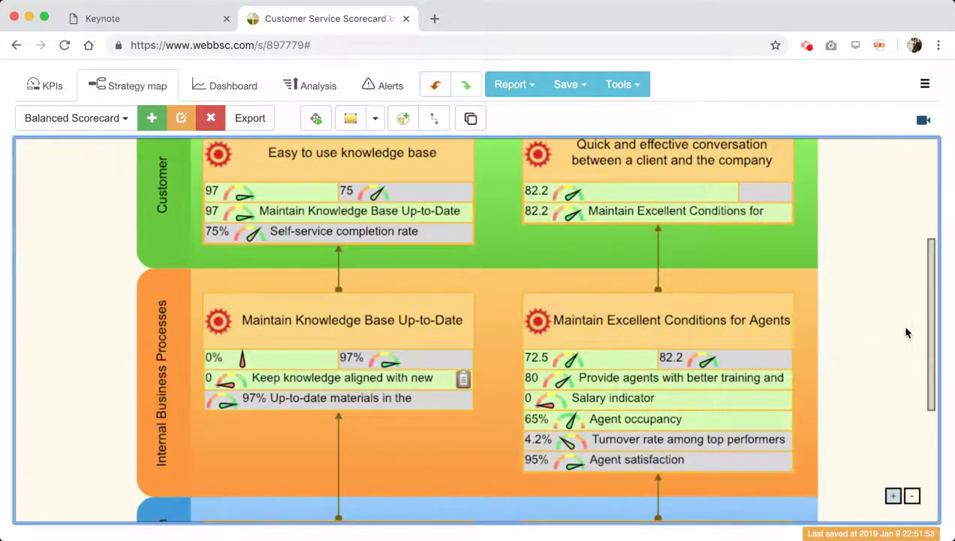
drag(932, 314, 933, 341)
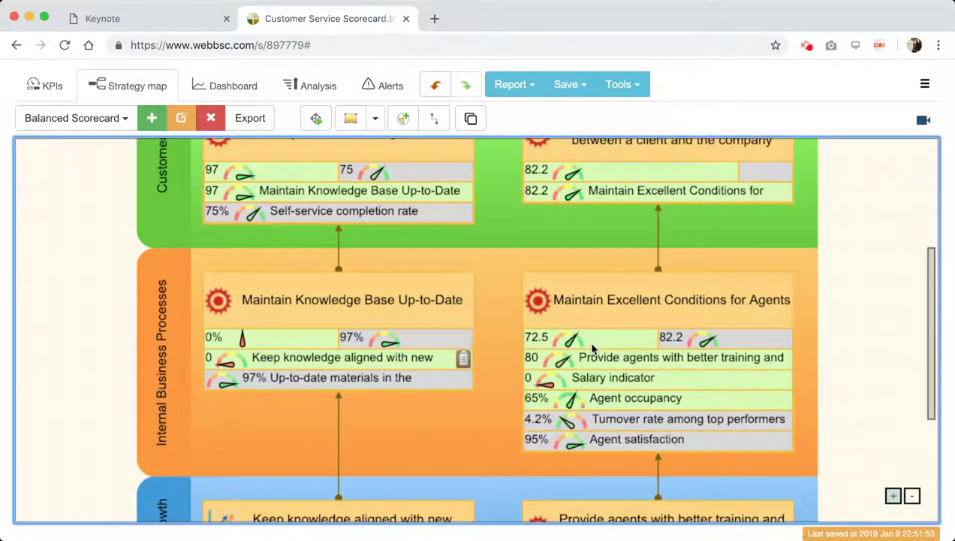
click(595, 301)
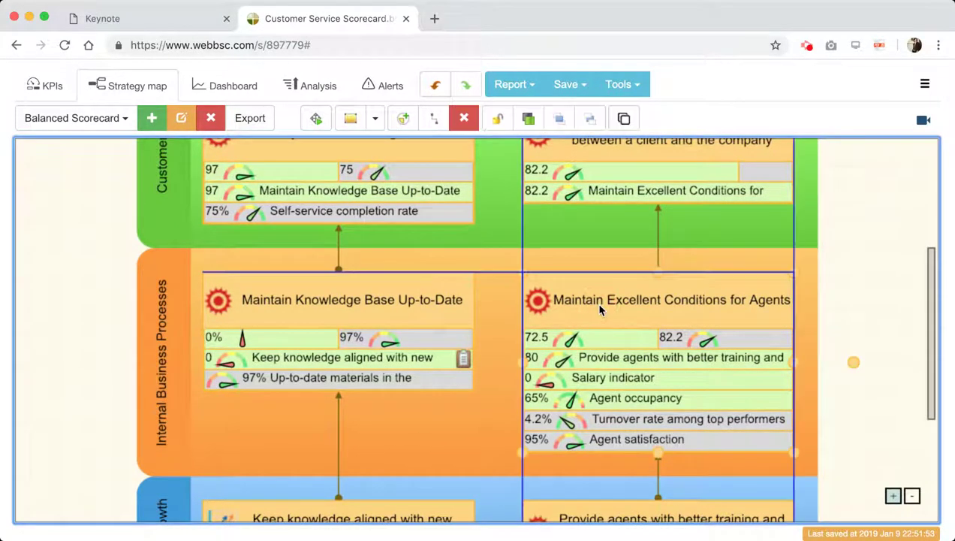
Review the value and performance calculation settings of the "Maintain Excellent Conditions for Agents" goal.
click(48, 86)
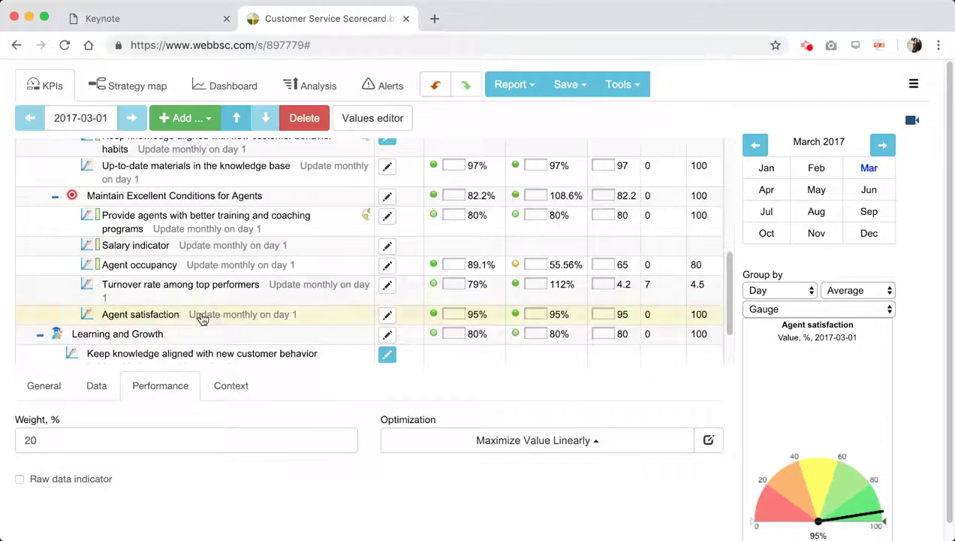
click(154, 195)
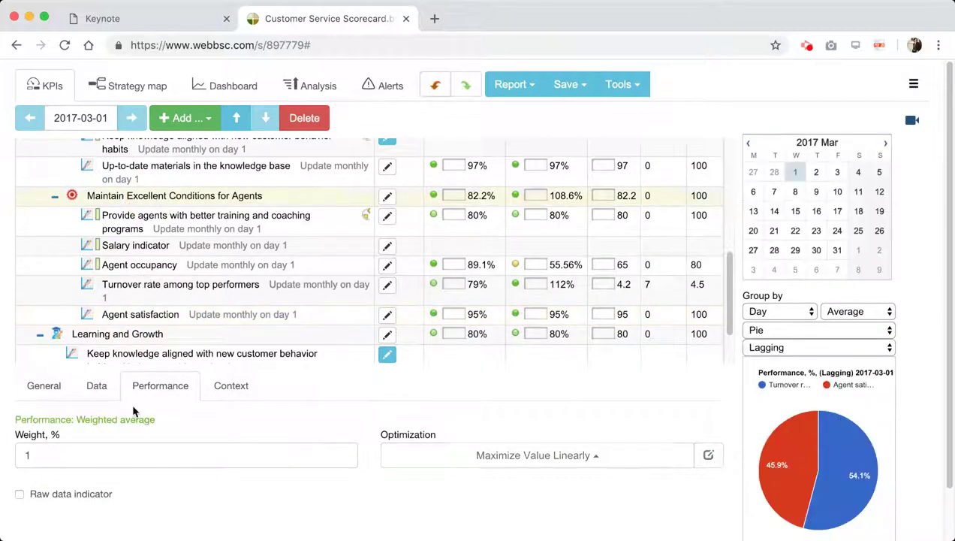
click(93, 389)
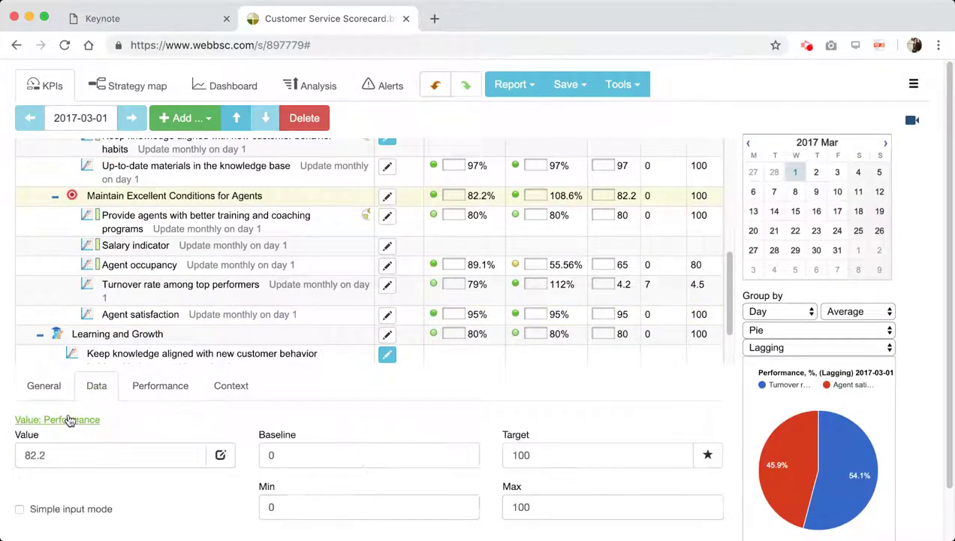
click(161, 390)
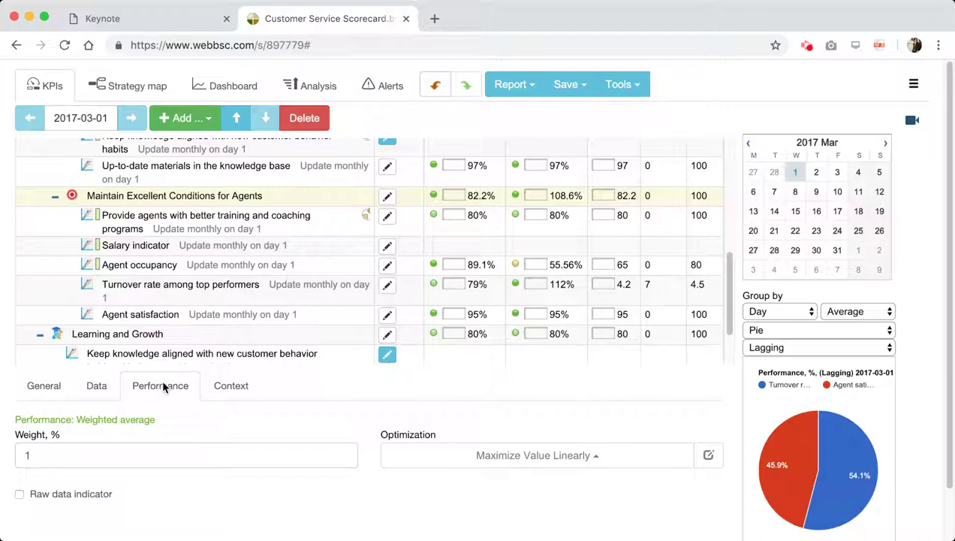
Add a lagging indicator named "Average speed of answer" to the "Quick and effective conversation between a client and the company" goal on the strategy map.
click(134, 86)
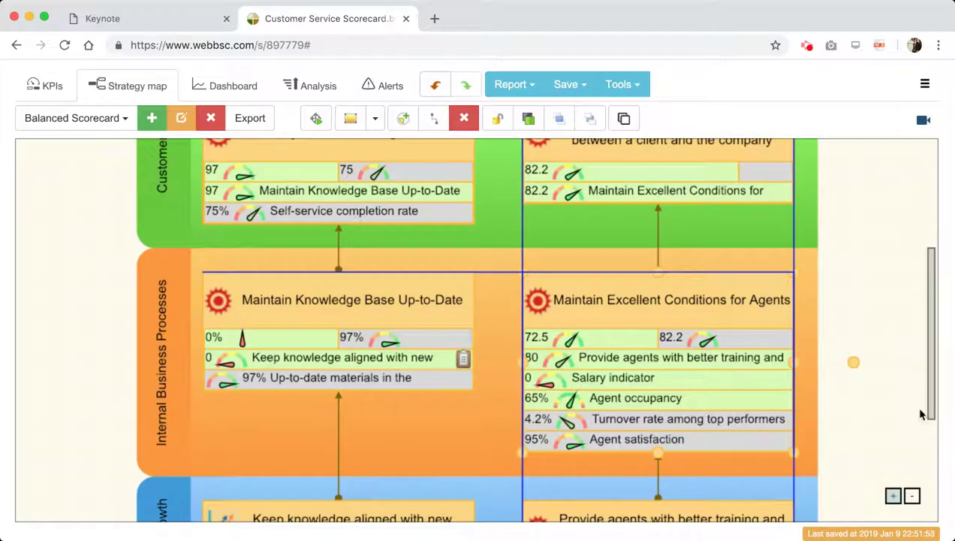
click(900, 331)
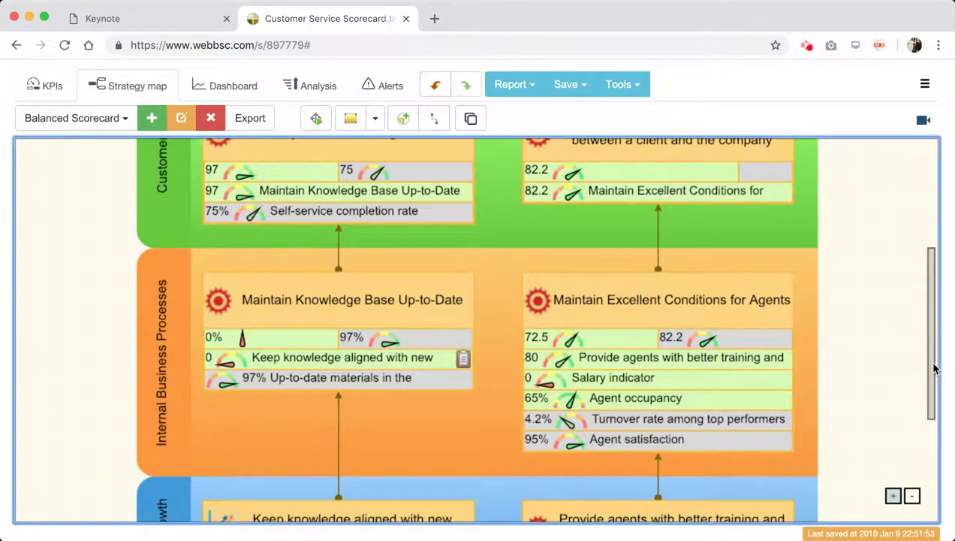
drag(932, 366, 933, 270)
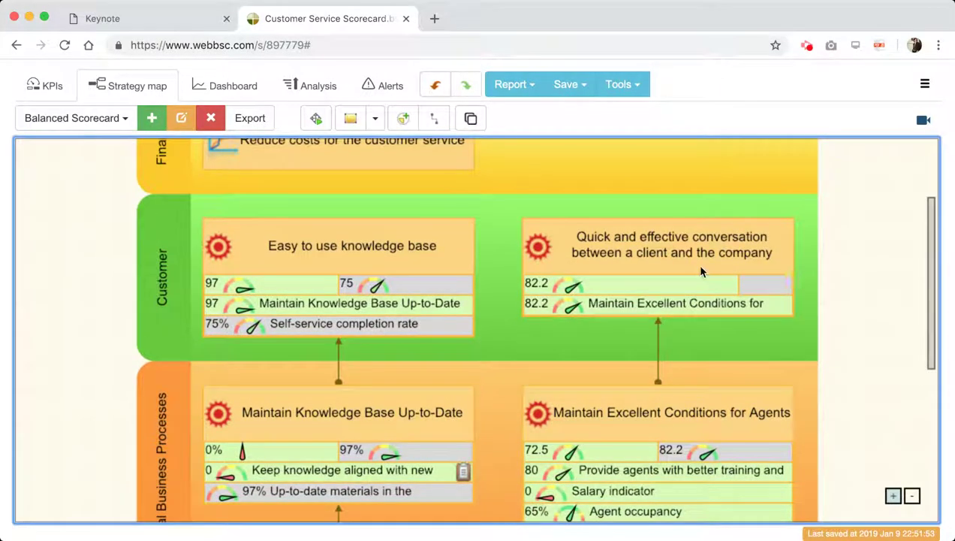
click(701, 269)
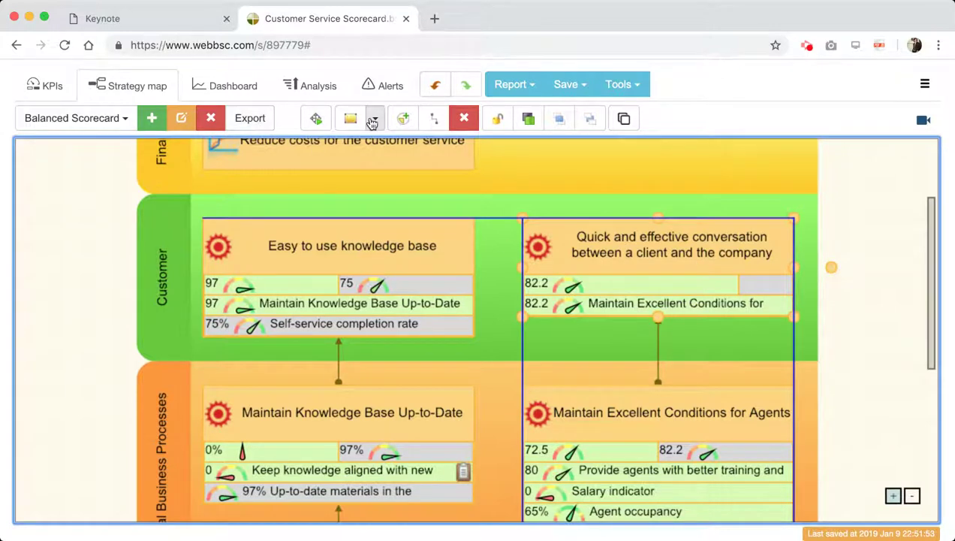
click(401, 120)
click(419, 145)
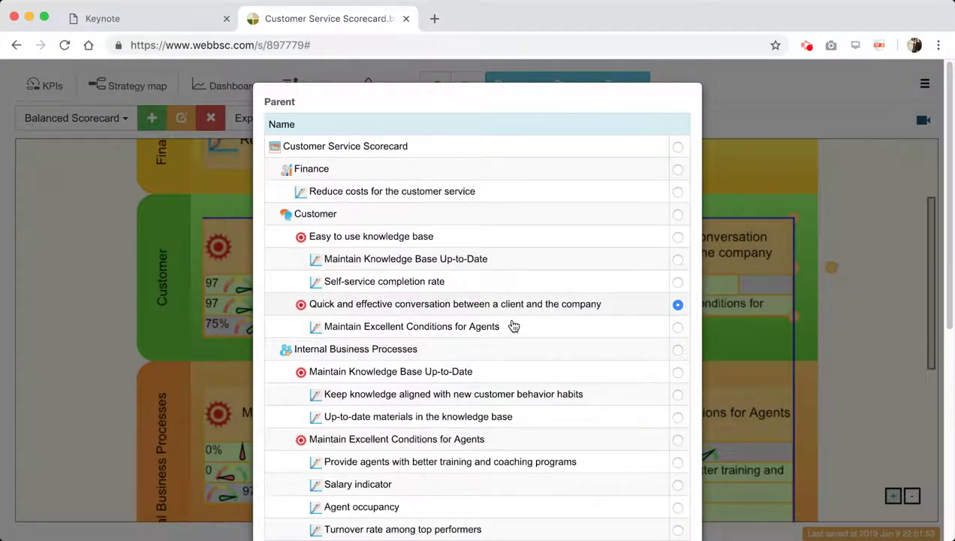
scroll(524, 383, down, 1)
scroll(524, 383, down, 10)
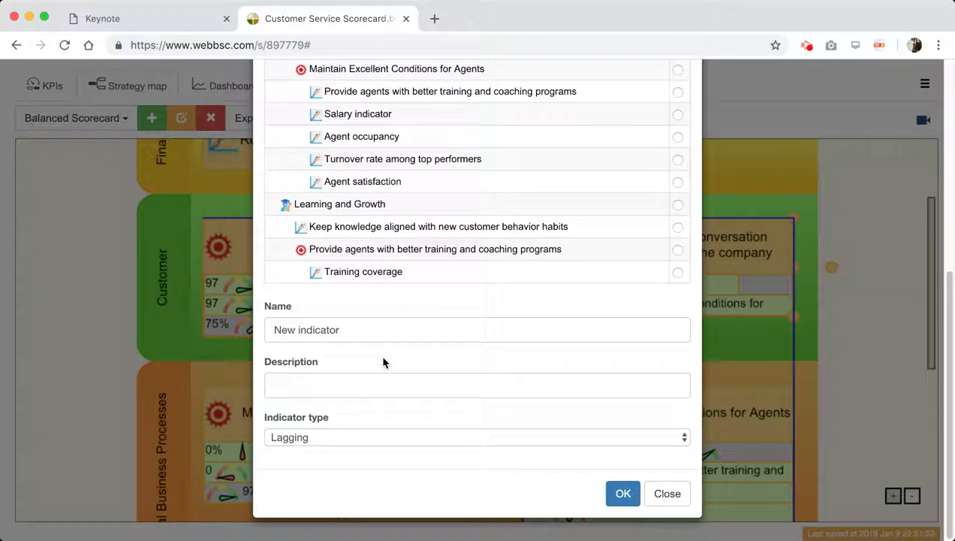
drag(382, 335, 239, 333)
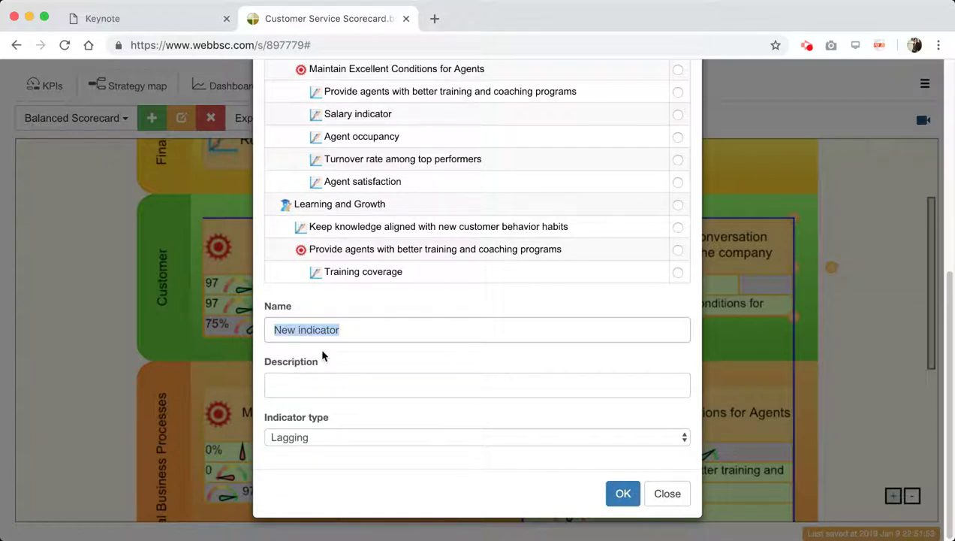
text(Average)
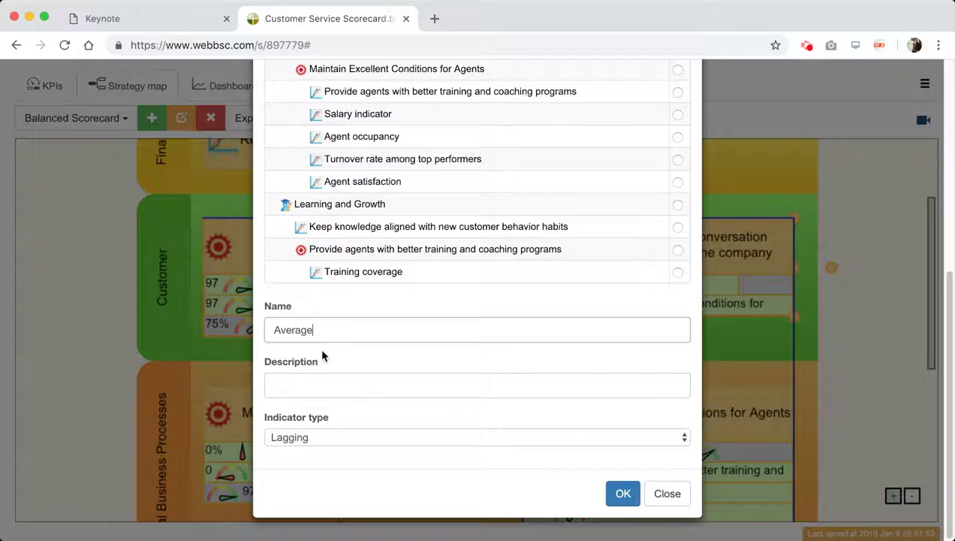
text( speed of answer)
click(622, 493)
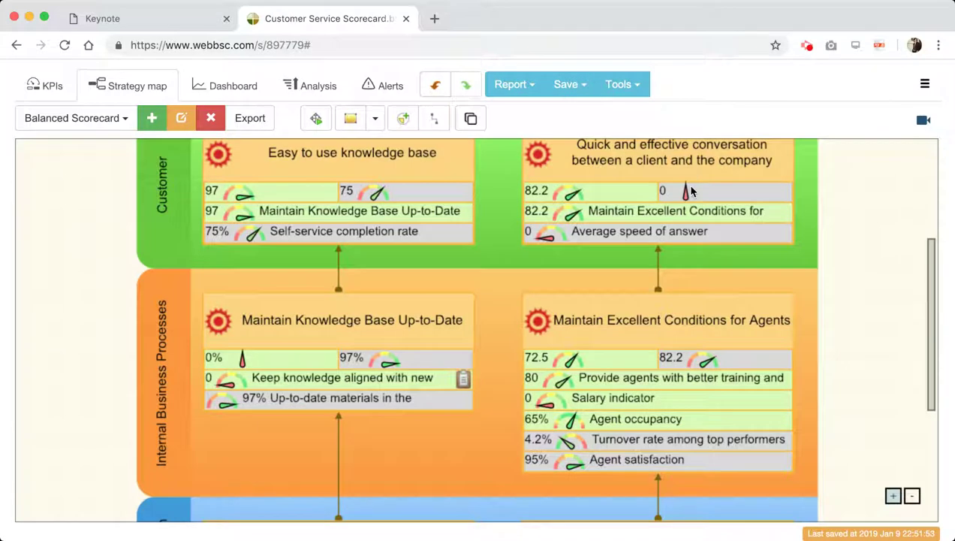
Add a leading indicator named "First contact resolution rate" to the "Quick and effective conversation between a client and the company" goal.
click(683, 174)
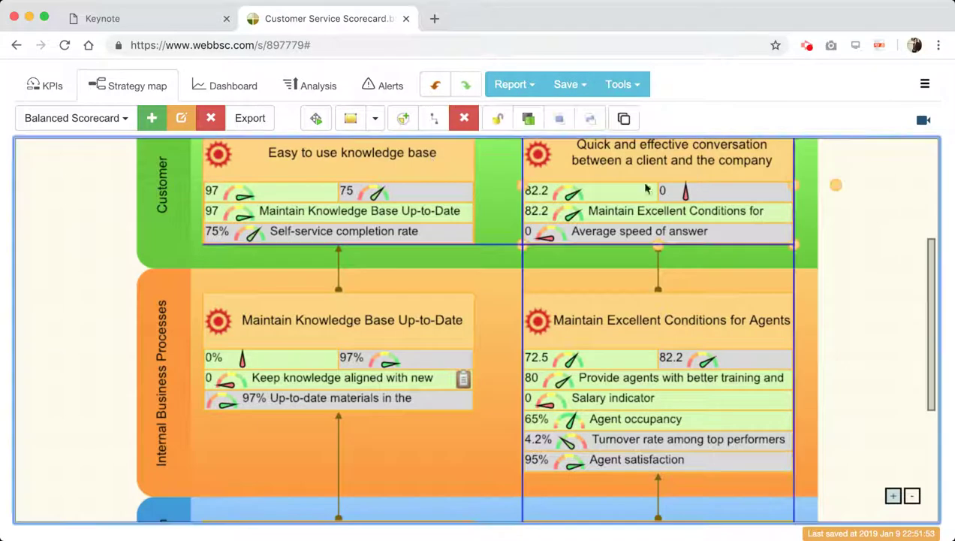
click(403, 118)
click(409, 148)
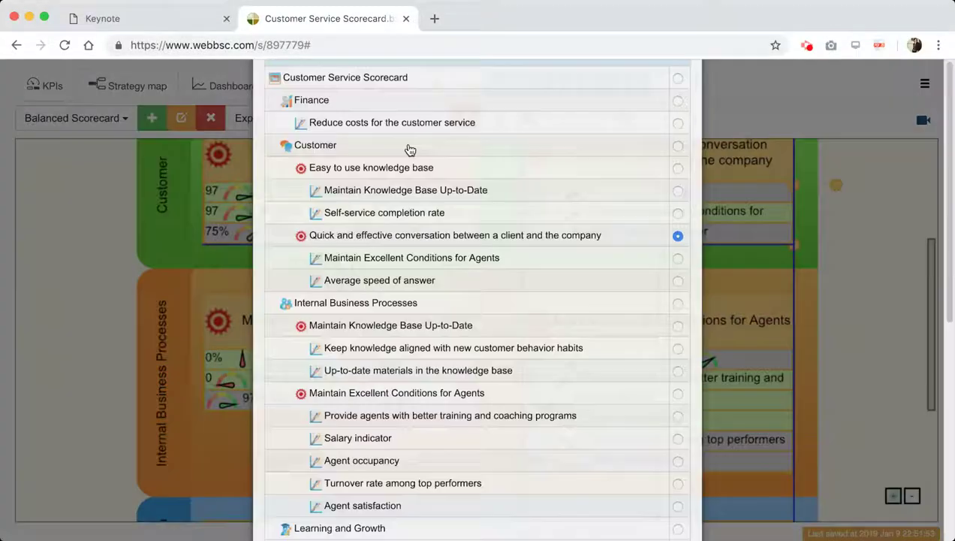
scroll(437, 224, down, 5)
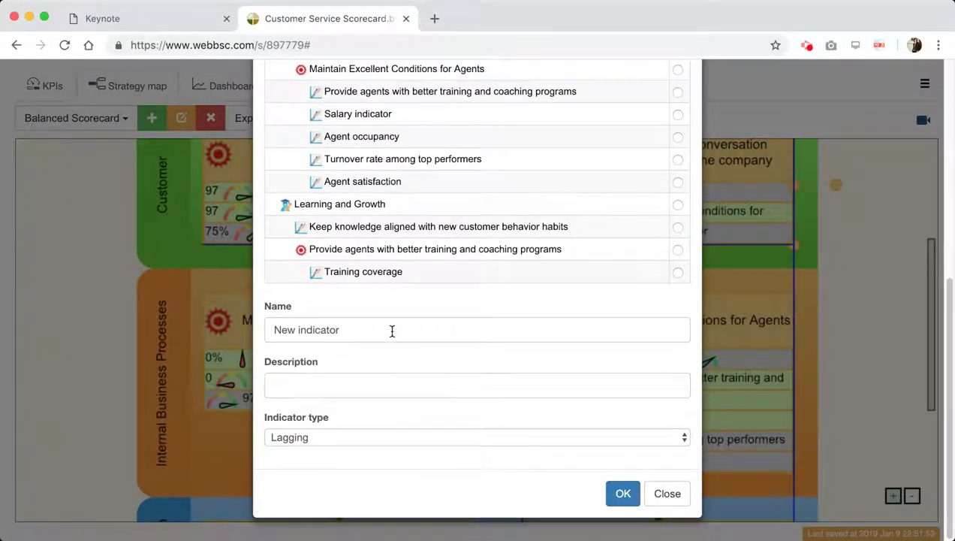
drag(391, 329, 279, 330)
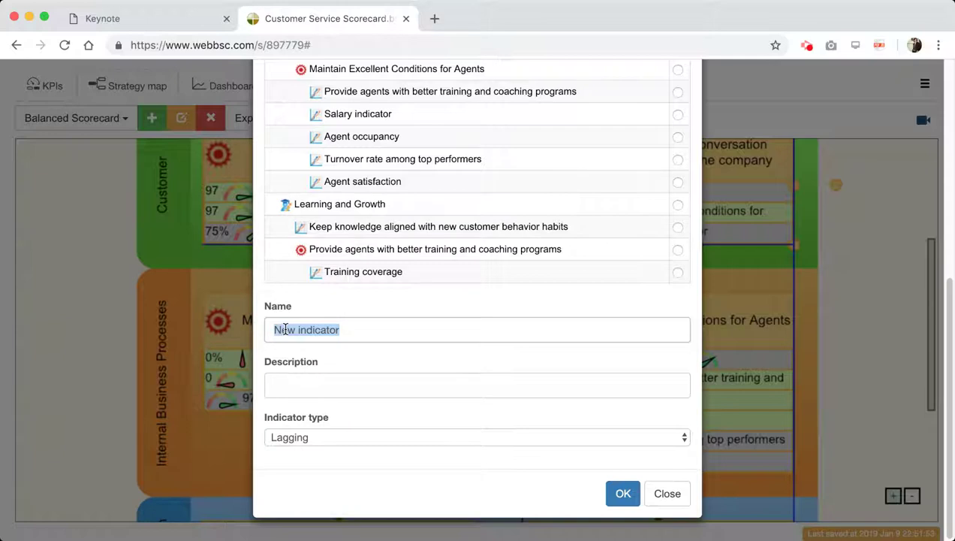
text(First cost)
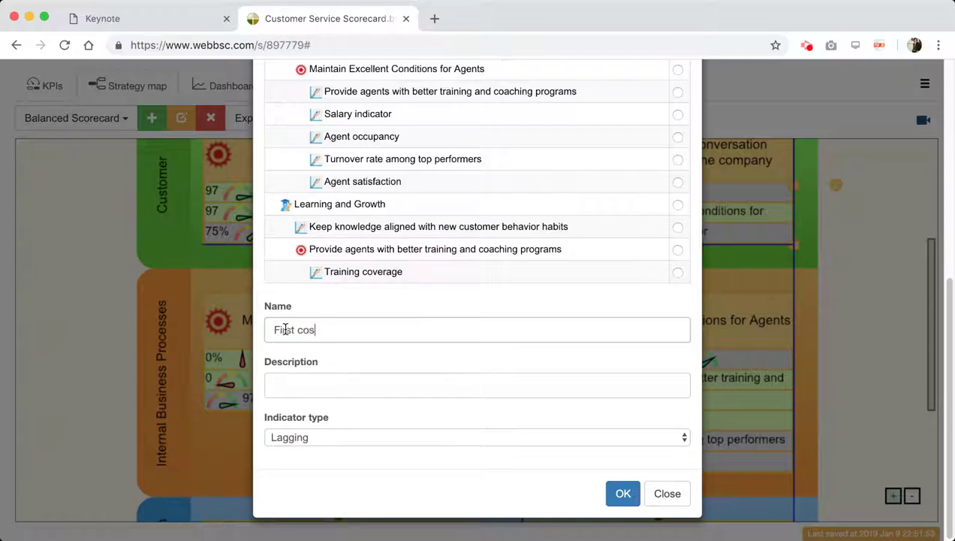
key(BackSpace)
text(tact resolution rate)
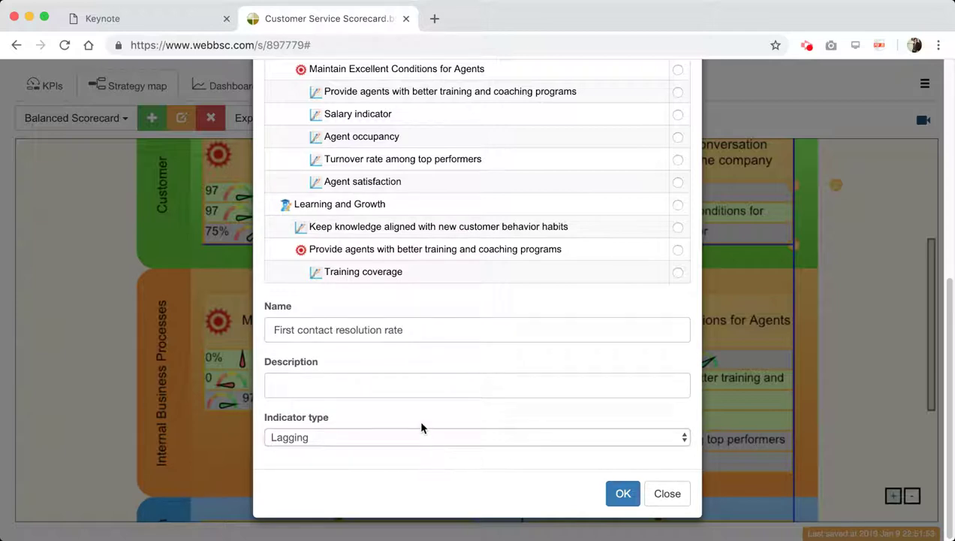
key(Up)
click(611, 492)
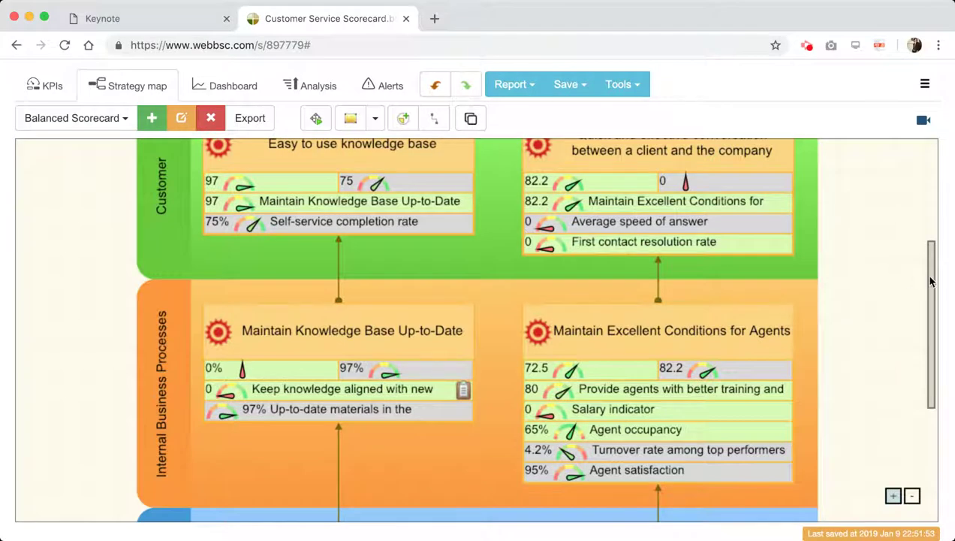
Change the indicator type of "Average speed of answer" to Leading and return to the strategy map.
drag(928, 273, 928, 252)
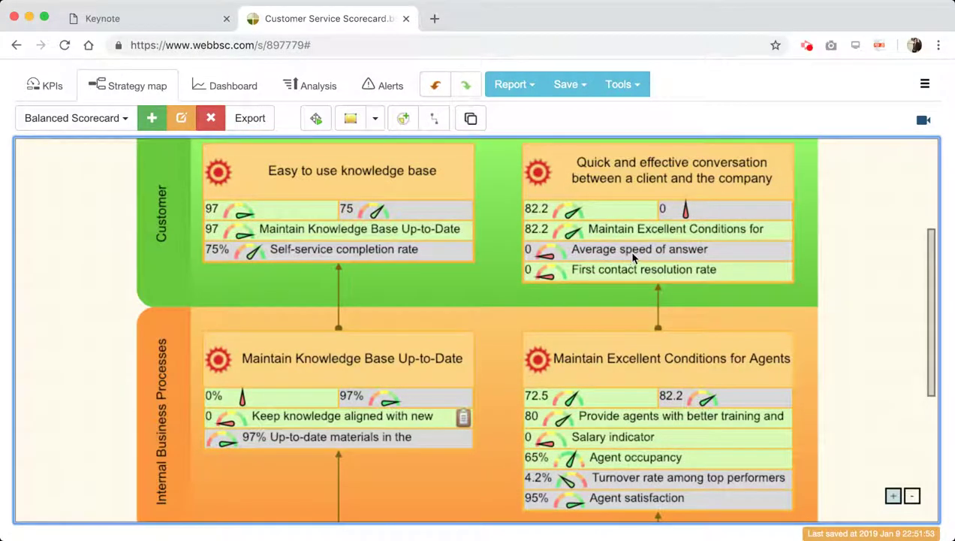
click(45, 87)
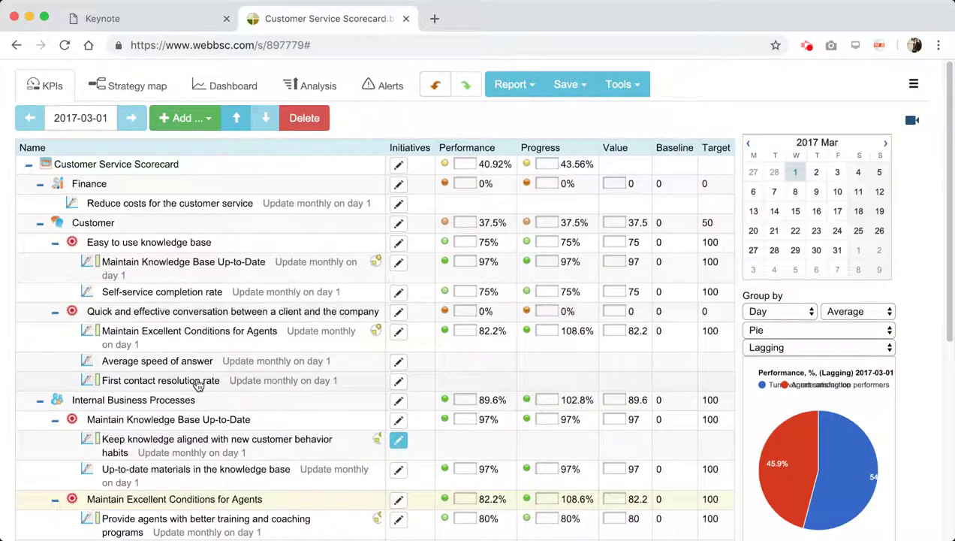
click(161, 363)
scroll(161, 364, down, 5)
click(251, 423)
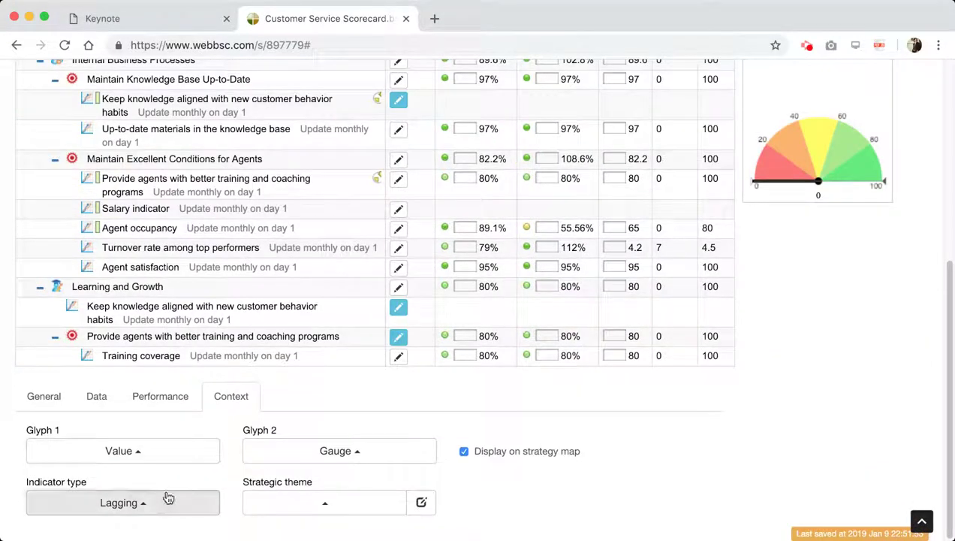
click(159, 503)
click(102, 455)
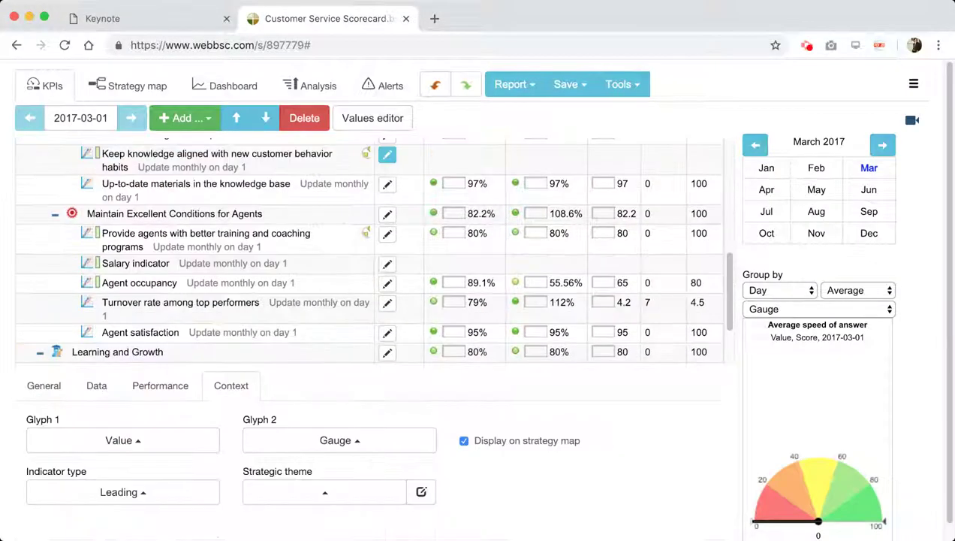
click(127, 81)
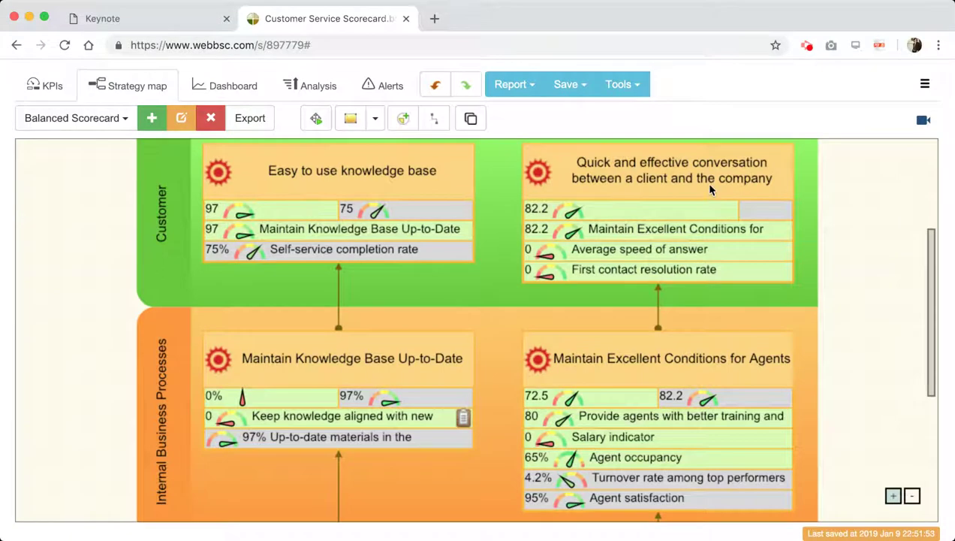
Add a lagging indicator named "Satisfaction by the customer service" to the "Quick and effective conversation between a client and the company" goal.
click(401, 119)
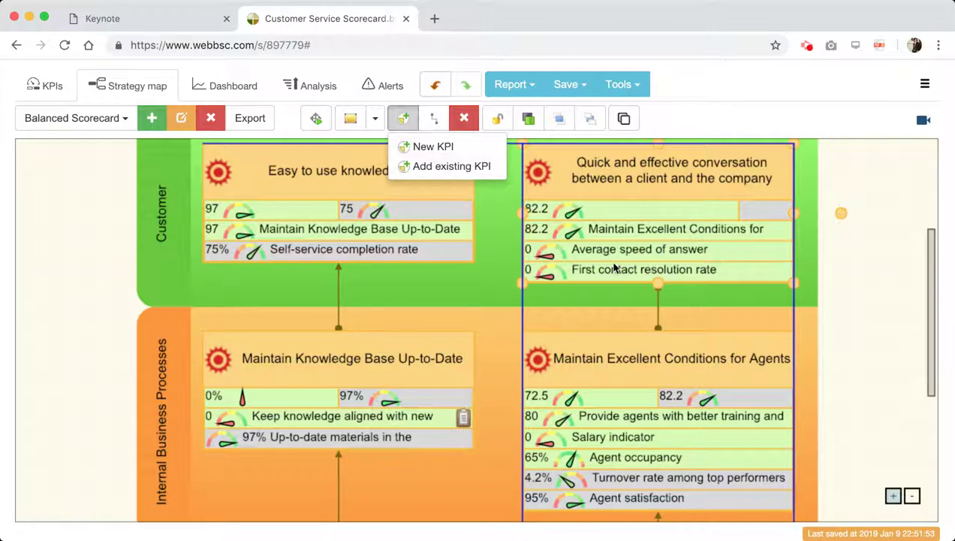
click(831, 256)
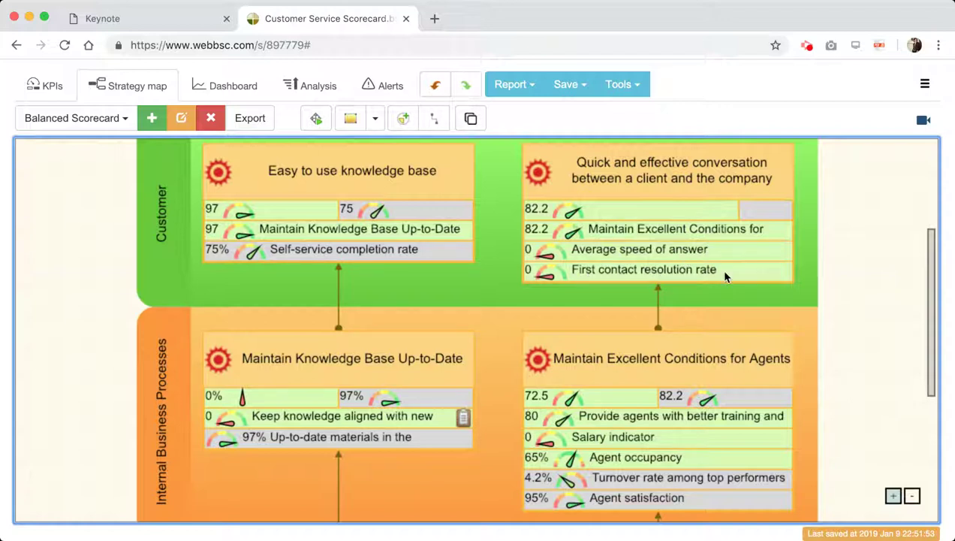
click(586, 161)
click(401, 120)
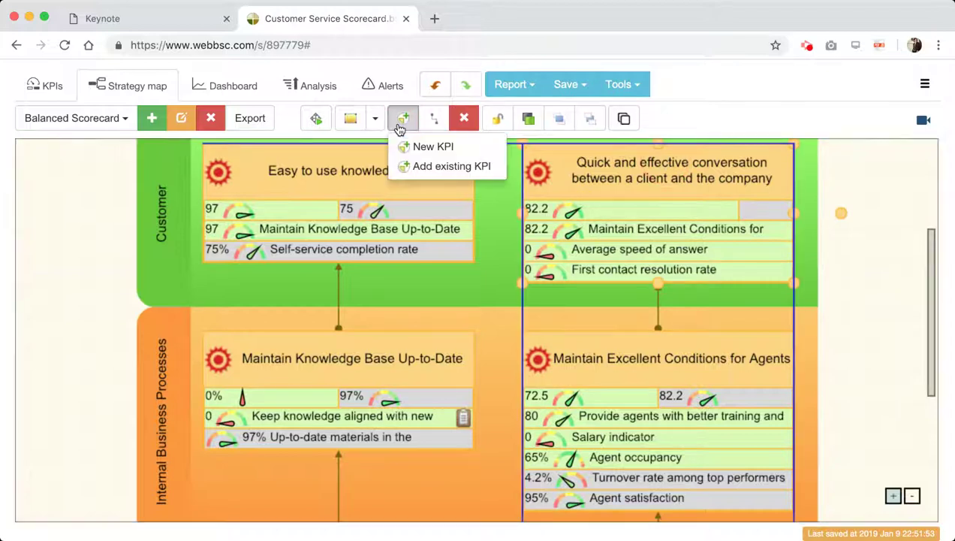
click(408, 145)
scroll(495, 294, down, 6)
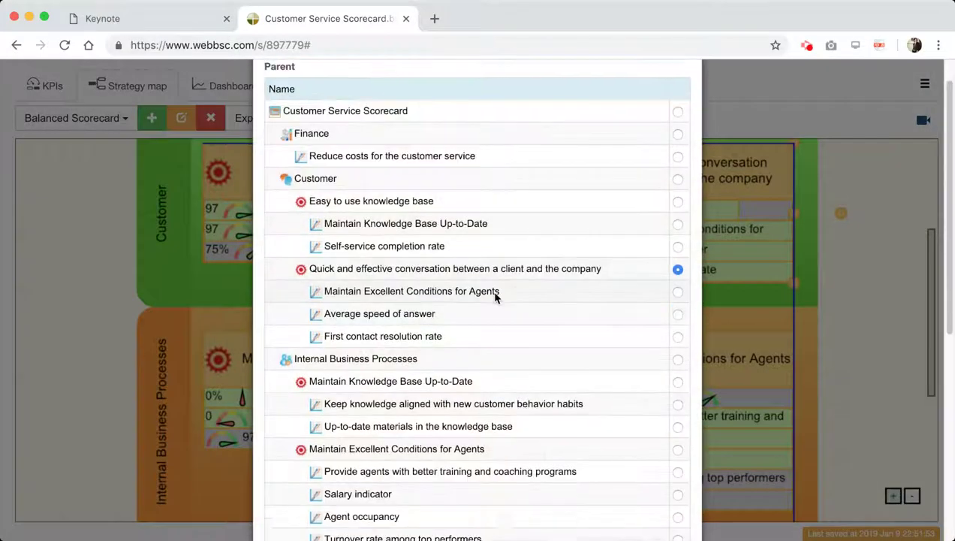
drag(386, 332, 117, 332)
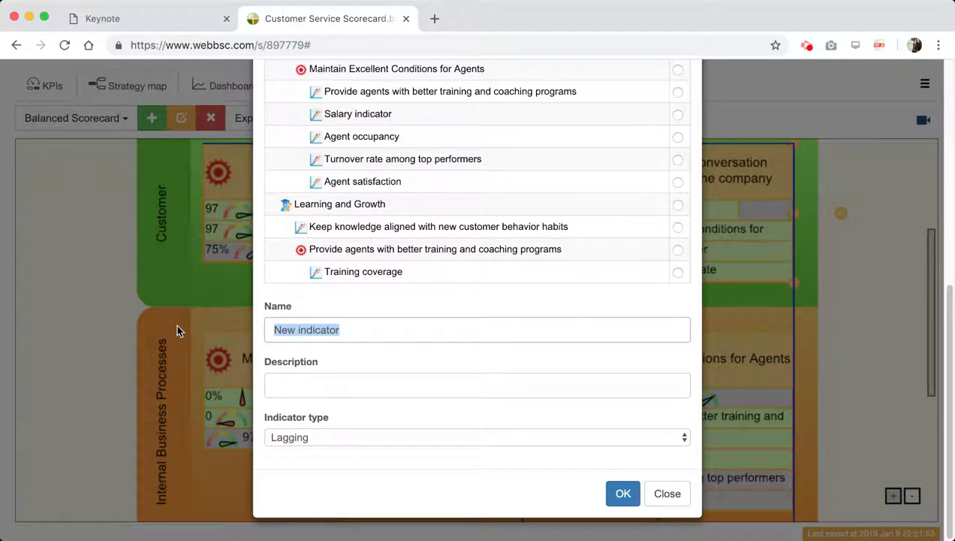
text(Satisfaction ra)
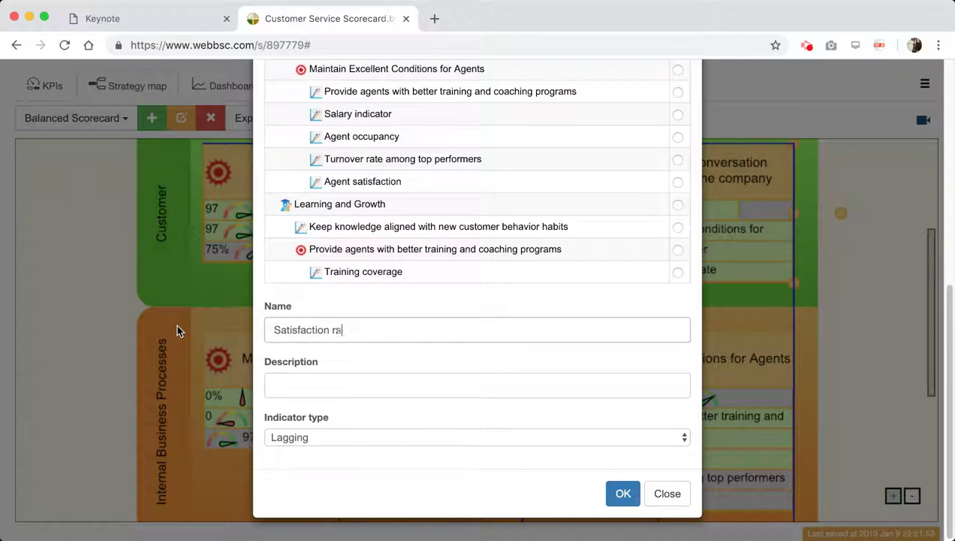
text(te )
text( t)
text( the customer service)
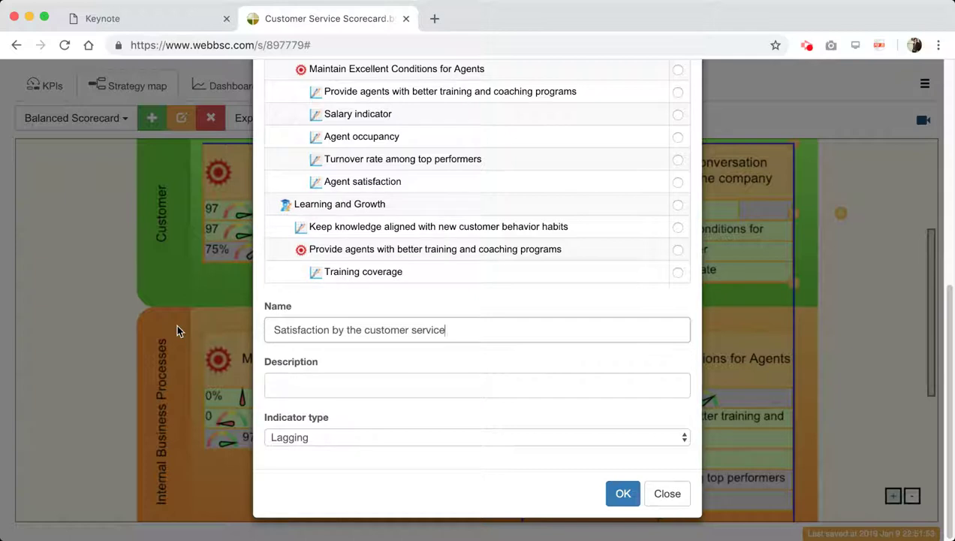
click(619, 490)
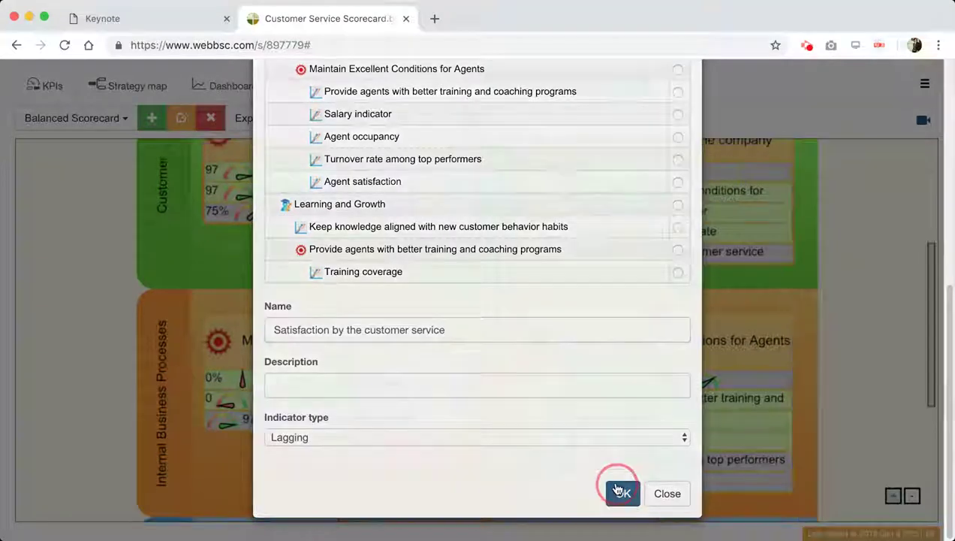
Set the value of the "Satisfaction by the customer service" indicator to 87 in the KPI list.
click(64, 88)
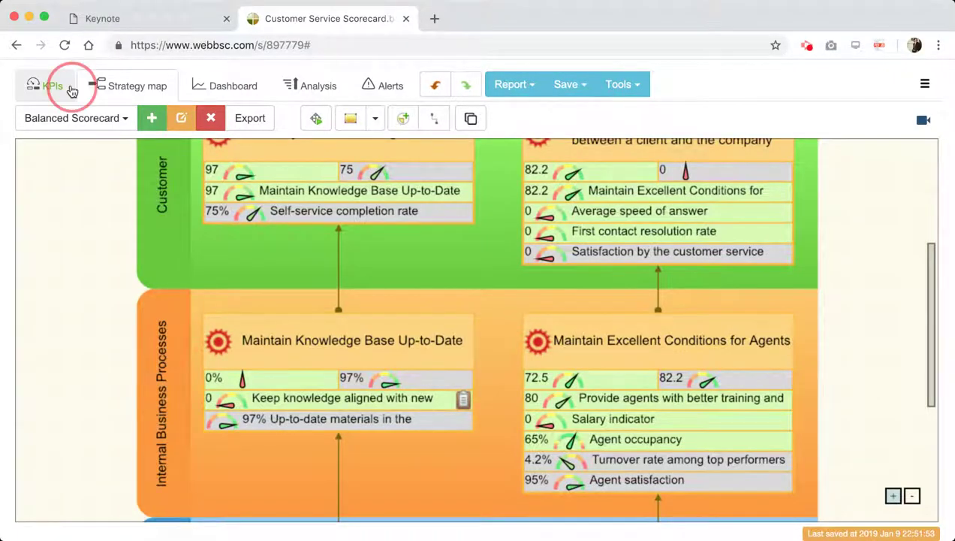
click(195, 400)
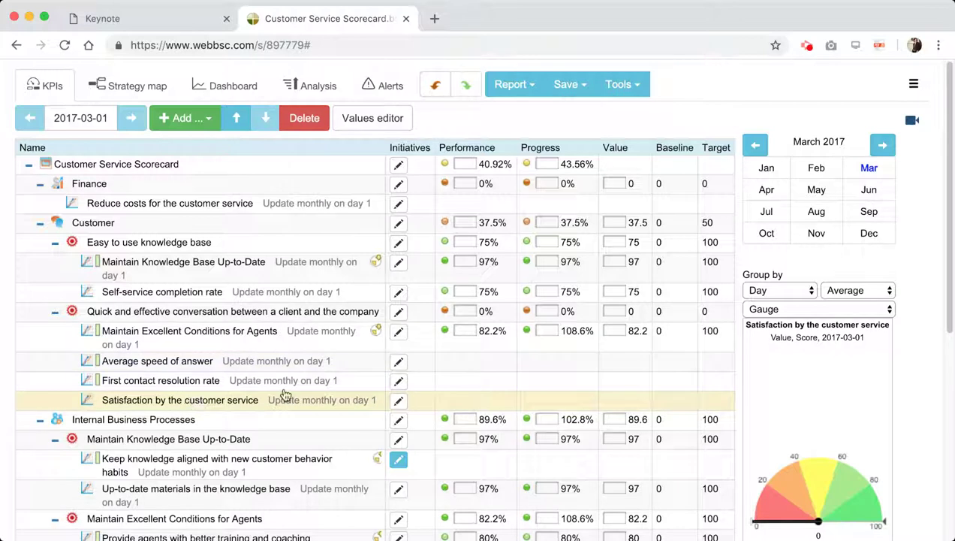
scroll(374, 383, down, 1)
scroll(383, 387, down, 10)
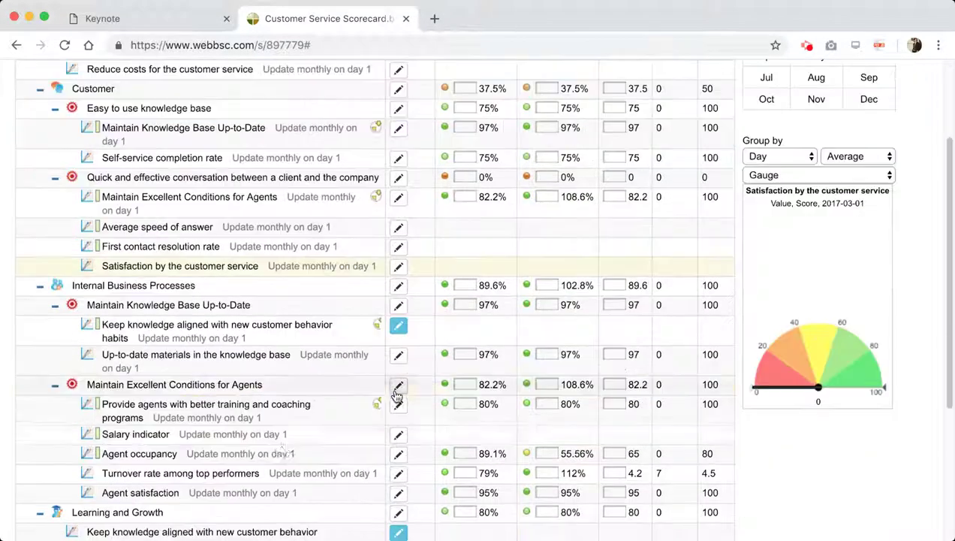
click(97, 396)
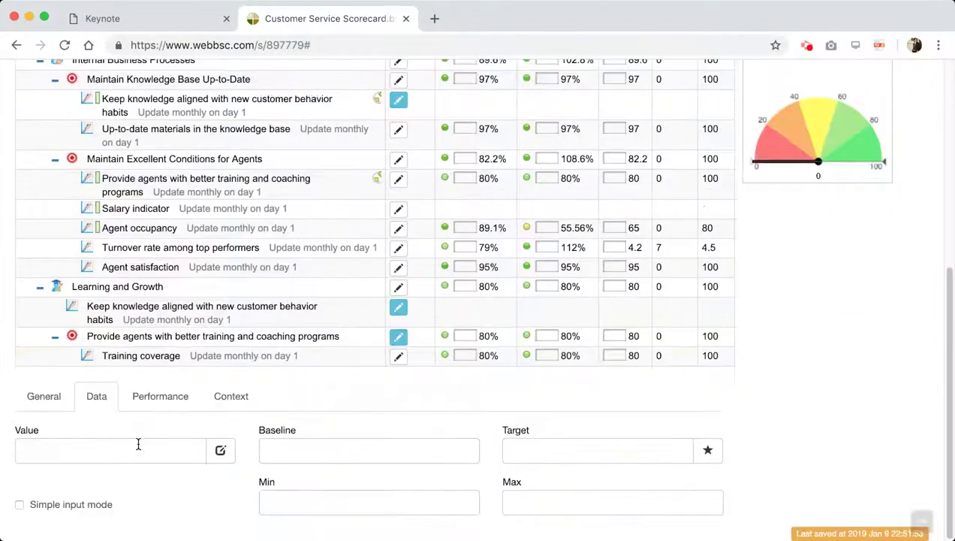
click(127, 445)
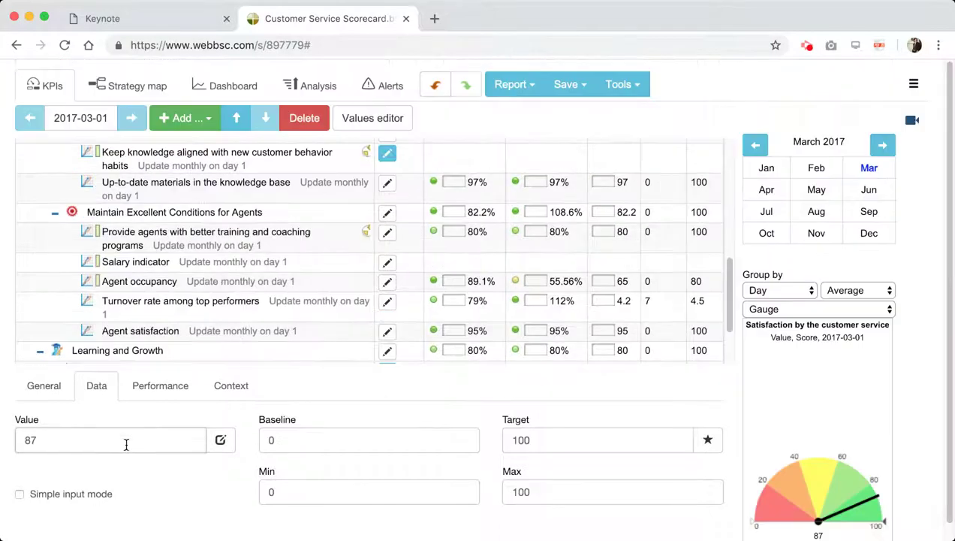
Set the target of "Satisfaction by the customer service" to 90 and return to the Customer perspective on the strategy map.
click(555, 449)
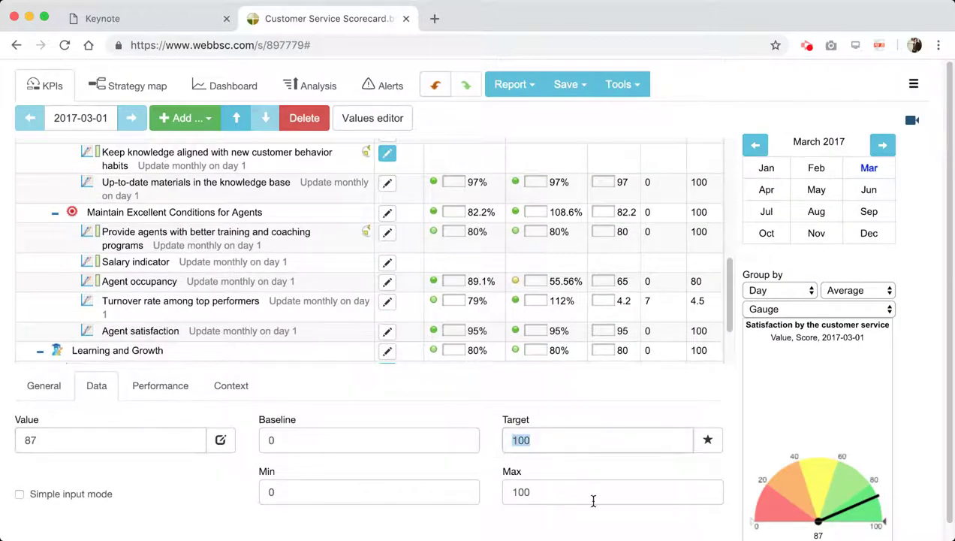
click(547, 491)
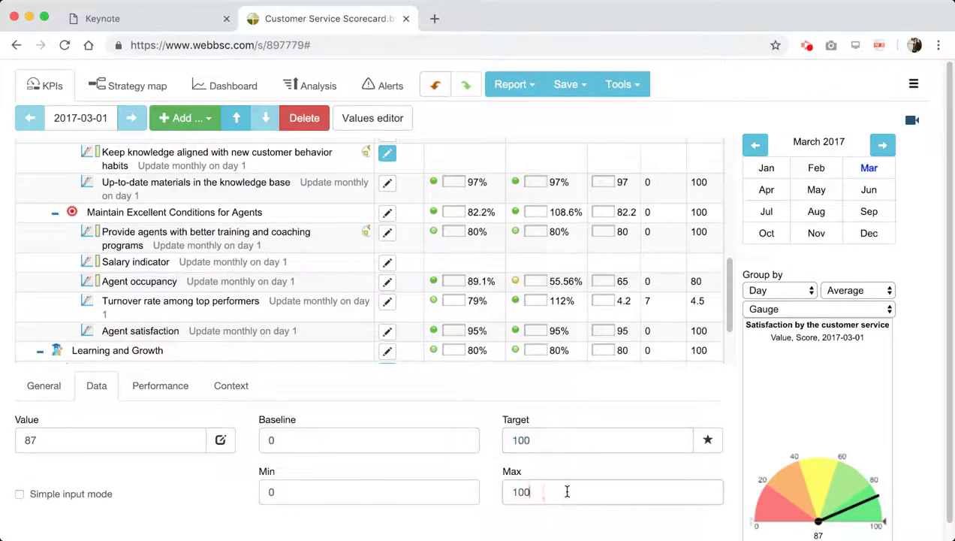
click(552, 444)
text(90)
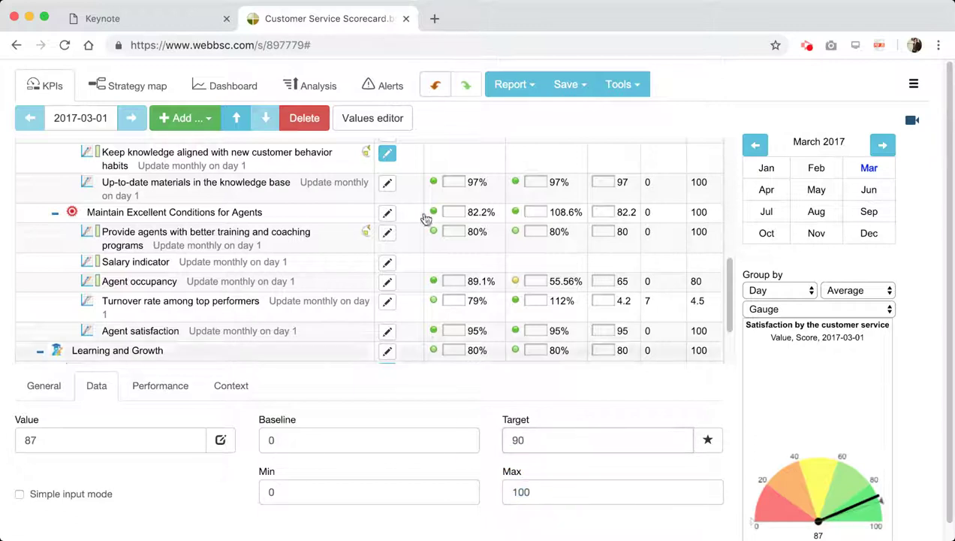
click(140, 72)
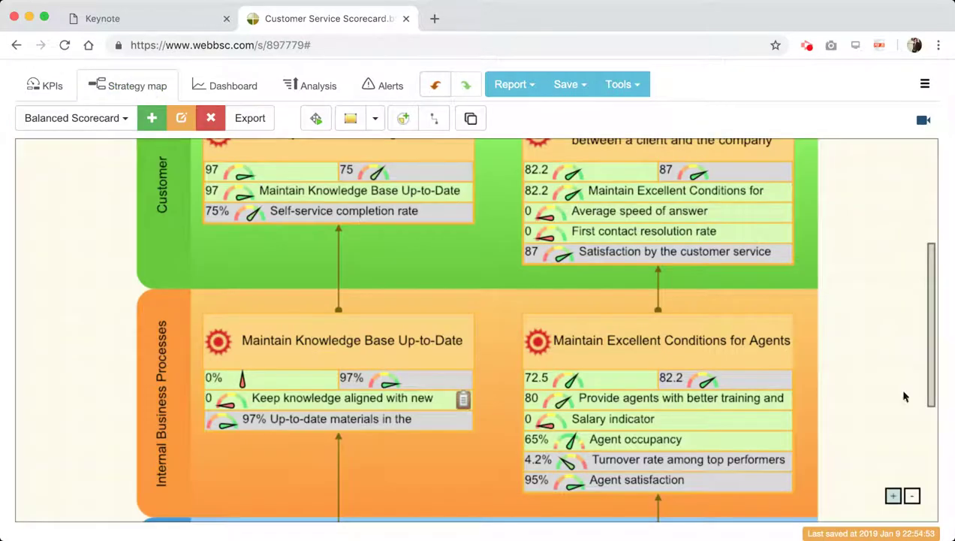
click(890, 264)
drag(932, 293, 924, 181)
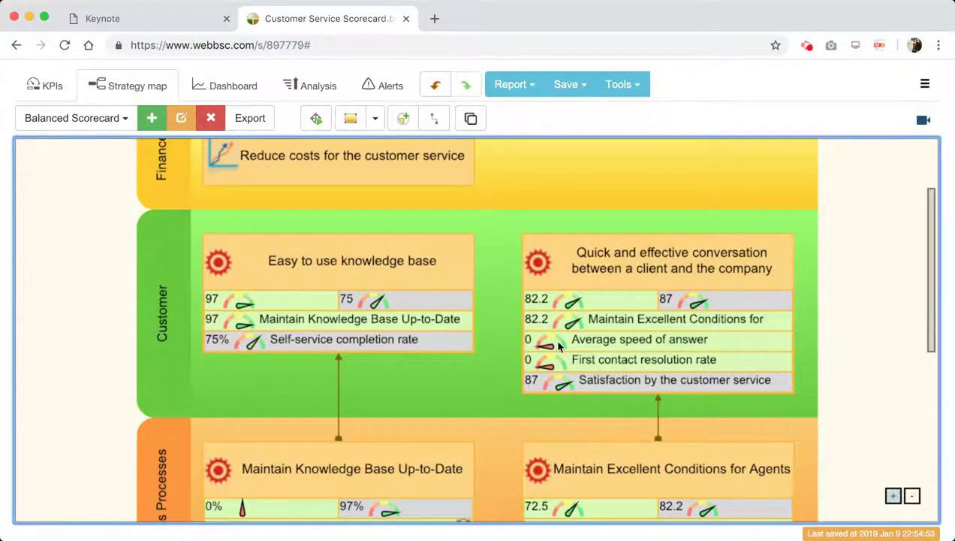
Change the measurement unit of "Satisfaction by the customer service" to % and return to the strategy map.
click(45, 86)
scroll(267, 333, down, 1)
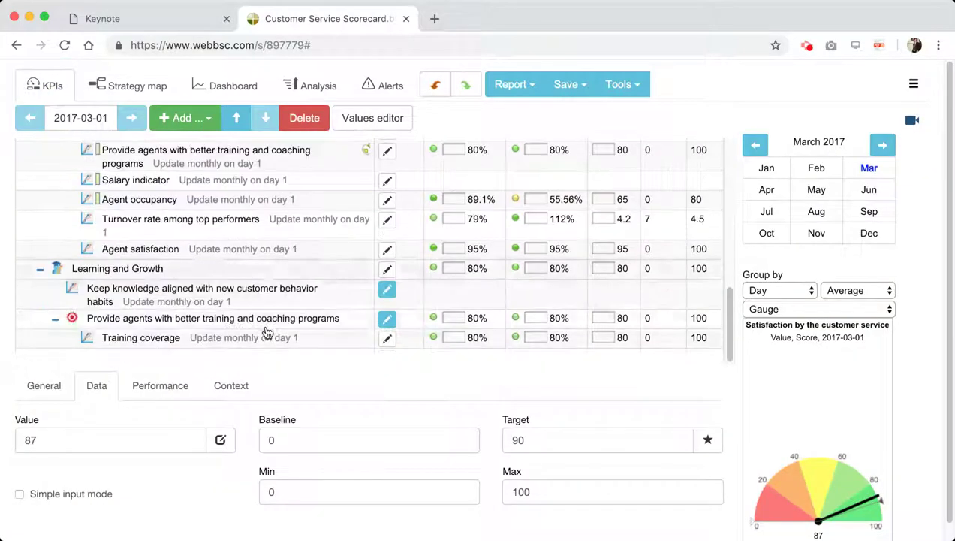
click(60, 396)
click(605, 440)
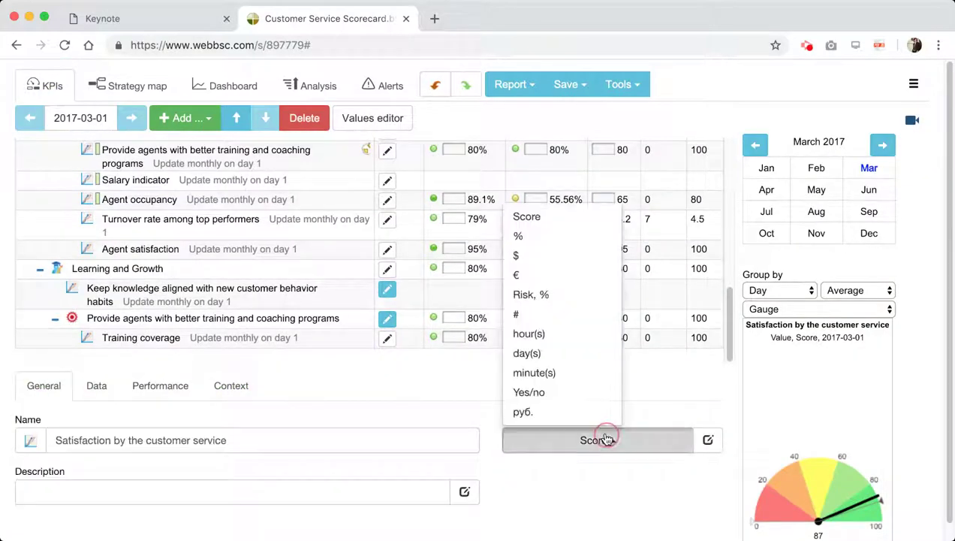
click(547, 236)
click(105, 85)
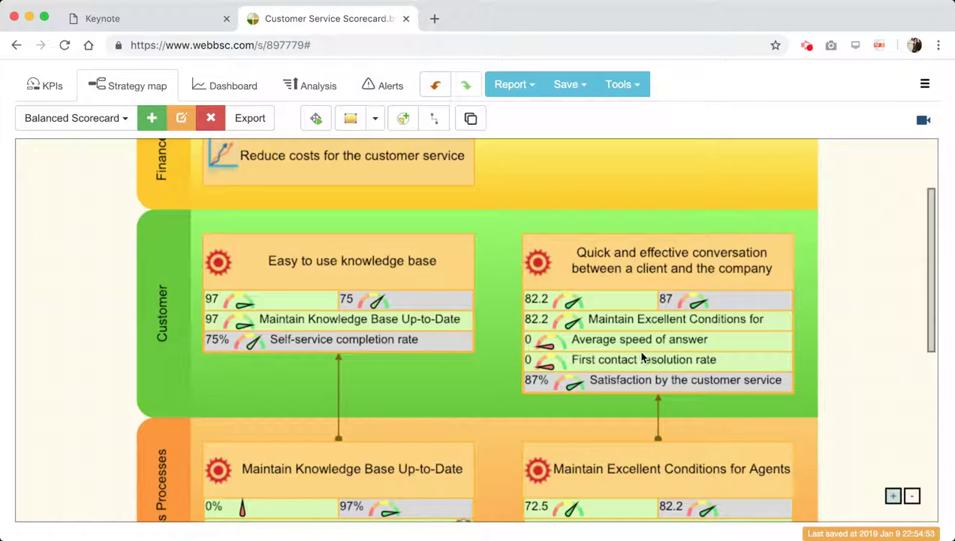
Connect the "Easy to use knowledge base" goal to the "Reduce costs for the customer service" goal in the Finance perspective.
click(600, 320)
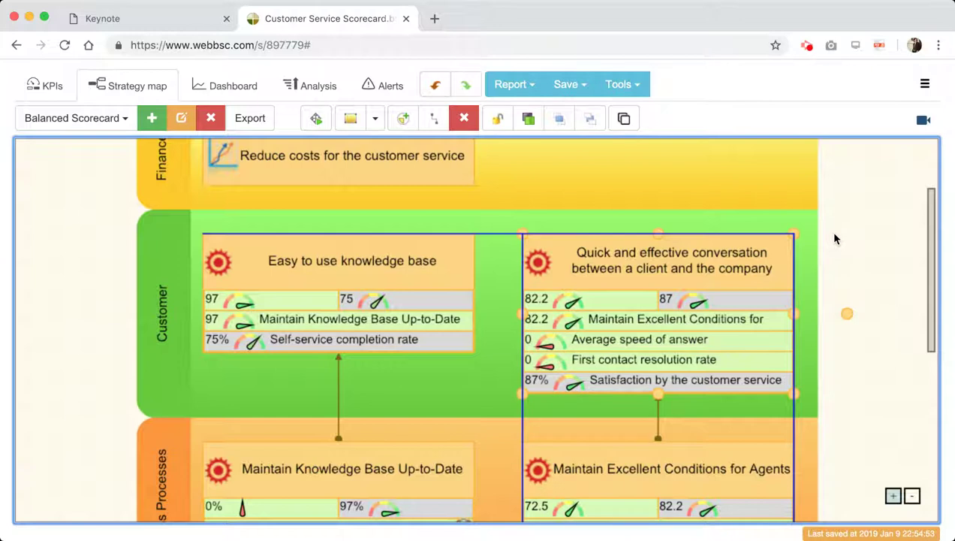
click(900, 253)
drag(926, 248, 928, 170)
click(434, 118)
click(372, 256)
mouse_move(338, 317)
mouse_down()
mouse_move(337, 268)
mouse_move(361, 259)
mouse_up()
click(576, 161)
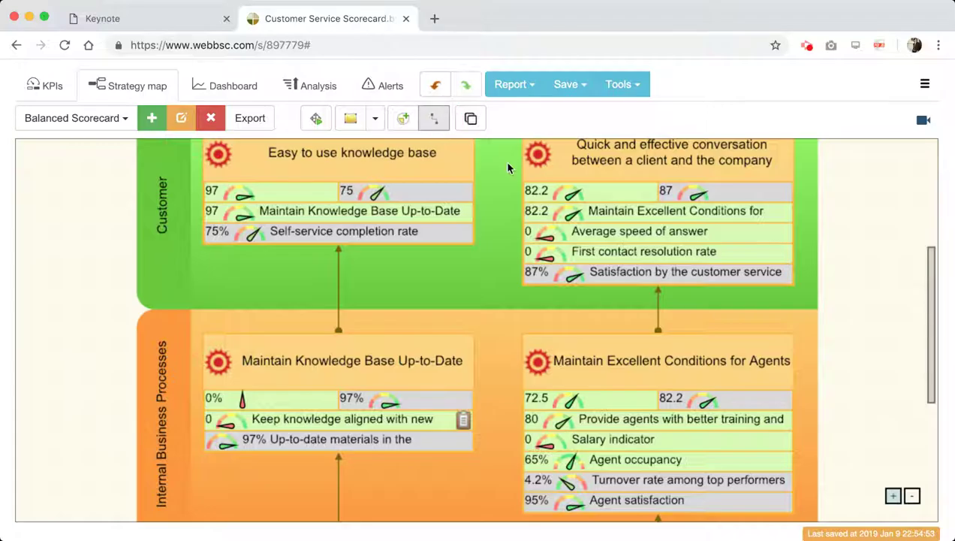
Connect the "Quick and effective conversation between a client and the company" goal to the "Reduce costs for the customer service" goal.
drag(932, 296, 937, 164)
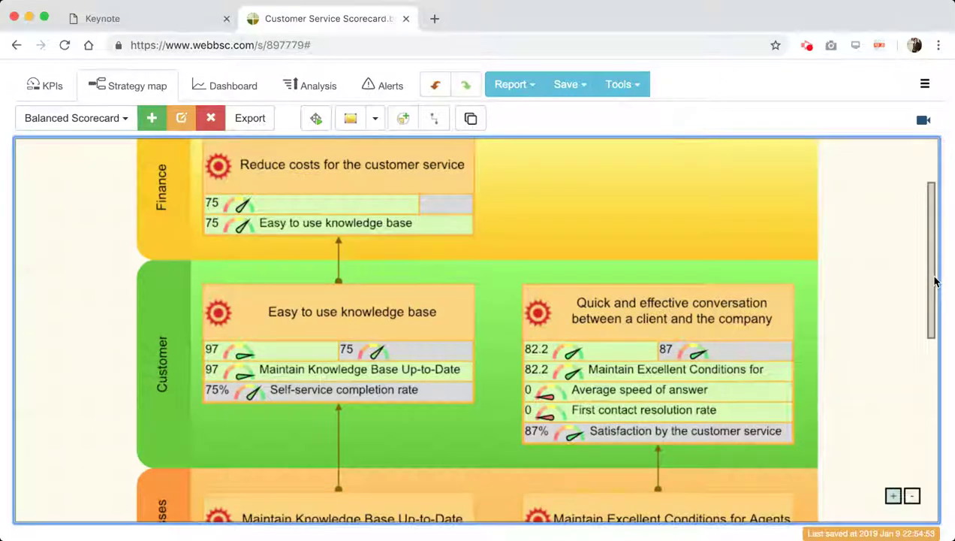
scroll(930, 247, up, 1)
click(440, 120)
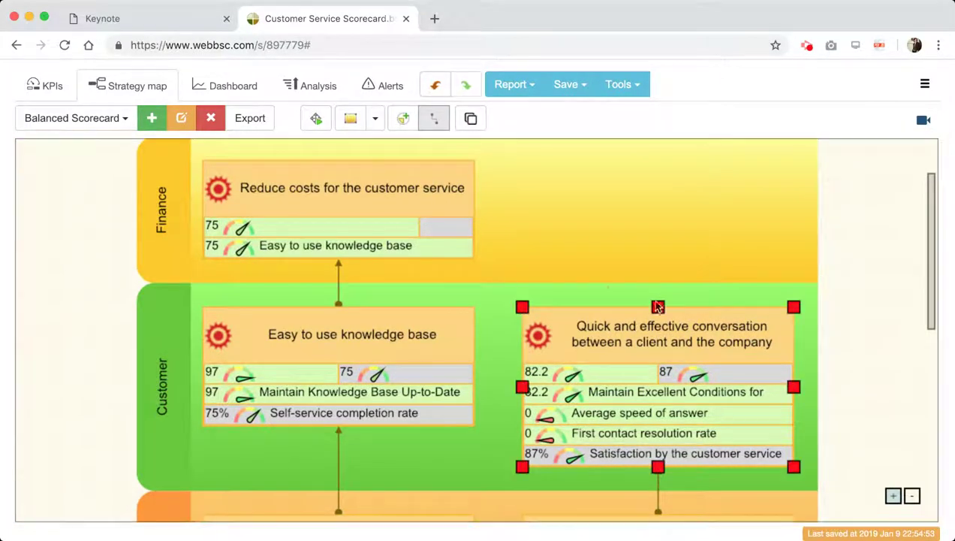
drag(658, 308, 363, 251)
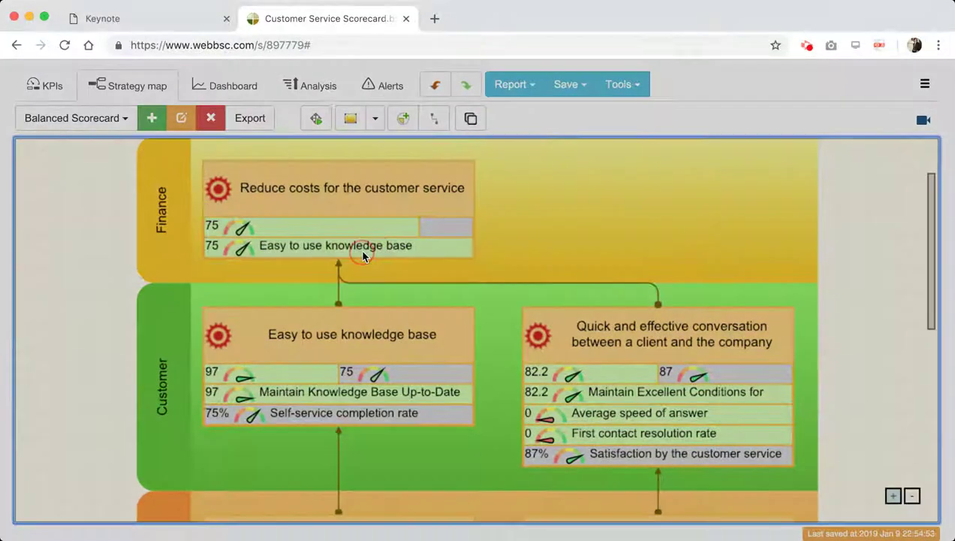
click(575, 161)
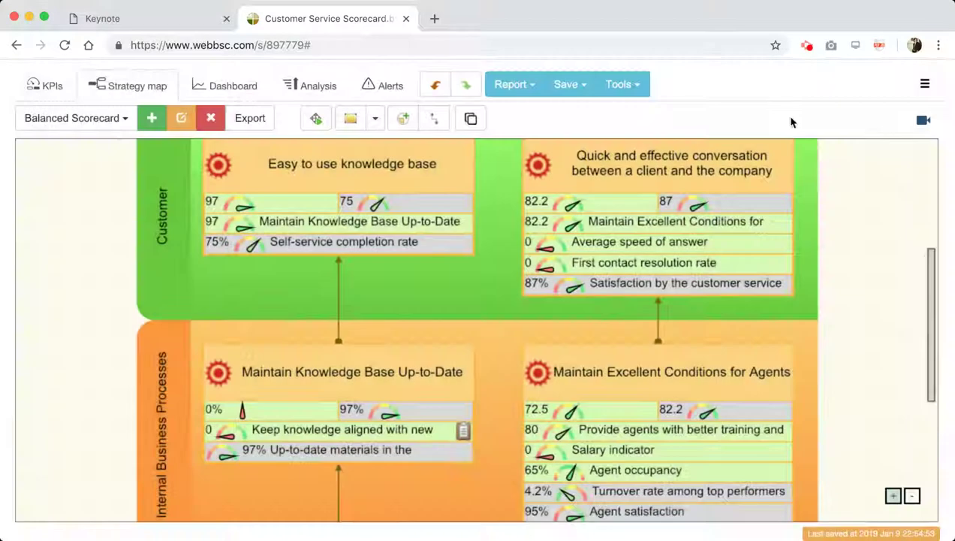
Add a leading indicator named "First-line resolution rate" to the "Reduce costs for the customer service" goal in the Finance perspective.
drag(925, 259, 929, 161)
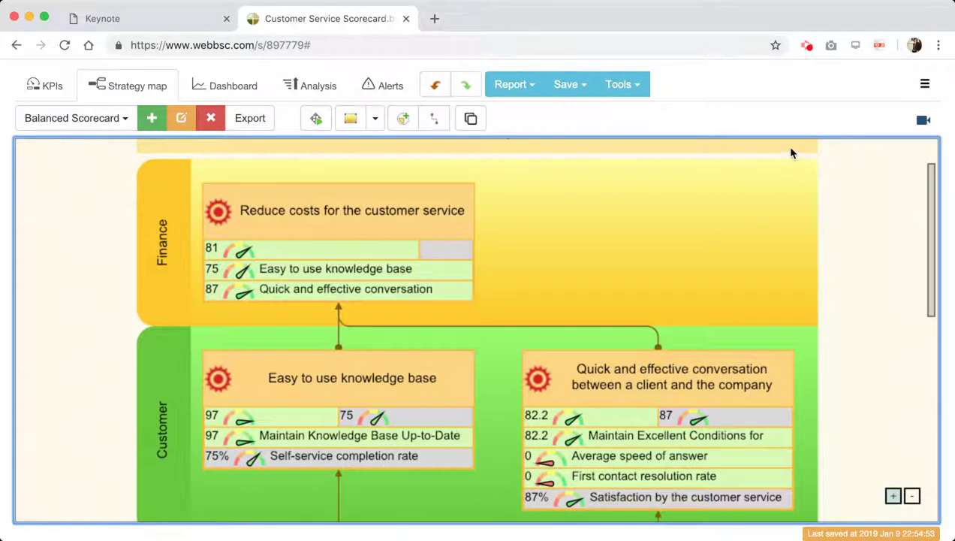
click(418, 212)
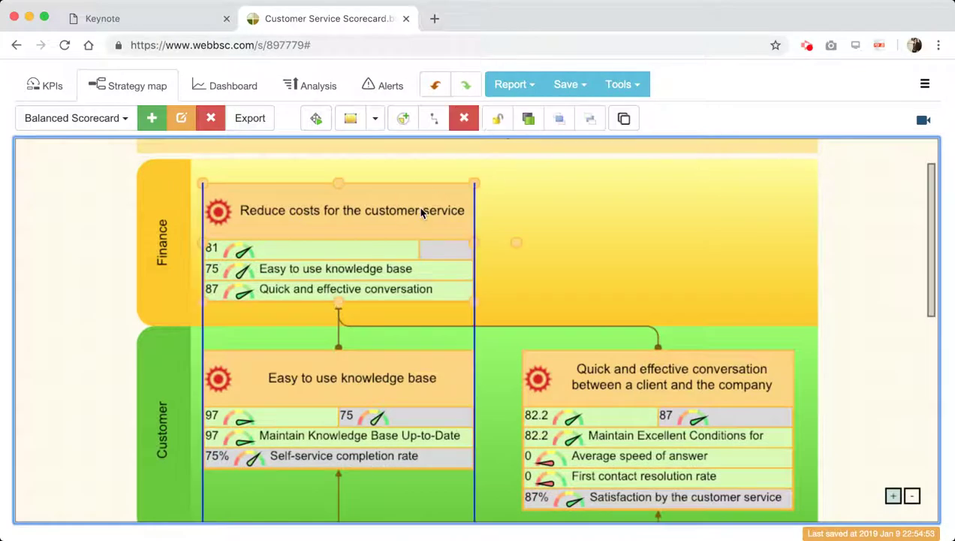
click(403, 119)
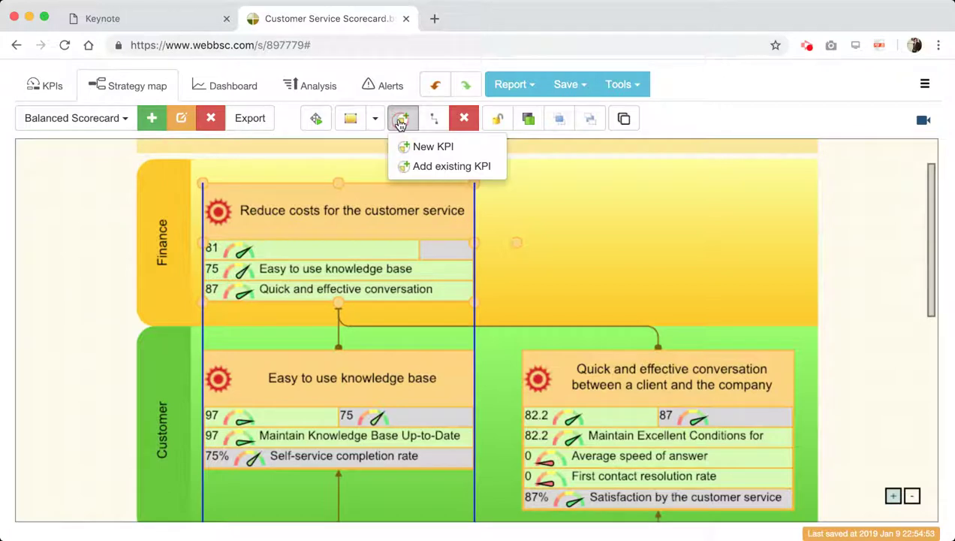
click(421, 149)
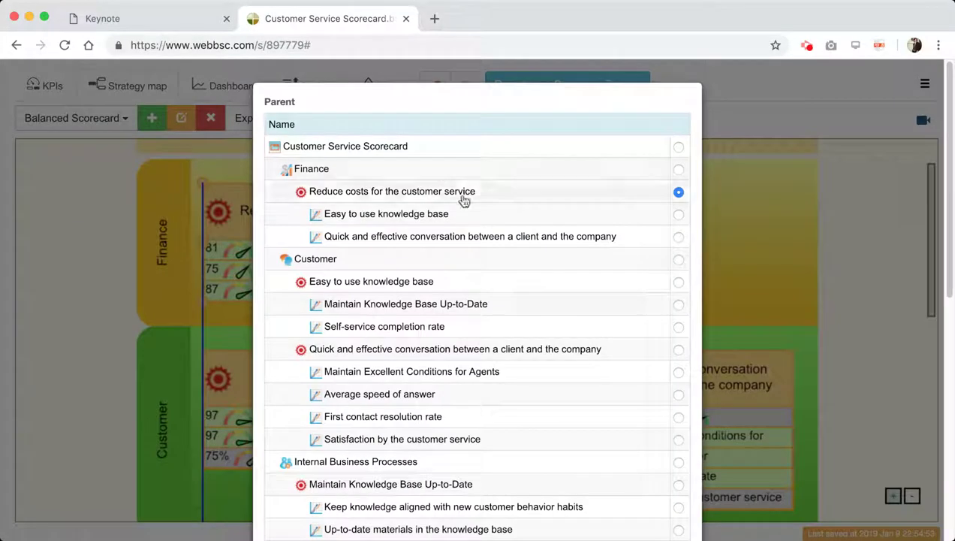
scroll(514, 451, down, 10)
click(420, 334)
click(429, 330)
key(super+a)
text(First-le)
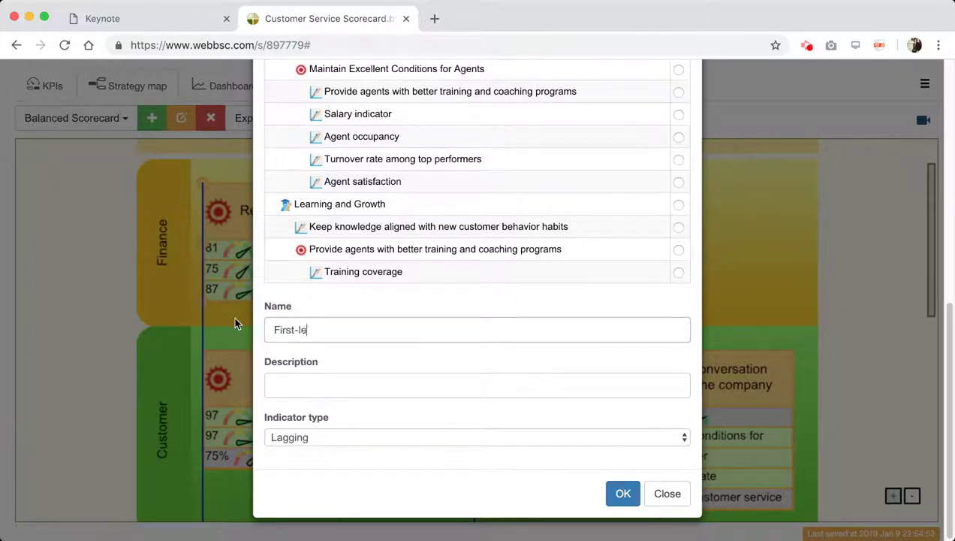
key(BackSpace)
text(ine resolution rate)
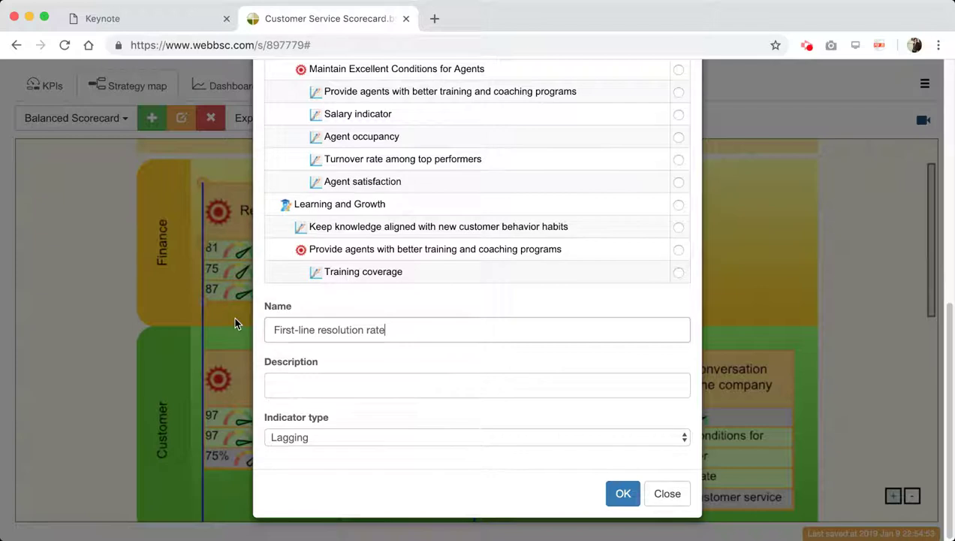
click(415, 437)
click(524, 471)
click(614, 495)
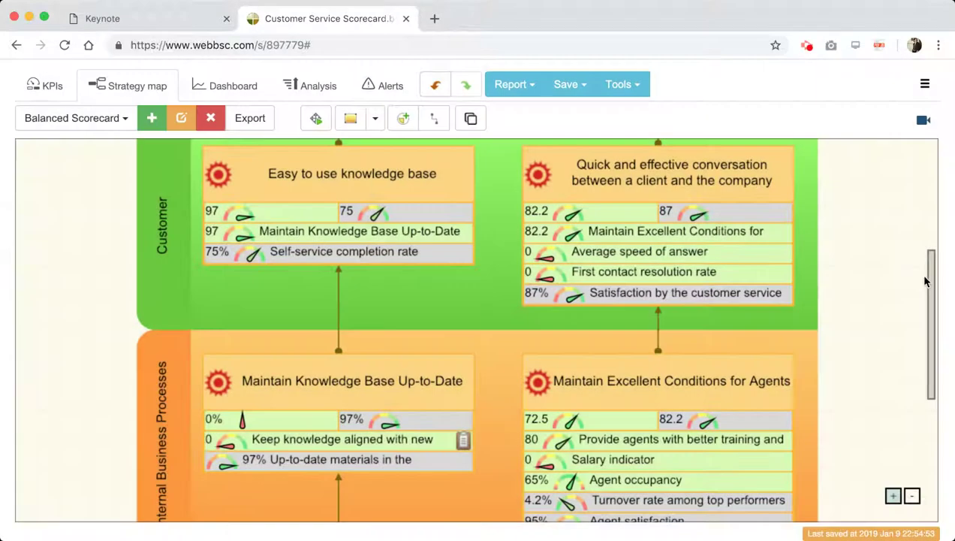
drag(931, 281, 932, 171)
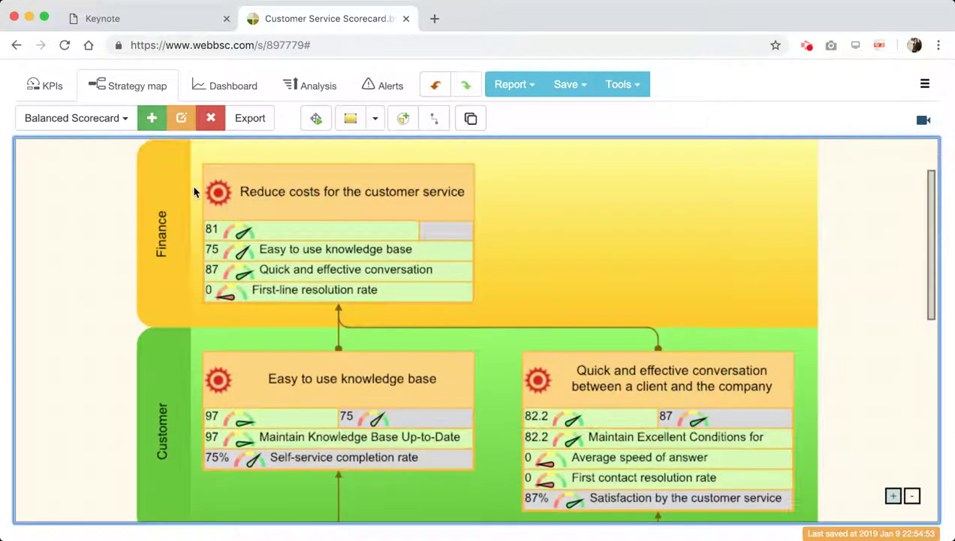
Add a lagging indicator named "Cost per inbound contact" to the "Reduce costs for the customer service" goal.
click(240, 193)
click(403, 118)
click(423, 147)
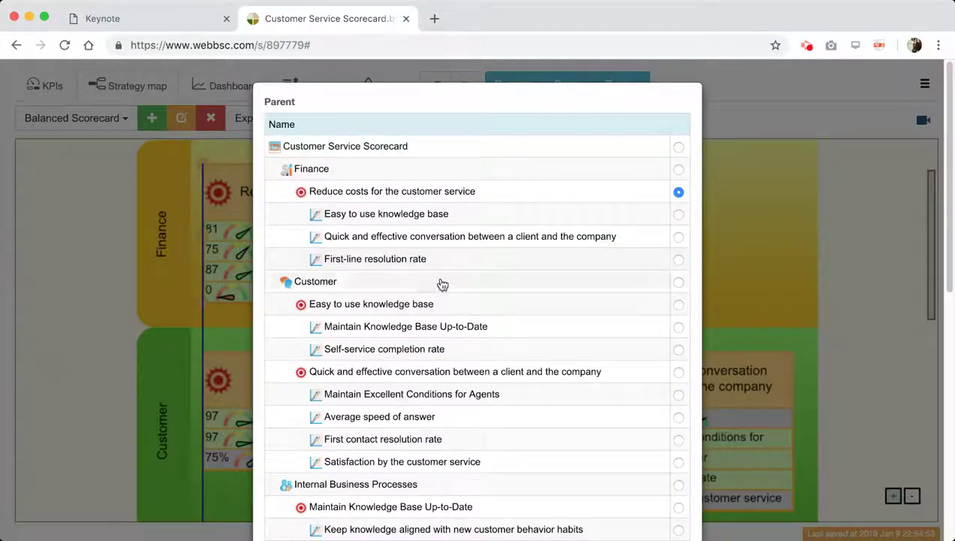
scroll(453, 304, down, 10)
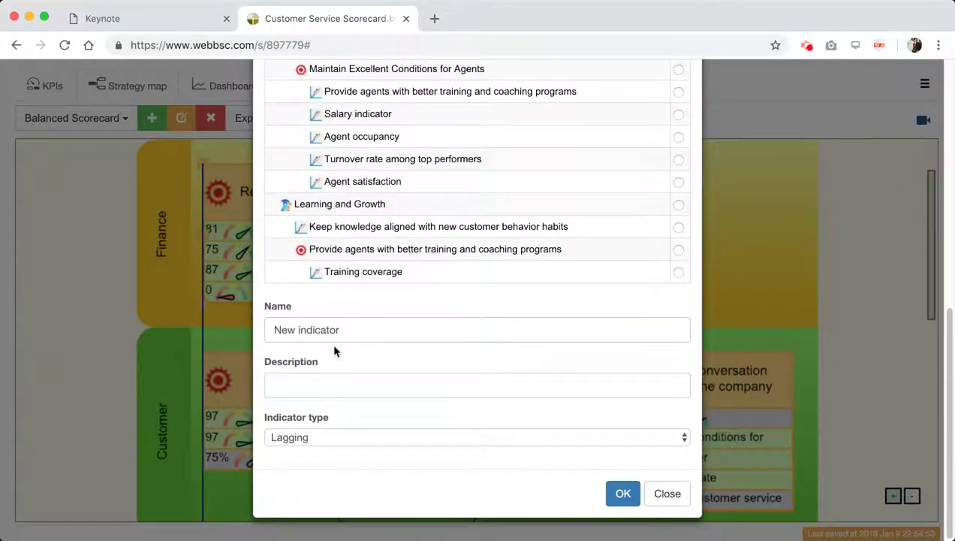
text(Cost)
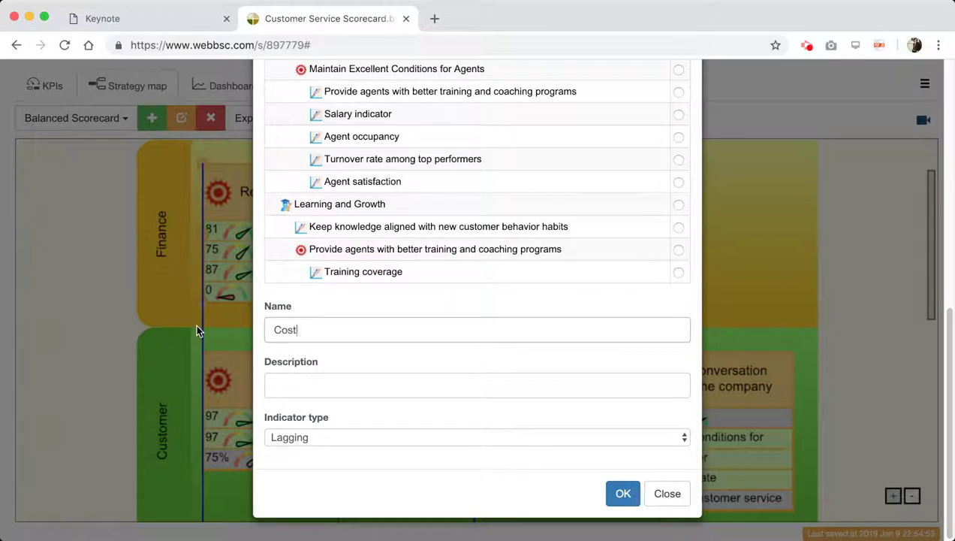
text( per inbound count)
click(380, 330)
key(Delete)
key(Delete)
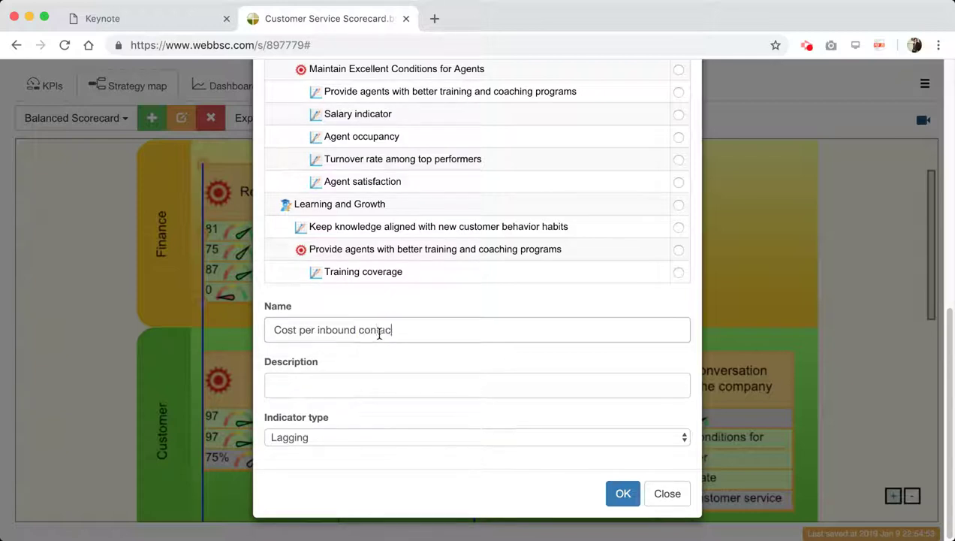
click(411, 438)
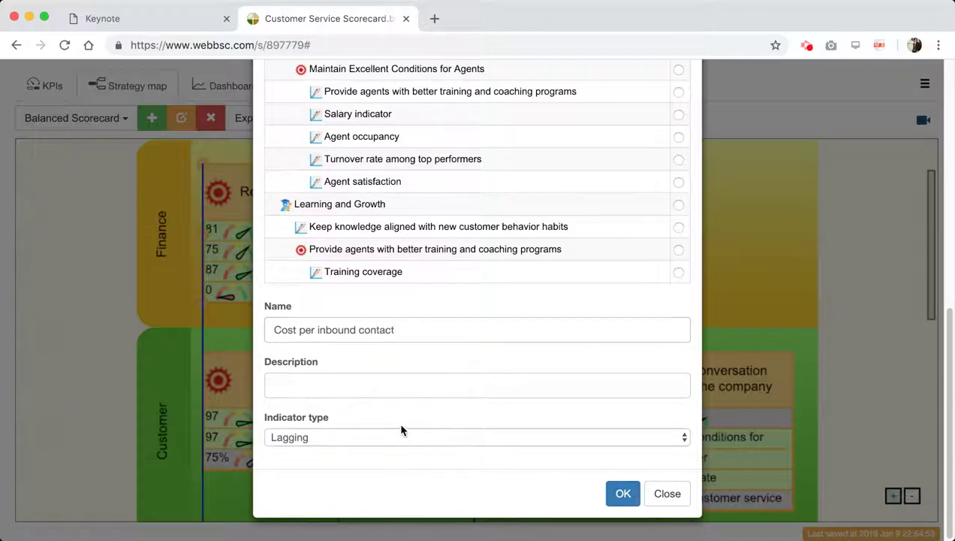
click(363, 447)
key(Up)
click(624, 494)
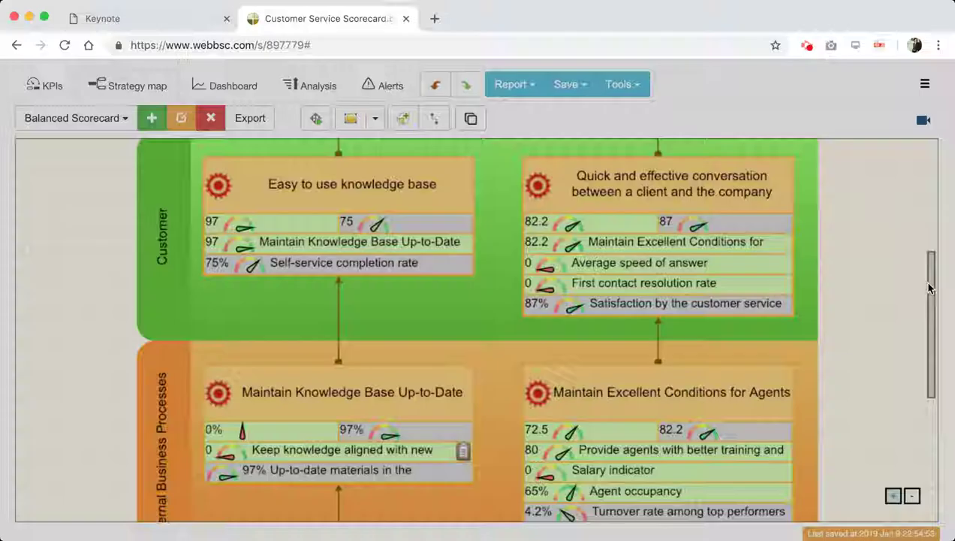
Set the measurement unit of the "Cost per inbound contact" indicator to $ in the KPI list.
drag(925, 284, 926, 128)
scroll(237, 263, up, 5)
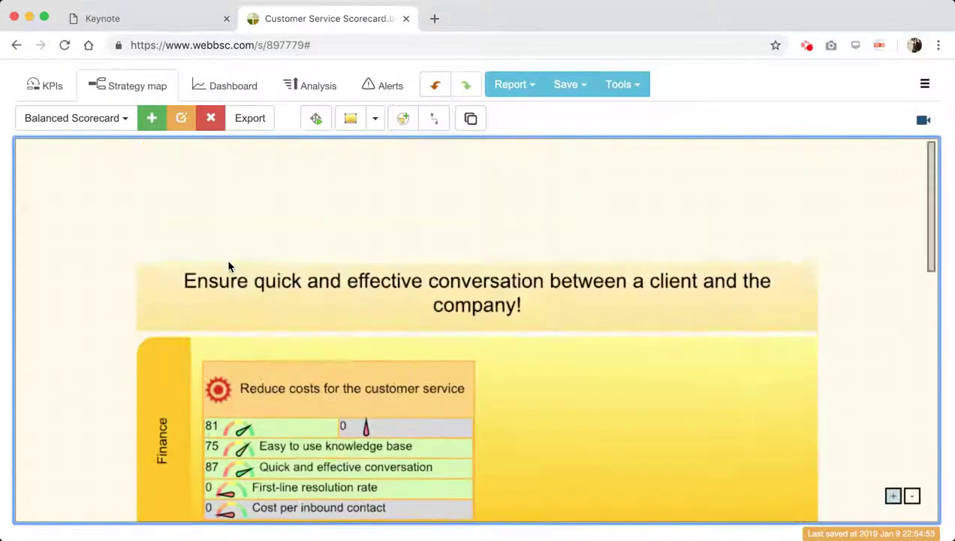
click(49, 86)
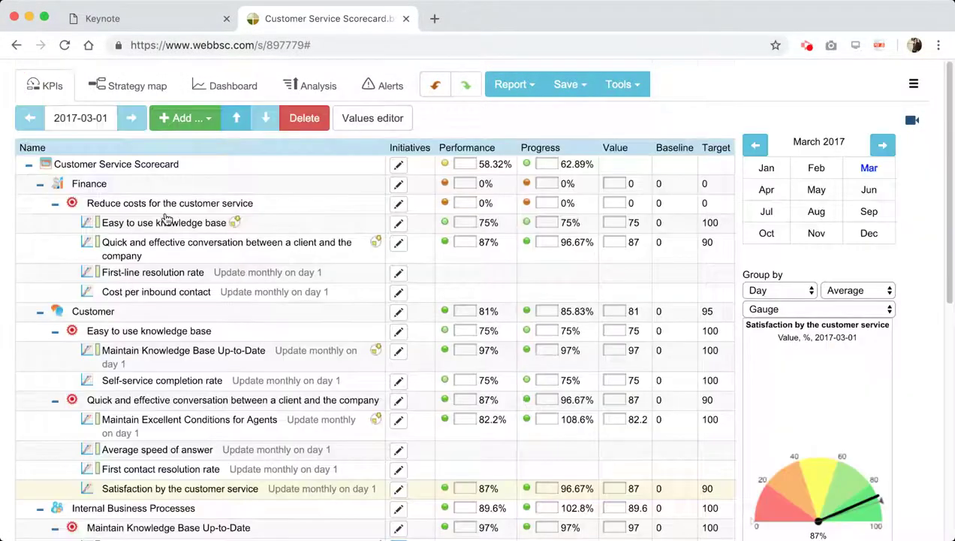
scroll(216, 299, down, 10)
scroll(170, 255, up, 10)
click(162, 292)
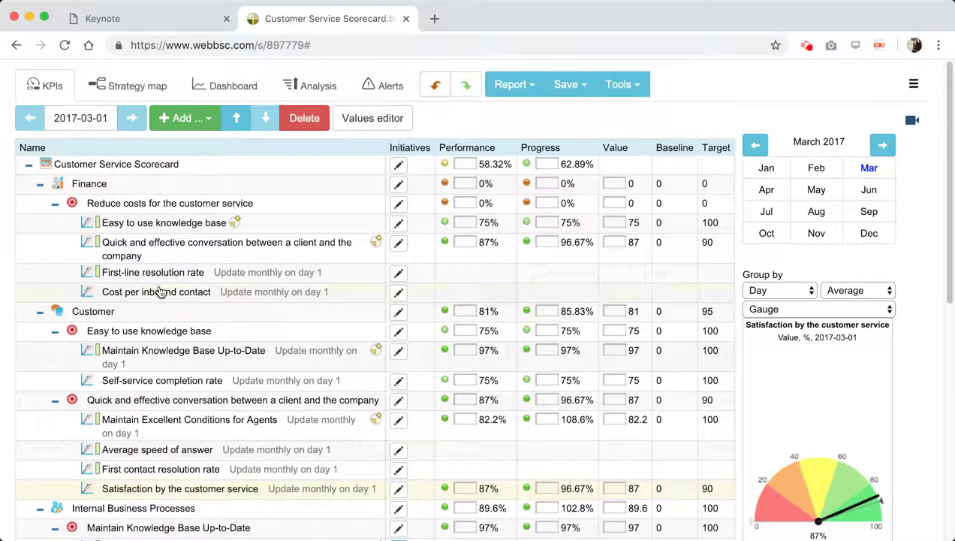
scroll(124, 363, down, 10)
click(642, 441)
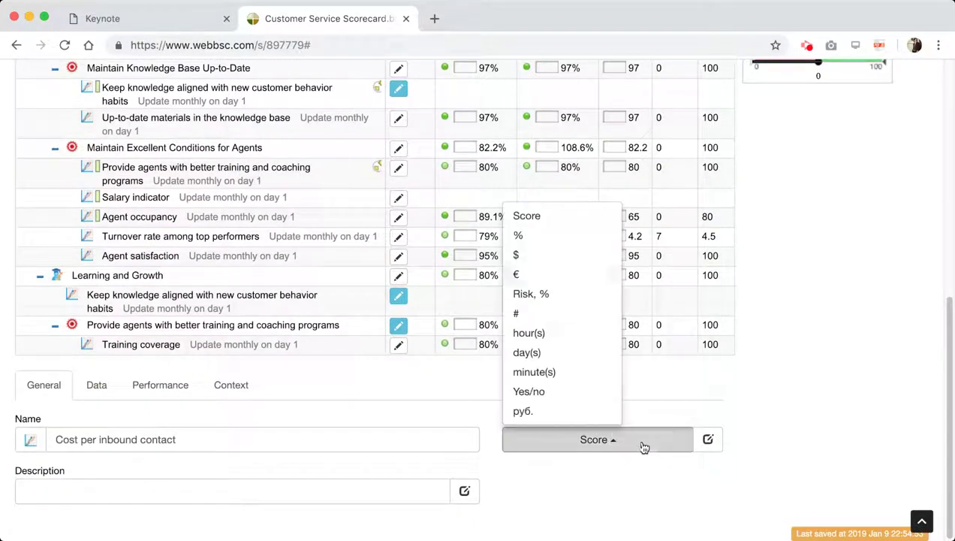
click(561, 257)
Enter 30 as the current value of the "Cost per inbound contact" indicator.
click(108, 394)
scroll(124, 444, down, 1)
click(114, 423)
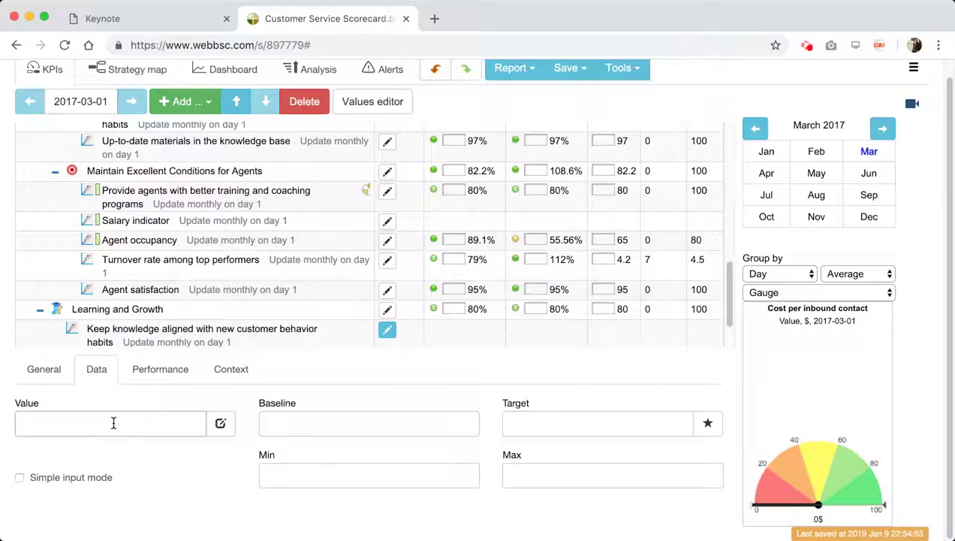
text(30)
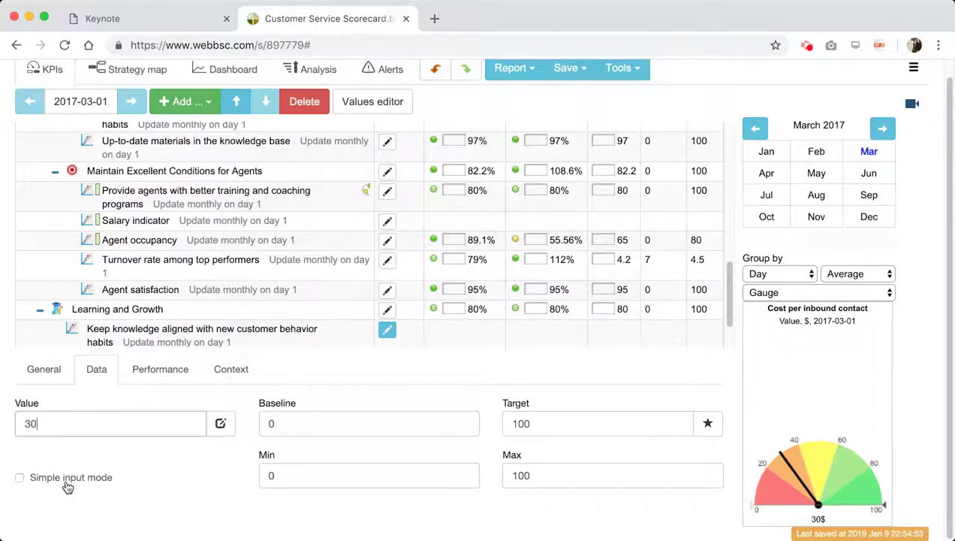
Set the performance optimization of "Cost per inbound contact" to Minimize Value Linearly.
click(147, 379)
click(526, 444)
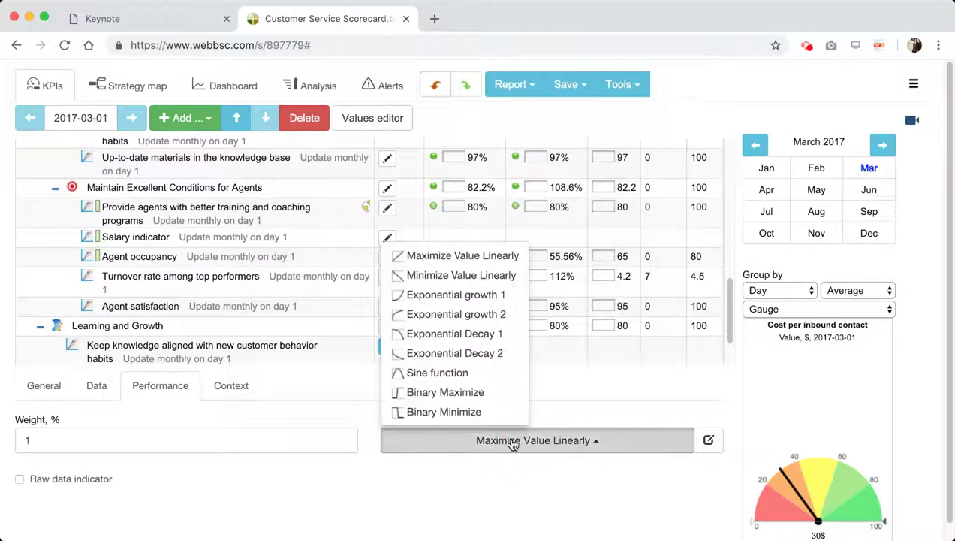
click(447, 257)
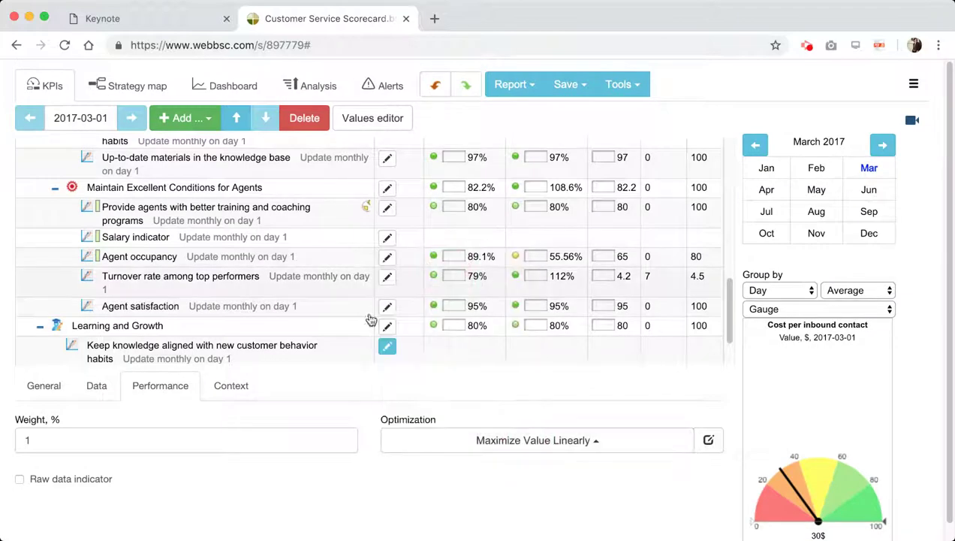
Set the baseline of "Cost per inbound contact" to 40 and its maximum to 50.
click(105, 387)
click(263, 440)
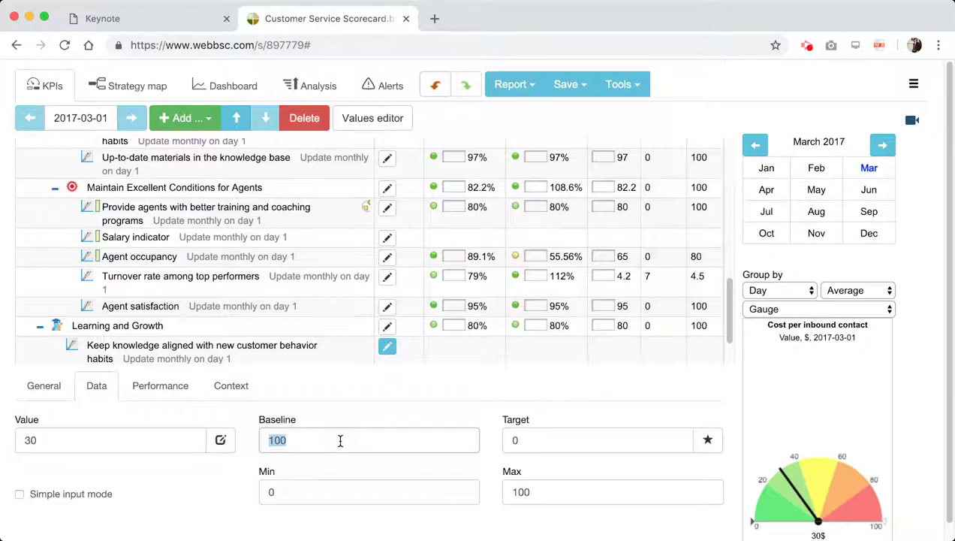
text(40)
click(537, 485)
text(50)
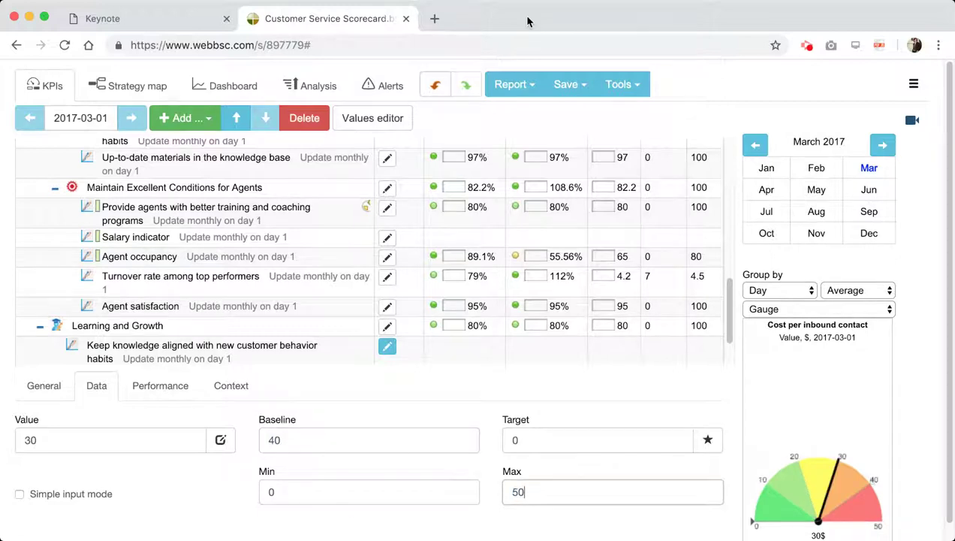
Review the goals and their indicators on the strategy map, from Finance down to Learning and Growth.
click(143, 88)
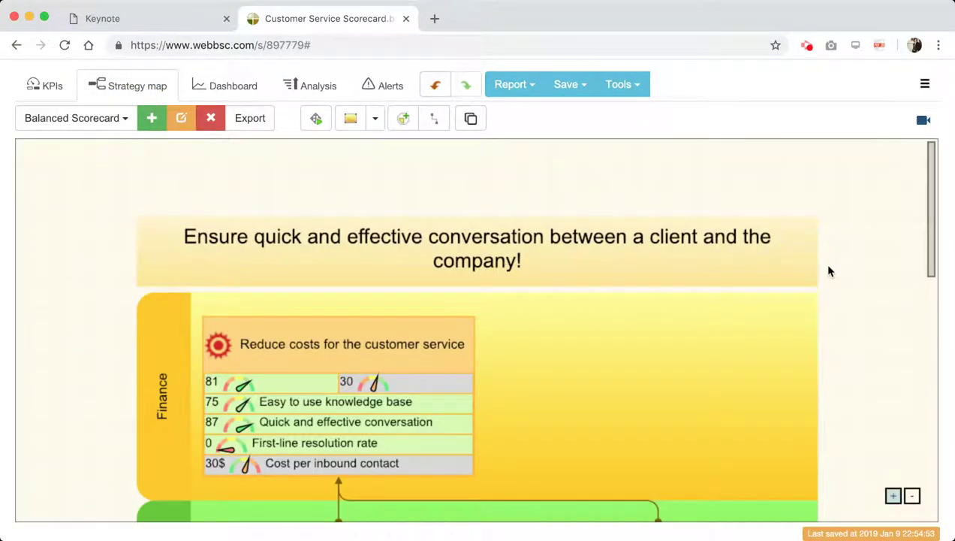
click(928, 269)
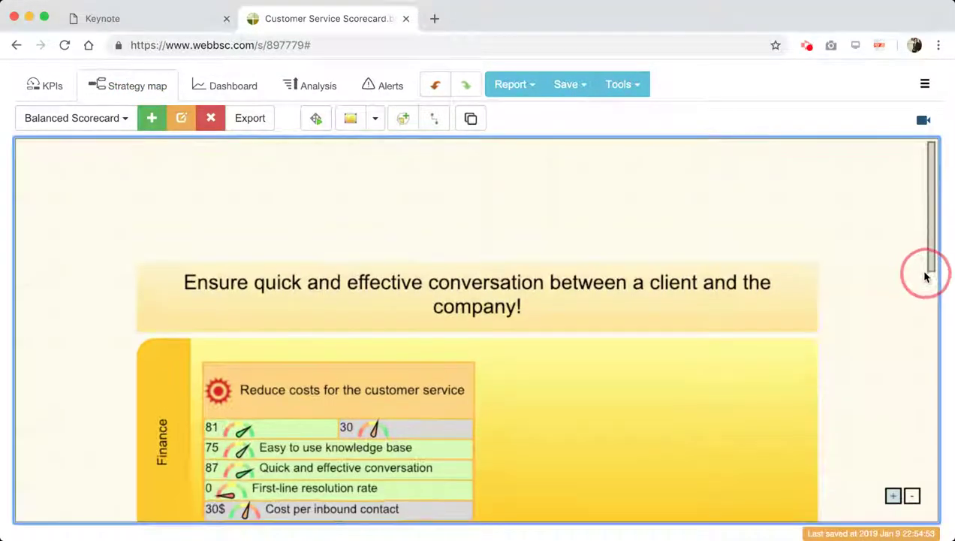
scroll(927, 188, down, 2)
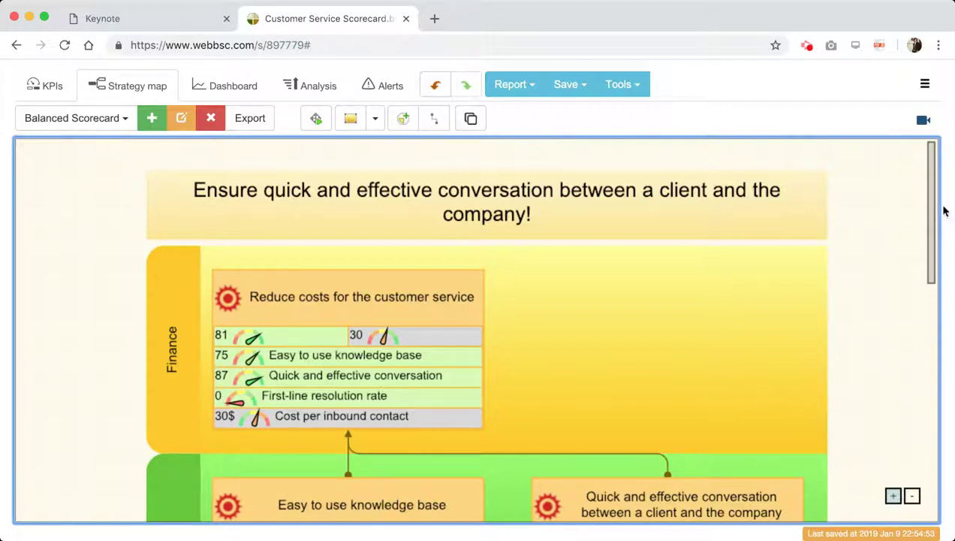
drag(932, 209, 923, 494)
click(913, 496)
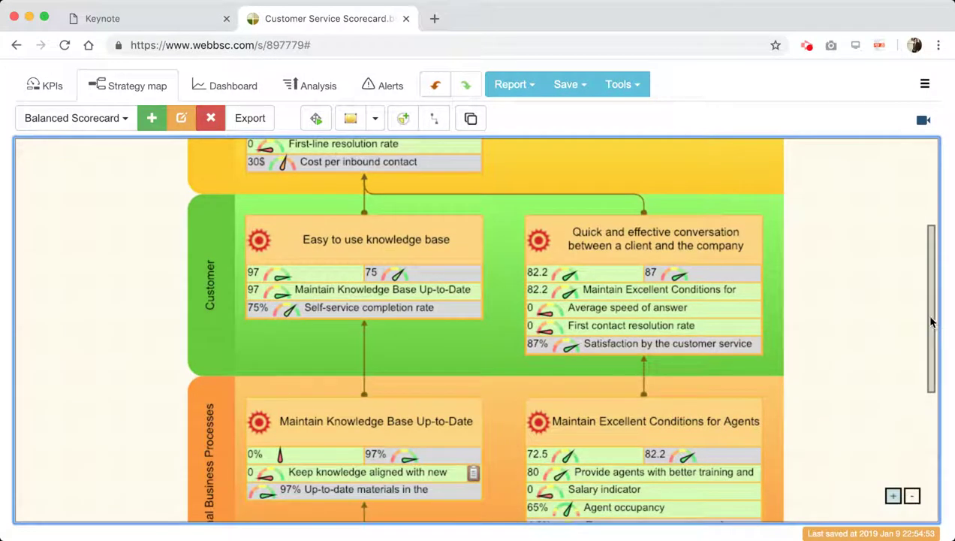
drag(931, 322, 929, 400)
scroll(922, 508, down, 1)
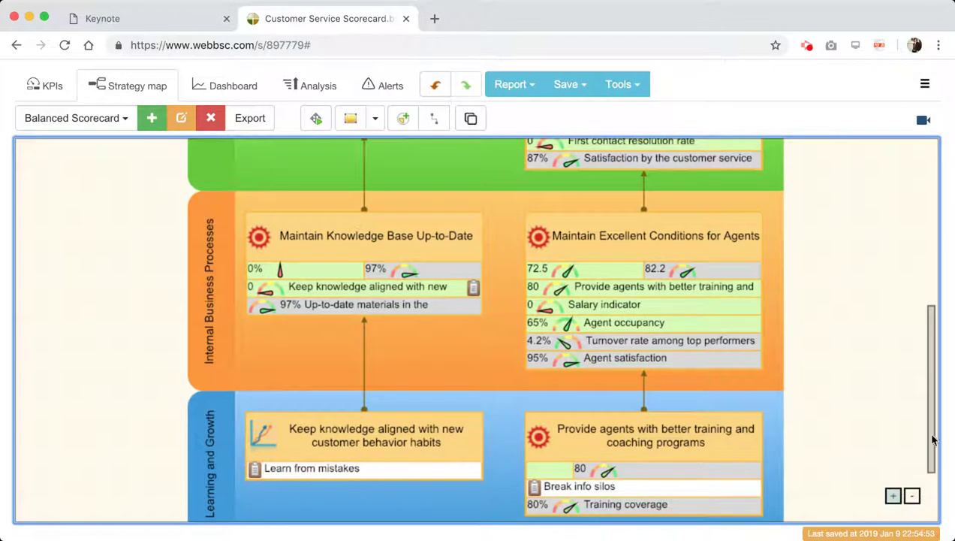
drag(933, 440, 930, 476)
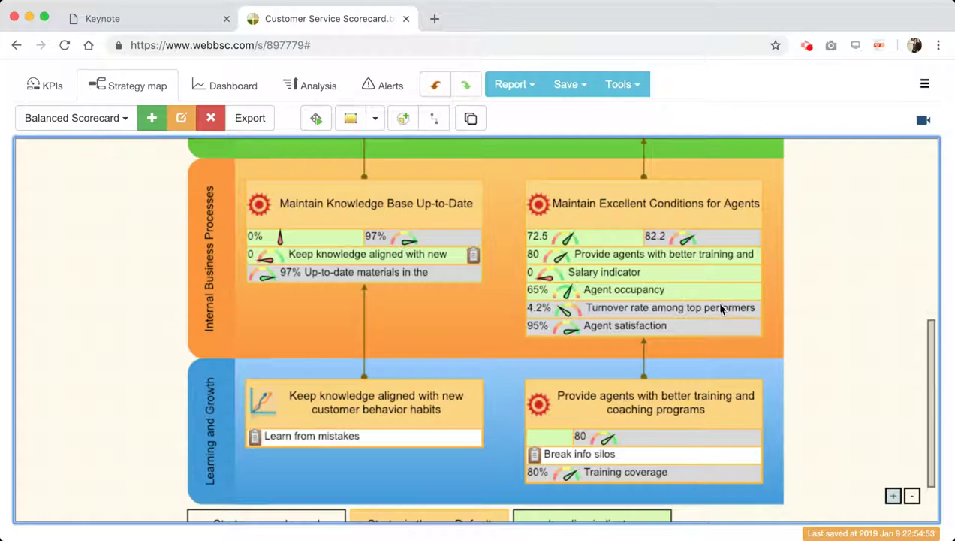
drag(929, 376, 939, 200)
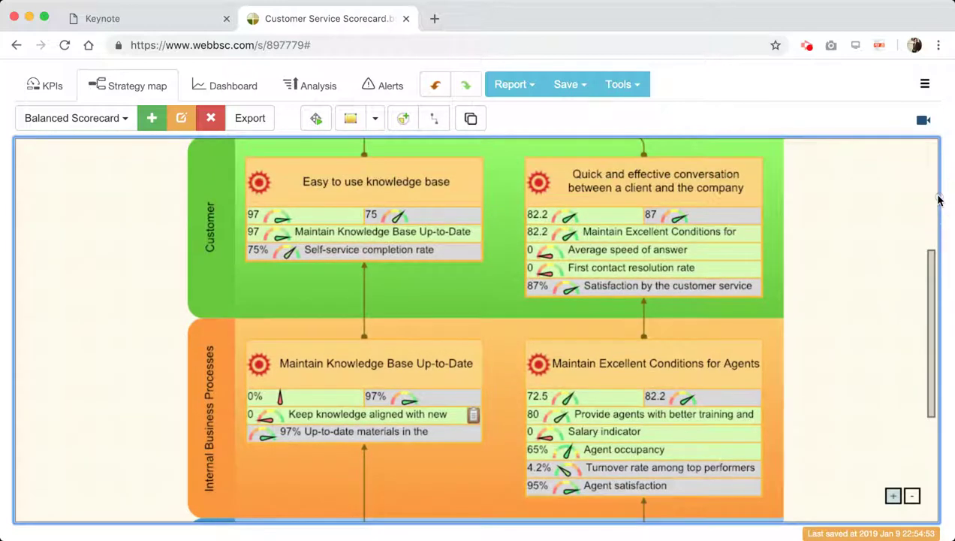
Open a new initiative for the "Maintain Knowledge Base Up-to-Date" goal from the KPI list.
click(404, 367)
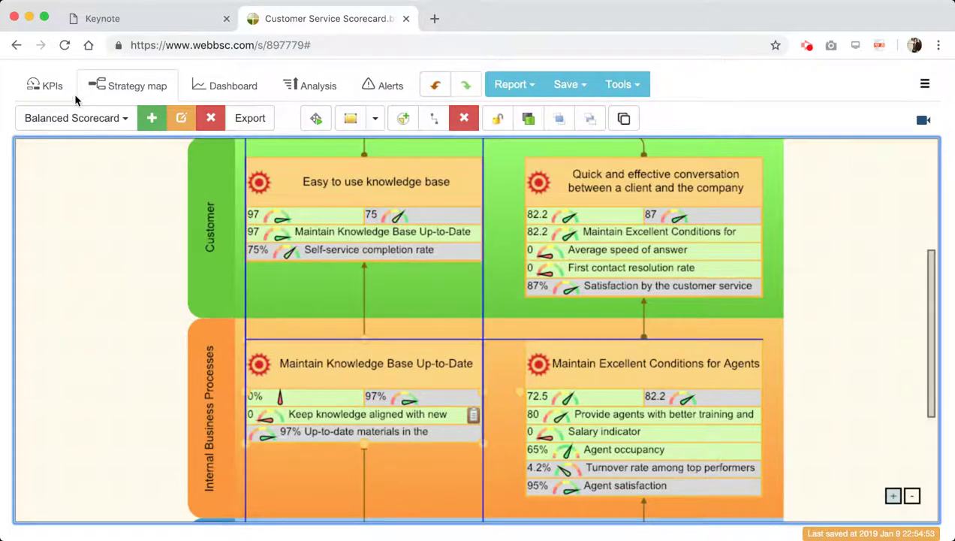
click(53, 92)
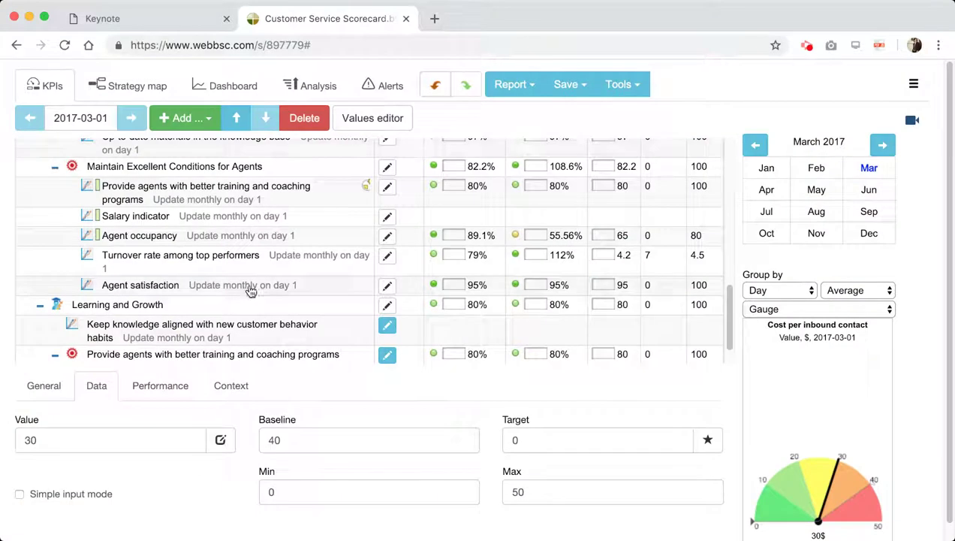
scroll(256, 286, down, 2)
scroll(214, 263, up, 2)
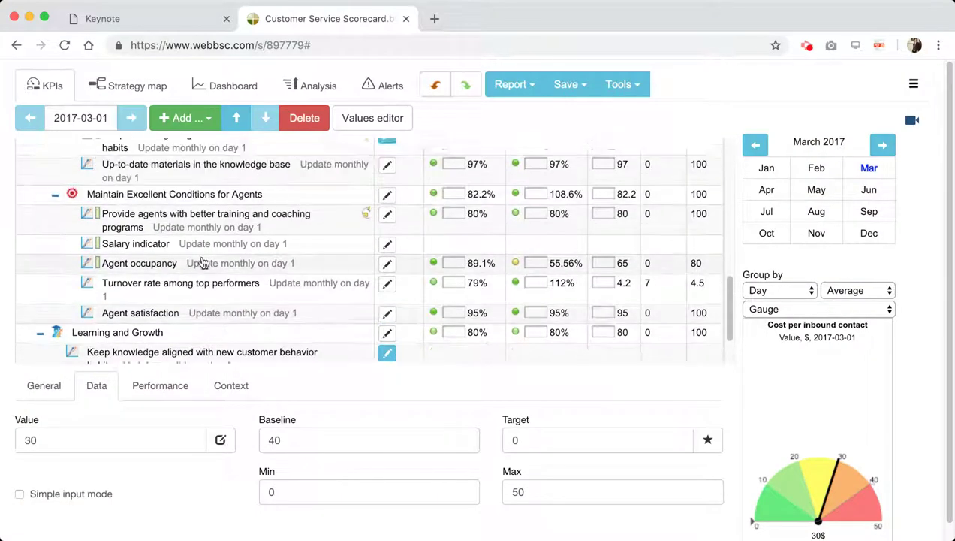
scroll(201, 261, up, 1)
click(248, 166)
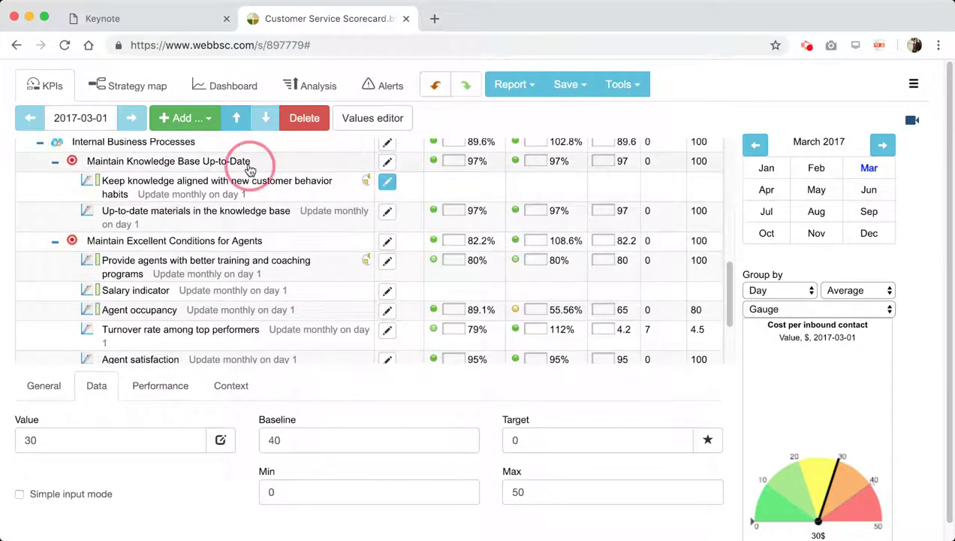
click(209, 210)
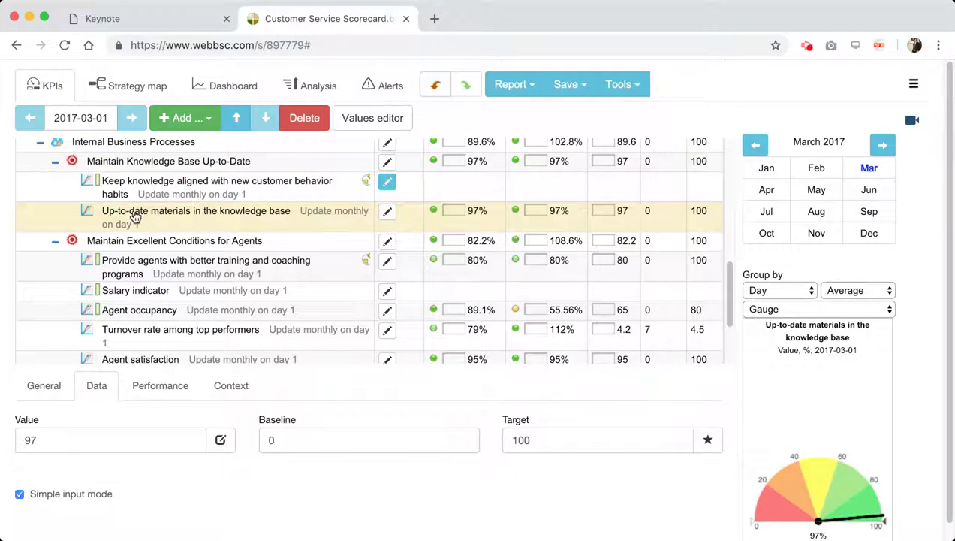
click(248, 162)
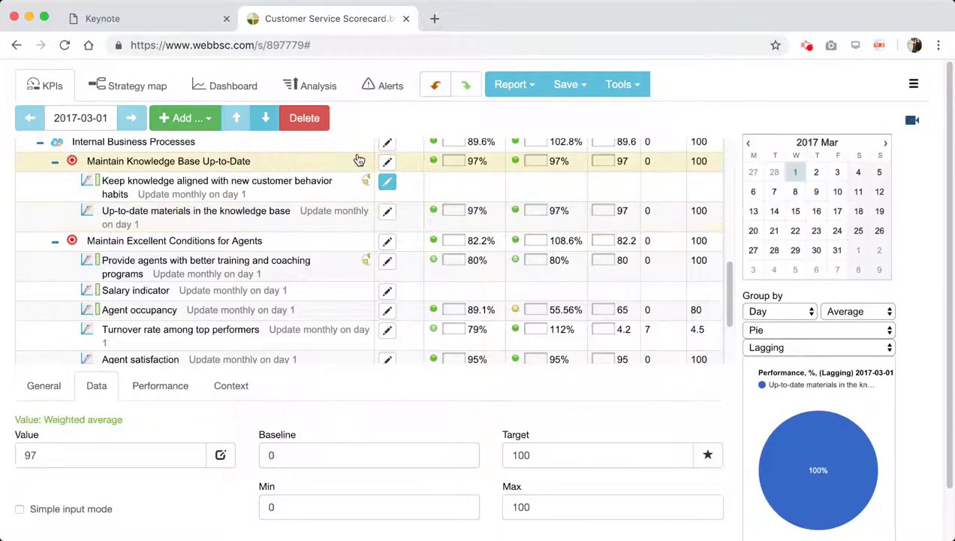
click(384, 161)
click(192, 199)
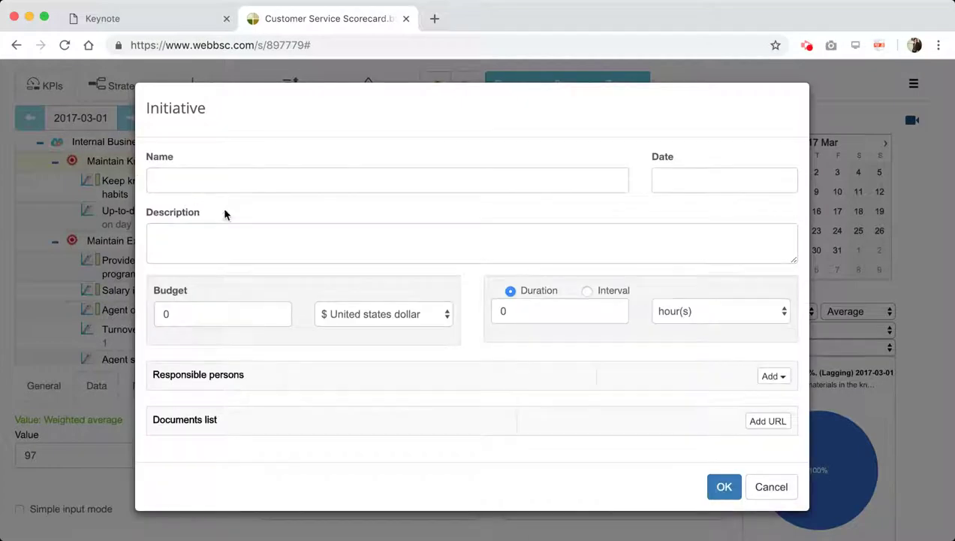
Name the initiative "Update videos for the new features" and give it a budget of 2000 United States dollars.
click(277, 177)
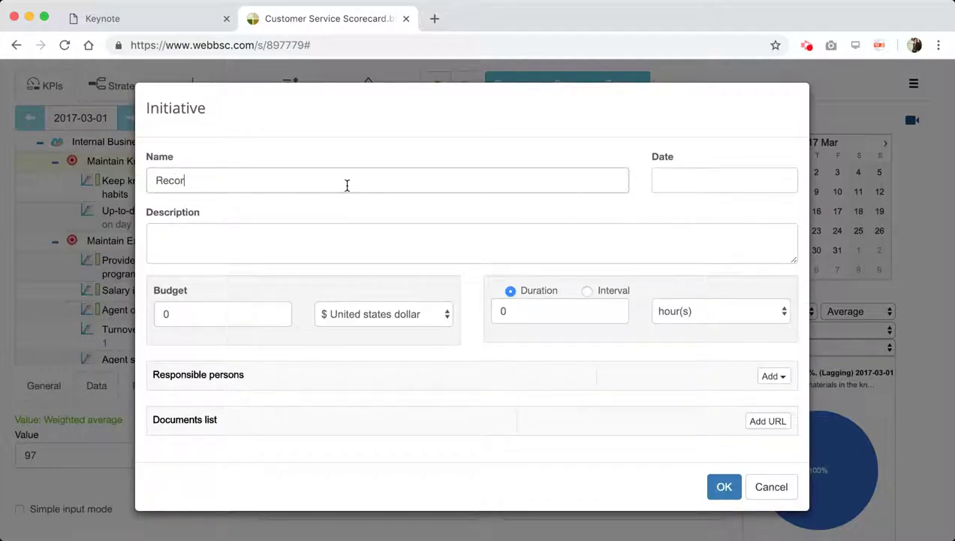
text(Update videos for the new features)
key(Tab)
key(Tab)
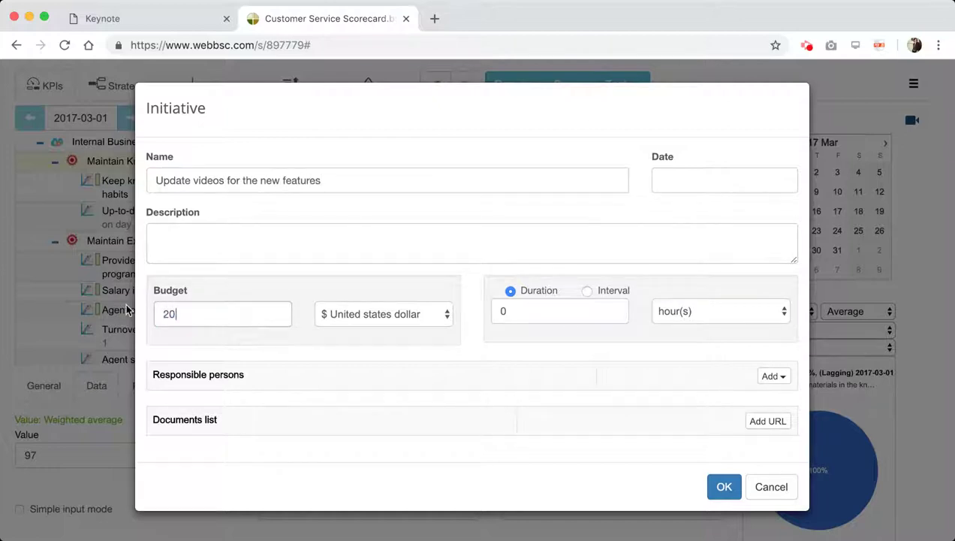
click(401, 245)
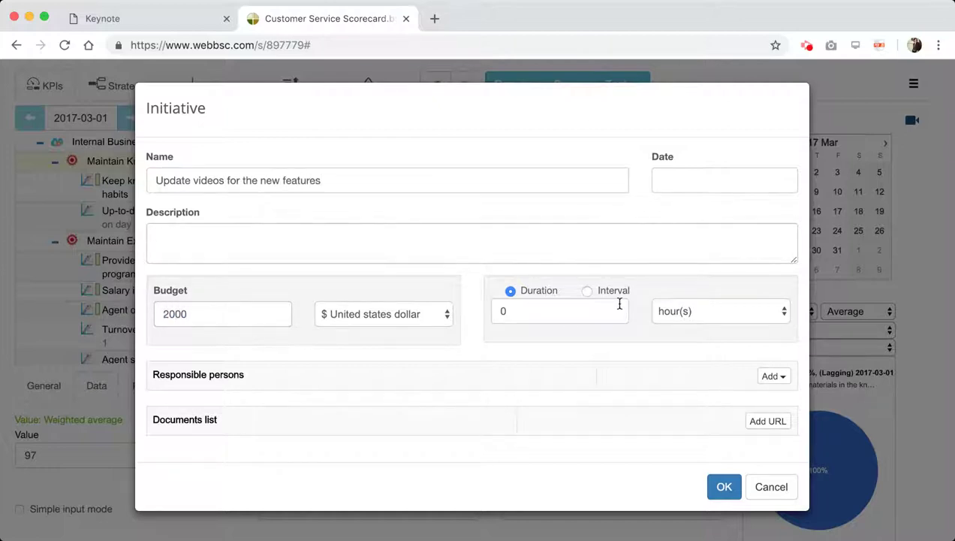
Switch the initiative's timing to an interval and set its deadline to 2019-01-31.
click(588, 293)
click(750, 318)
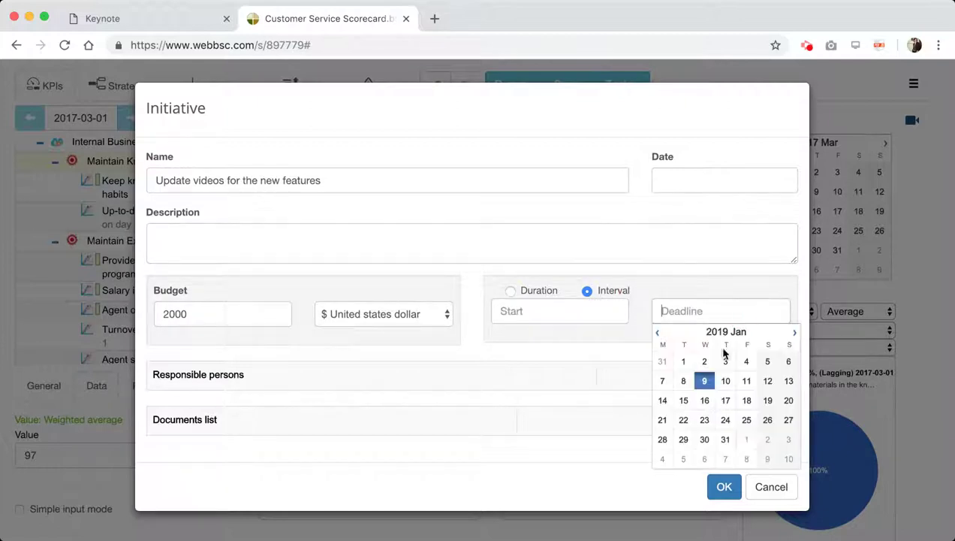
click(727, 443)
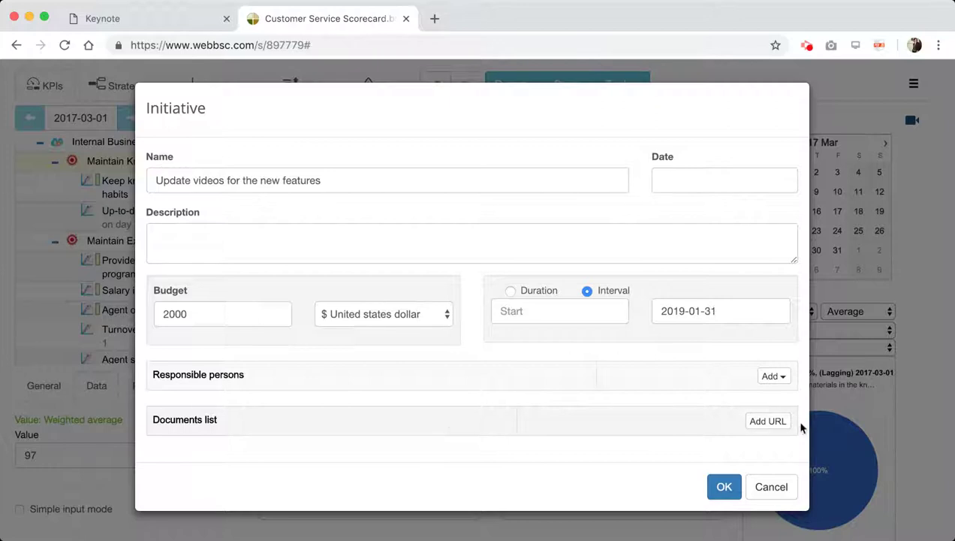
Save the "Update videos for the new features" initiative and view it under its Internal Business Processes goal on the strategy map.
click(725, 488)
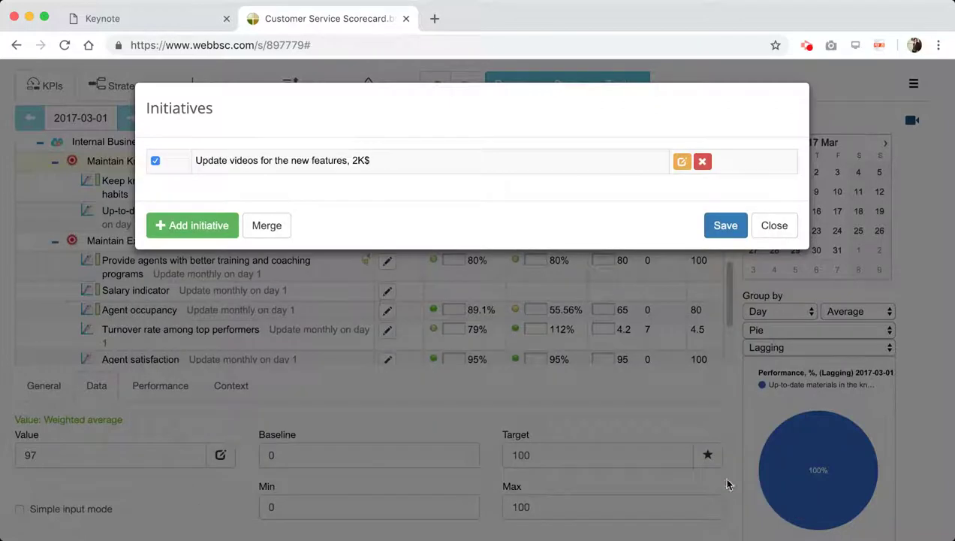
click(720, 221)
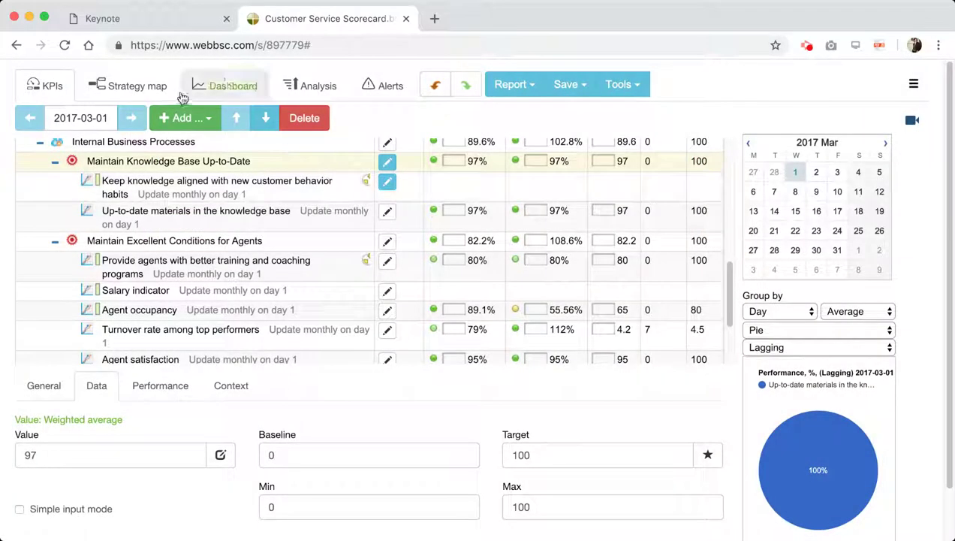
click(160, 91)
click(139, 316)
scroll(143, 258, down, 3)
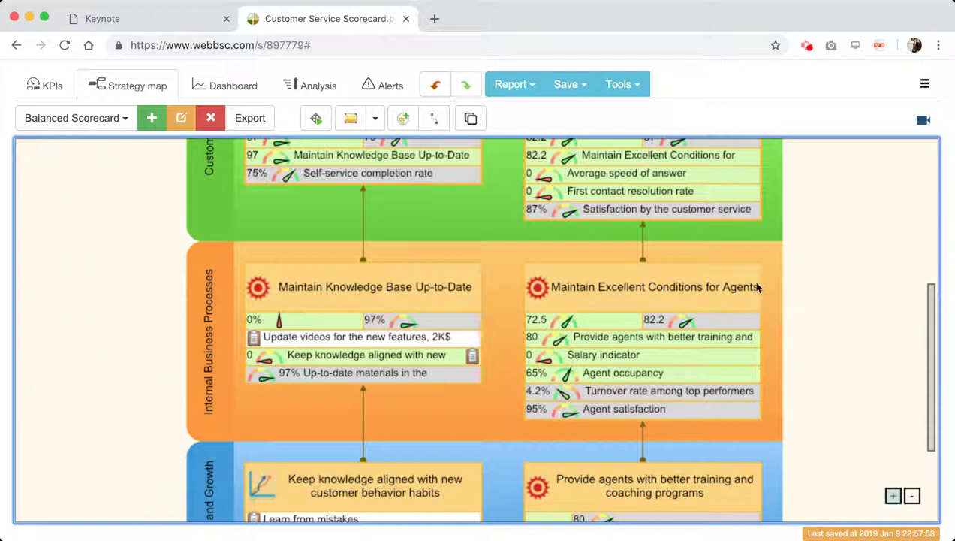
Look through the profiles offered for the Goals and KPIs report, and close its settings without generating a report.
click(514, 84)
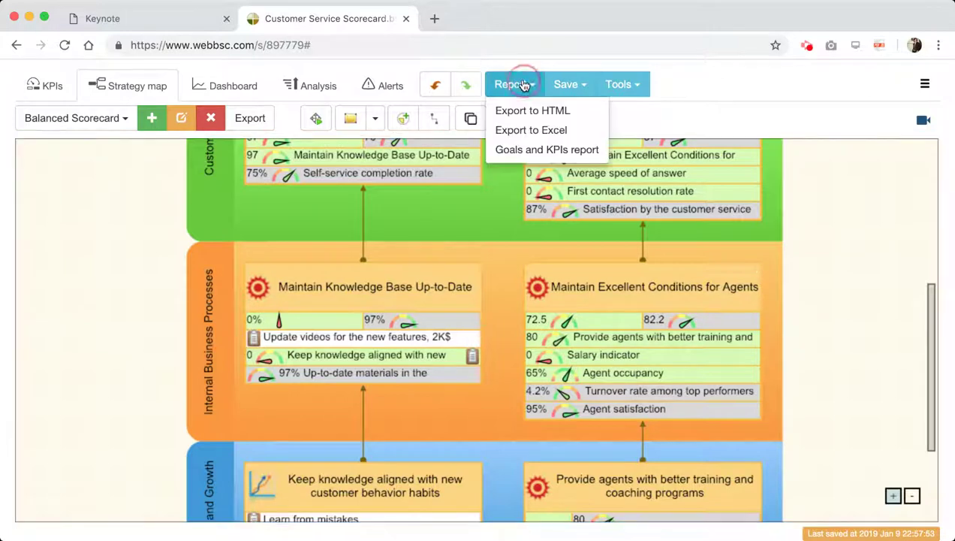
click(538, 150)
click(344, 205)
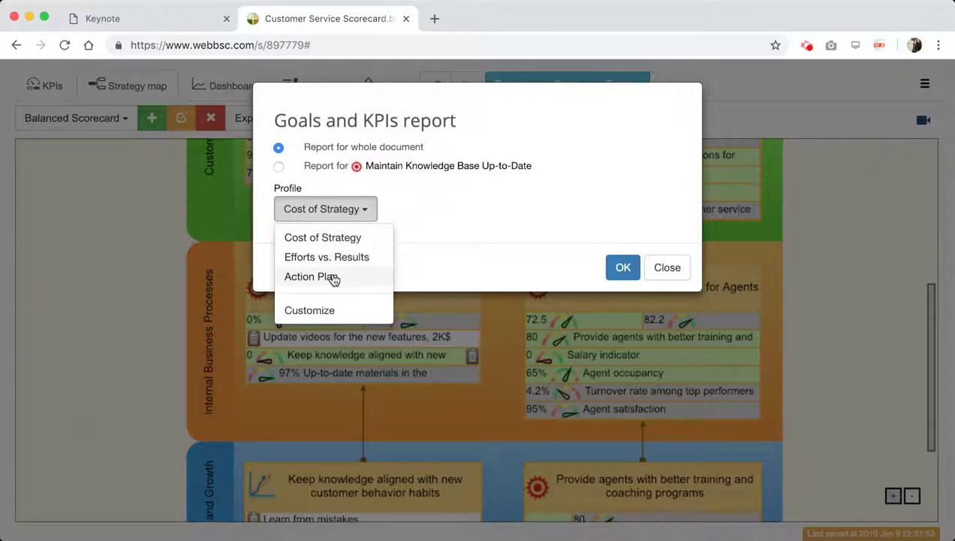
click(669, 268)
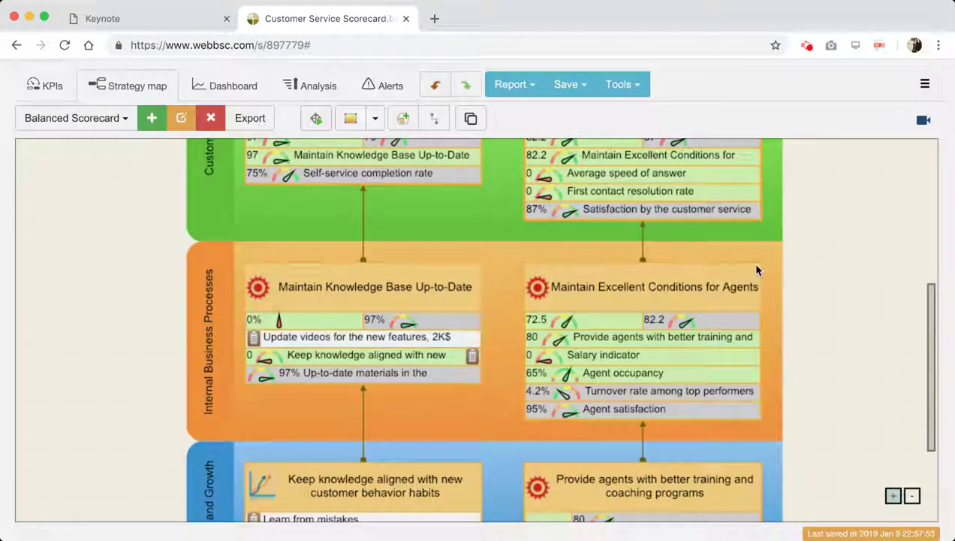
Review the Customer and Internal Business Processes goals with their leading and lagging values on the strategy map.
drag(836, 219, 815, 367)
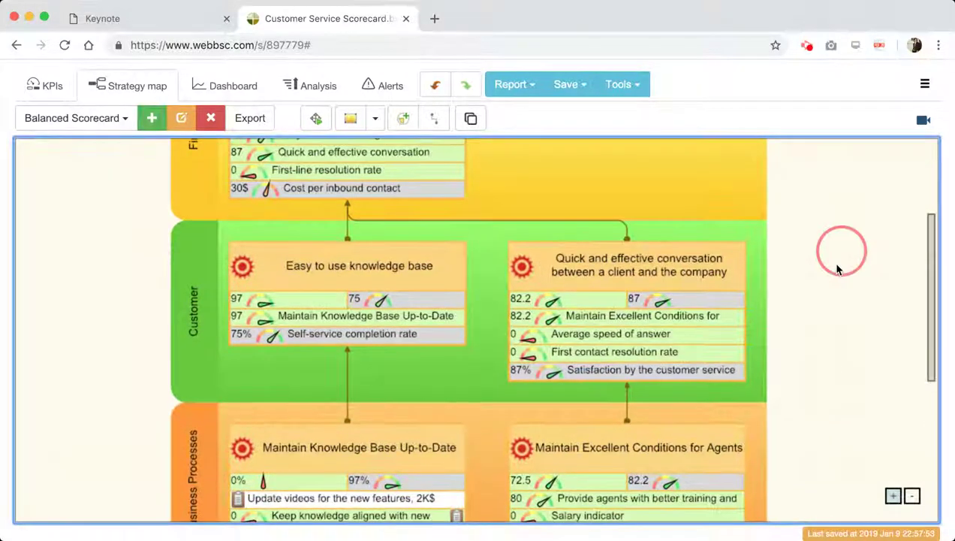
drag(838, 247, 819, 348)
drag(845, 267, 829, 214)
drag(828, 341, 832, 301)
click(226, 88)
click(122, 86)
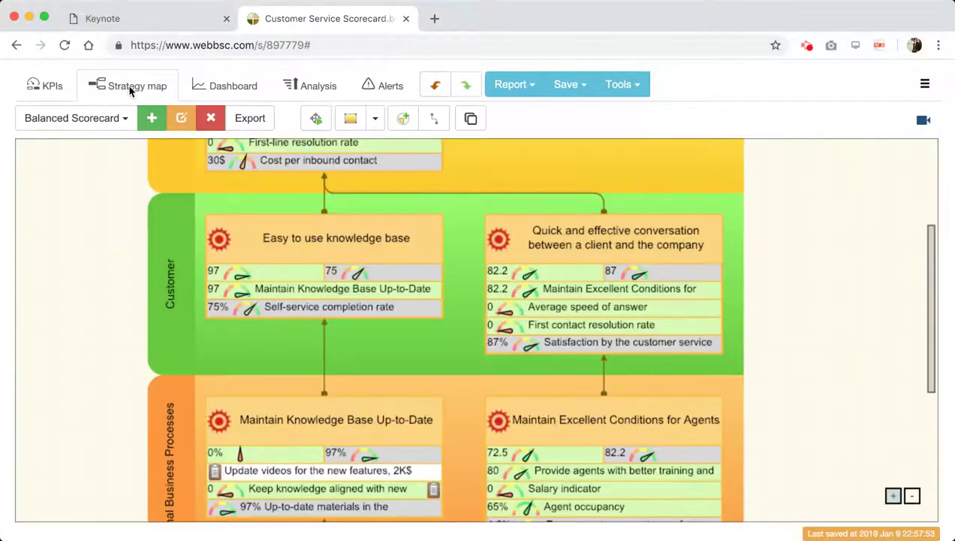
Add a gauge chart to the dashboard showing the leading value of the Customer goal "Quick and effective conversation between a client and the company".
click(204, 86)
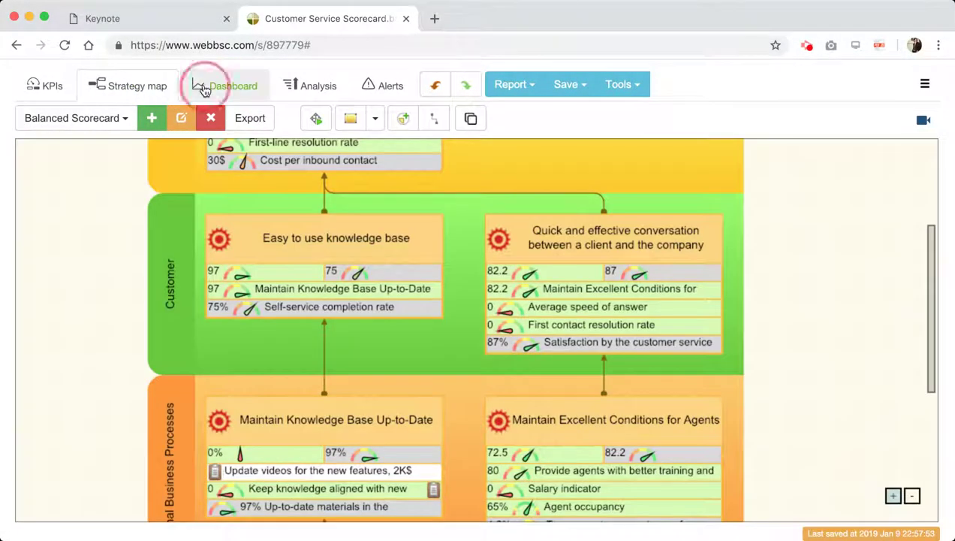
click(222, 120)
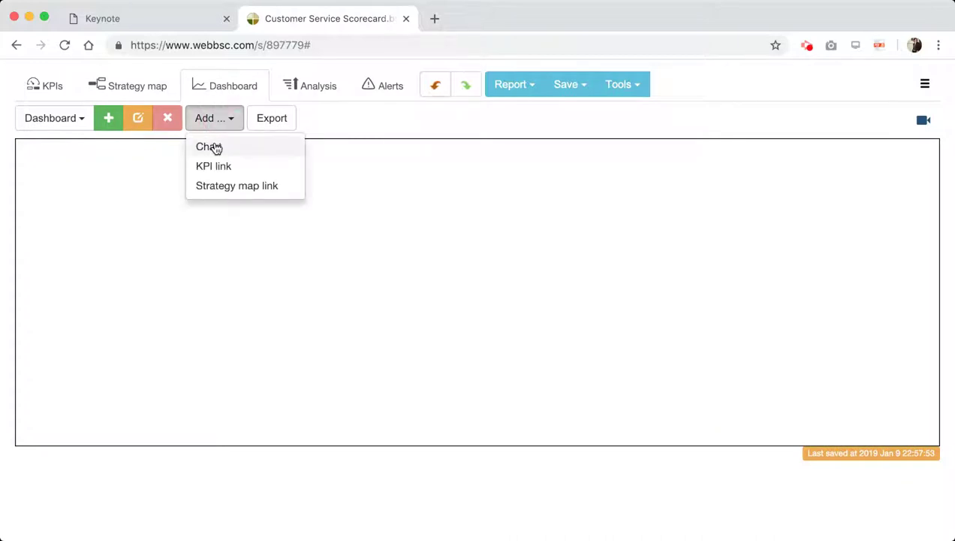
click(216, 147)
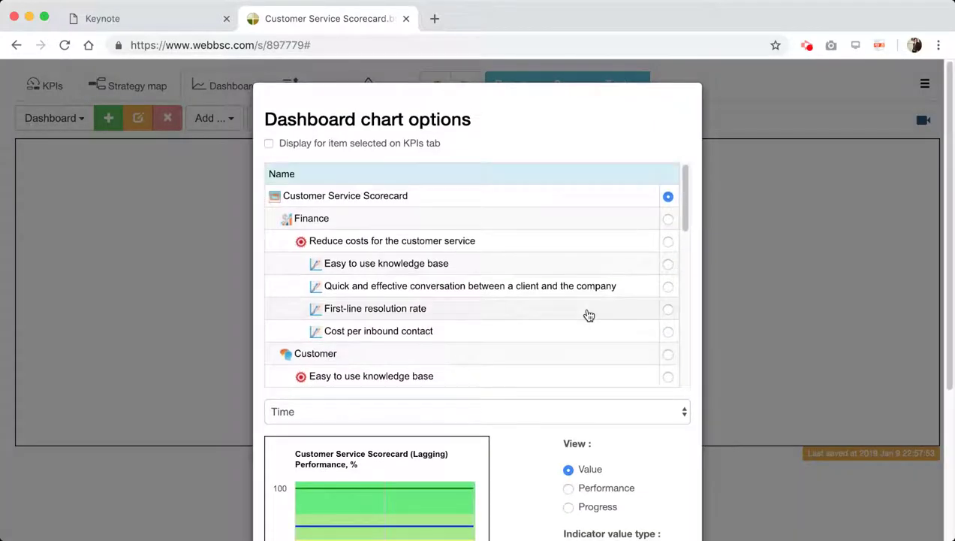
drag(684, 197, 681, 316)
click(668, 267)
scroll(674, 466, down, 4)
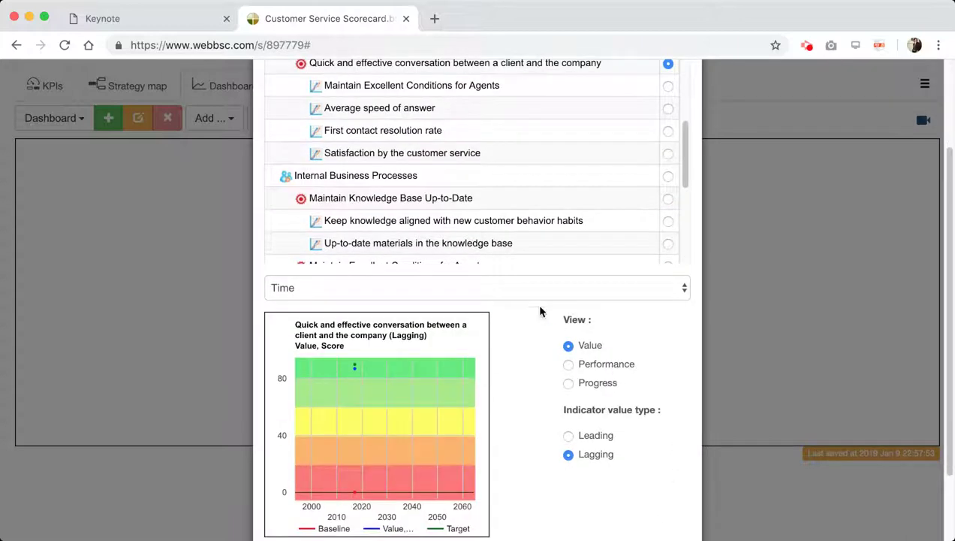
click(532, 299)
click(446, 351)
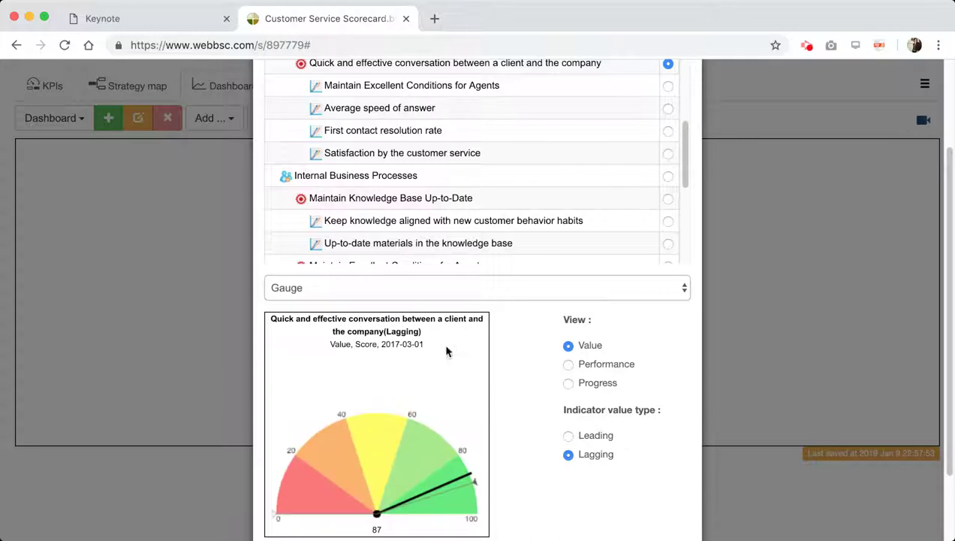
click(599, 440)
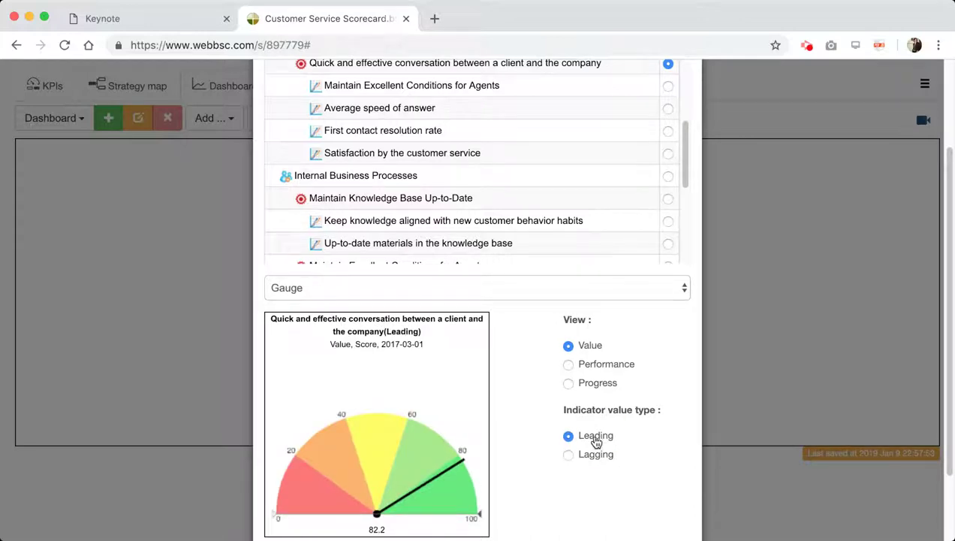
scroll(509, 435, down, 3)
click(621, 493)
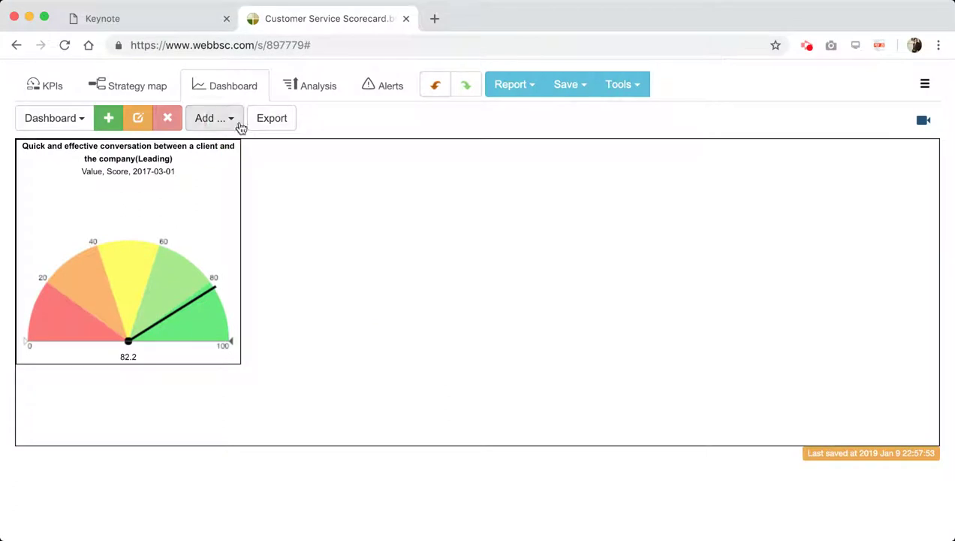
Add a gauge of the lagging performance of "Quick and effective conversation between a client and the company" beside the first dashboard chart.
click(235, 125)
click(232, 146)
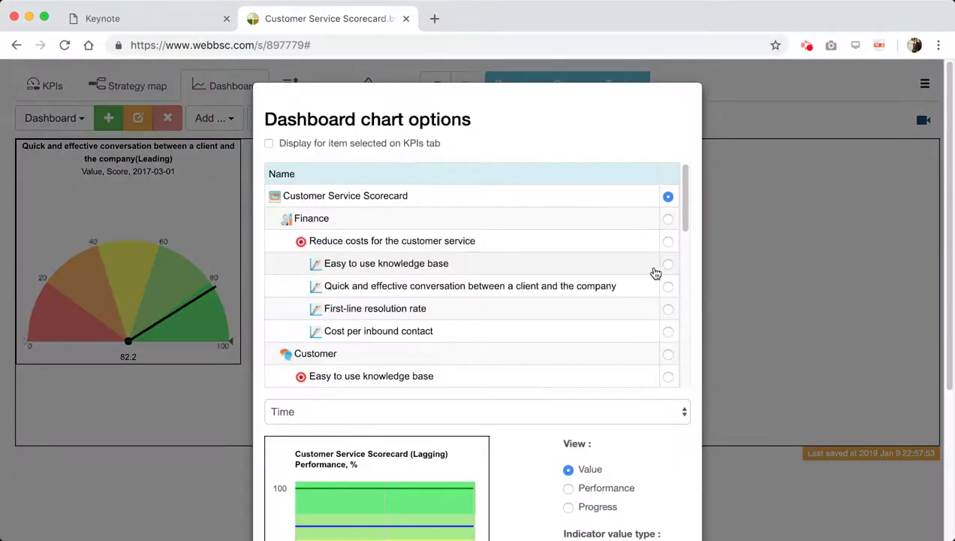
drag(683, 224, 677, 304)
scroll(683, 270, up, 3)
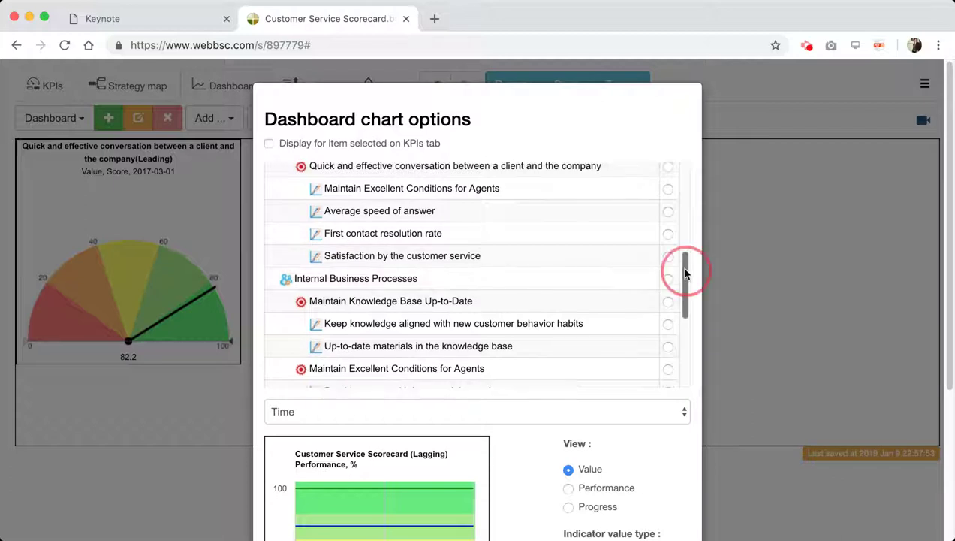
click(668, 264)
drag(684, 258, 656, 443)
scroll(651, 419, down, 3)
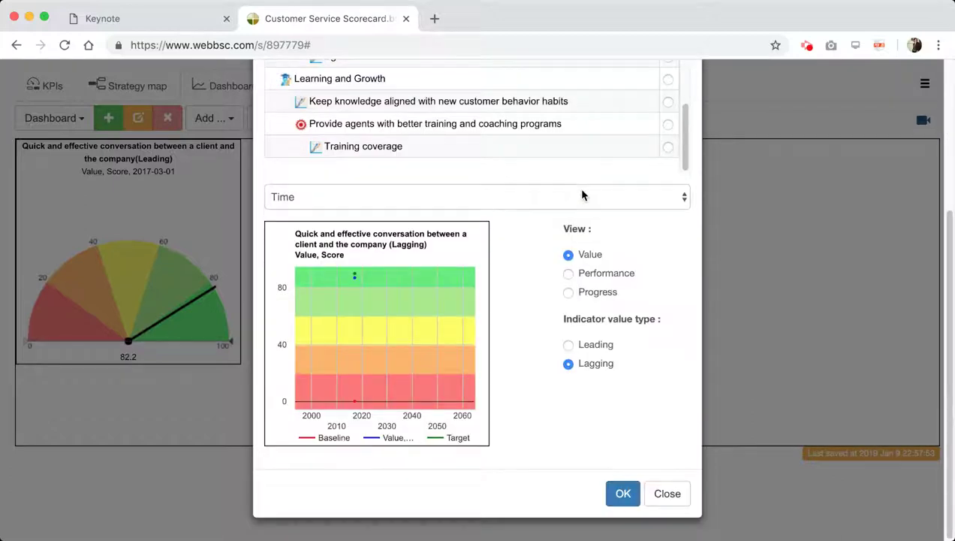
click(389, 257)
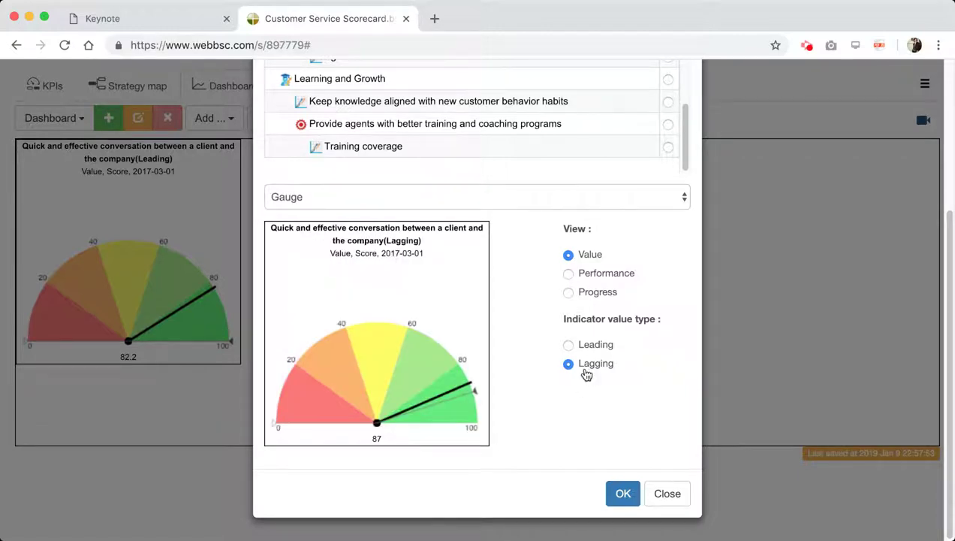
click(608, 278)
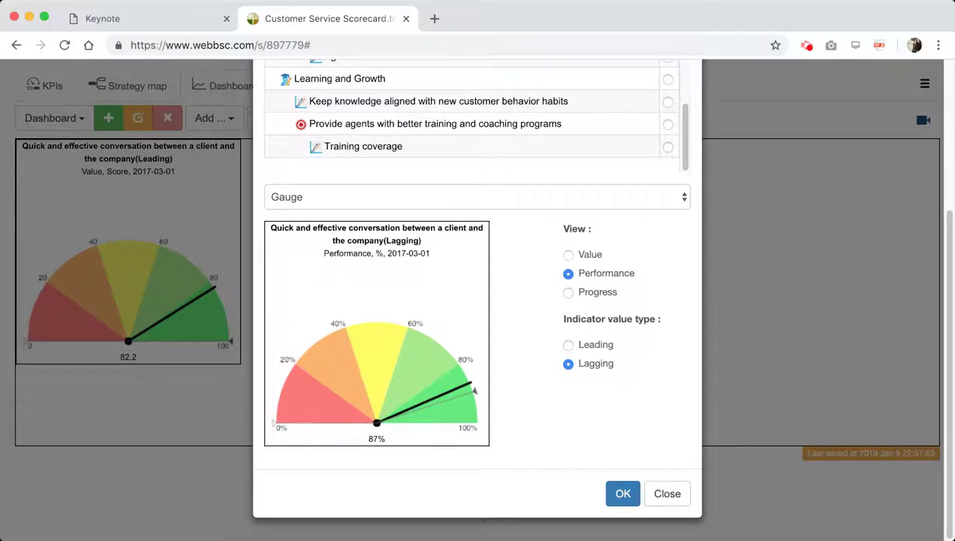
click(622, 494)
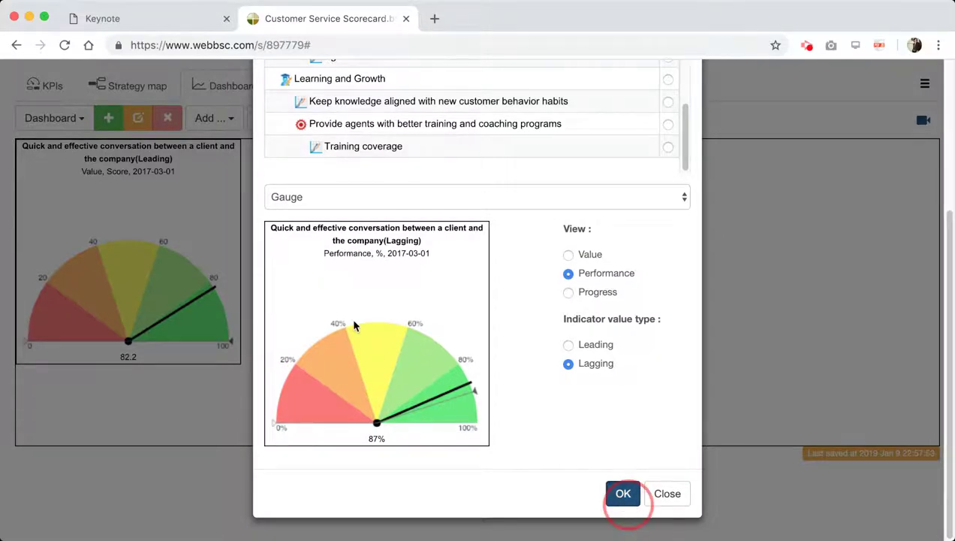
drag(165, 228, 398, 229)
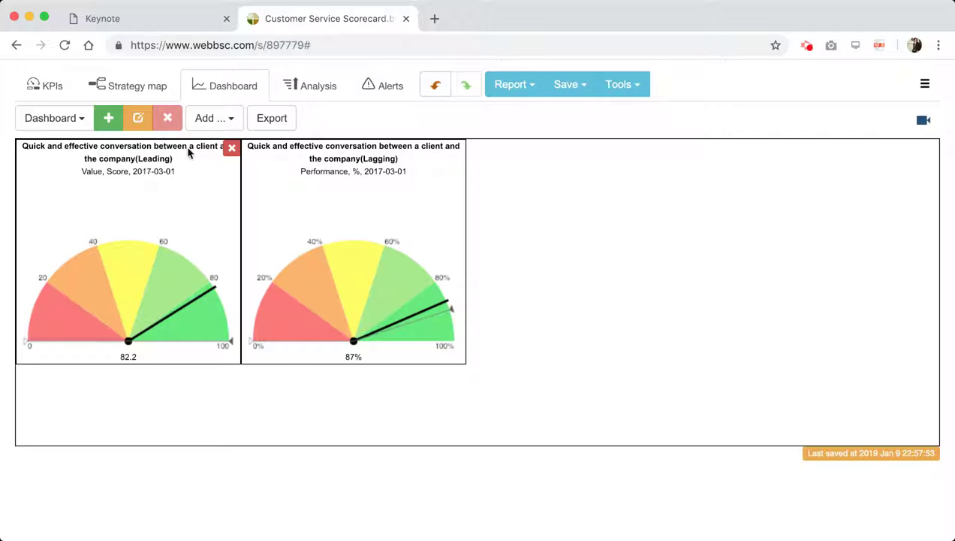
Preview a time chart of the "Quick and effective conversation between a client and the company" goal's lagging value without adding it to the dashboard.
click(231, 121)
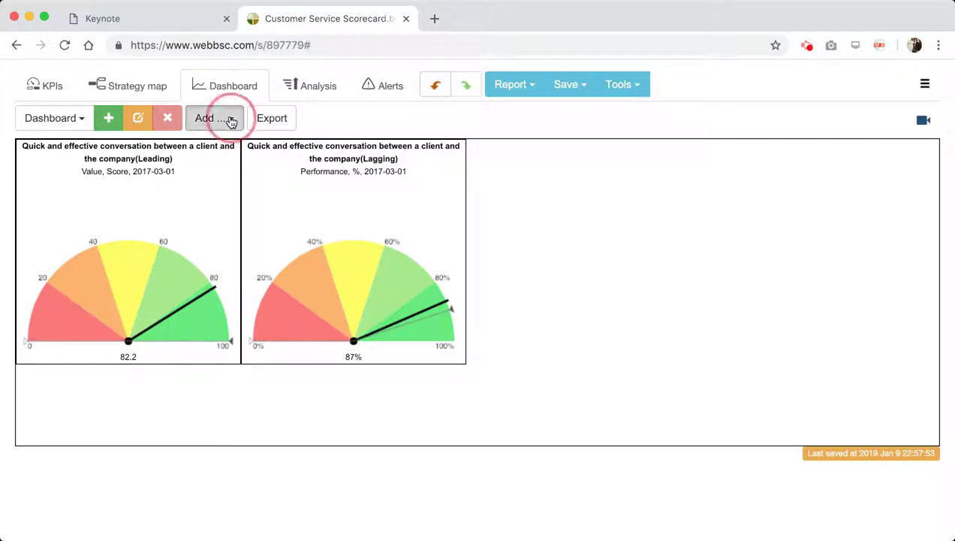
click(224, 147)
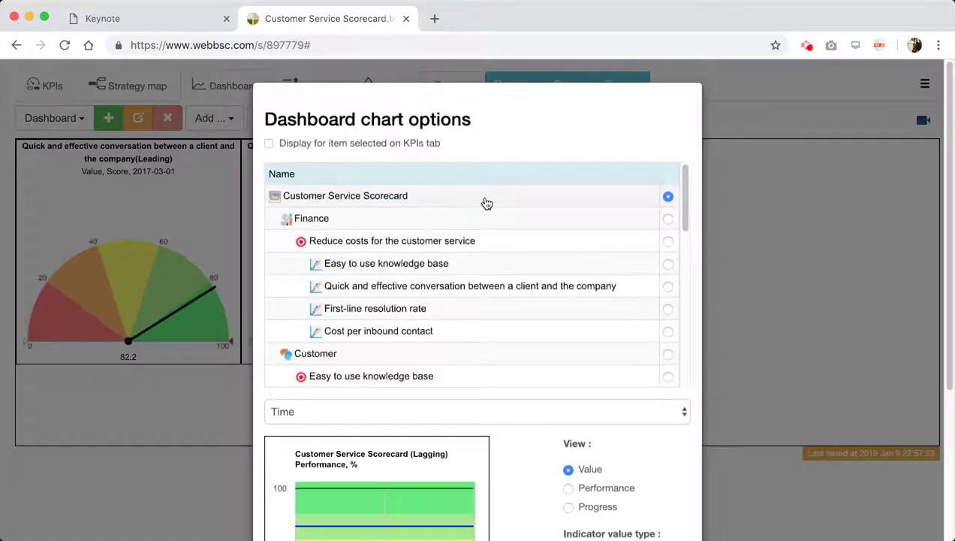
scroll(619, 281, down, 1)
scroll(616, 289, down, 3)
scroll(526, 429, down, 5)
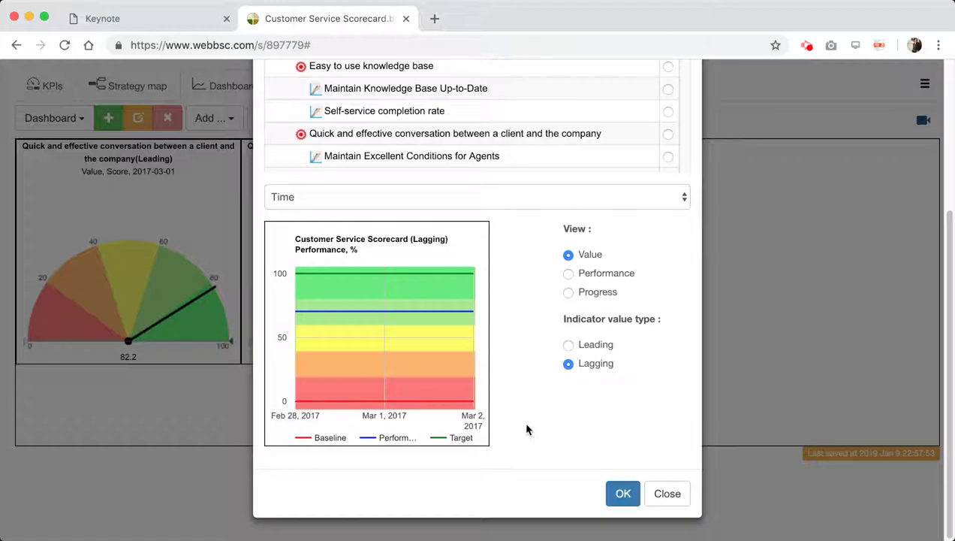
scroll(603, 359, up, 2)
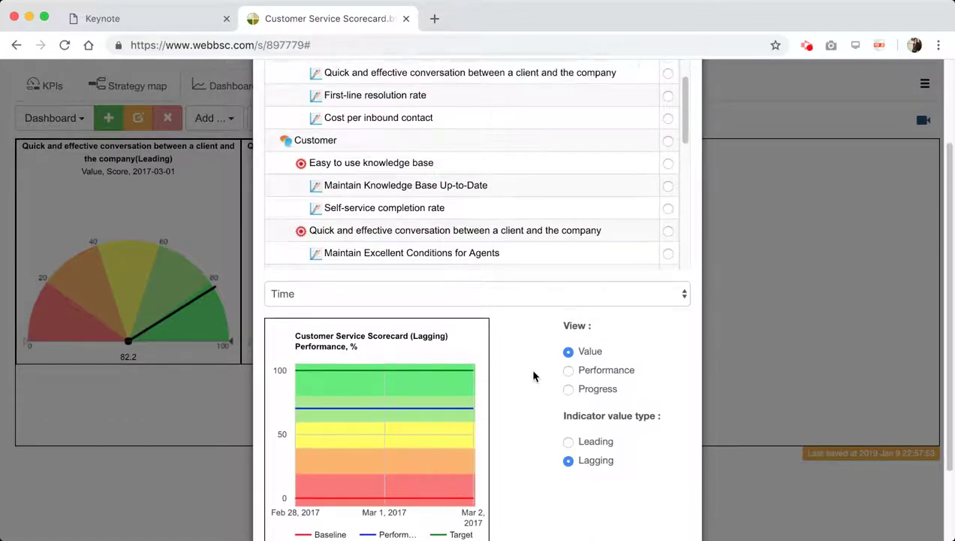
scroll(535, 372, down, 2)
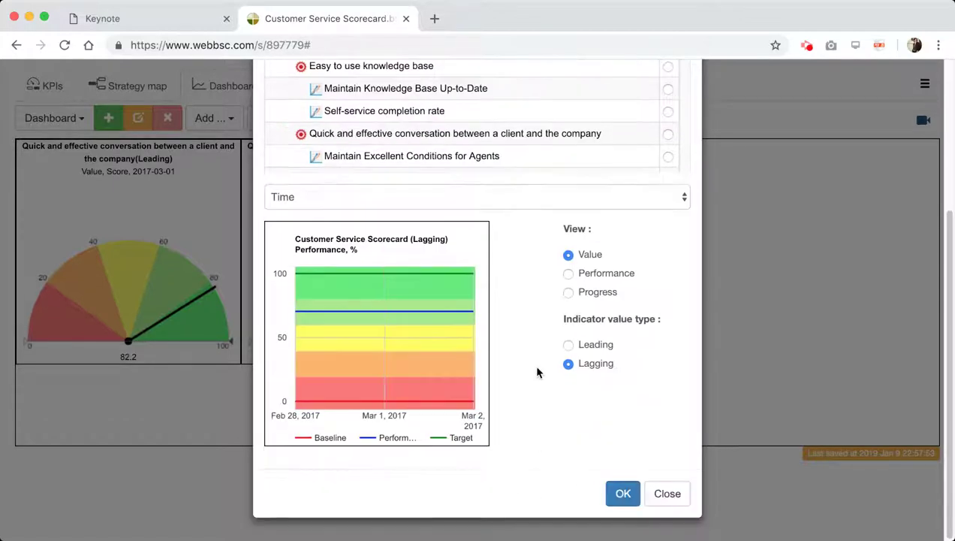
click(667, 134)
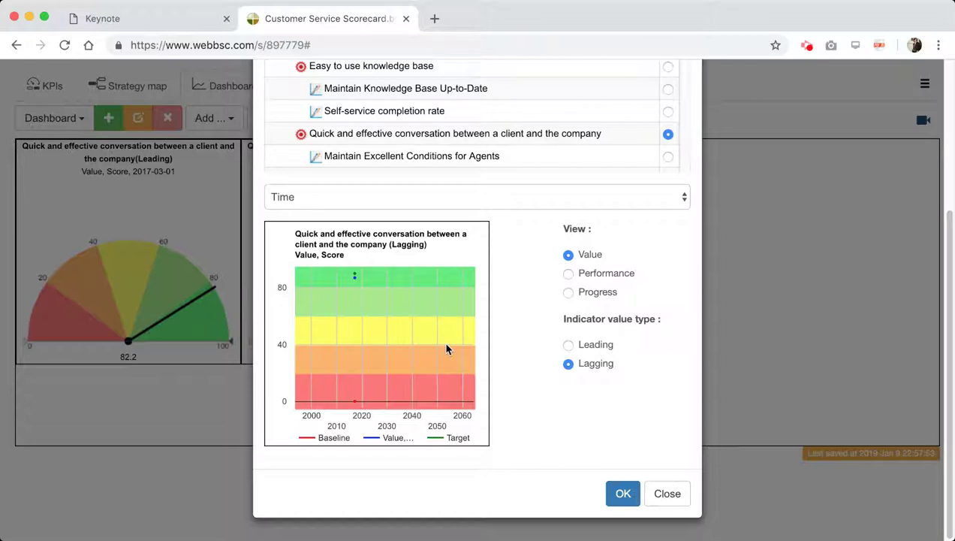
click(679, 493)
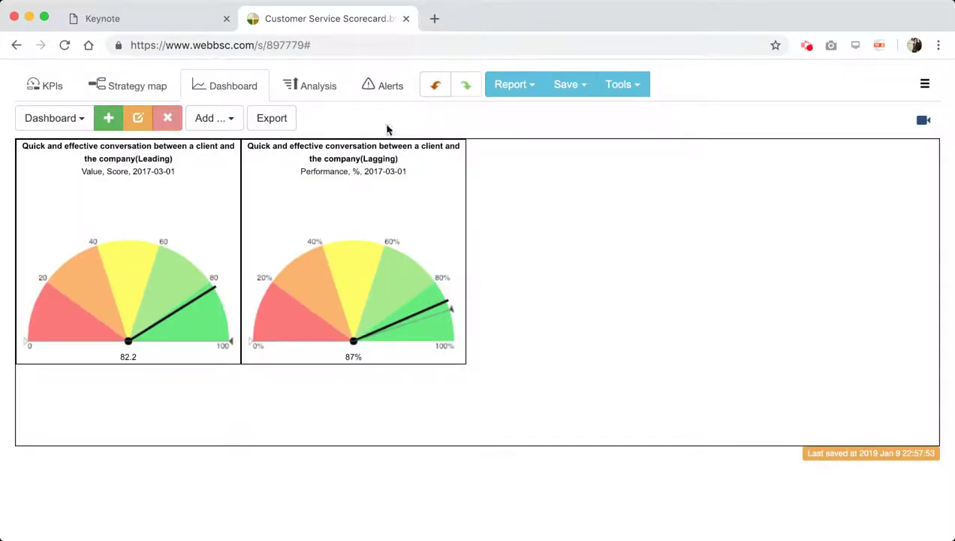
Import the indicator "Conversation to lead conversion rate" from Sales KPI Scorecard Example under the Finance goal "Reduce costs for the customer service".
click(137, 96)
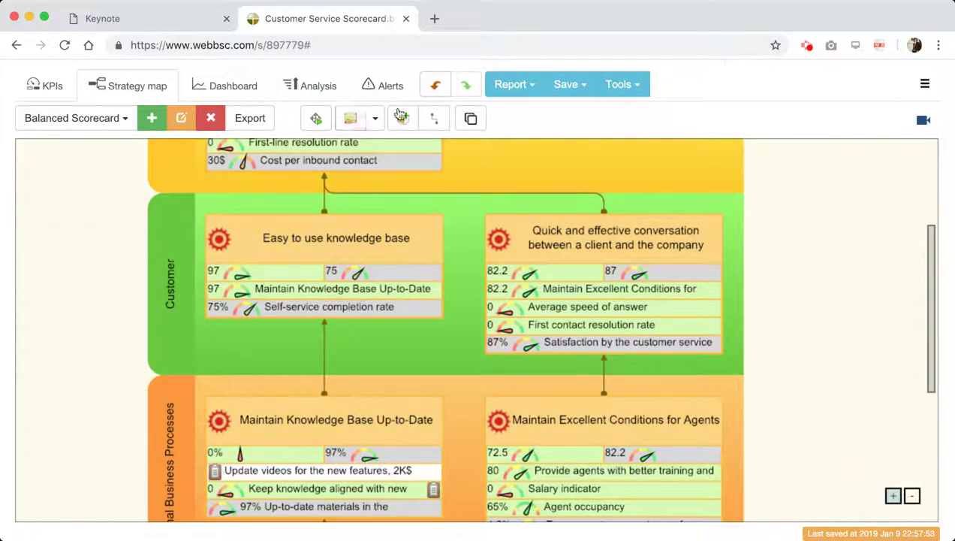
drag(92, 211, 124, 294)
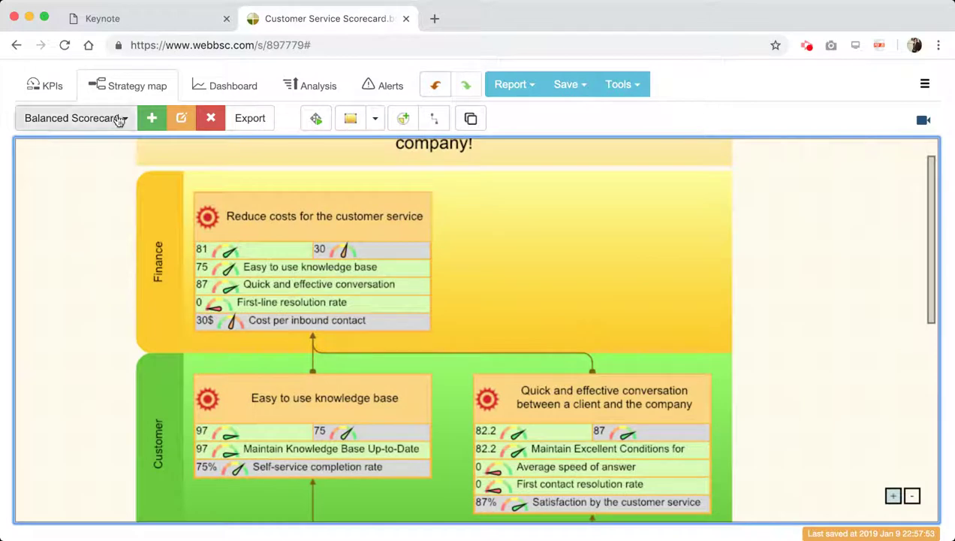
click(54, 90)
click(150, 205)
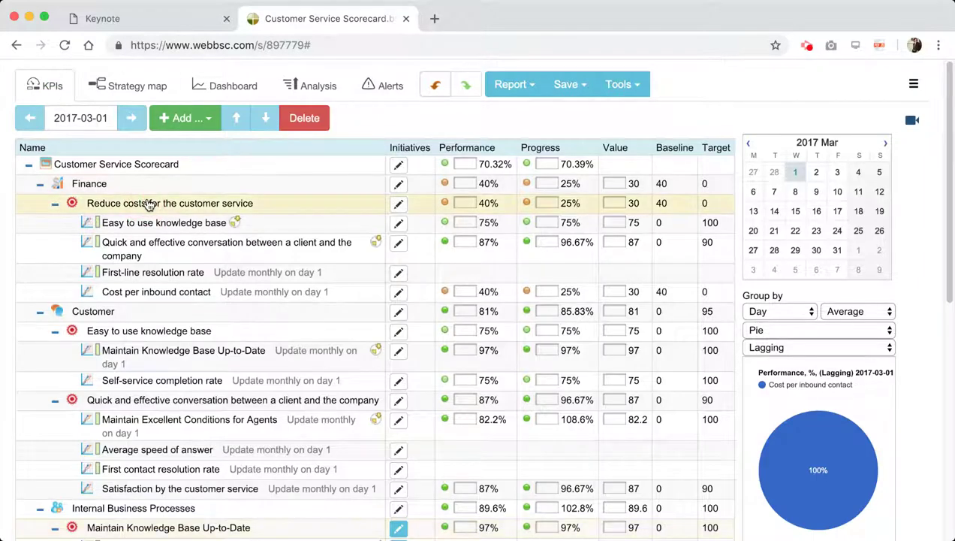
click(201, 119)
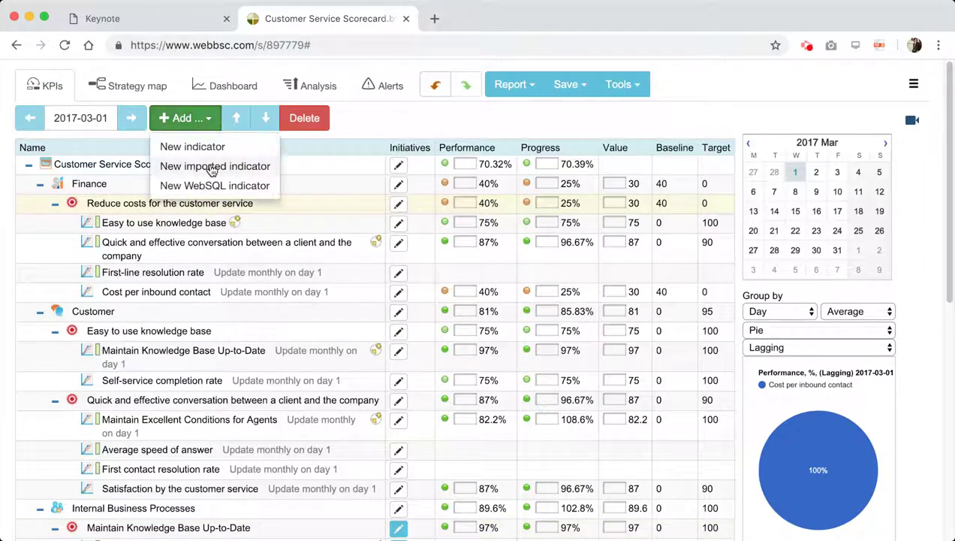
click(212, 166)
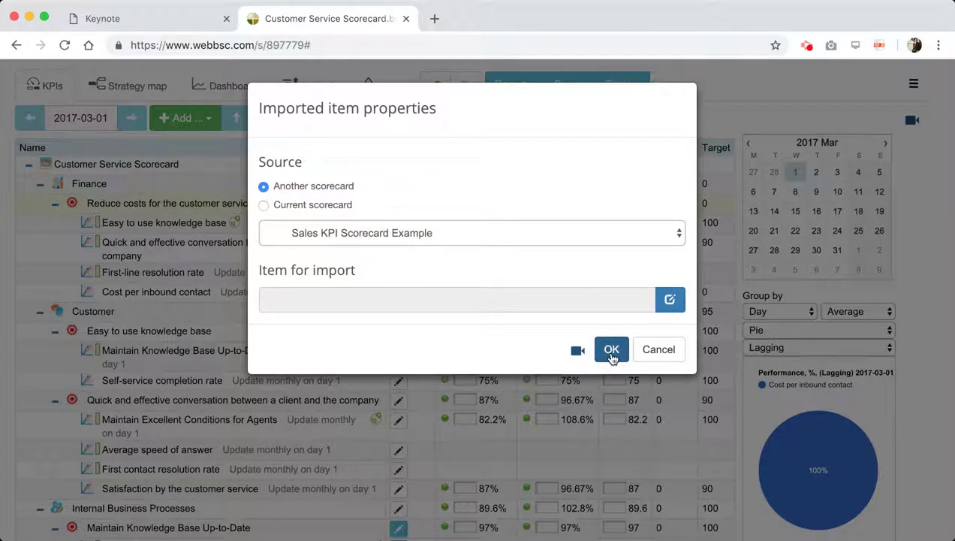
click(671, 300)
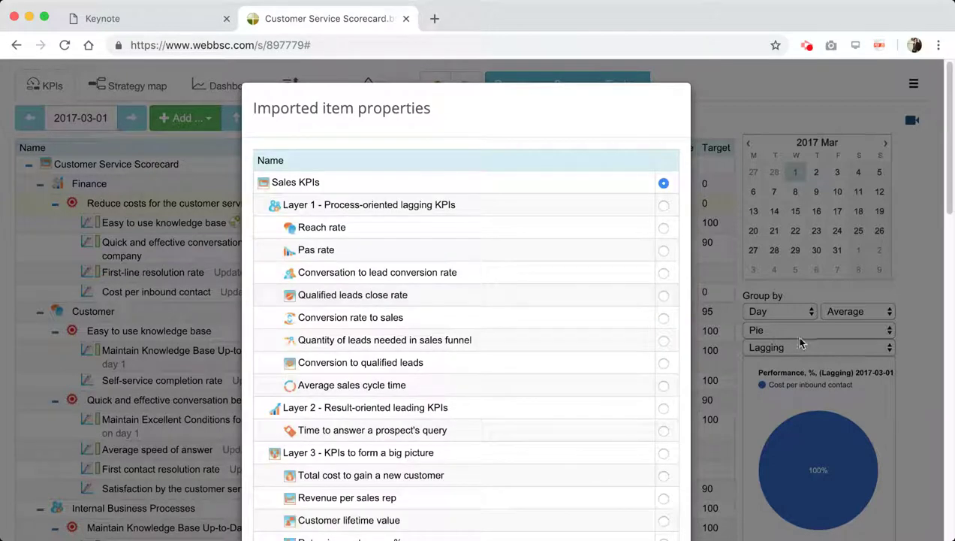
click(663, 274)
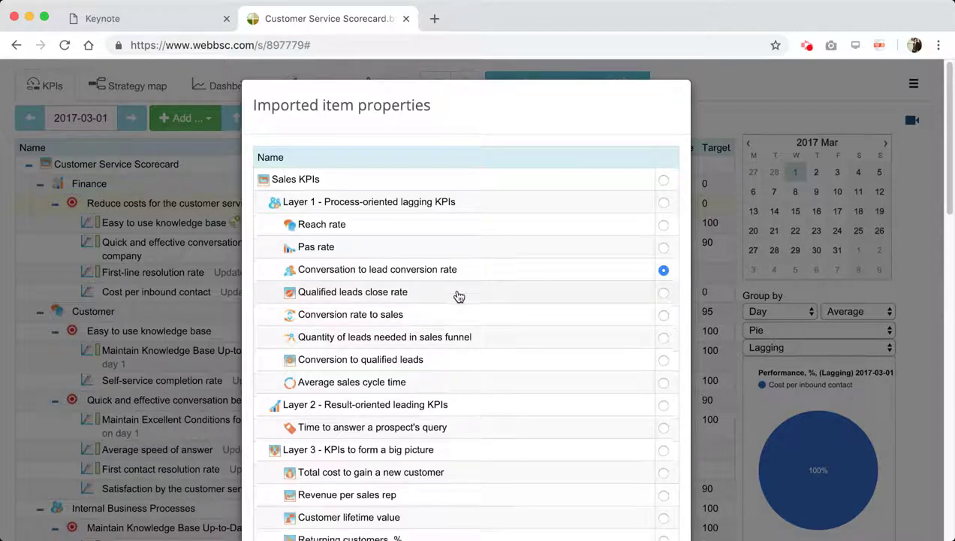
scroll(412, 278, down, 1)
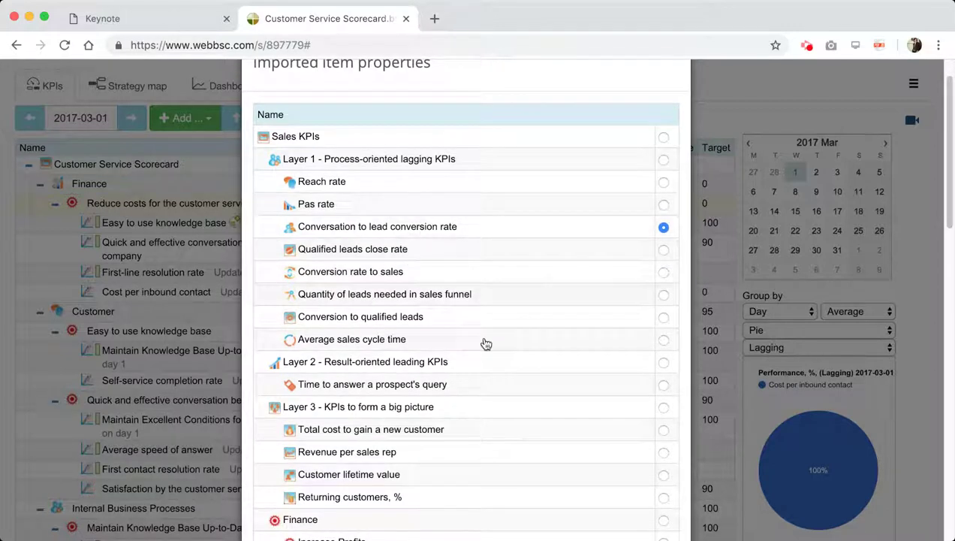
scroll(492, 353, down, 10)
click(603, 493)
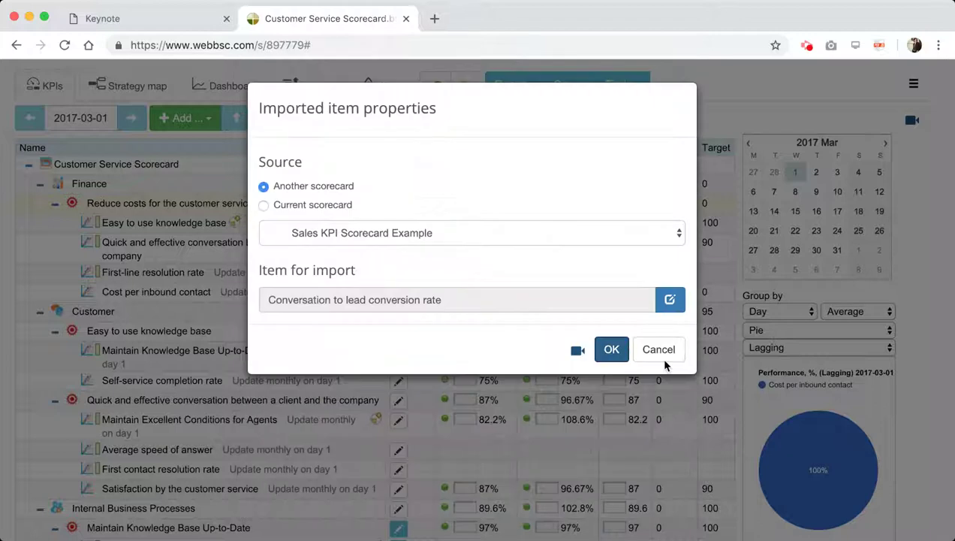
click(610, 352)
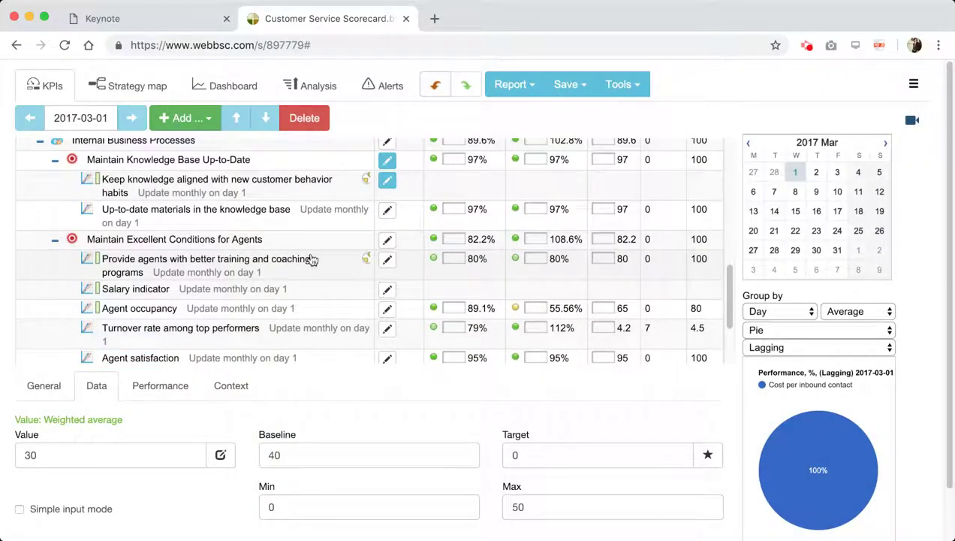
Set the indicator type of the imported "Conversation to lead conversion rate" to Leading.
click(732, 298)
scroll(730, 296, up, 10)
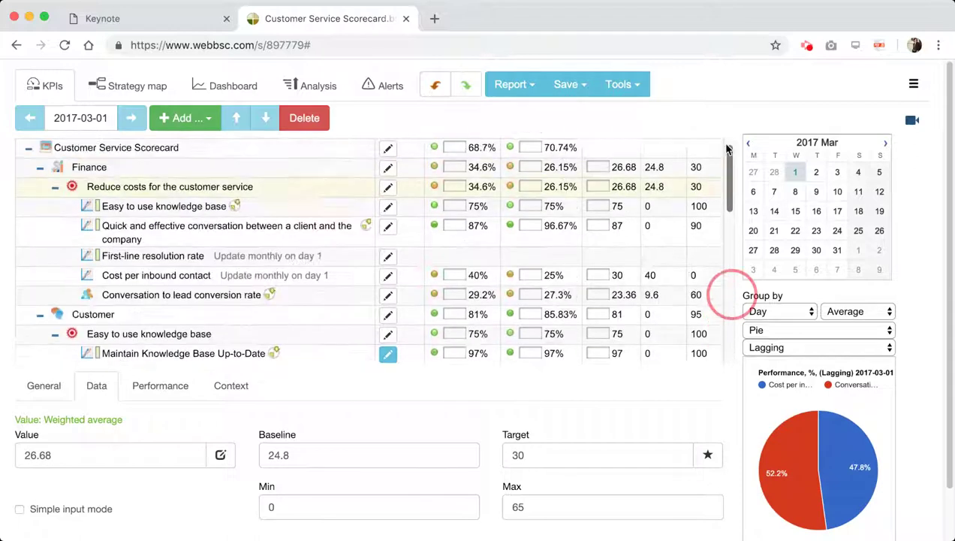
click(167, 303)
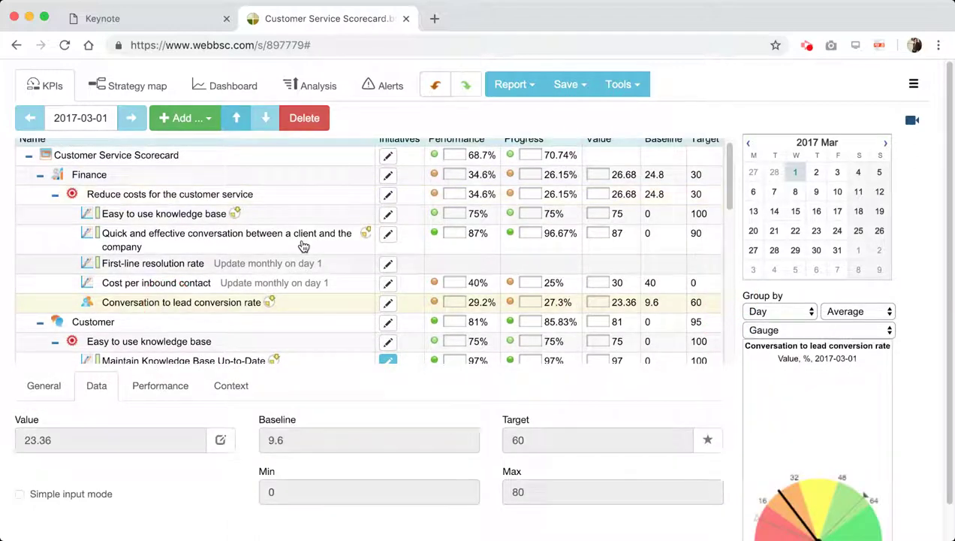
click(245, 388)
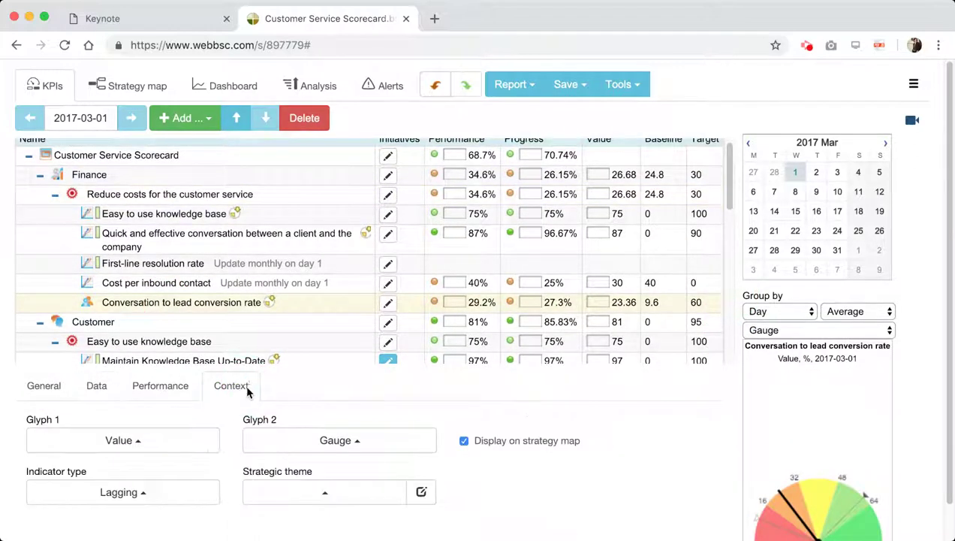
click(175, 488)
click(115, 447)
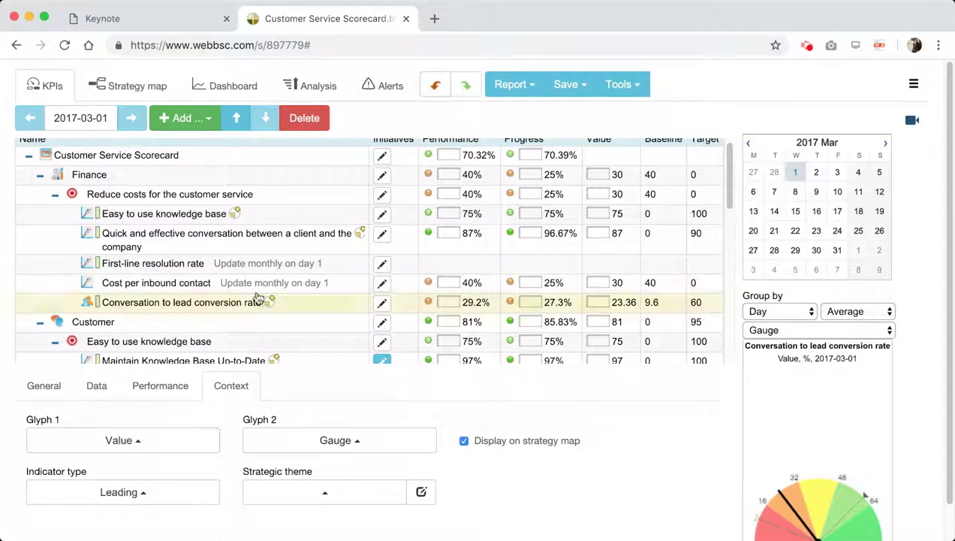
Regenerate the strategy map layout with the placement wizard in the Balanced scorecard style.
click(153, 83)
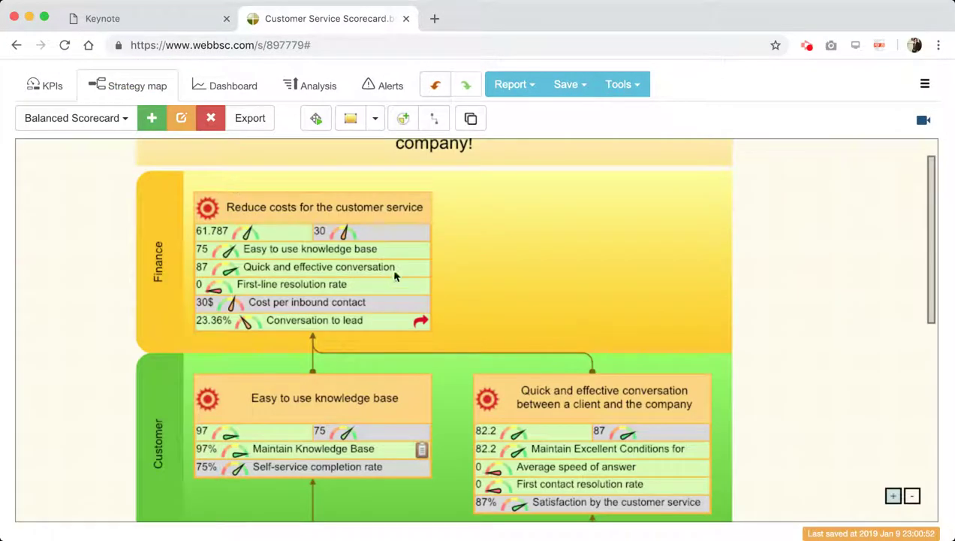
click(316, 118)
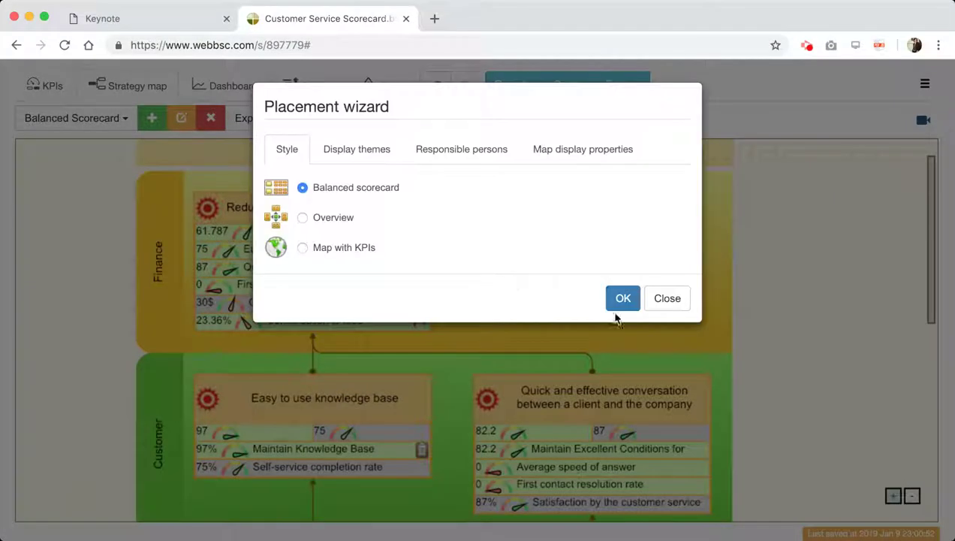
click(623, 299)
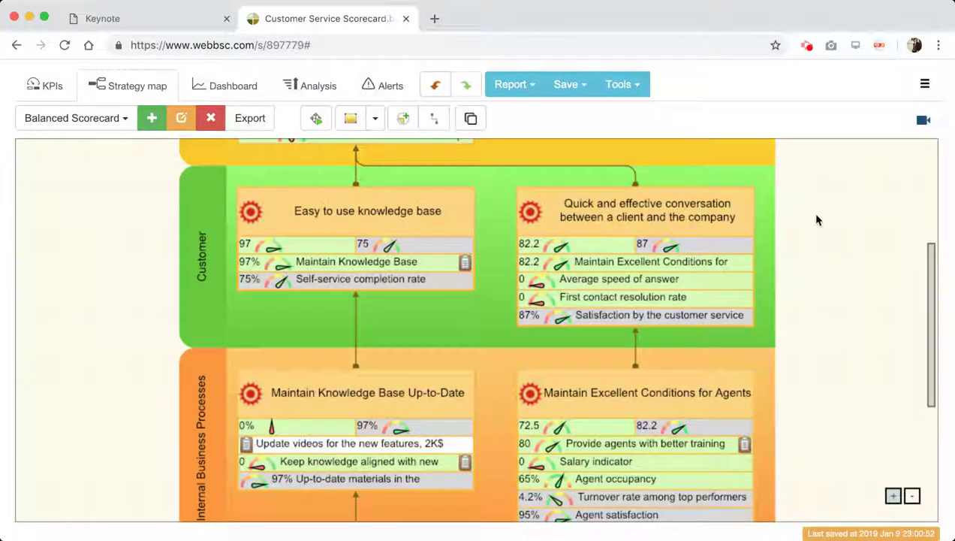
click(820, 479)
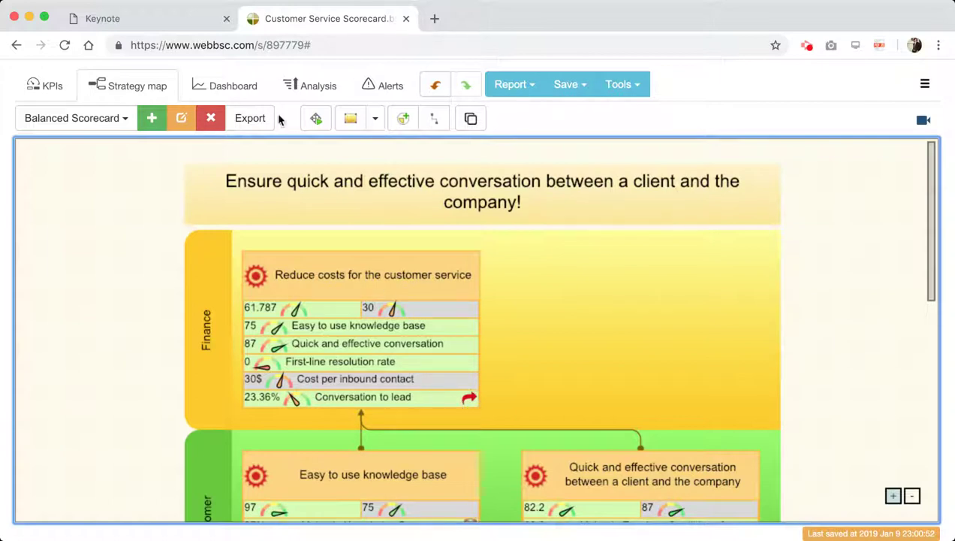
View the performance analysis of the indicators and the scorecard's alerts list, and return to the KPI list.
click(331, 100)
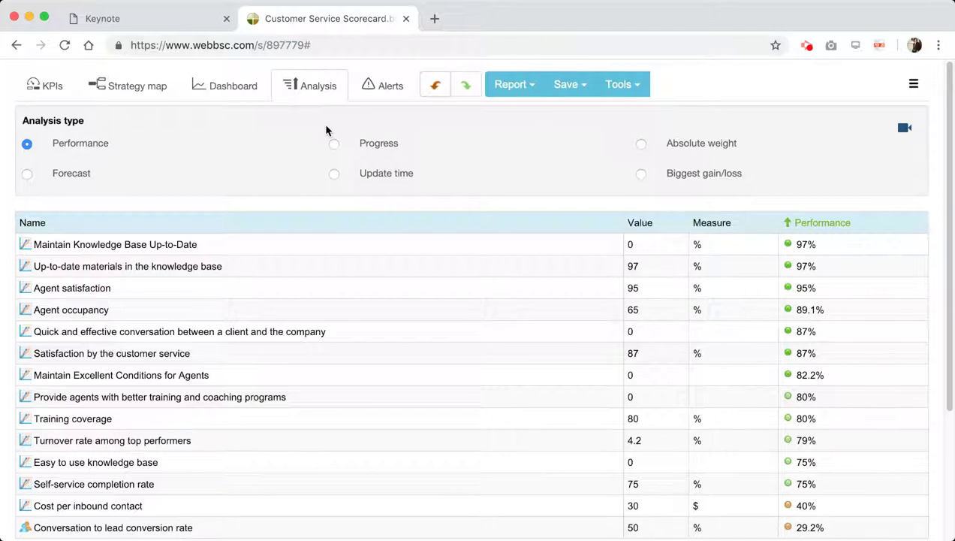
click(381, 87)
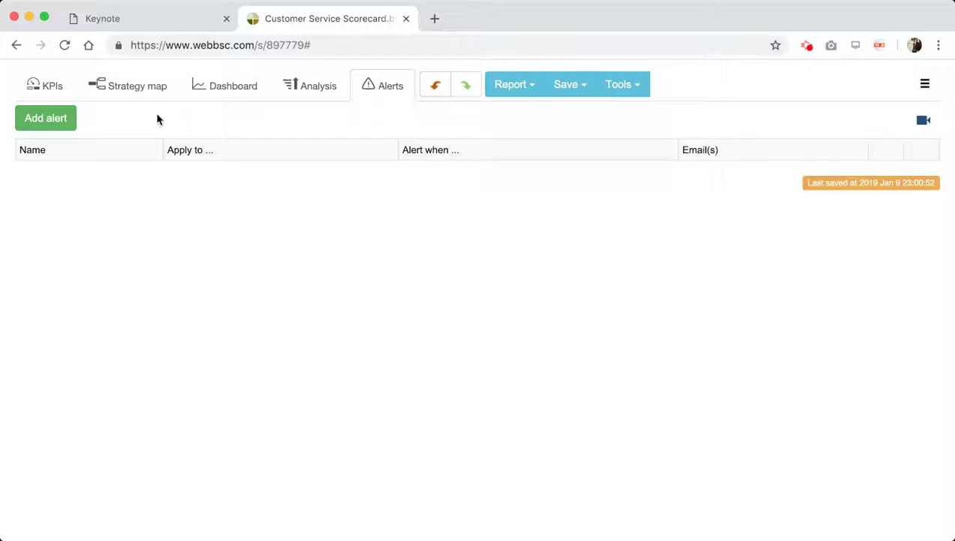
click(56, 96)
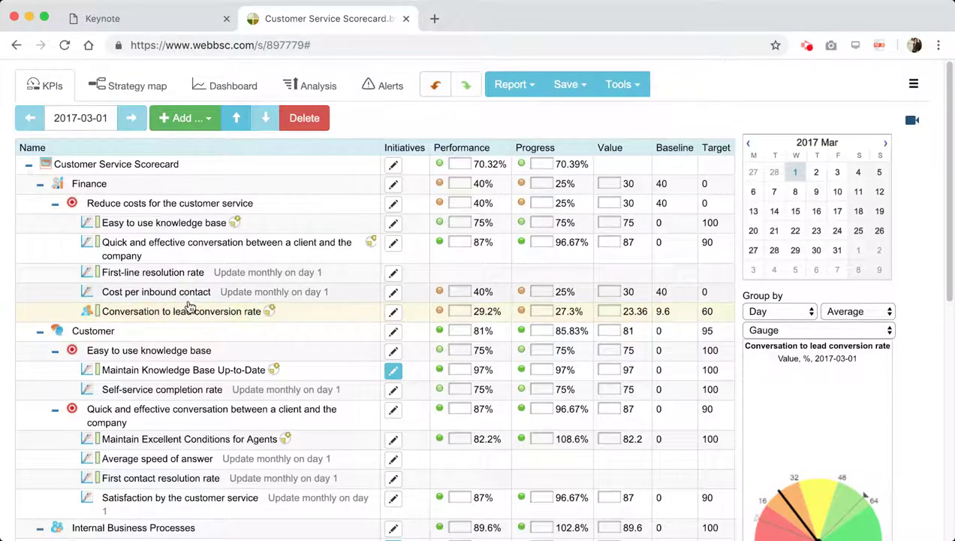
Examine the source options for importing indicator values, such as from an MS Excel document, and close the wizard without importing.
click(618, 85)
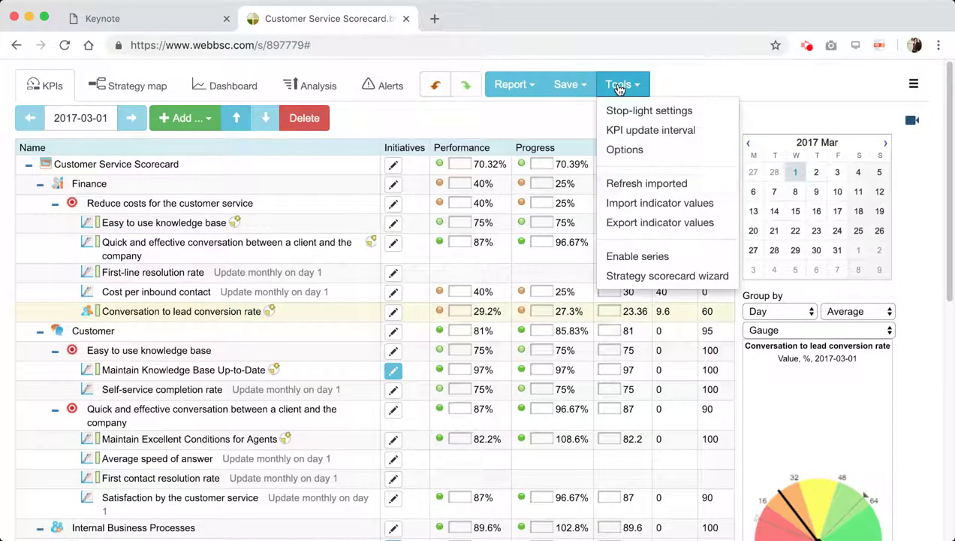
click(637, 208)
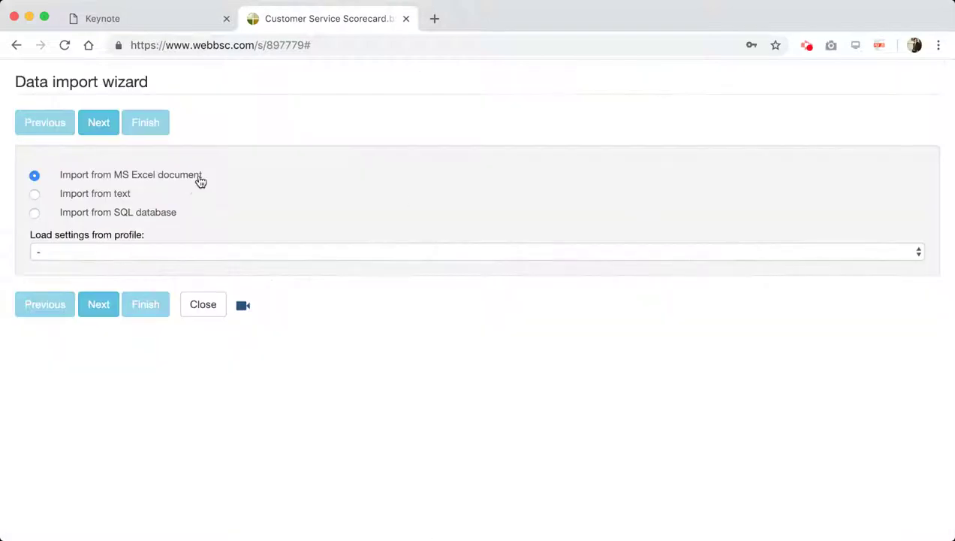
drag(194, 175, 113, 175)
click(202, 299)
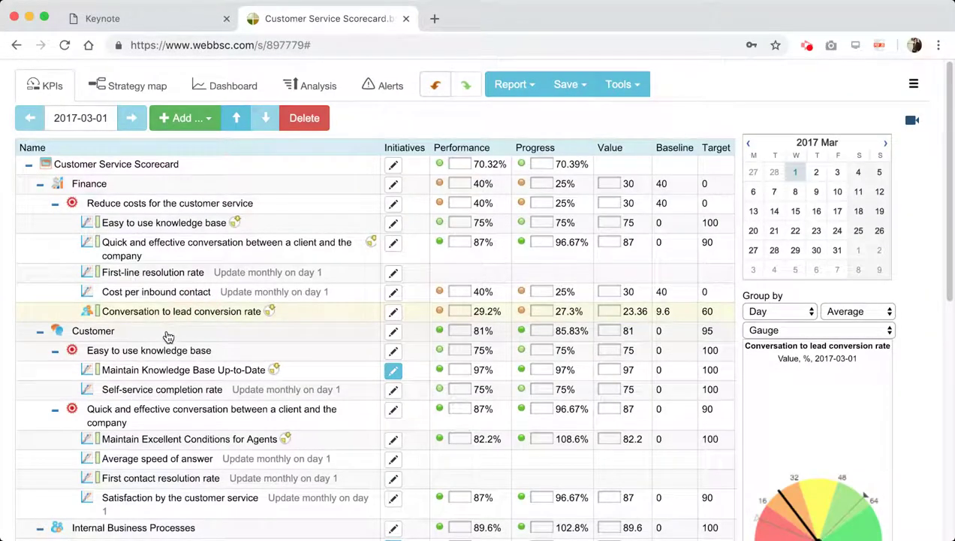
click(633, 85)
click(700, 82)
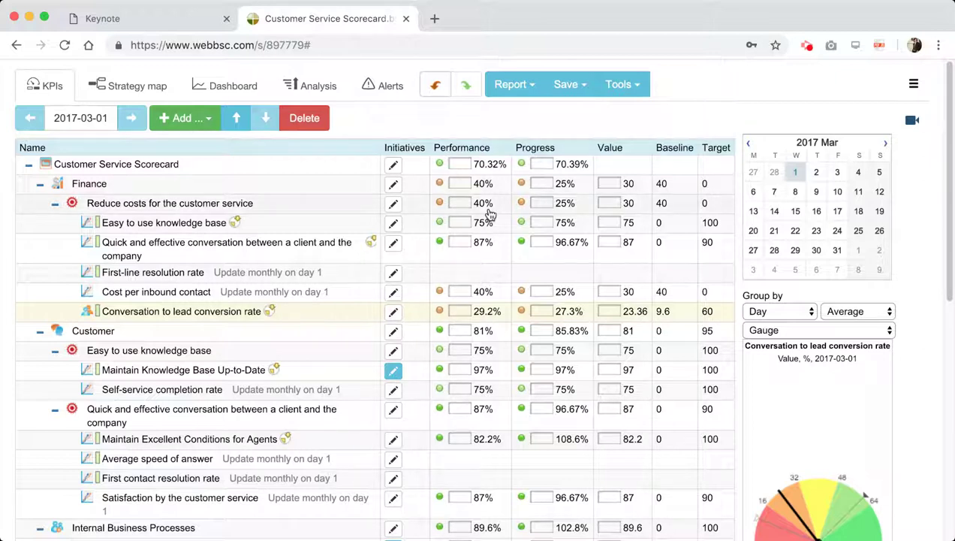
Inspect the update interval and value fields of "First-line resolution rate" in the values editor and close it without changes.
click(208, 224)
scroll(312, 273, down, 1)
click(181, 248)
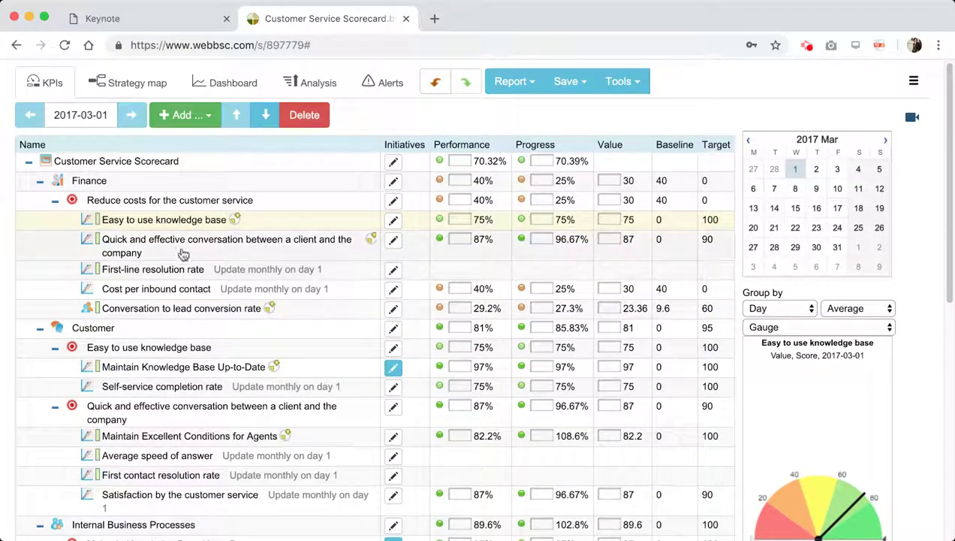
click(154, 274)
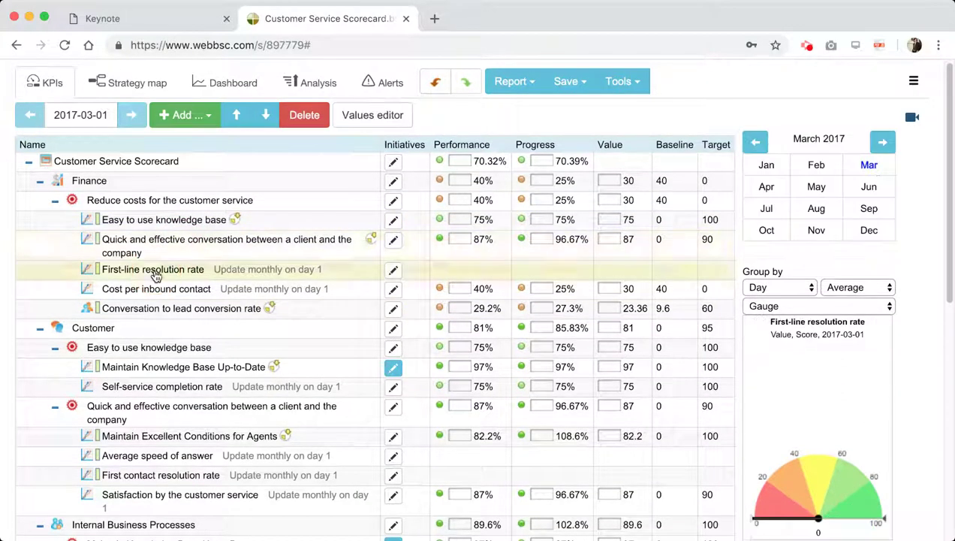
click(402, 115)
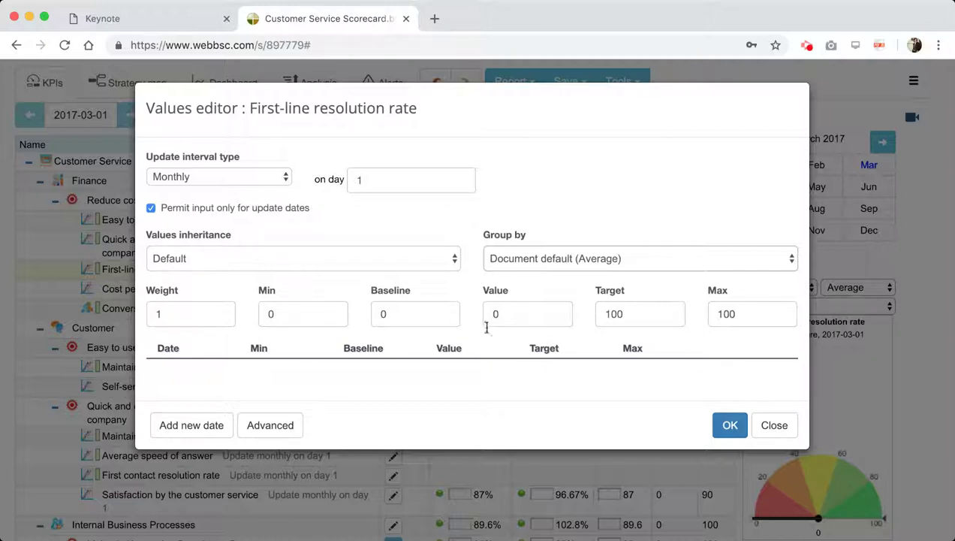
click(775, 427)
click(920, 178)
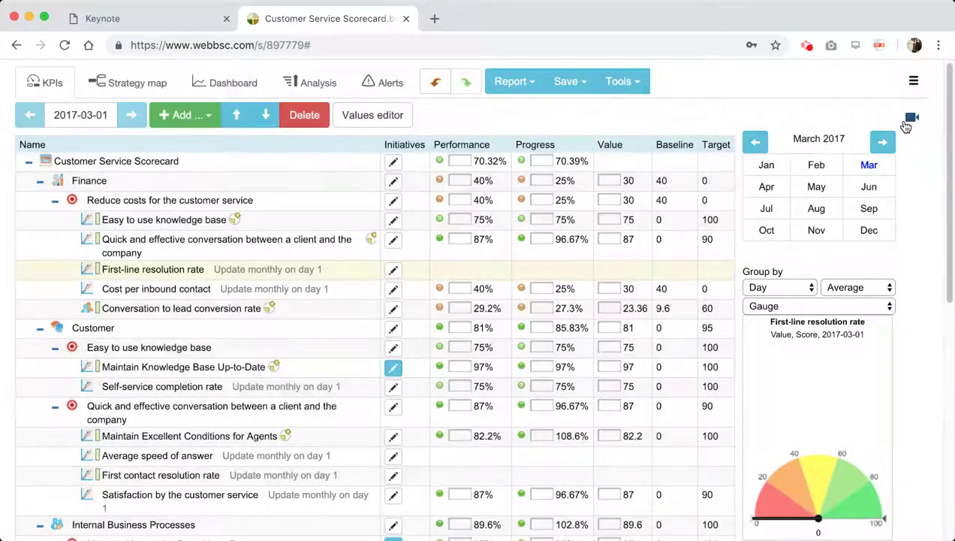
Review the strategy map's perspectives, the goal "Reduce costs for the customer service" and the mission statement heading the map.
click(105, 85)
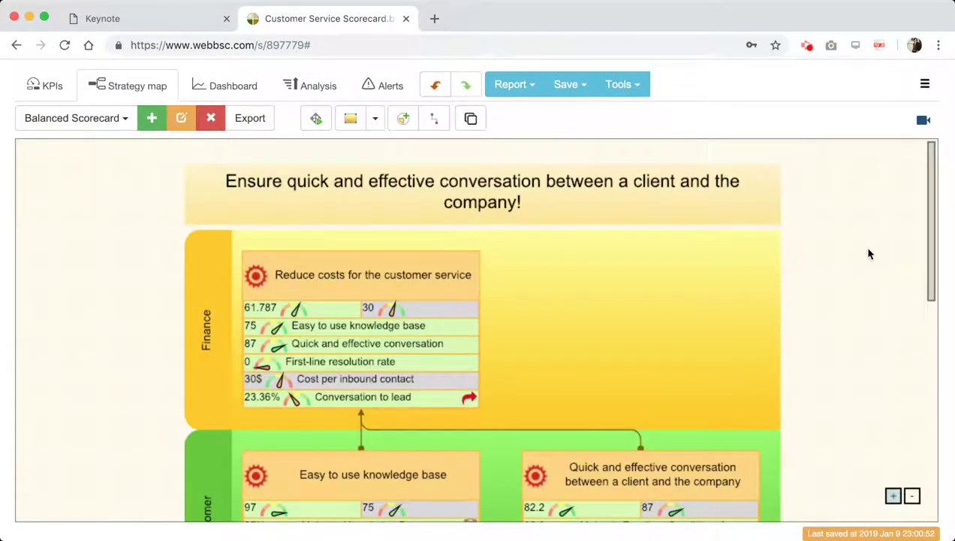
drag(932, 155, 941, 527)
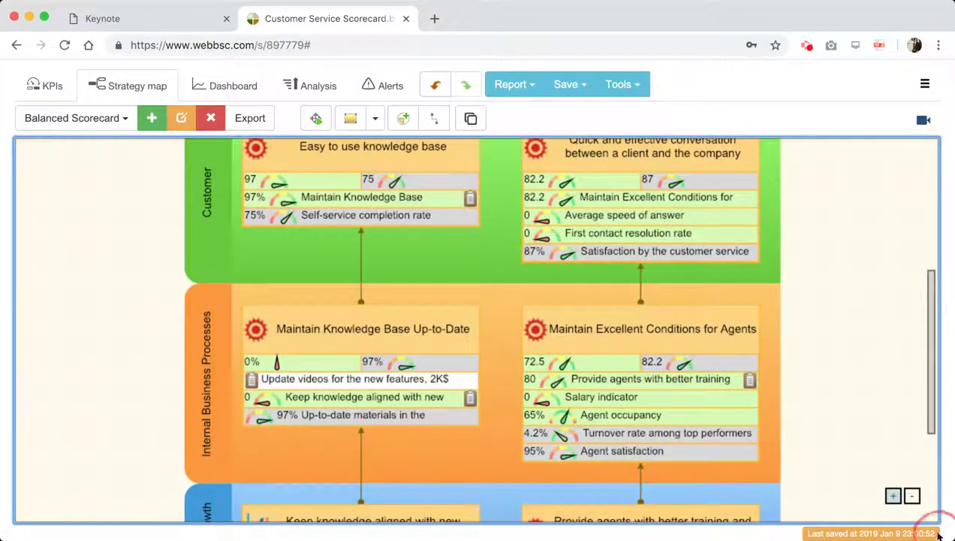
drag(930, 292, 919, 187)
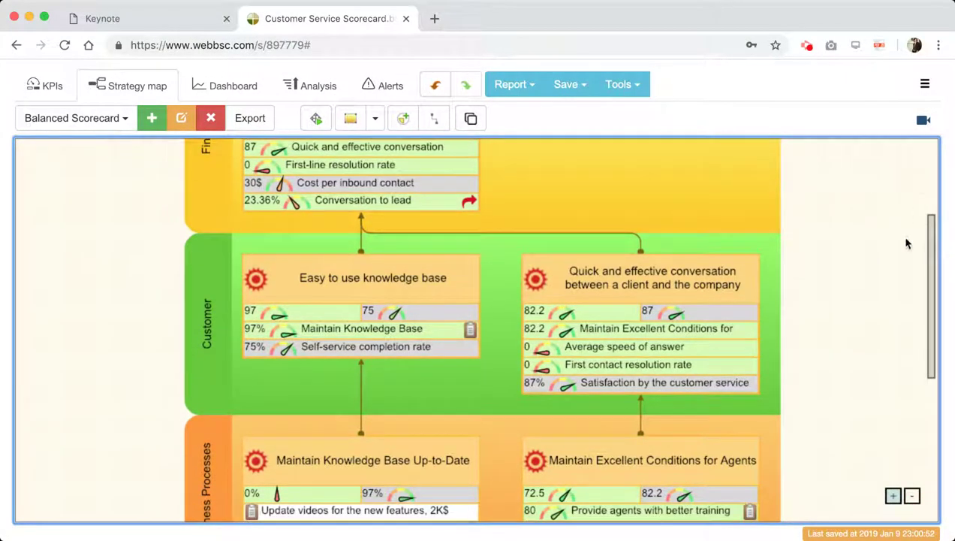
drag(929, 259, 932, 153)
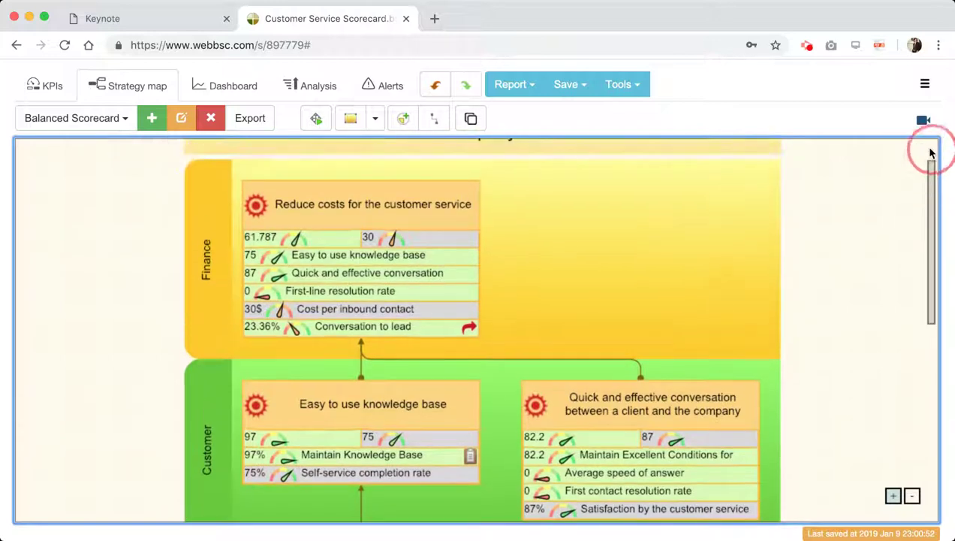
click(380, 206)
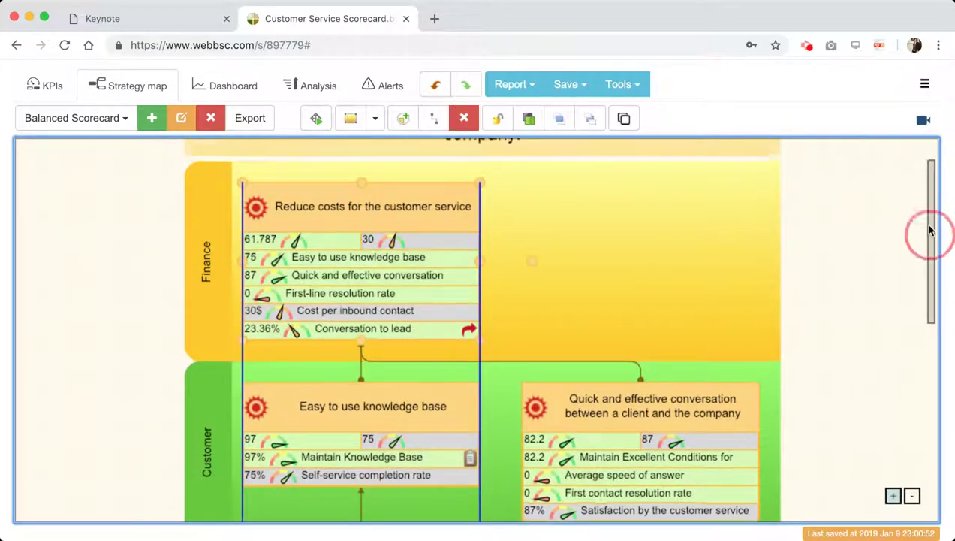
drag(925, 234, 925, 188)
click(423, 200)
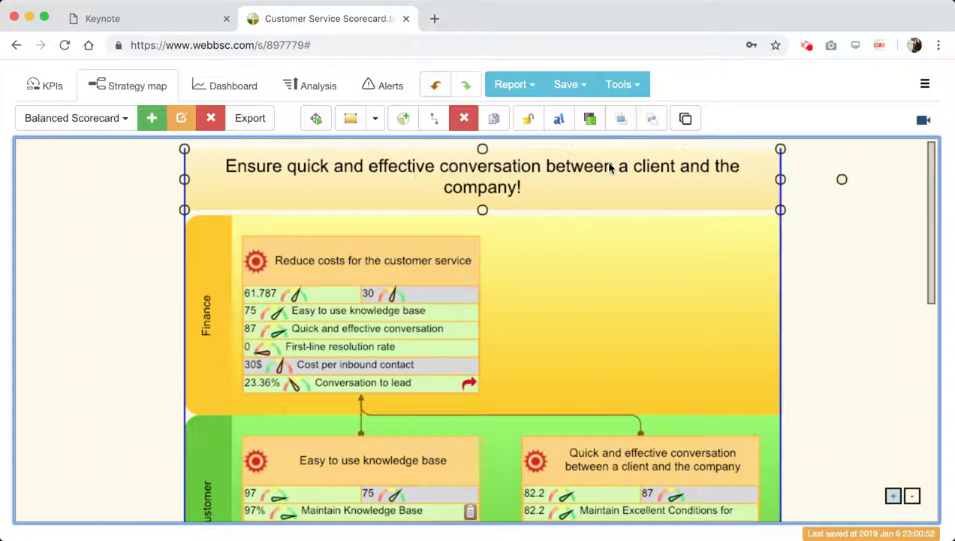
Examine the Finance goal "Reduce costs for the customer service" and the two Customer goals supporting it on the strategy map.
click(804, 310)
drag(929, 189, 931, 153)
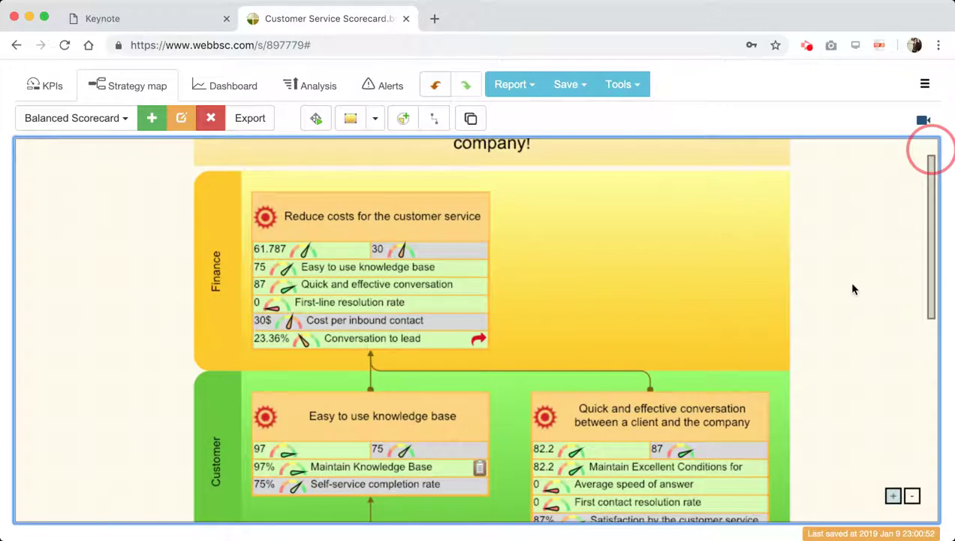
drag(932, 268, 932, 279)
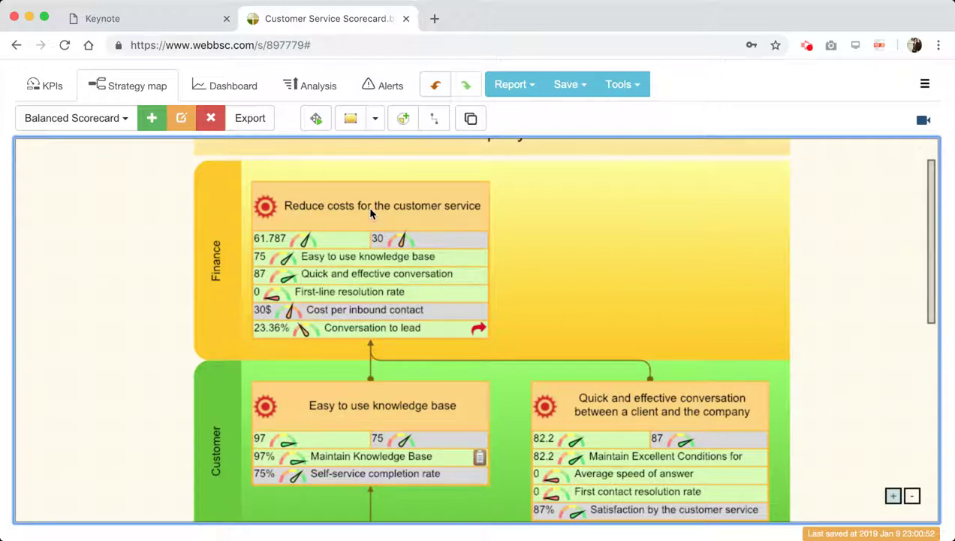
drag(934, 241, 913, 386)
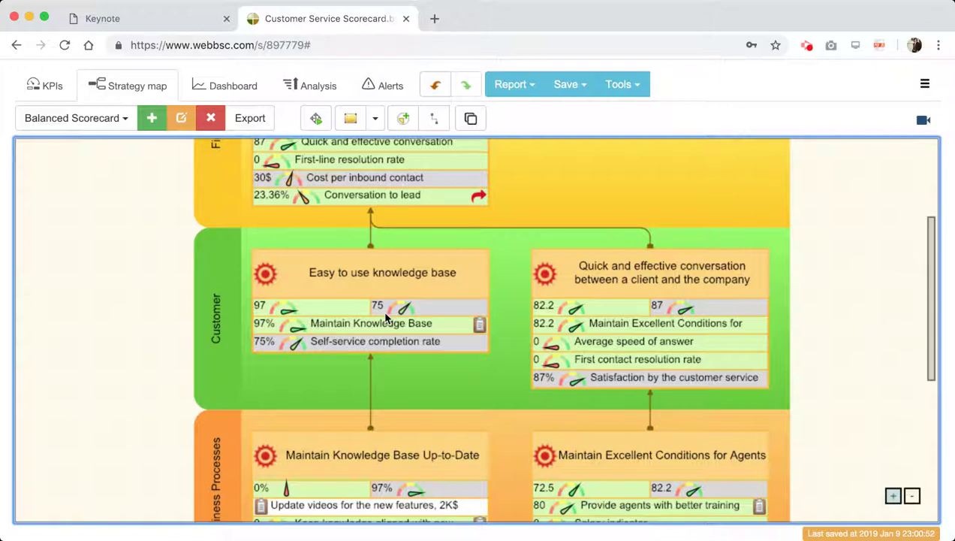
click(369, 279)
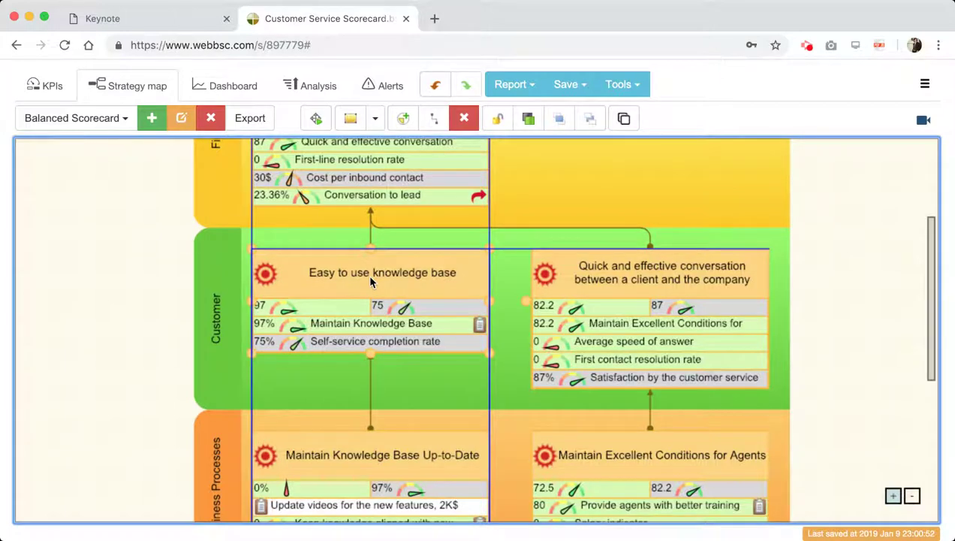
click(697, 276)
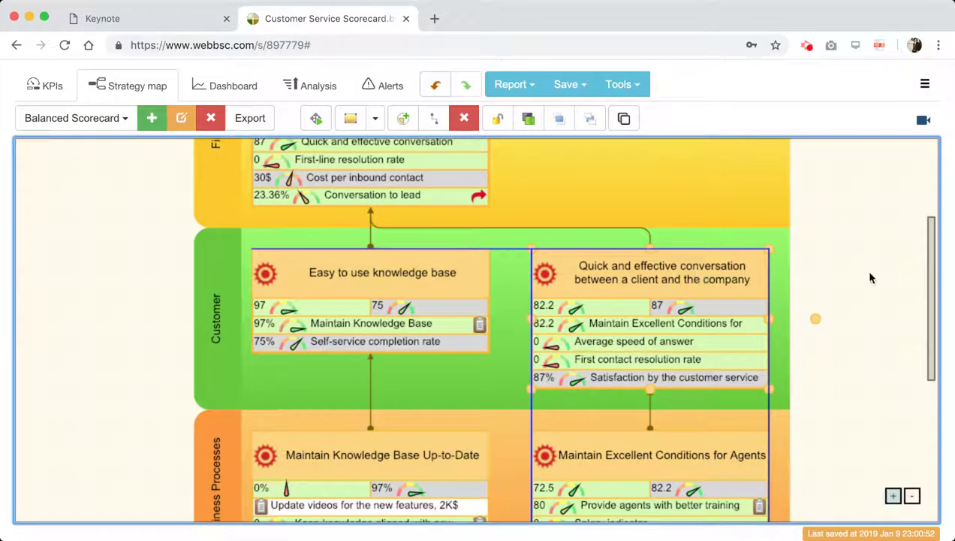
Review how the Customer goals connect to "Maintain Knowledge Base Up-to-Date" and "Maintain Excellent Conditions for Agents" in Internal Business Processes.
drag(930, 257, 928, 359)
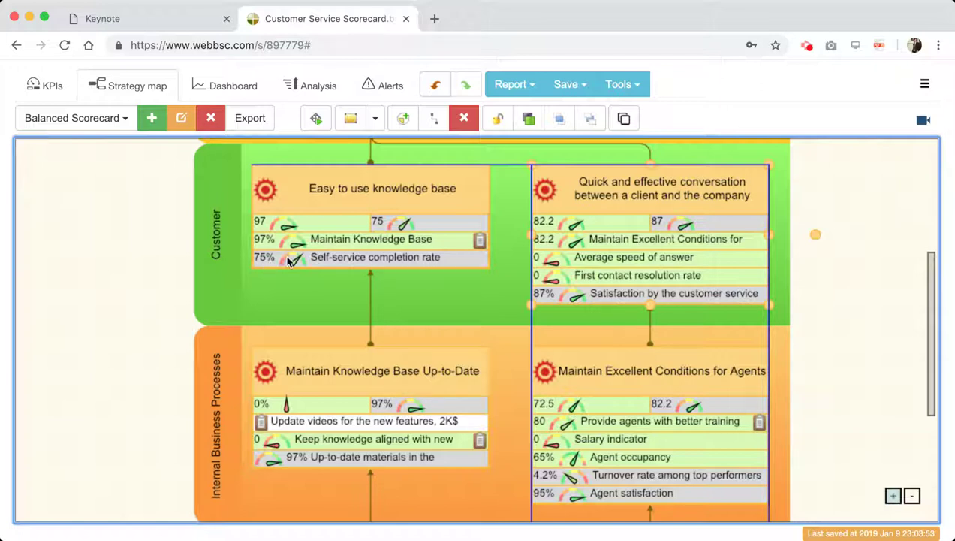
click(338, 240)
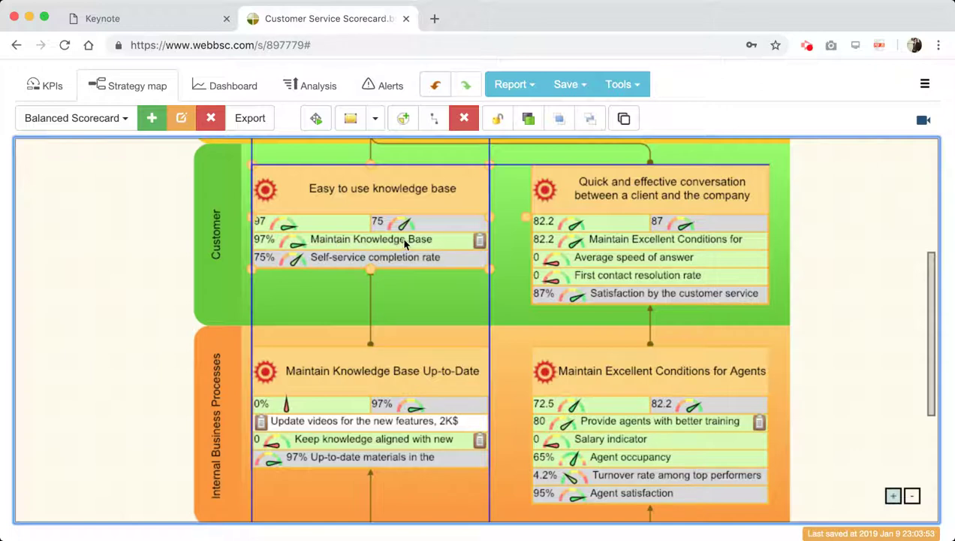
click(395, 387)
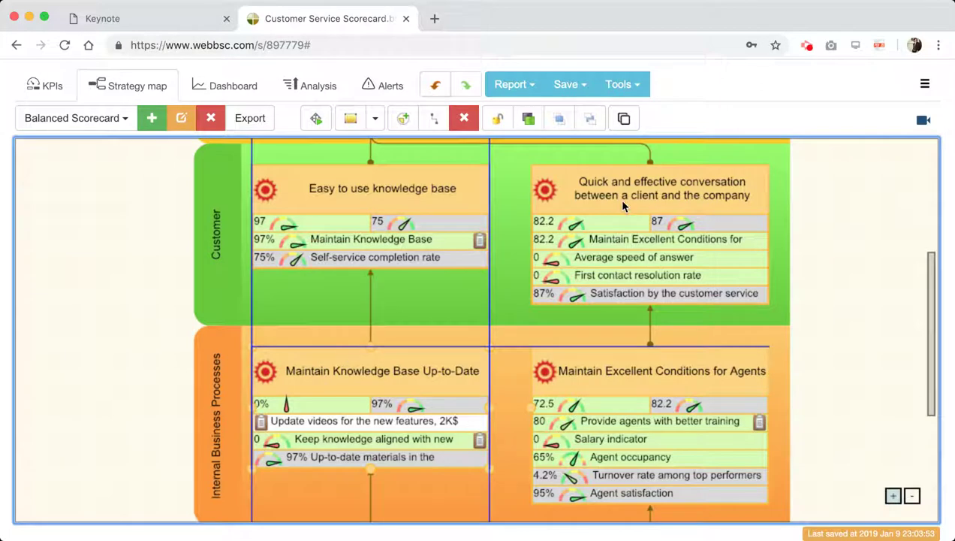
click(625, 381)
Inspect the two Learning and Growth items and how agent training supports "Maintain Excellent Conditions for Agents".
drag(928, 300, 920, 475)
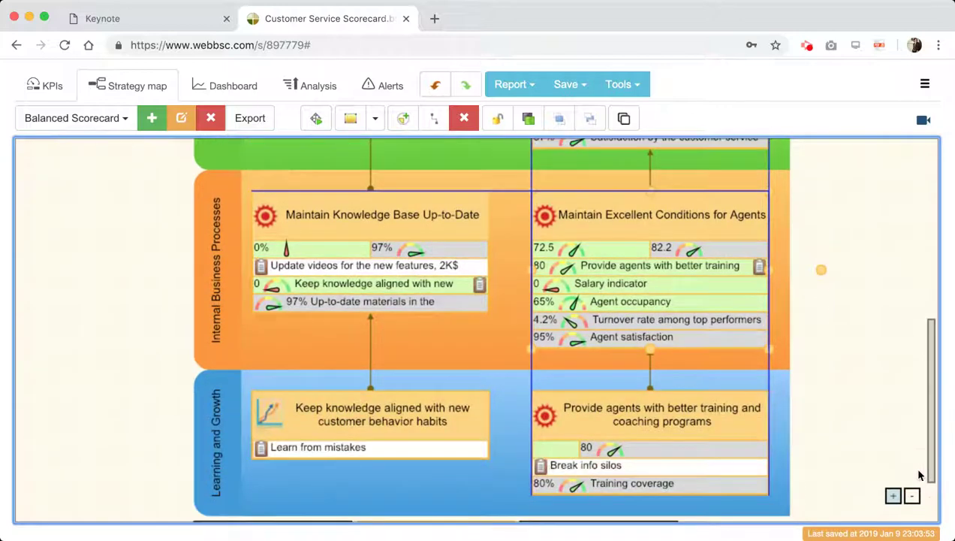
click(869, 386)
click(413, 411)
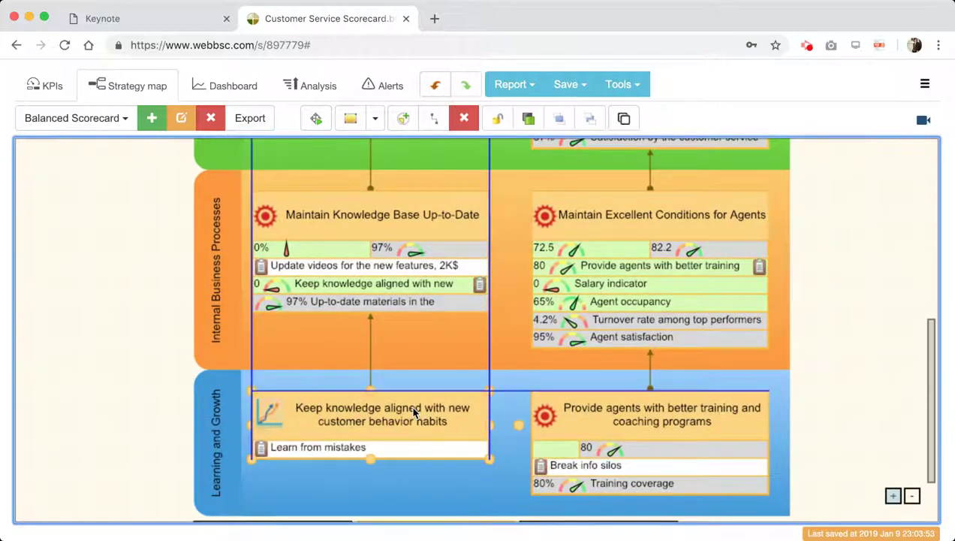
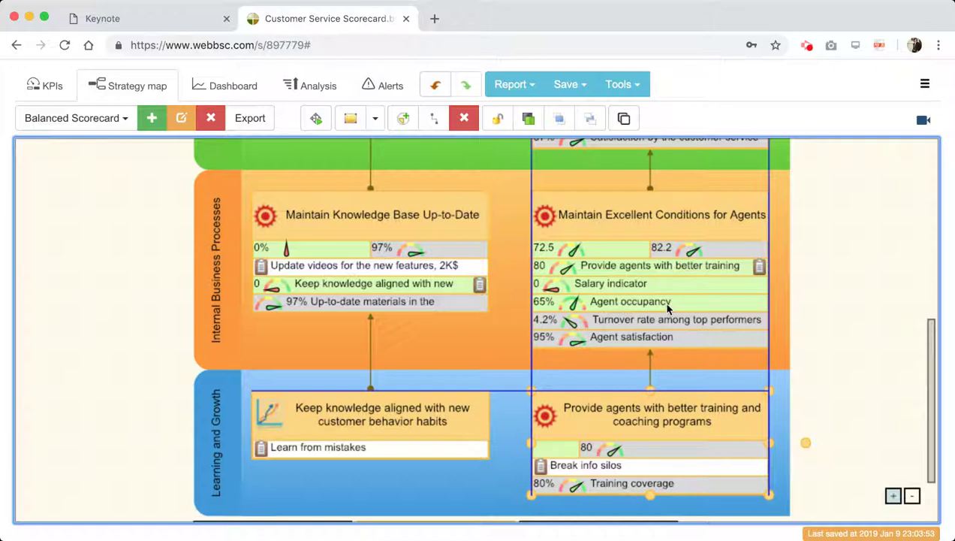
click(643, 220)
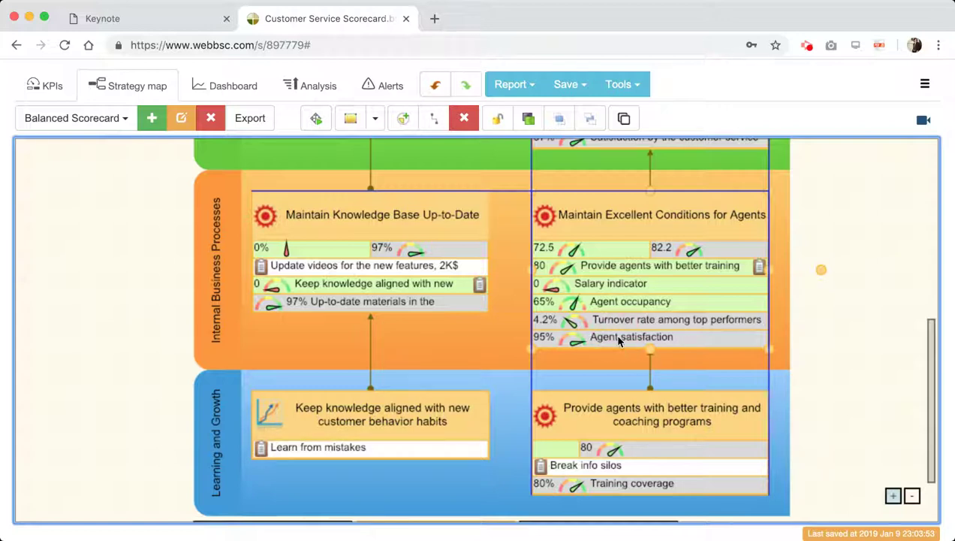
Trace the cause-and-effect chain from the agent conditions goal up through "Quick and effective conversation" to the Finance cost goal.
drag(924, 334, 921, 292)
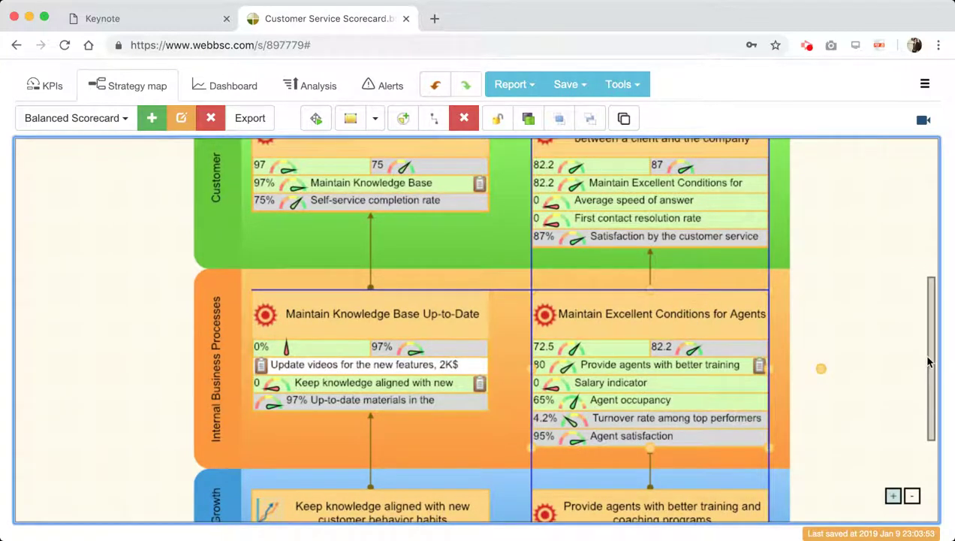
drag(929, 343, 930, 324)
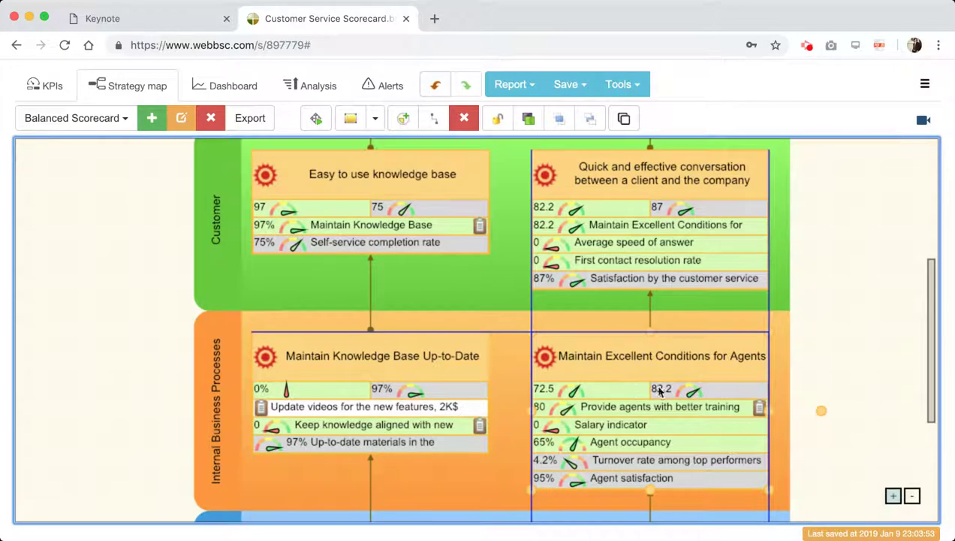
click(676, 284)
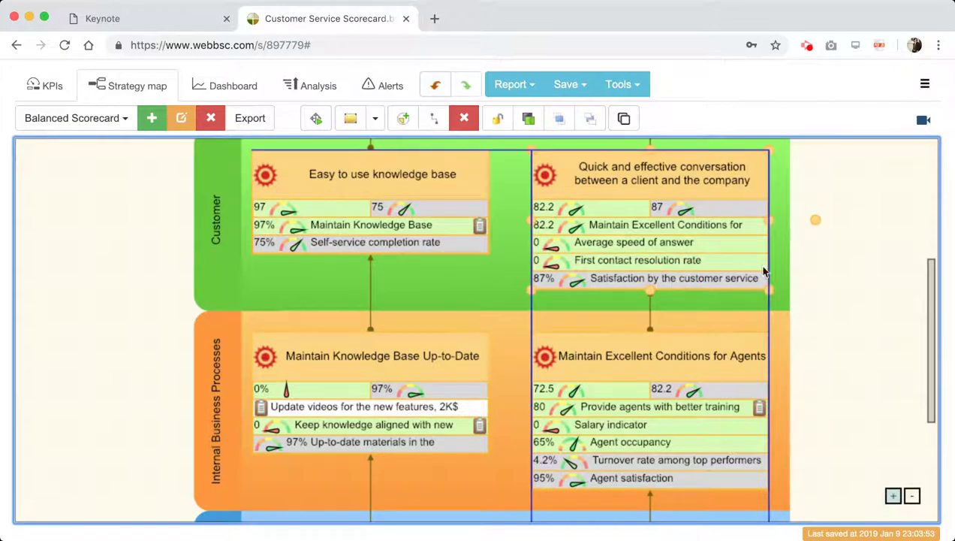
drag(928, 319, 917, 266)
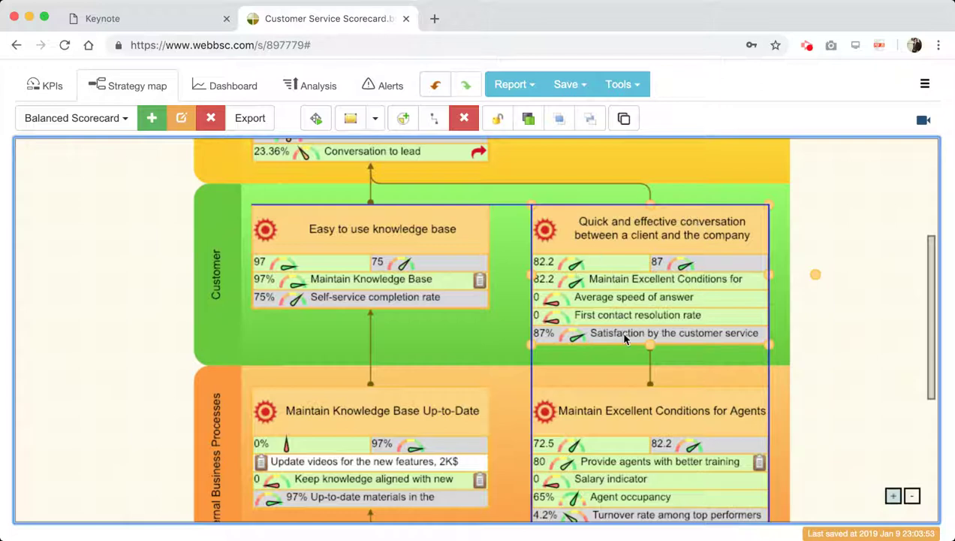
drag(933, 332, 932, 222)
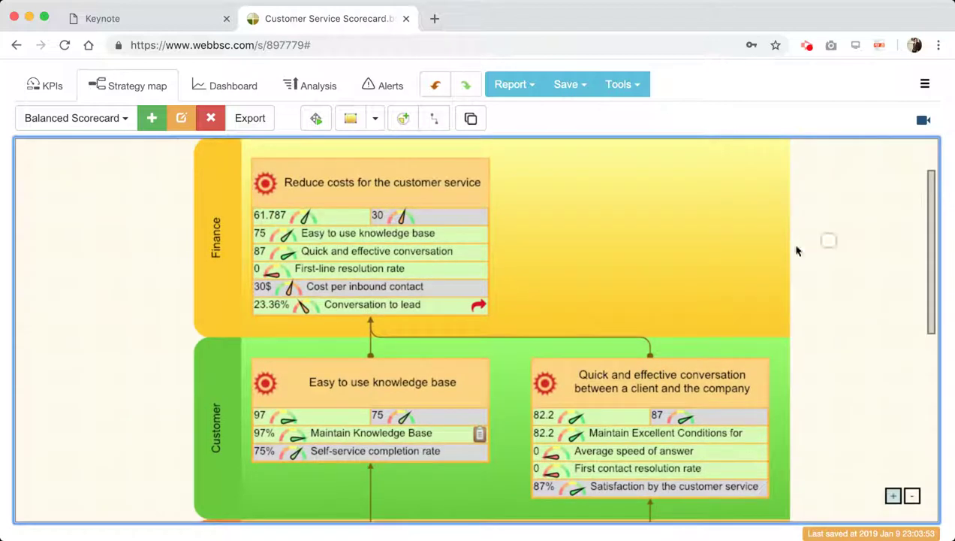
click(385, 183)
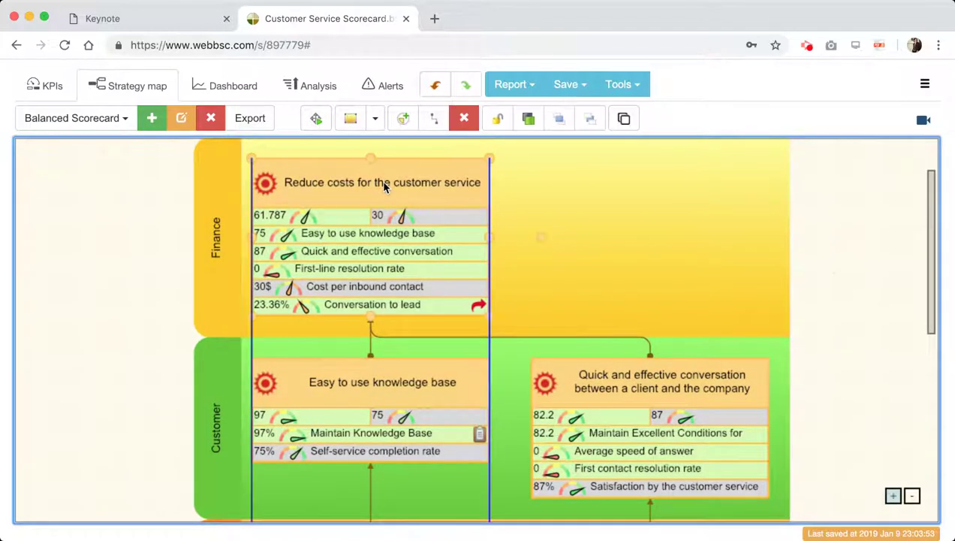
Follow the strategy map down from the Finance goal through "Easy to use knowledge base" to the Internal Business Processes goals.
drag(930, 220, 922, 299)
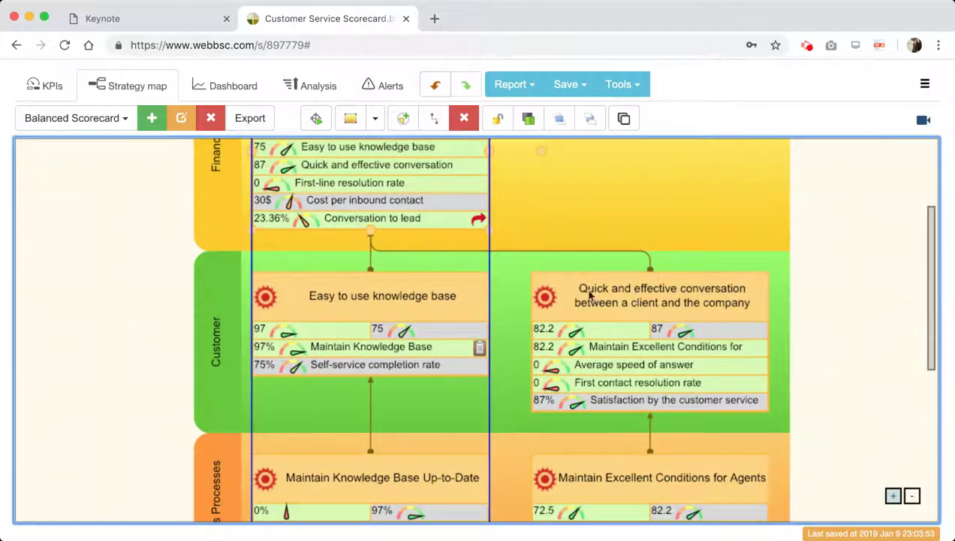
click(367, 297)
drag(926, 259, 921, 362)
click(645, 349)
click(437, 340)
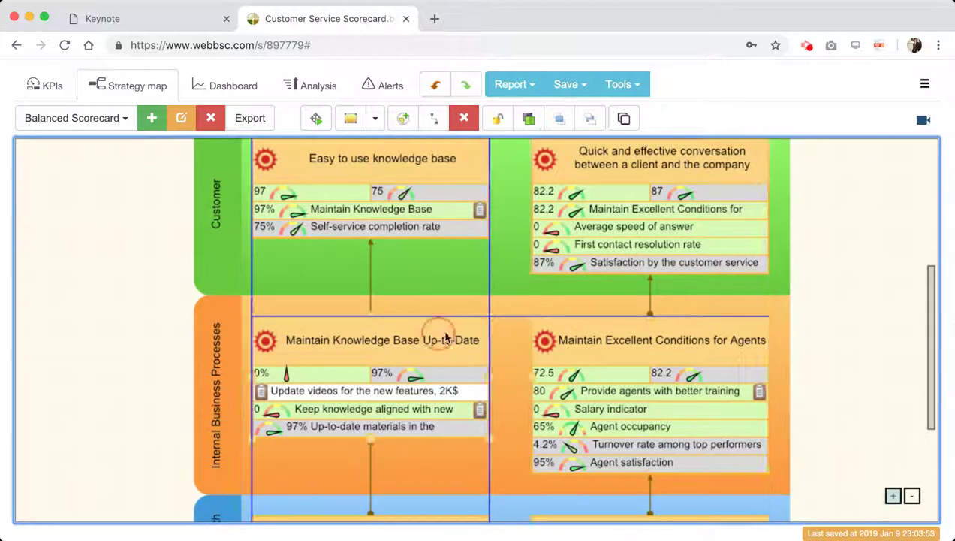
Examine the initiatives attached to the Internal Business Processes goals and the Learning and Growth items that drive them.
drag(935, 315, 932, 366)
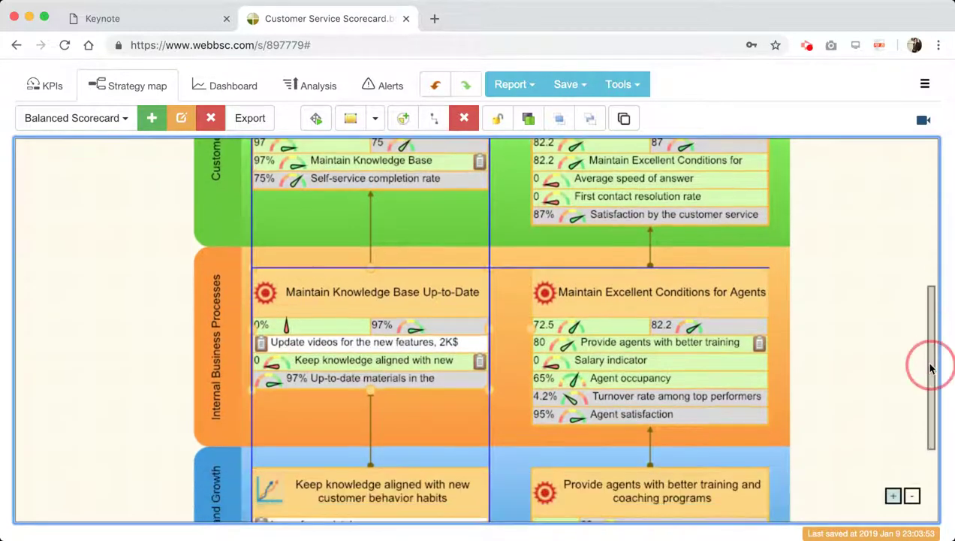
click(479, 362)
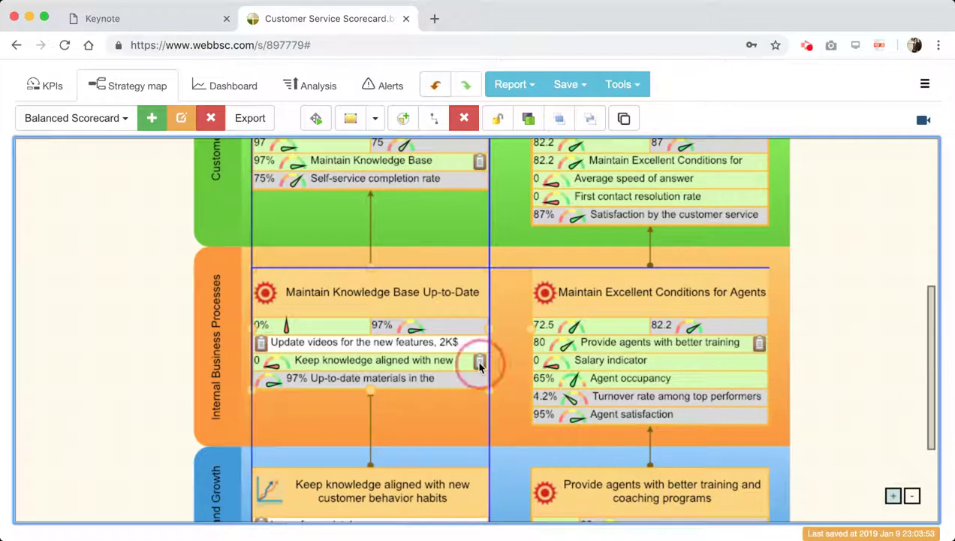
click(757, 343)
drag(930, 321, 922, 381)
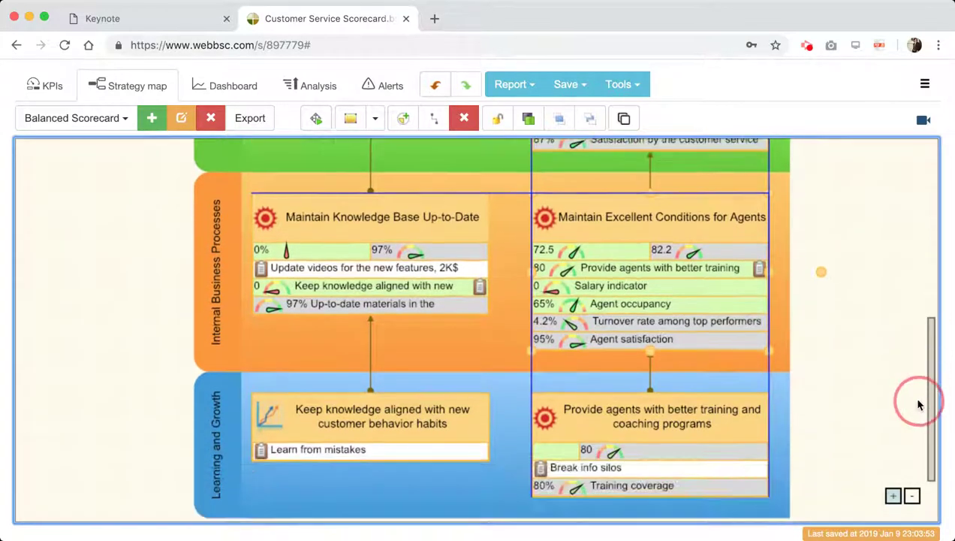
click(369, 419)
click(603, 428)
Return to the Finance perspective of the strategy map, clear the selection and look over its goal and indicators.
drag(932, 398, 927, 156)
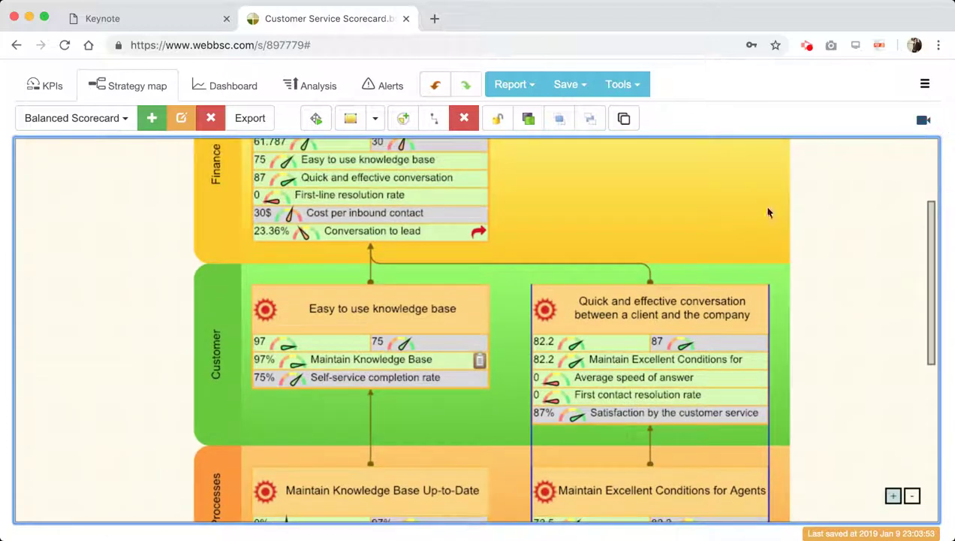
drag(936, 323, 932, 202)
click(926, 186)
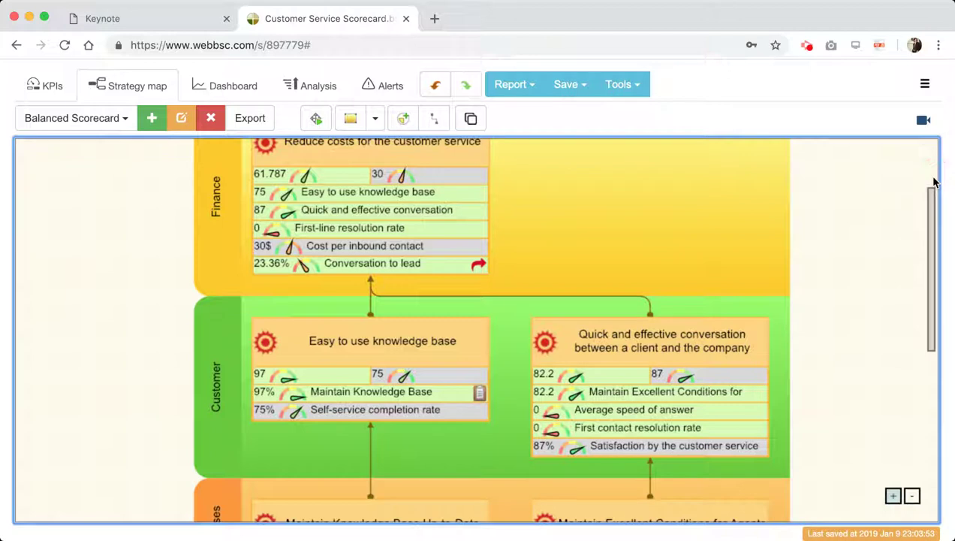
click(761, 98)
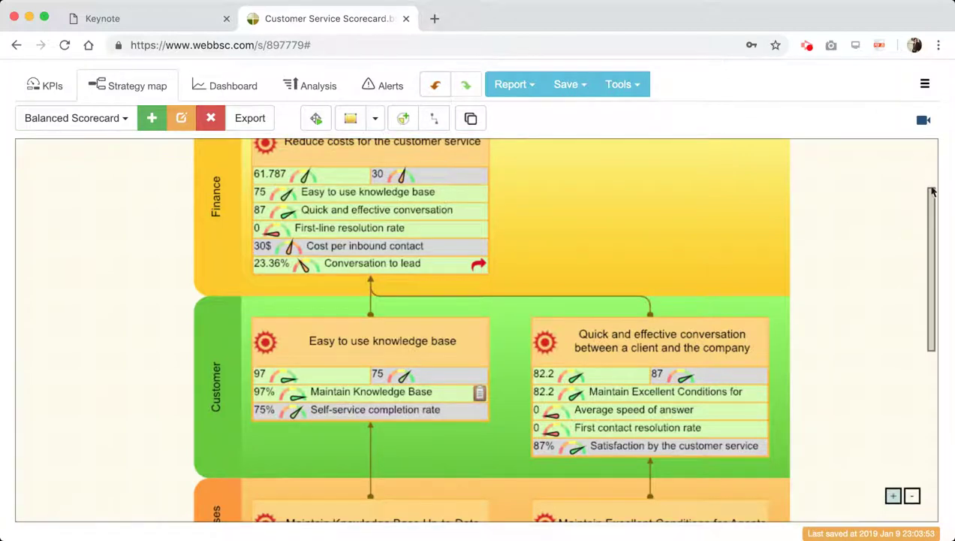
drag(928, 194, 930, 153)
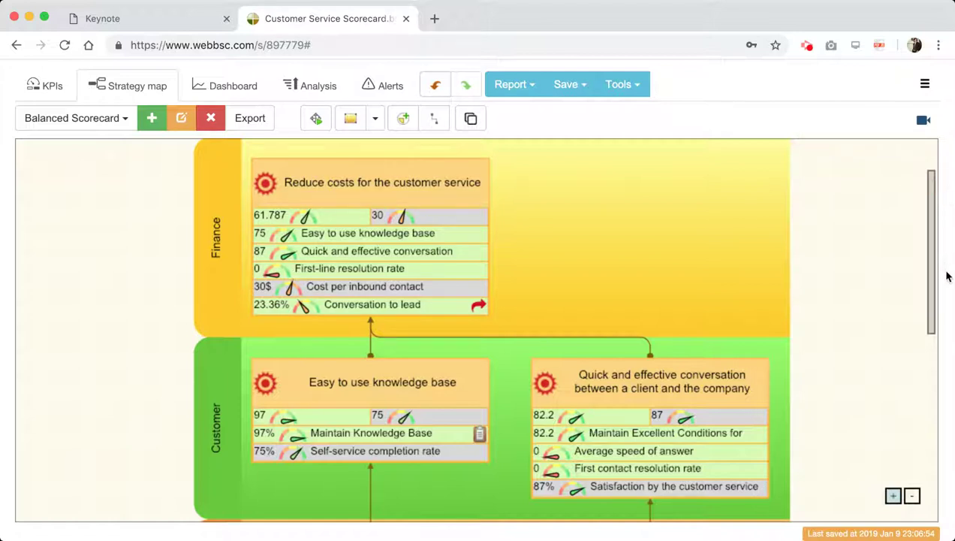
click(942, 233)
scroll(940, 358, up, 1)
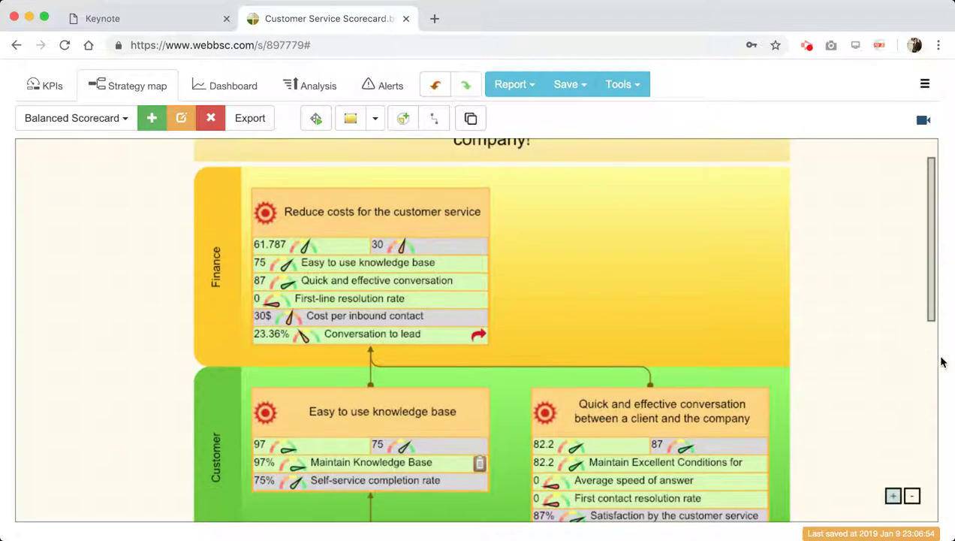
click(943, 213)
Open the KPI list and look through the scorecard's perspectives, goals and indicators from Finance to Learning and Growth.
click(34, 85)
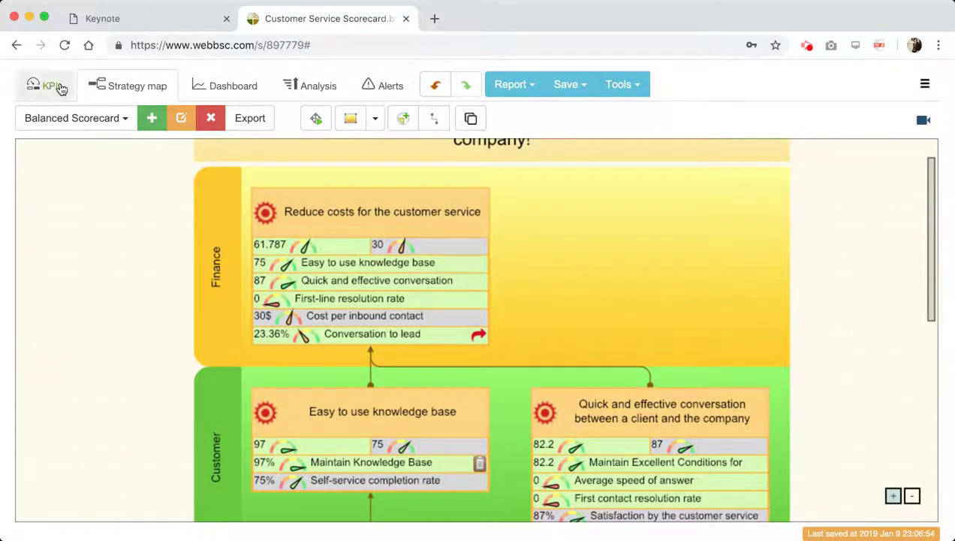
scroll(14, 240, down, 10)
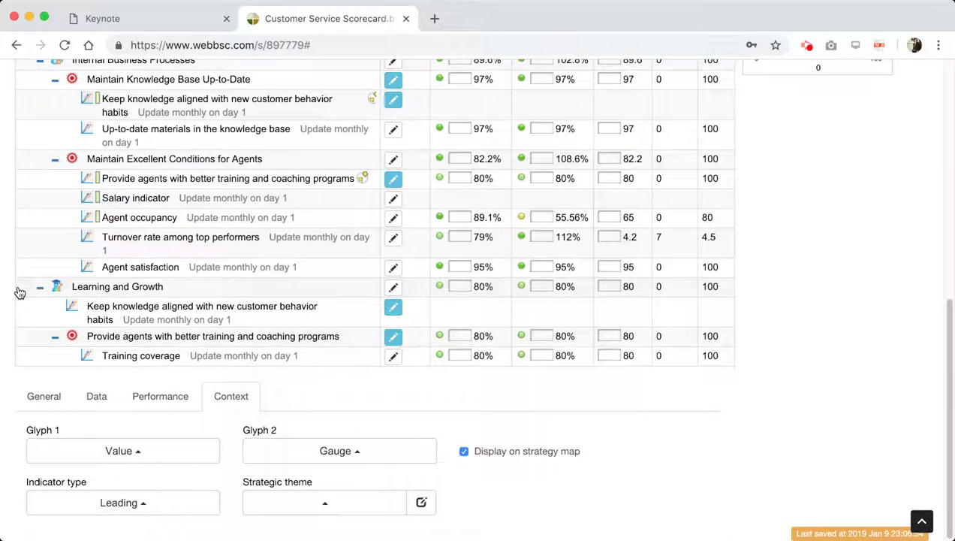
scroll(4, 311, up, 10)
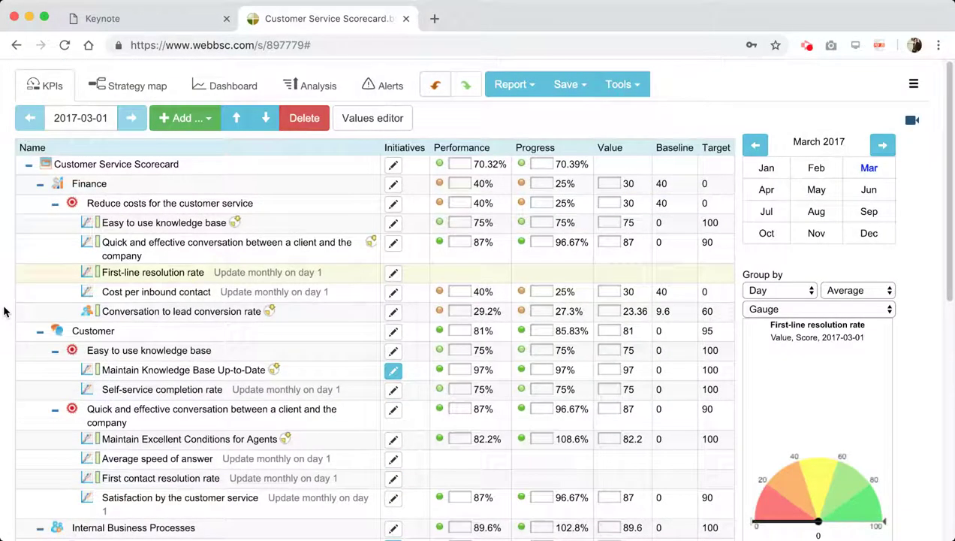